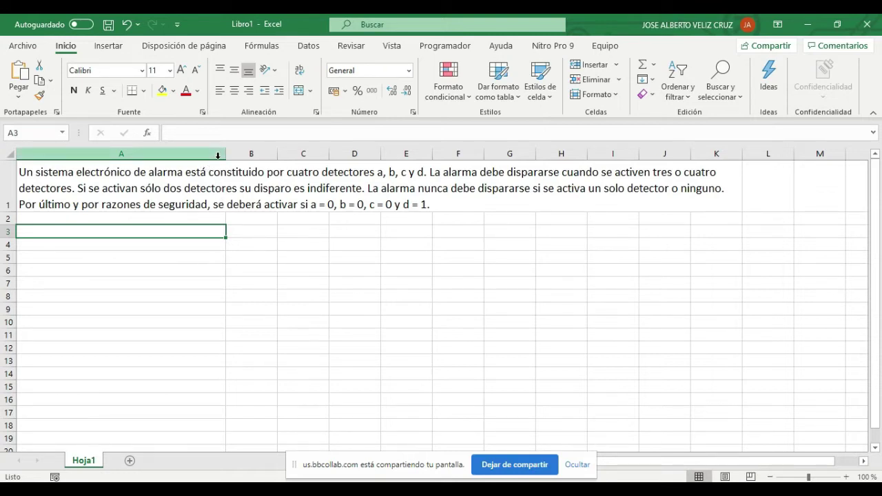
- Narrow columns A to E and re-merge the problem statement across A1:P1 with left alignment
{"action": "left_click_drag", "start_coordinate": [226, 153], "coordinate": [265, 153]}
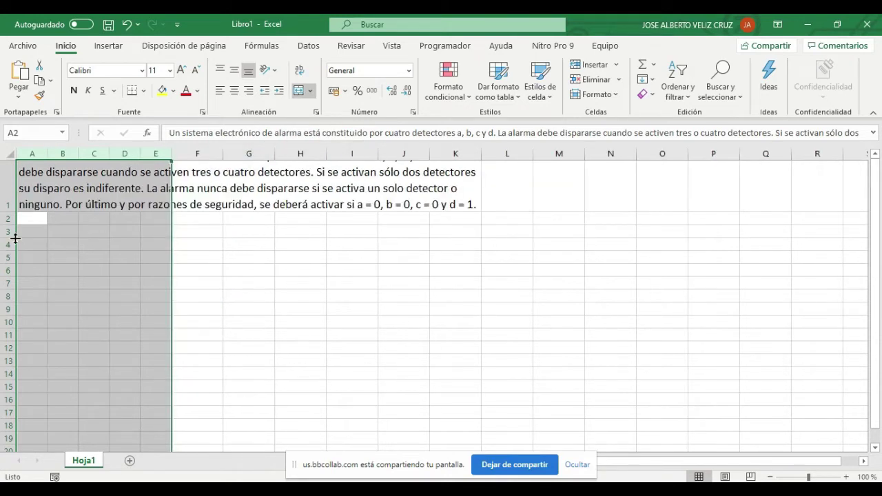
{"action": "left_click", "coordinate": [33, 192]}
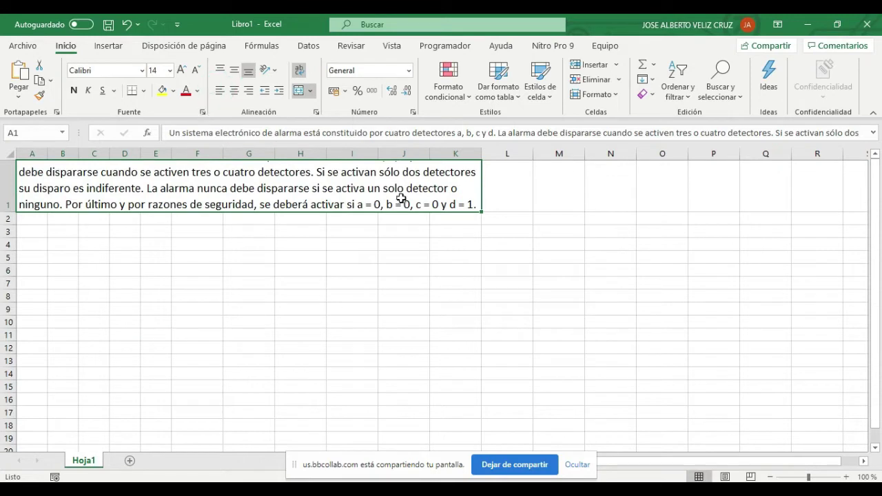
{"action": "left_click", "coordinate": [22, 220]}
{"action": "left_click", "coordinate": [24, 198]}
{"action": "left_click", "coordinate": [301, 97]}
{"action": "left_click_drag", "start_coordinate": [31, 185], "coordinate": [719, 198]}
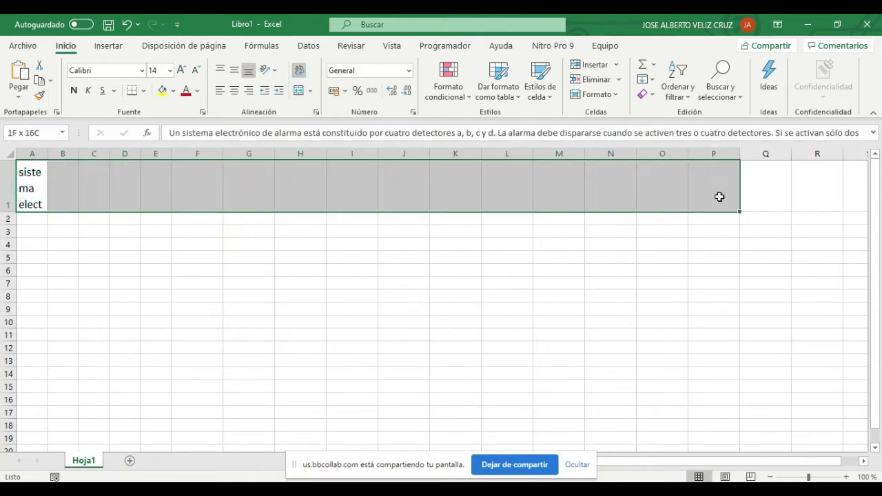
{"action": "left_click", "coordinate": [300, 90]}
{"action": "left_click", "coordinate": [220, 90]}
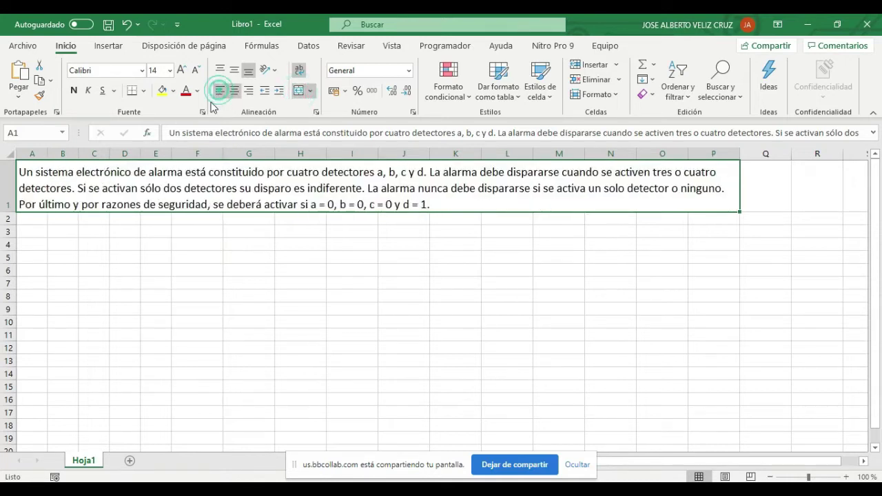
- Enter the truth table headers A, B, C, D and F in cells A3 to E3
{"action": "left_click", "coordinate": [32, 232]}
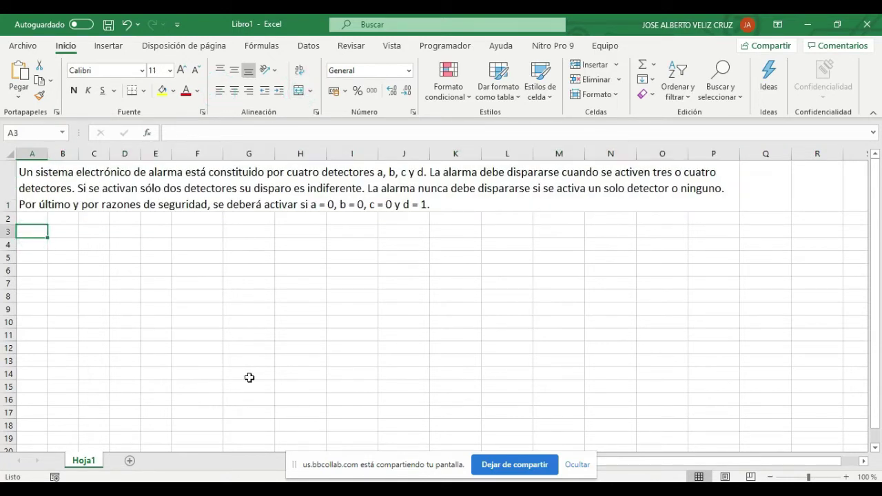
{"action": "type", "text": "A"}
{"action": "key", "text": "Tab"}
{"action": "type", "text": "B"}
{"action": "key", "text": "Tab"}
{"action": "type", "text": "C"}
{"action": "key", "text": "Tab"}
{"action": "type", "text": "D"}
{"action": "key", "text": "Return"}
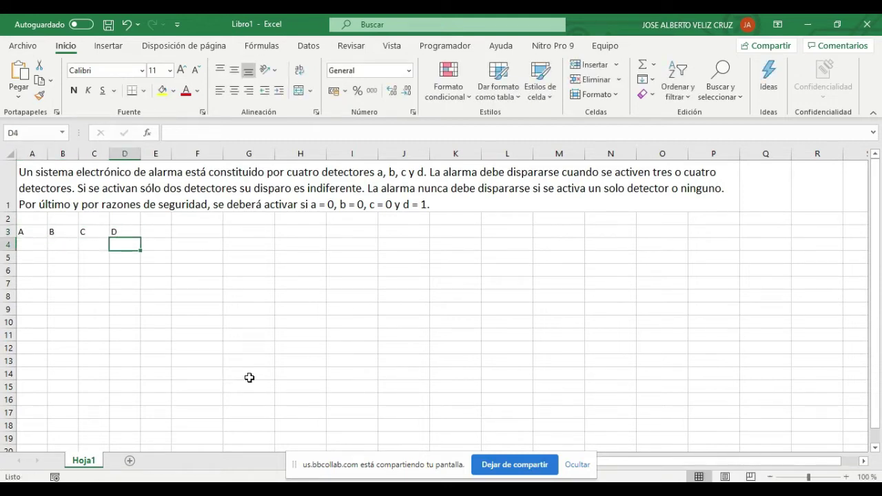
{"action": "key", "text": "Left"}
{"action": "key", "text": "Right"}
{"action": "key", "text": "Right"}
{"action": "key", "text": "Up"}
{"action": "type", "text": "F"}
{"action": "key", "text": "Return"}
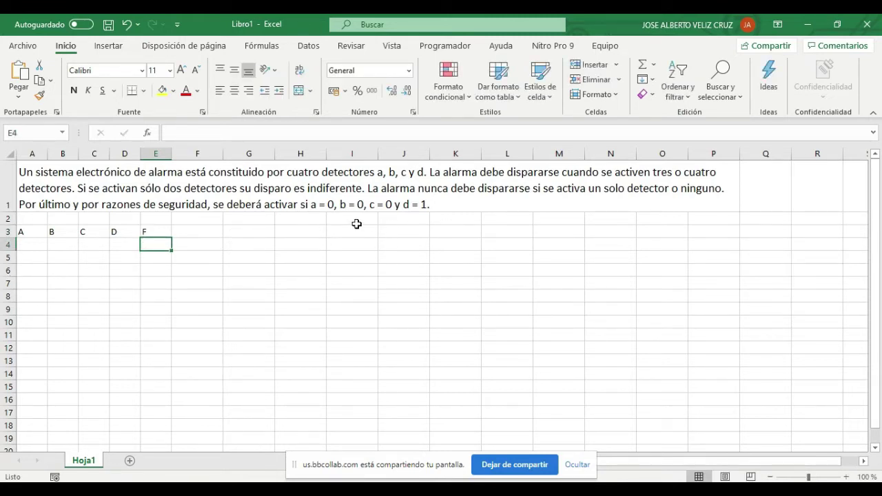
- Enter the number of combinations as the text 2^4=16 in cell Q1
{"action": "left_click", "coordinate": [299, 220]}
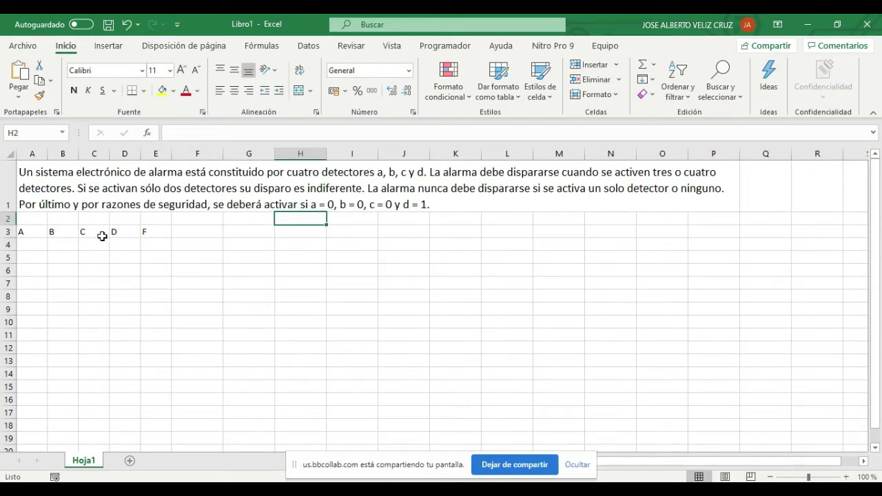
{"action": "left_click", "coordinate": [763, 194]}
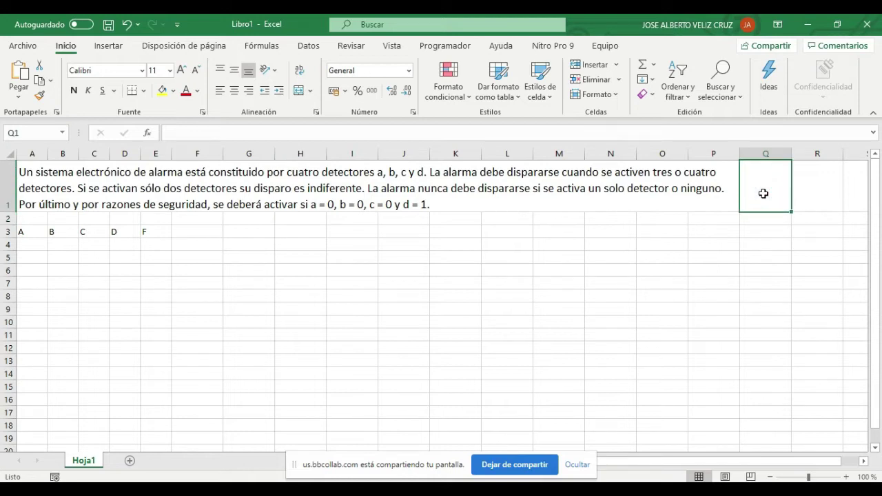
{"action": "type", "text": "2^"}
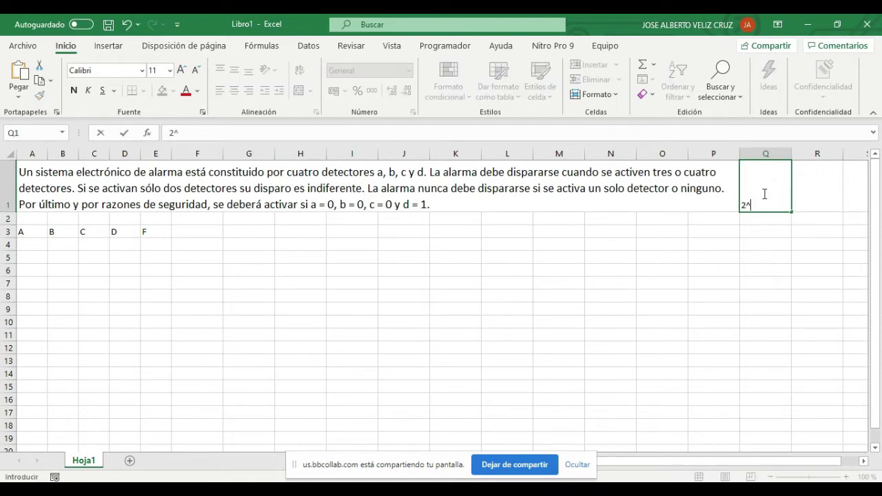
{"action": "type", "text": "4=16"}
{"action": "key", "text": "Return"}
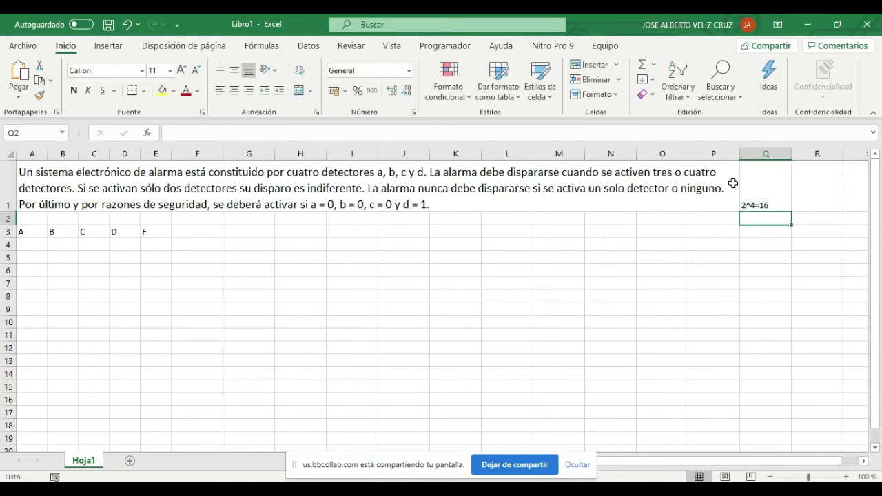
- Format the 2^4=16 note in Q1 as bold, size 16, with a yellow fill
{"action": "left_click", "coordinate": [744, 202]}
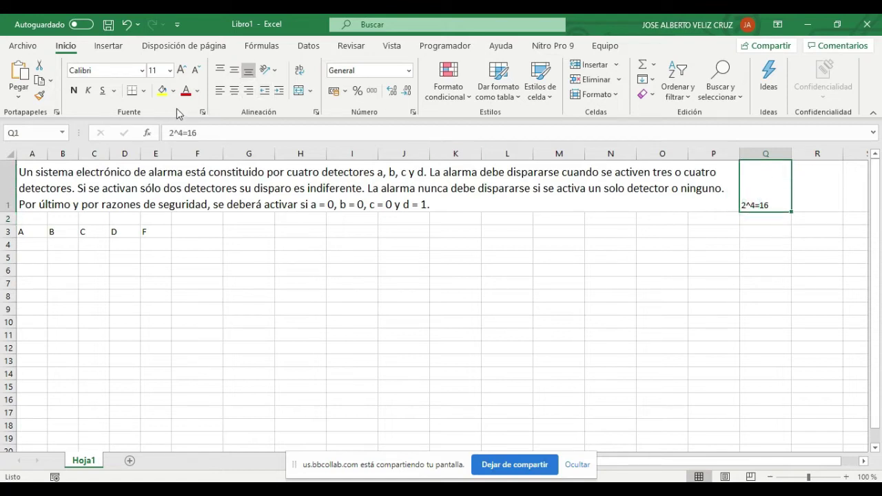
{"action": "left_click", "coordinate": [73, 90]}
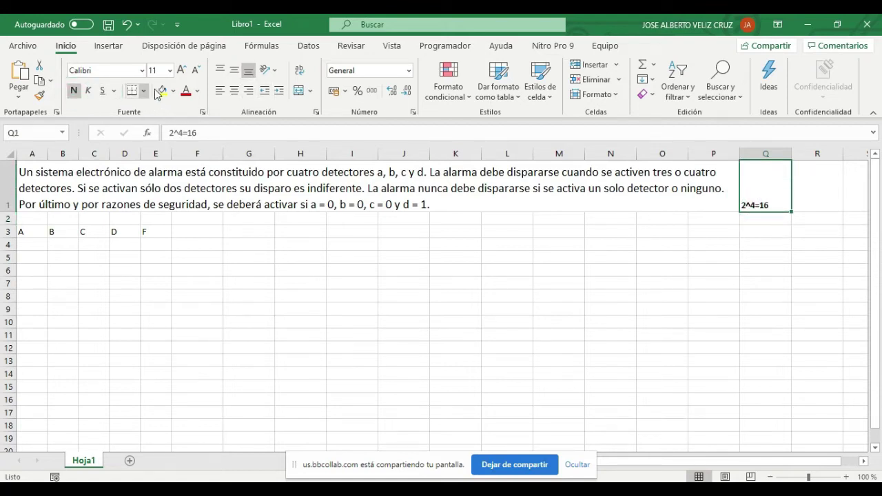
{"action": "left_click", "coordinate": [162, 90]}
{"action": "left_click", "coordinate": [181, 70]}
{"action": "left_click", "coordinate": [181, 69]}
{"action": "left_click", "coordinate": [181, 70]}
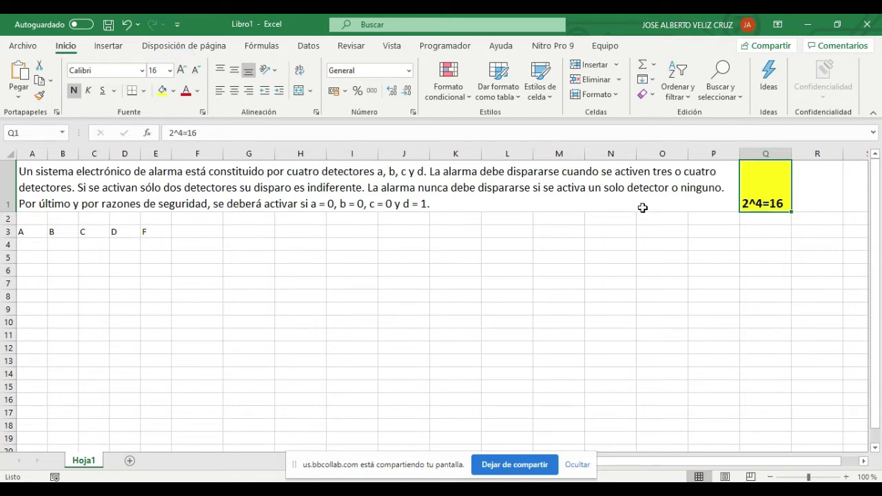
- Fill column A of the truth table with eight 0s in A4:A11 and eight 1s in A12:A19
{"action": "left_click", "coordinate": [26, 246]}
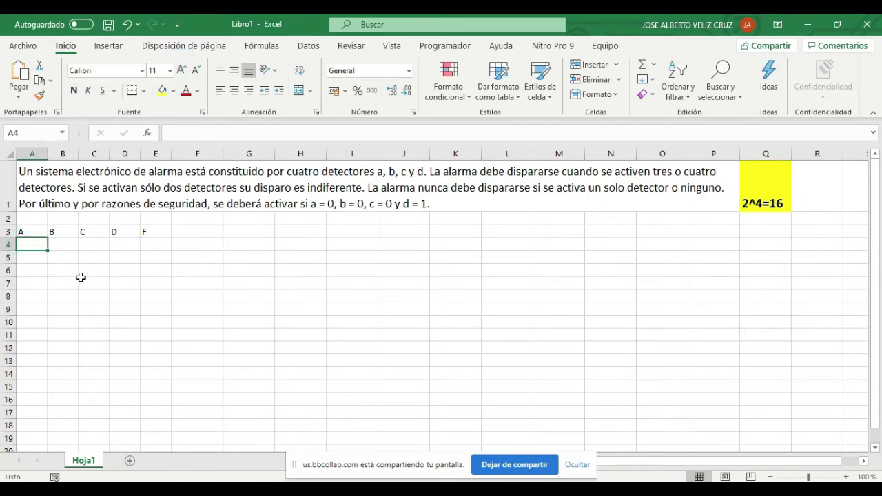
{"action": "type", "text": "0"}
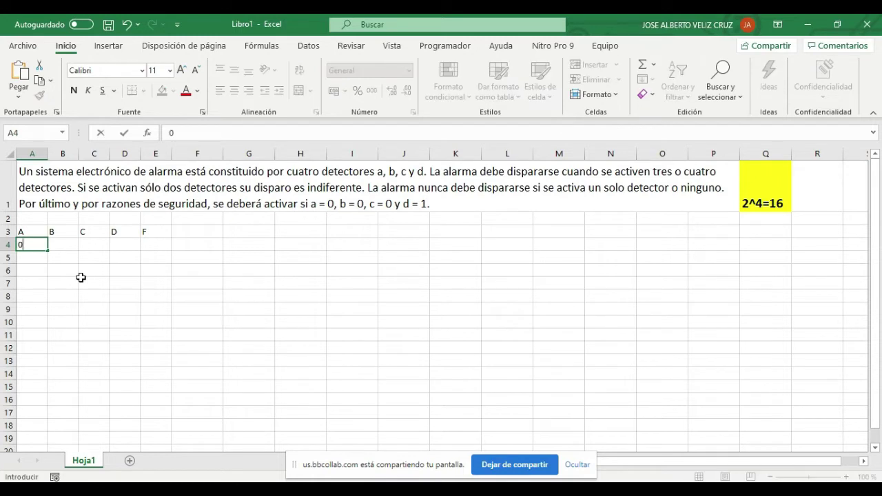
{"action": "key", "text": "Return"}
{"action": "type", "text": "0"}
{"action": "key", "text": "Return"}
{"action": "type", "text": "0"}
{"action": "key", "text": "Return"}
{"action": "type", "text": "0"}
{"action": "key", "text": "Return"}
{"action": "type", "text": "0"}
{"action": "key", "text": "Return"}
{"action": "type", "text": "0"}
{"action": "key", "text": "Return"}
{"action": "type", "text": "0"}
{"action": "key", "text": "Return"}
{"action": "type", "text": "0"}
{"action": "key", "text": "Return"}
{"action": "type", "text": "1"}
{"action": "key", "text": "Return"}
{"action": "type", "text": "1"}
{"action": "key", "text": "Return"}
{"action": "type", "text": "1"}
{"action": "key", "text": "Return"}
{"action": "type", "text": "1"}
{"action": "key", "text": "Return"}
{"action": "type", "text": "1"}
{"action": "key", "text": "Return"}
{"action": "type", "text": "1"}
{"action": "key", "text": "Return"}
{"action": "type", "text": "1"}
{"action": "key", "text": "Return"}
{"action": "type", "text": "1"}
- Fill column B of the truth table with four 0s in B4:B7 and four 1s in B8:B11
{"action": "key", "text": "Tab"}
{"action": "key", "text": "Up"}
{"action": "key", "text": "Up"}
{"action": "key", "text": "Up"}
{"action": "key", "text": "Up"}
{"action": "key", "text": "Up"}
{"action": "key", "text": "Up"}
{"action": "key", "text": "Up"}
{"action": "key", "text": "Up"}
{"action": "key", "text": "Up"}
{"action": "key", "text": "Up"}
{"action": "key", "text": "Up"}
{"action": "key", "text": "Up"}
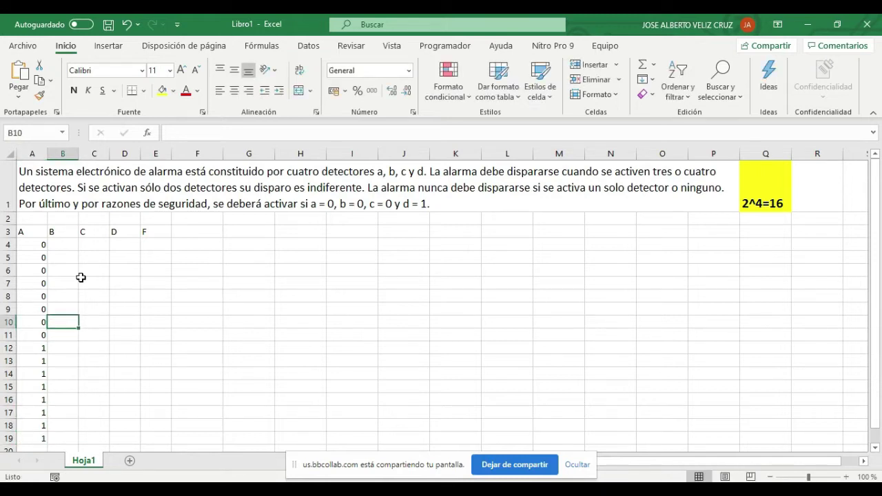
{"action": "key", "text": "Up"}
{"action": "key", "text": "Up"}
{"action": "key", "text": "Up"}
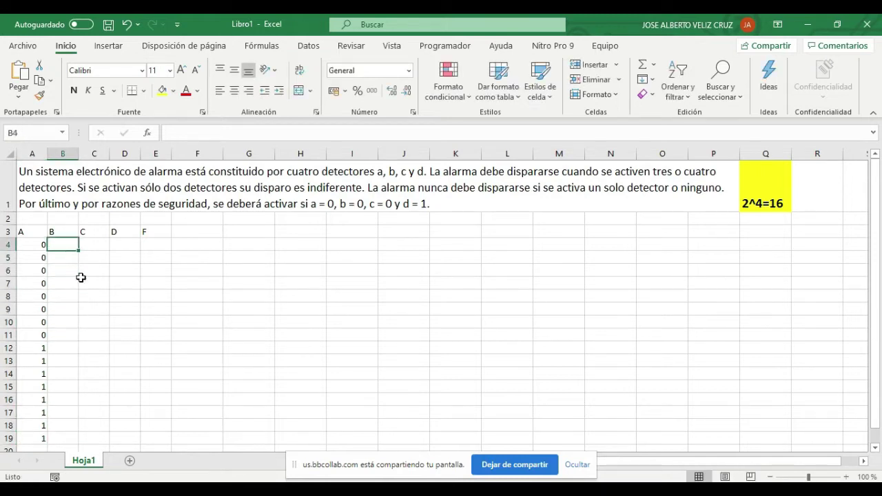
{"action": "left_click_drag", "start_coordinate": [32, 244], "coordinate": [32, 439]}
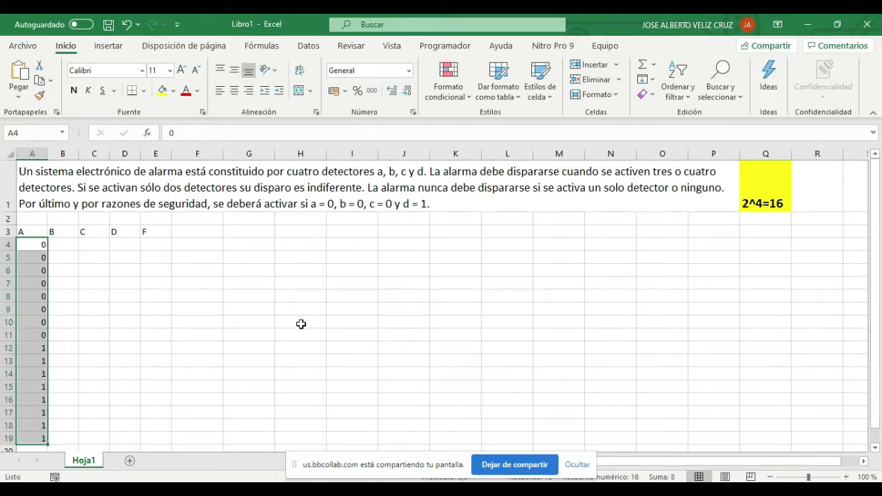
{"action": "left_click", "coordinate": [65, 279]}
{"action": "key", "text": "Up"}
{"action": "key", "text": "Up"}
{"action": "key", "text": "Up"}
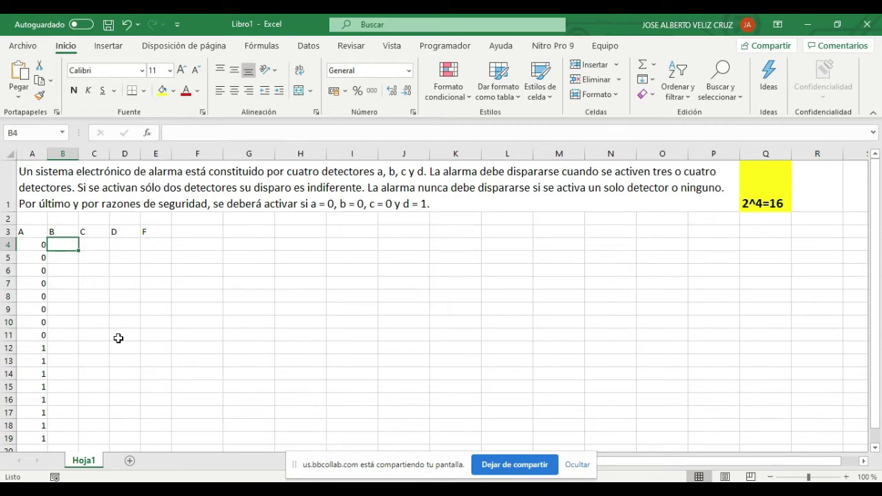
{"action": "type", "text": "0"}
{"action": "key", "text": "Return"}
{"action": "type", "text": "0"}
{"action": "key", "text": "Return"}
{"action": "type", "text": "0"}
{"action": "key", "text": "Return"}
{"action": "type", "text": "0"}
{"action": "key", "text": "Return"}
{"action": "type", "text": "1"}
{"action": "key", "text": "Return"}
{"action": "type", "text": "1"}
{"action": "key", "text": "Return"}
{"action": "type", "text": "1"}
{"action": "key", "text": "Return"}
{"action": "type", "text": "1"}
{"action": "key", "text": "Return"}
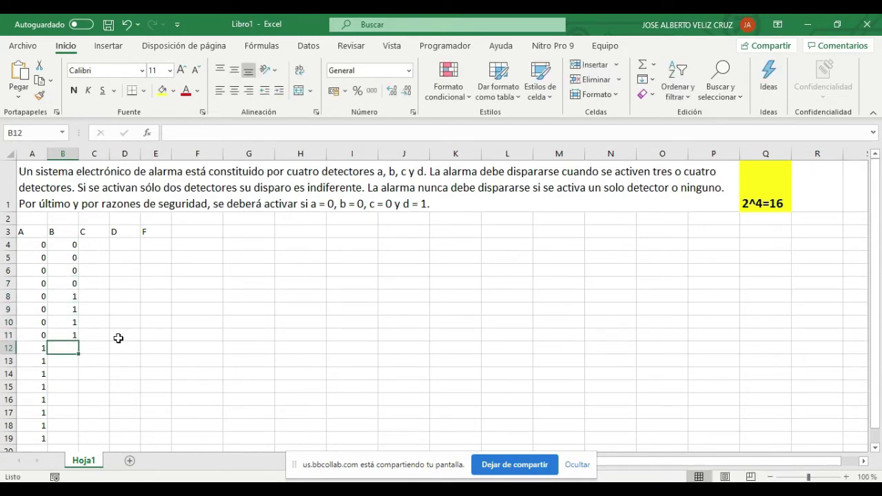
- Copy the pattern in B4:B11 into B12:B19 to complete column B
{"action": "left_click_drag", "start_coordinate": [60, 322], "coordinate": [63, 335]}
{"action": "key", "text": "ctrl+c"}
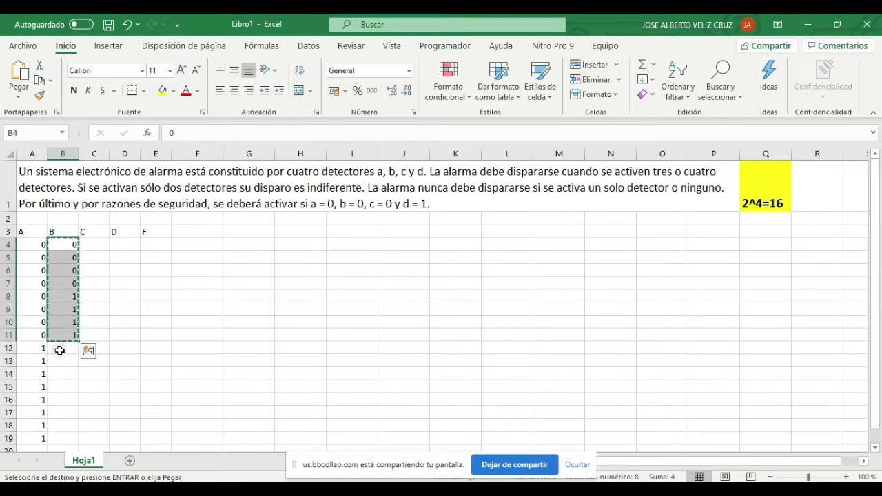
{"action": "left_click", "coordinate": [59, 350]}
{"action": "key", "text": "ctrl+v"}
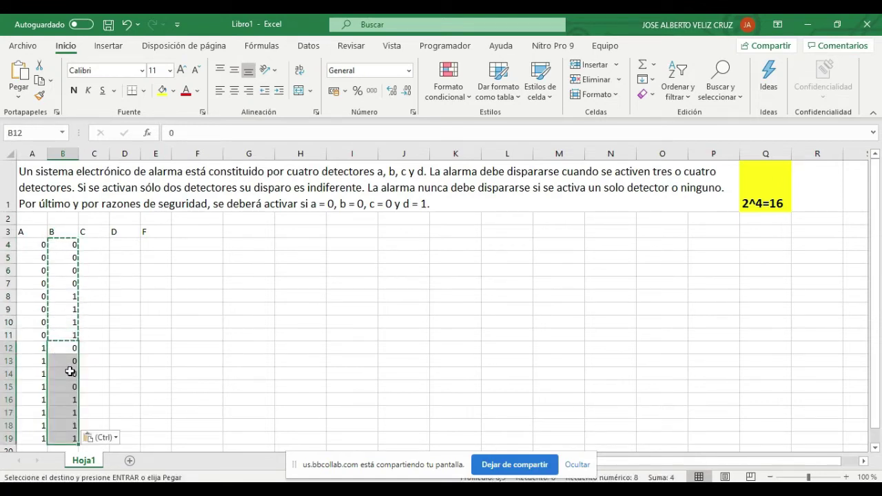
- Enter 0, 0, 1, 1 in cells C4 to C7 of the truth table
{"action": "left_click", "coordinate": [95, 243]}
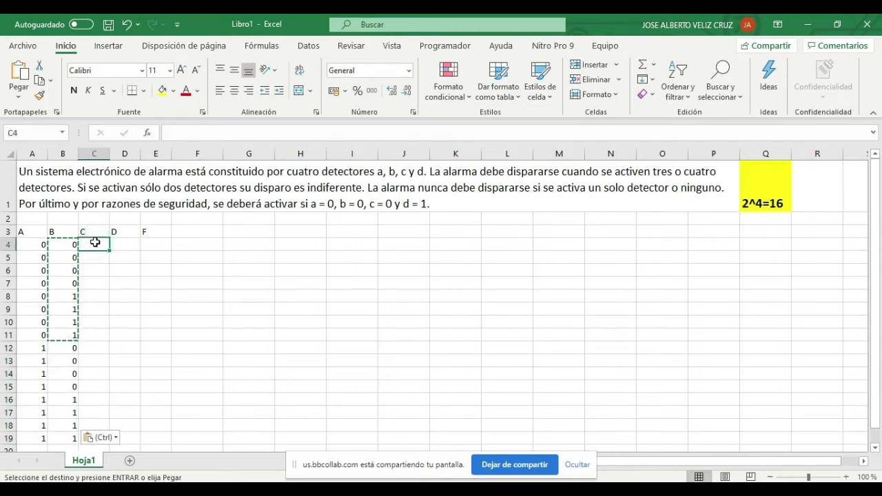
{"action": "type", "text": "0"}
{"action": "key", "text": "Return"}
{"action": "type", "text": "0"}
{"action": "key", "text": "Return"}
{"action": "type", "text": "1"}
{"action": "key", "text": "Return"}
{"action": "type", "text": "1"}
{"action": "key", "text": "Return"}
- Copy the C4:C7 pattern into C8:C11, C12:C15 and C16:C19 to complete column C
{"action": "left_click_drag", "start_coordinate": [96, 243], "coordinate": [100, 280]}
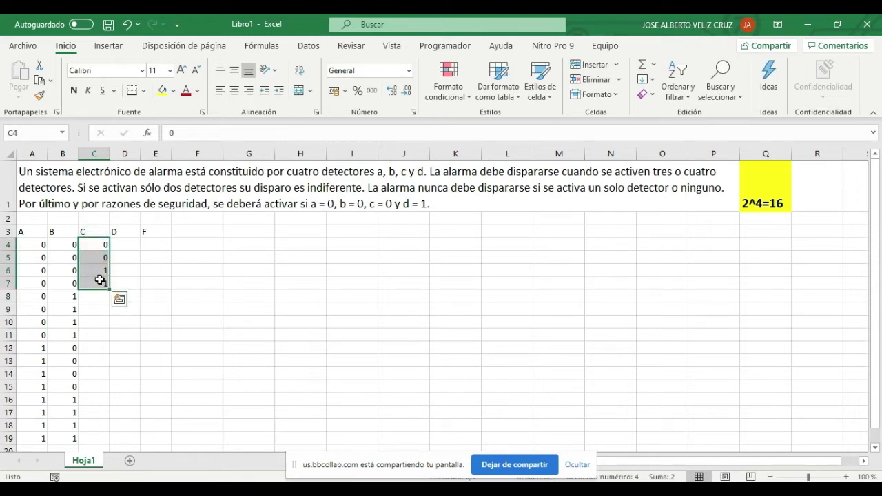
{"action": "key", "text": "ctrl+c"}
{"action": "left_click", "coordinate": [93, 298]}
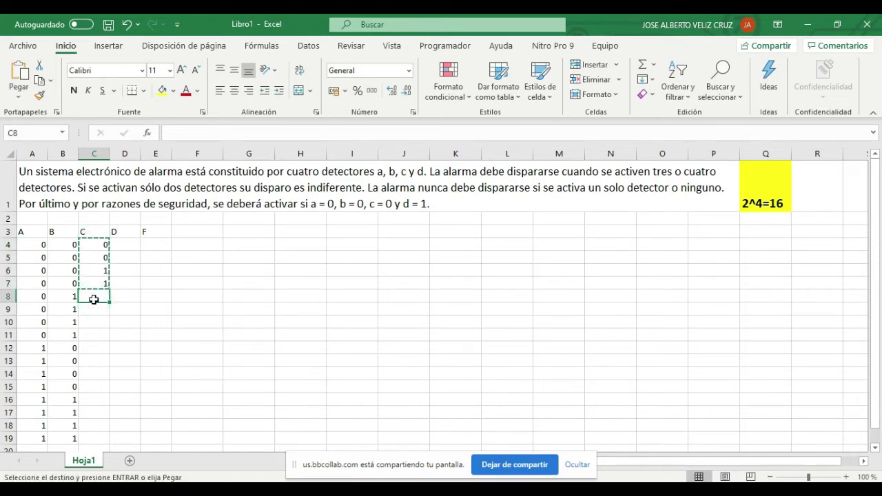
{"action": "left_click_drag", "start_coordinate": [88, 249], "coordinate": [99, 285]}
{"action": "left_click", "coordinate": [99, 296]}
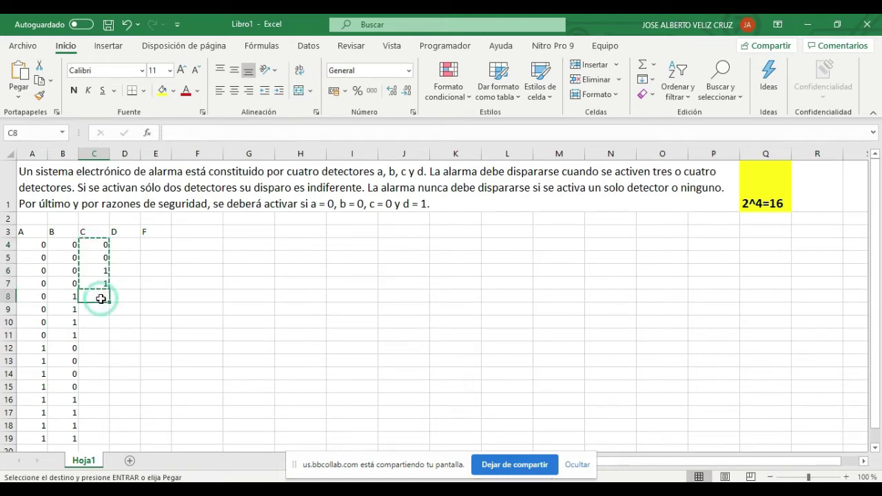
{"action": "key", "text": "ctrl+v"}
{"action": "left_click", "coordinate": [97, 346]}
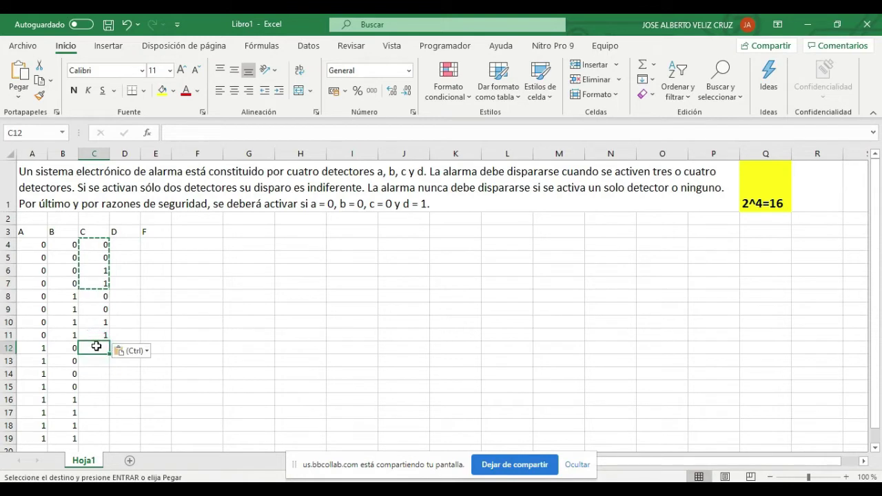
{"action": "key", "text": "ctrl+v"}
{"action": "left_click", "coordinate": [93, 400]}
{"action": "key", "text": "ctrl+v"}
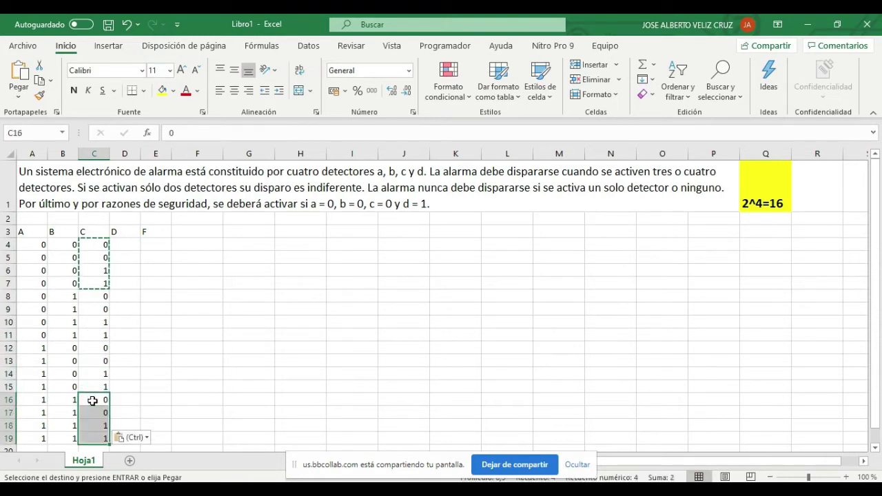
- Enter 0, 1, 0, 1 in cells D4 to D7 of the truth table
{"action": "left_click", "coordinate": [120, 244]}
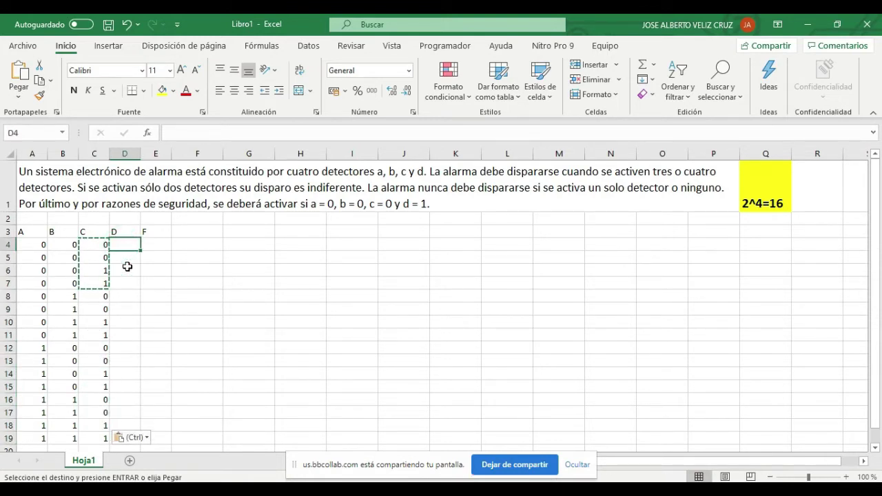
{"action": "type", "text": "0"}
{"action": "key", "text": "Return"}
{"action": "type", "text": "1"}
{"action": "key", "text": "Return"}
{"action": "type", "text": "0"}
{"action": "key", "text": "Return"}
{"action": "type", "text": "1"}
{"action": "key", "text": "Return"}
- Copy the D4:D7 pattern into D8:D11, D12:D15 and D16:D19 to complete column D
{"action": "left_click_drag", "start_coordinate": [121, 248], "coordinate": [129, 285]}
{"action": "key", "text": "ctrl+c"}
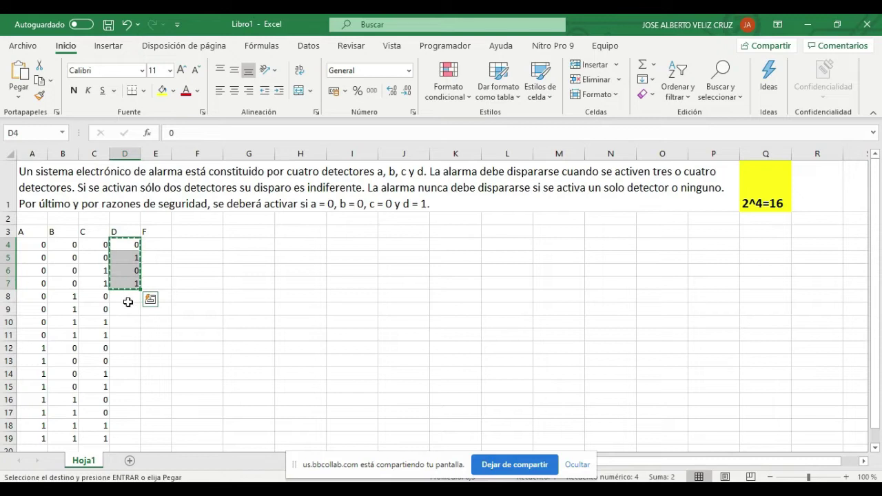
{"action": "left_click", "coordinate": [128, 300]}
{"action": "key", "text": "ctrl+v"}
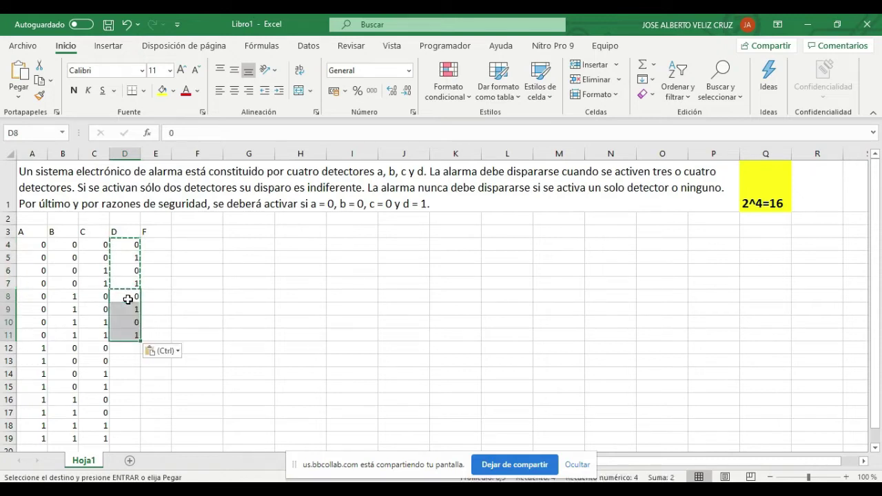
{"action": "left_click", "coordinate": [126, 348]}
{"action": "key", "text": "ctrl+v"}
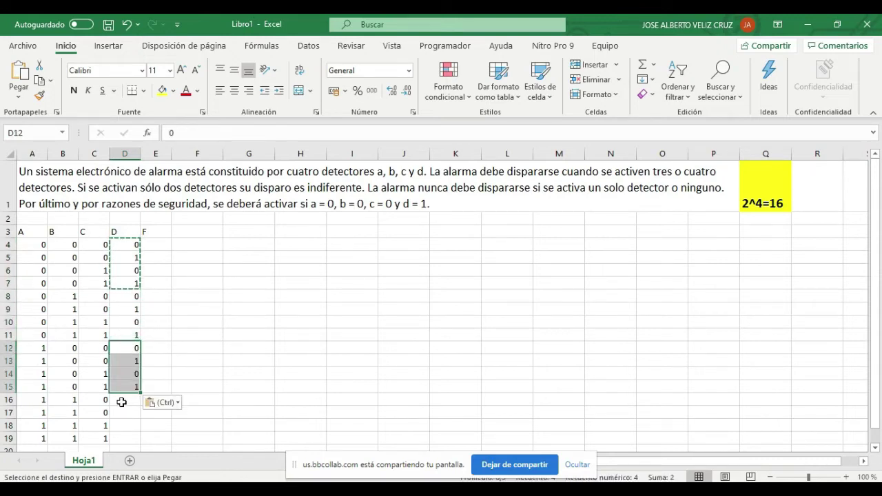
{"action": "left_click", "coordinate": [121, 405]}
{"action": "key", "text": "ctrl+v"}
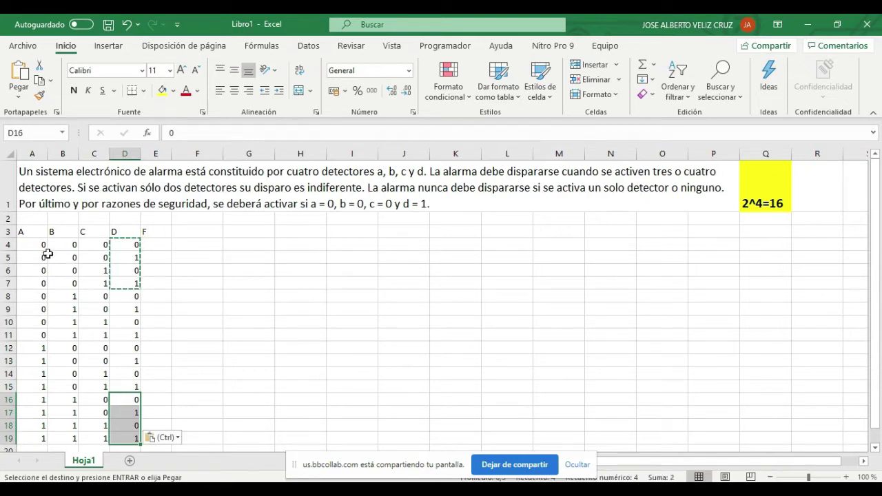
- Center the contents of A3:E19 horizontally and vertically, and make the header row A3:E3 bold
{"action": "mouse_move", "coordinate": [18, 229]}
{"action": "left_mouse_down"}
{"action": "mouse_move", "coordinate": [118, 234]}
{"action": "mouse_move", "coordinate": [159, 324]}
{"action": "mouse_move", "coordinate": [160, 437]}
{"action": "left_mouse_up"}
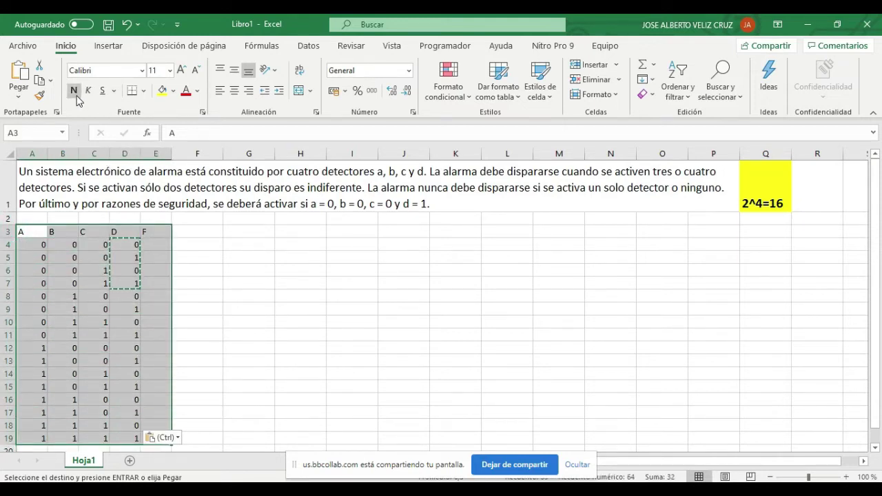
{"action": "left_click", "coordinate": [235, 90]}
{"action": "left_click", "coordinate": [234, 70]}
{"action": "left_click_drag", "start_coordinate": [30, 234], "coordinate": [155, 233]}
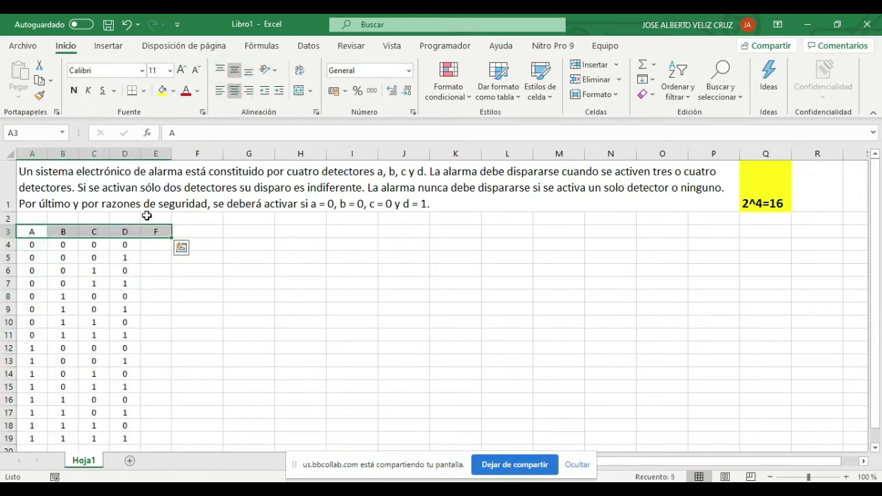
{"action": "left_click", "coordinate": [74, 90]}
- Apply all borders to the truth table range A3:E19
{"action": "left_click_drag", "start_coordinate": [25, 231], "coordinate": [156, 438]}
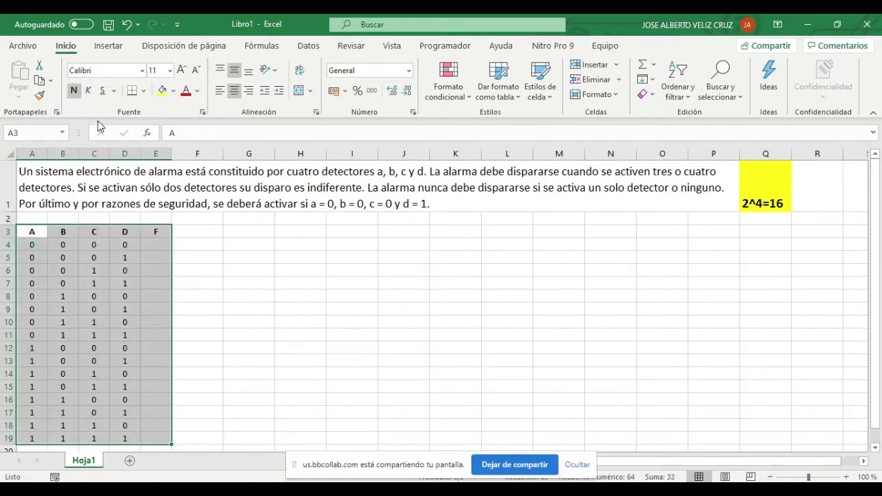
{"action": "left_click", "coordinate": [144, 91]}
{"action": "left_click", "coordinate": [147, 219]}
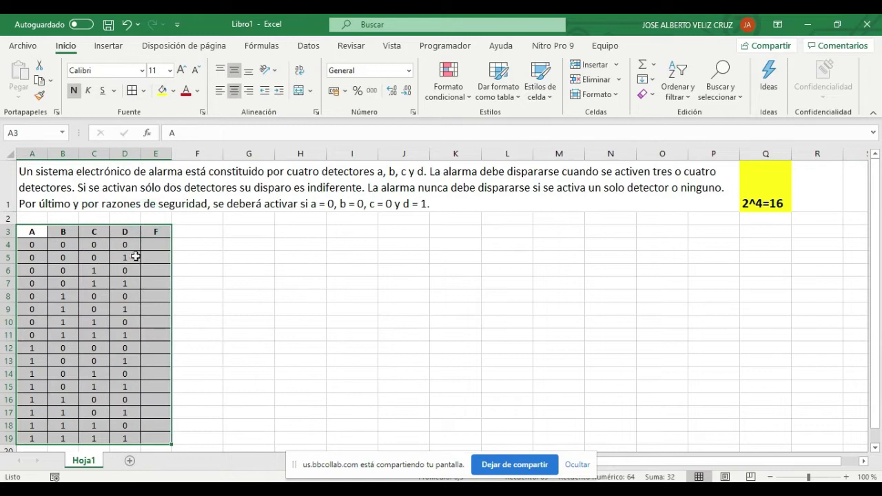
- Enter 0 as the output F in cell E4 for the all-zero input row
{"action": "left_click", "coordinate": [147, 246]}
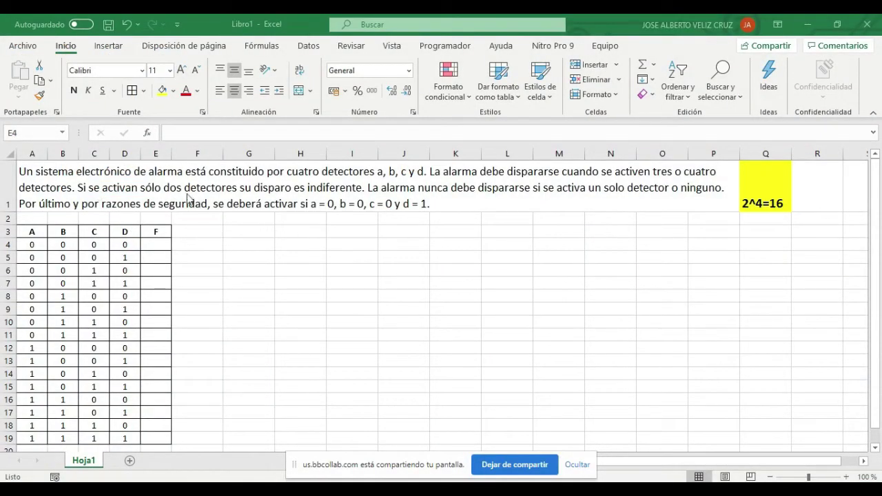
{"action": "left_click", "coordinate": [152, 247]}
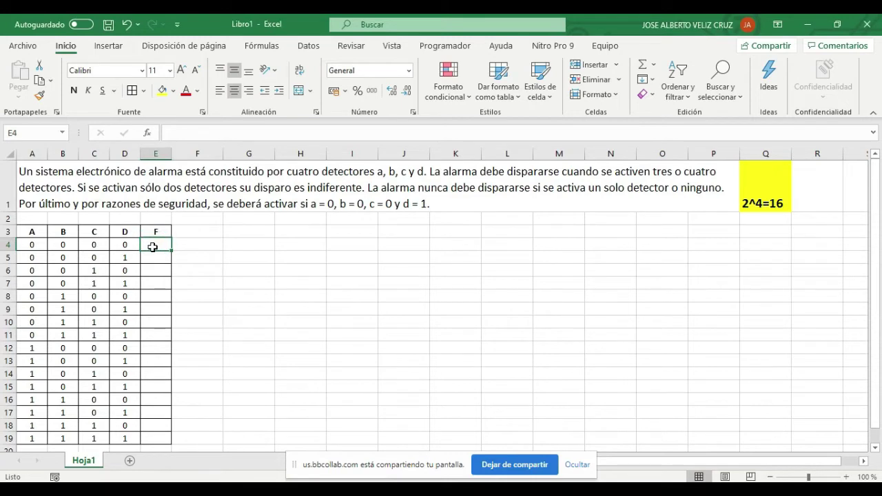
{"action": "type", "text": "0"}
{"action": "key", "text": "Return"}
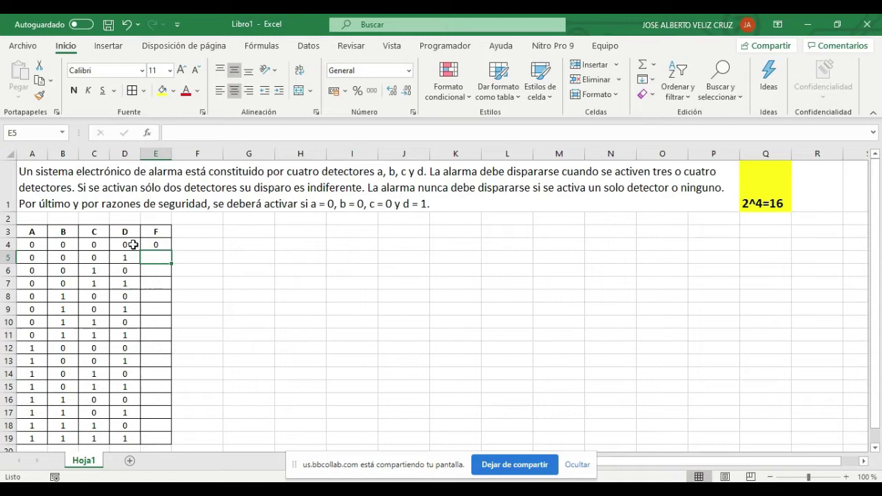
- Enter the output values 1, 0 and X in cells E5 to E7 of column F
{"action": "left_click", "coordinate": [846, 477]}
{"action": "left_click_drag", "start_coordinate": [610, 463], "coordinate": [579, 459]}
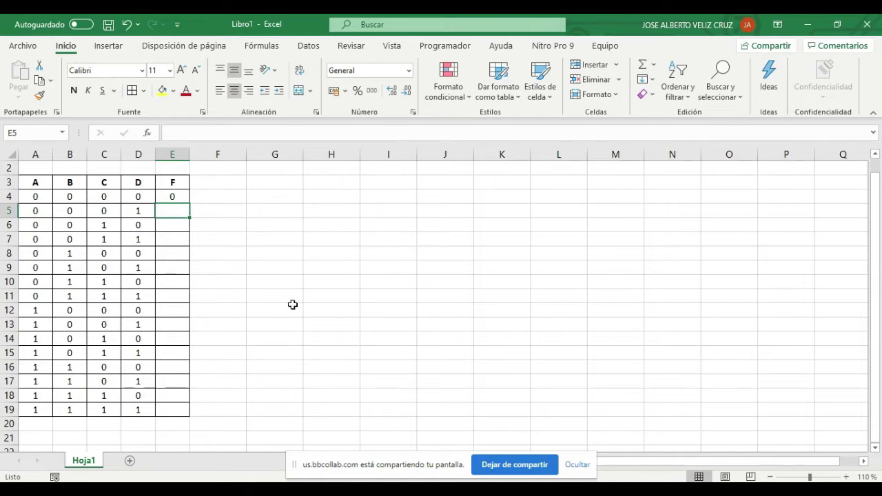
{"action": "scroll", "coordinate": [291, 303], "scroll_direction": "up", "scroll_amount": 1}
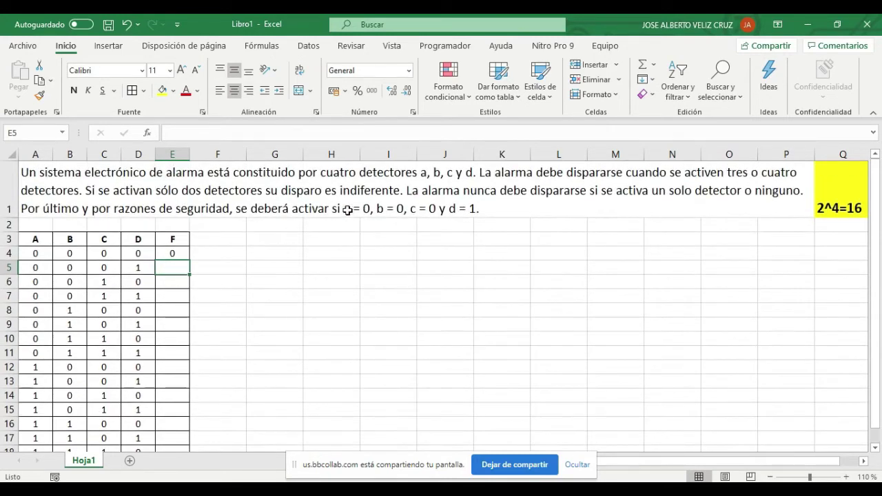
{"action": "left_click", "coordinate": [362, 211]}
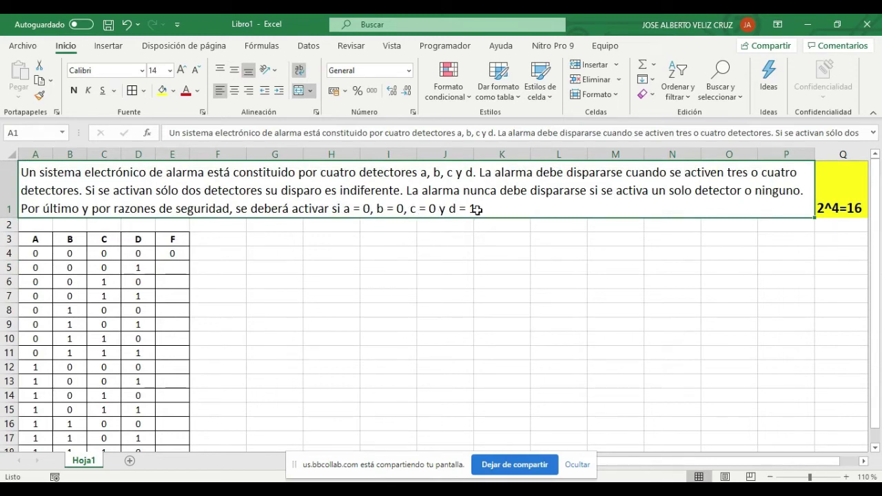
{"action": "left_click", "coordinate": [164, 264]}
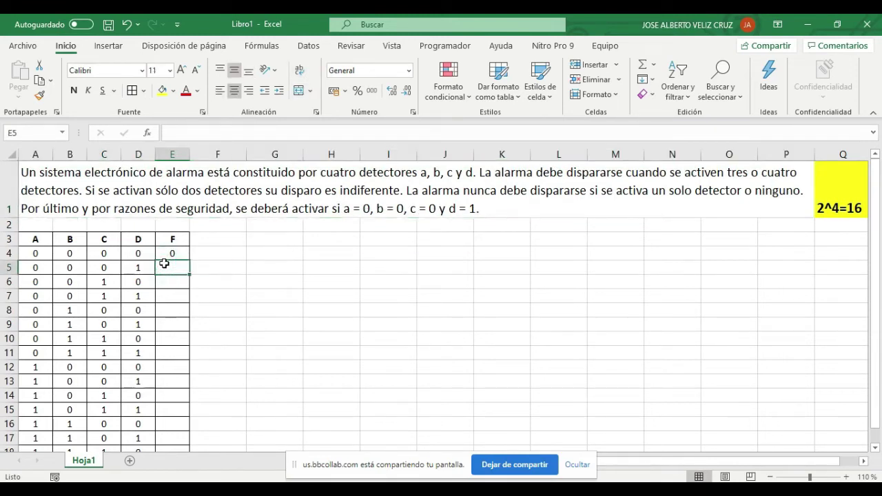
{"action": "type", "text": "1"}
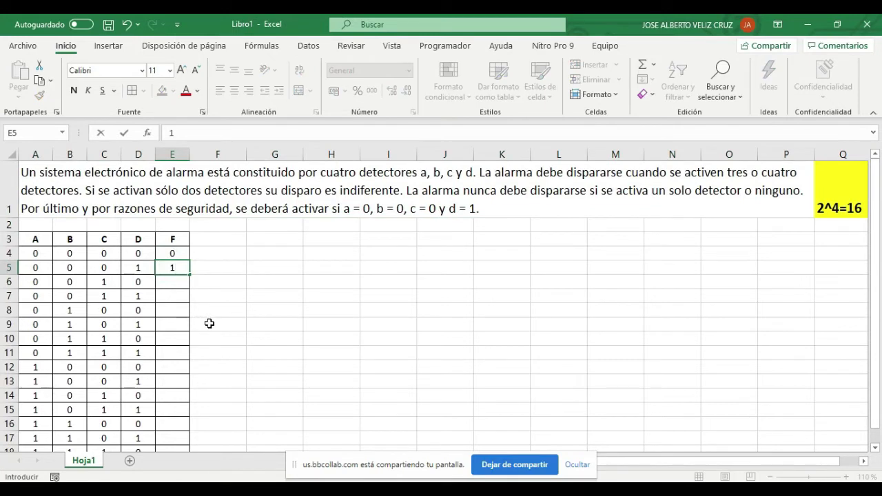
{"action": "key", "text": "Return"}
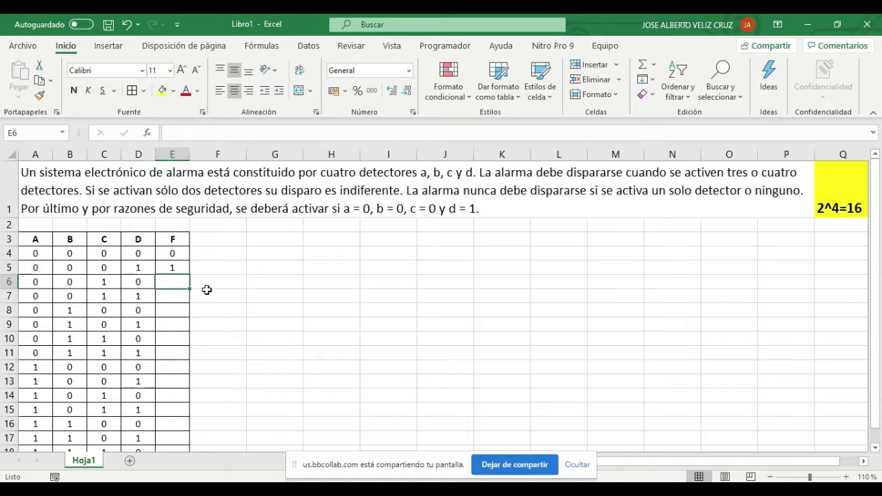
{"action": "type", "text": "0"}
{"action": "key", "text": "Return"}
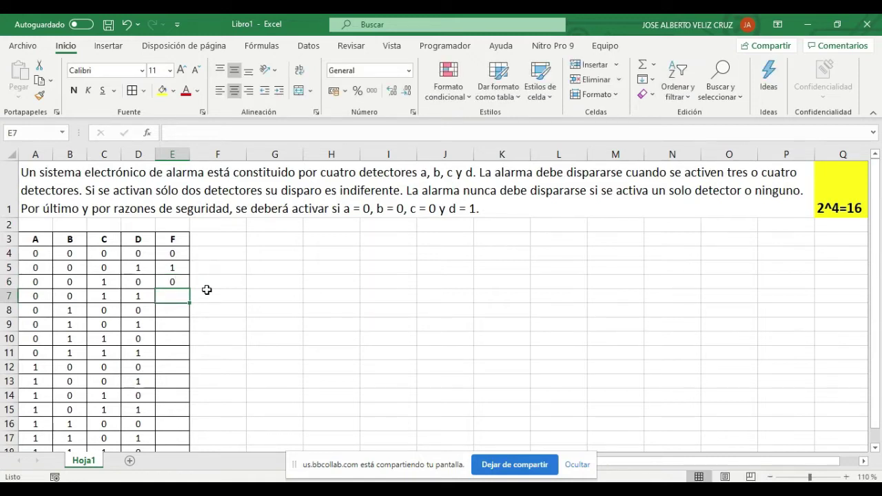
{"action": "type", "text": "X"}
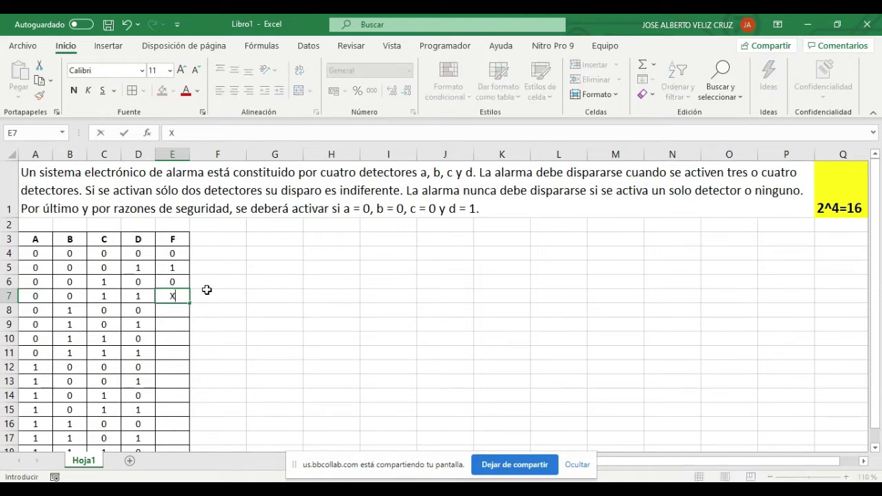
{"action": "key", "text": "Return"}
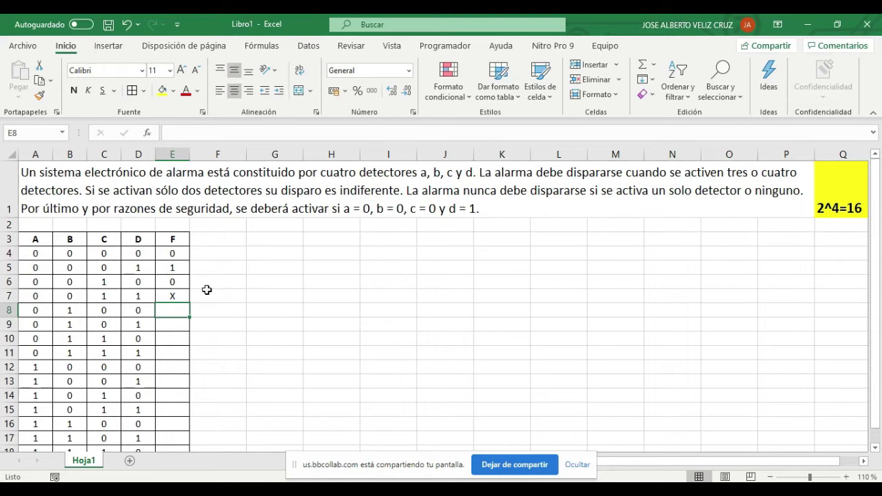
- Enter the output values 0, X, X and 1 in cells E8 to E11
{"action": "type", "text": "0"}
{"action": "key", "text": "Return"}
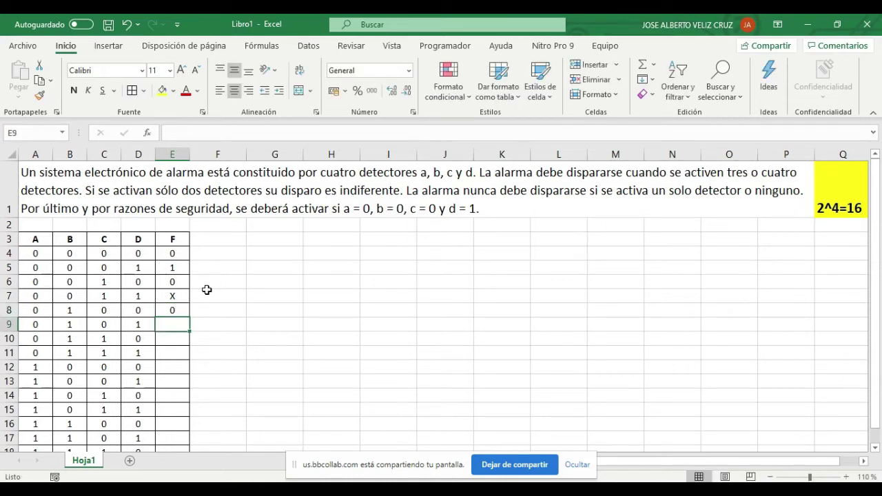
{"action": "type", "text": "X"}
{"action": "key", "text": "Return"}
{"action": "type", "text": "X"}
{"action": "key", "text": "Return"}
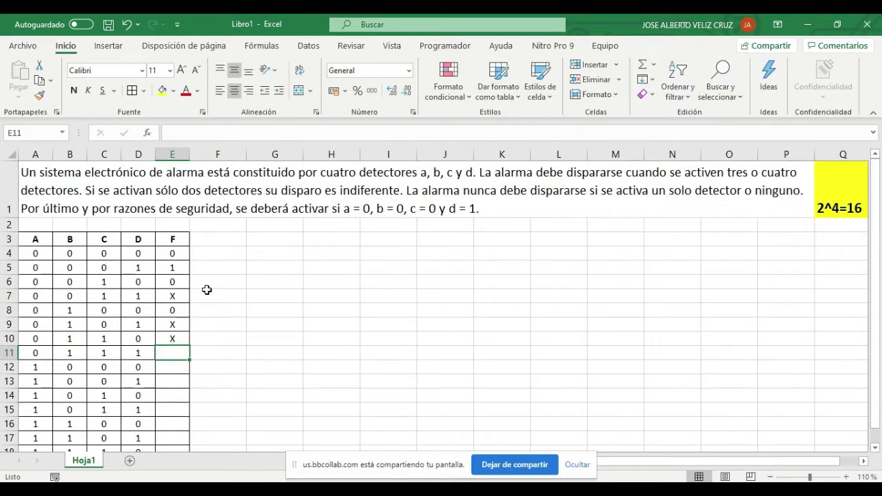
{"action": "type", "text": "1"}
{"action": "key", "text": "Return"}
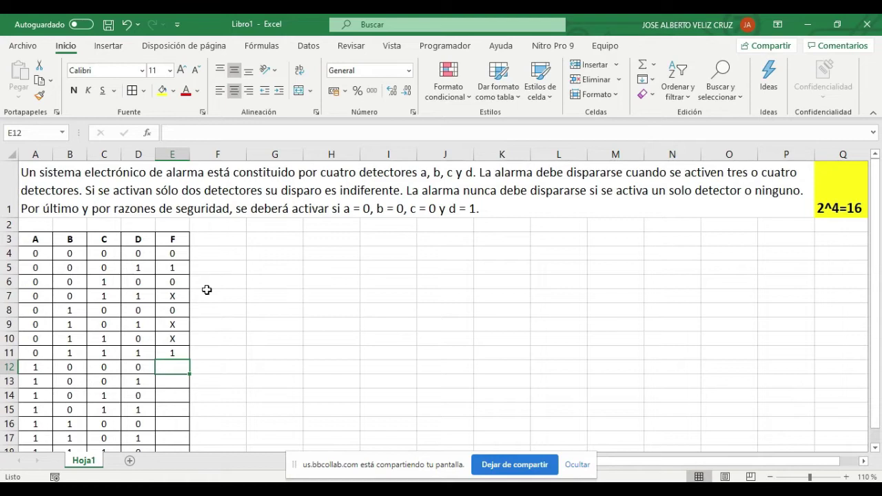
- Enter the output values 0, X, X and 1 in cells E12 to E15
{"action": "type", "text": "0"}
{"action": "key", "text": "Return"}
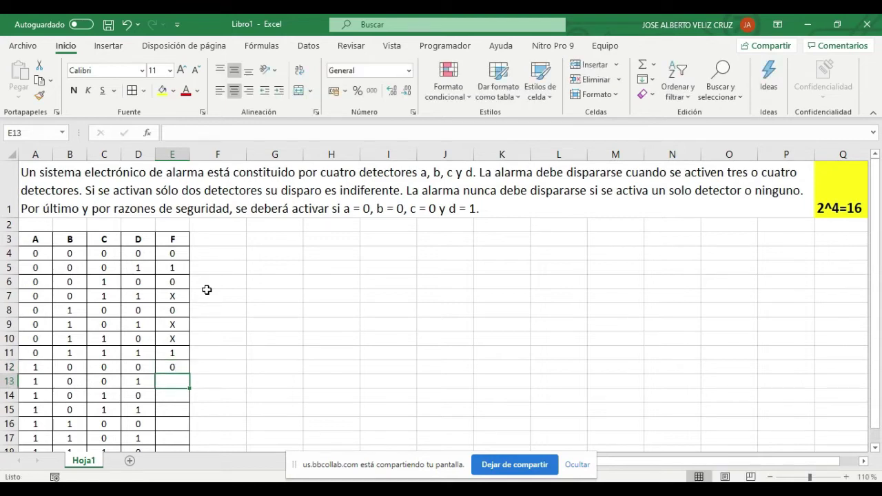
{"action": "type", "text": "X"}
{"action": "key", "text": "Return"}
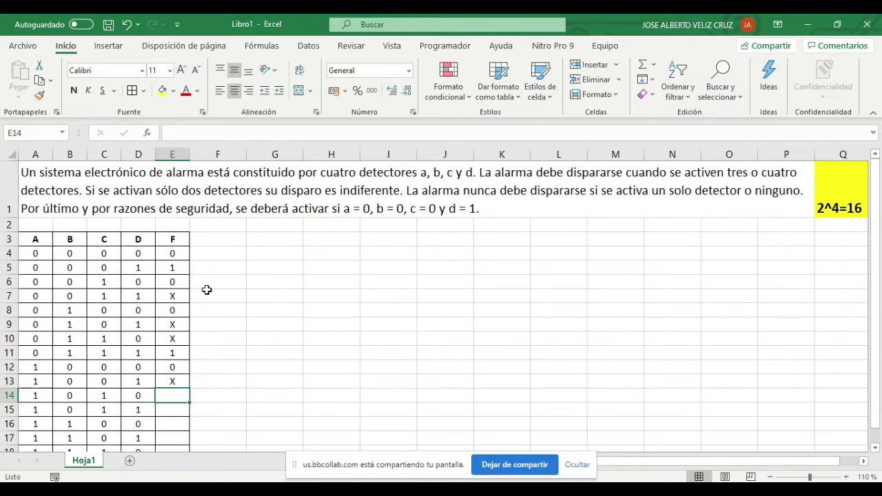
{"action": "type", "text": "X"}
{"action": "key", "text": "Return"}
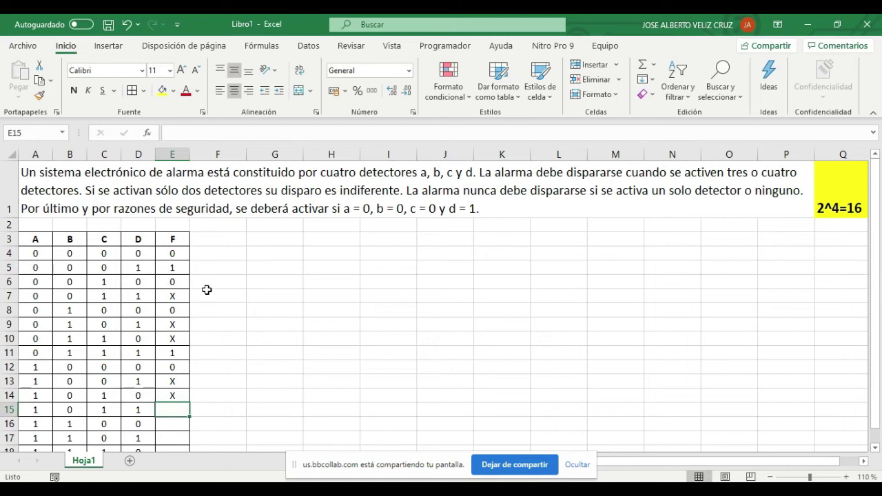
{"action": "type", "text": "1"}
{"action": "key", "text": "Return"}
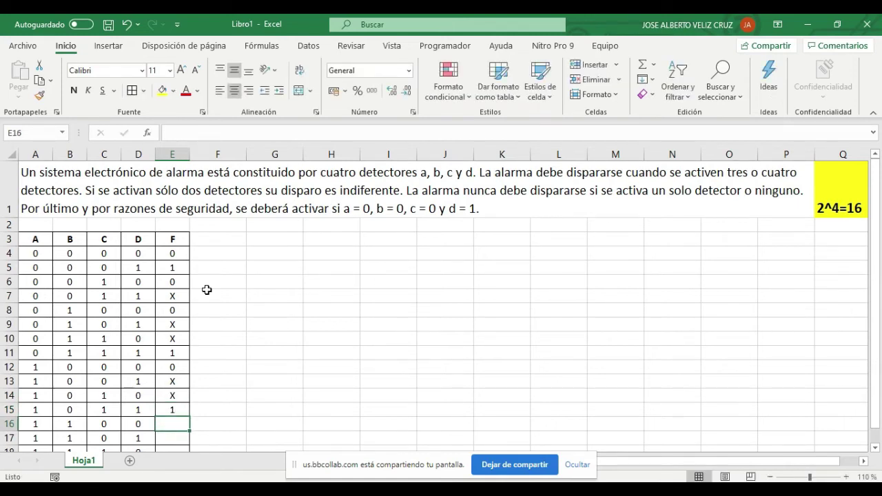
- Enter the output values X, 1, 1 and 1 in cells E16 to E19
{"action": "type", "text": "X"}
{"action": "key", "text": "Return"}
{"action": "scroll", "coordinate": [207, 290], "scroll_direction": "down", "scroll_amount": 1}
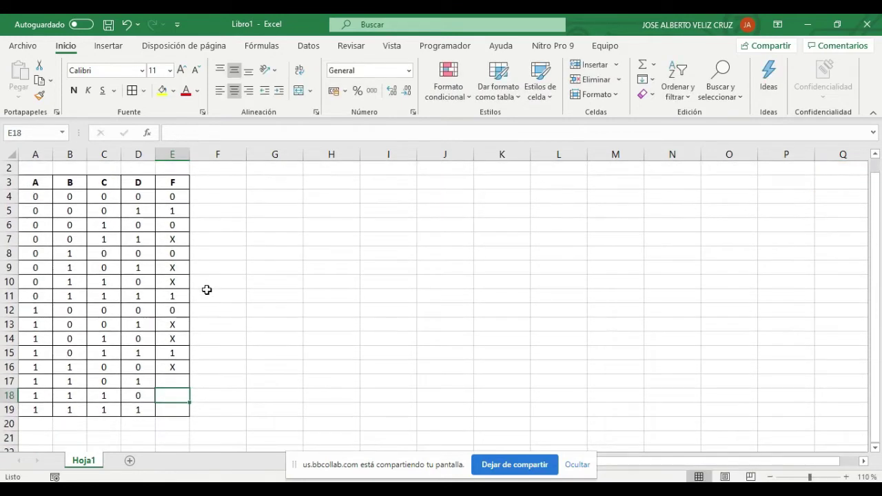
{"action": "key", "text": "Return"}
{"action": "key", "text": "Up"}
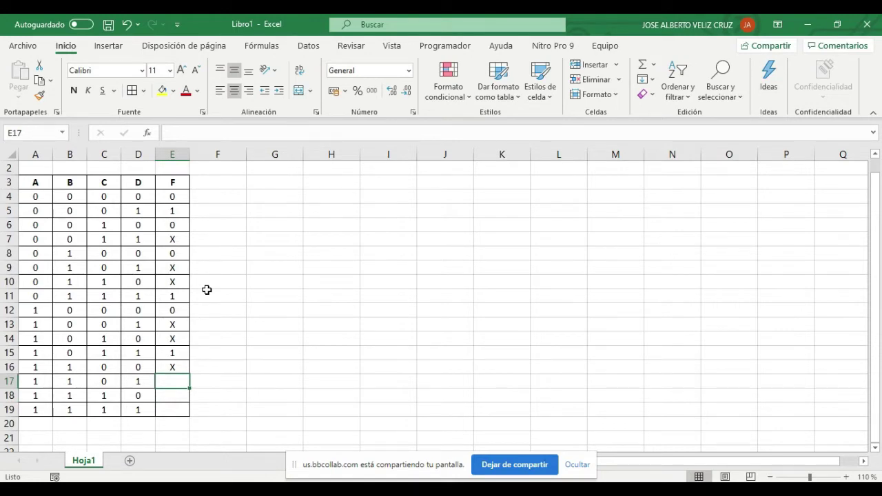
{"action": "type", "text": "1"}
{"action": "key", "text": "Return"}
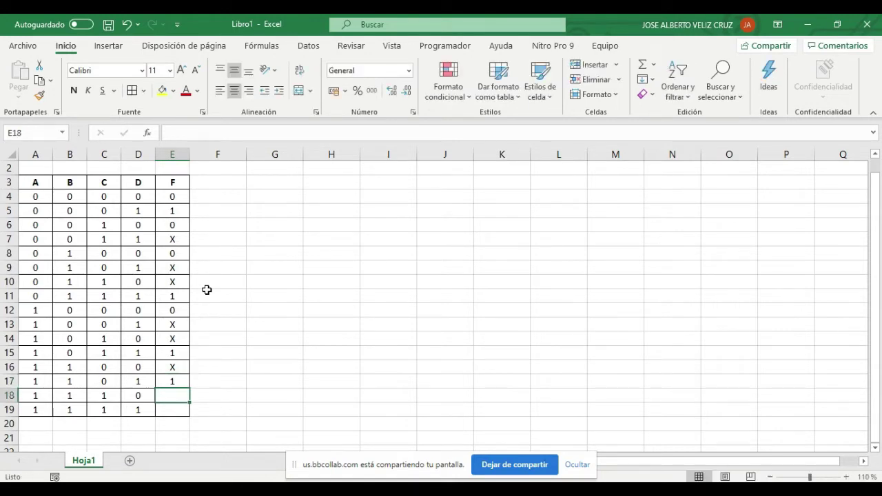
{"action": "type", "text": "1"}
{"action": "key", "text": "Return"}
{"action": "type", "text": "1"}
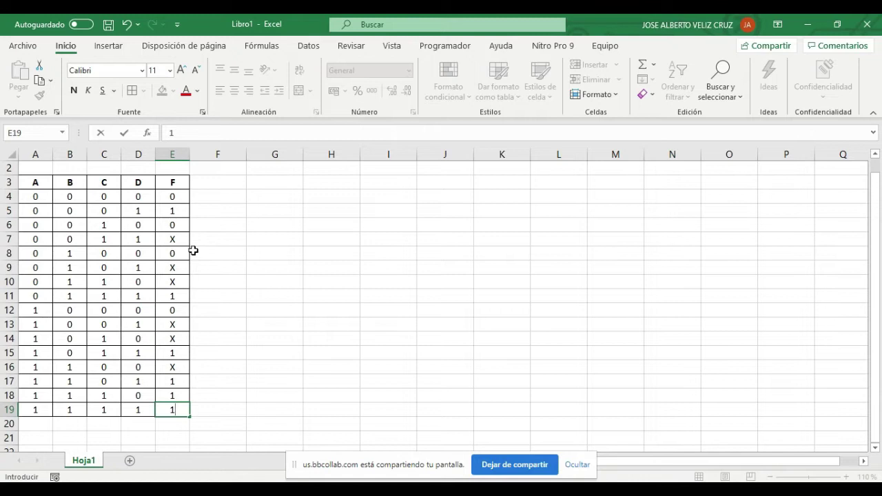
- Add a conditional formatting rule to E4:E19 that shows cells equal to 0 with light red fill and dark red text
{"action": "left_click_drag", "start_coordinate": [177, 199], "coordinate": [184, 411]}
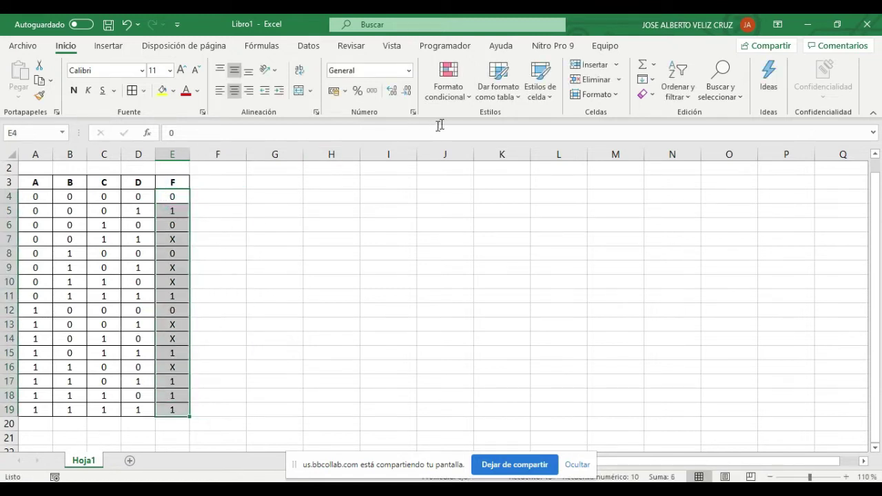
{"action": "left_click", "coordinate": [466, 101]}
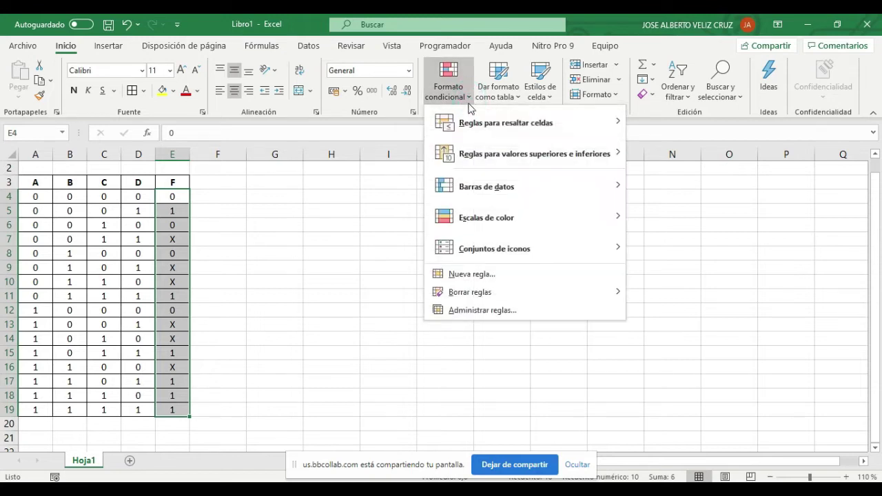
{"action": "mouse_move", "coordinate": [479, 122]}
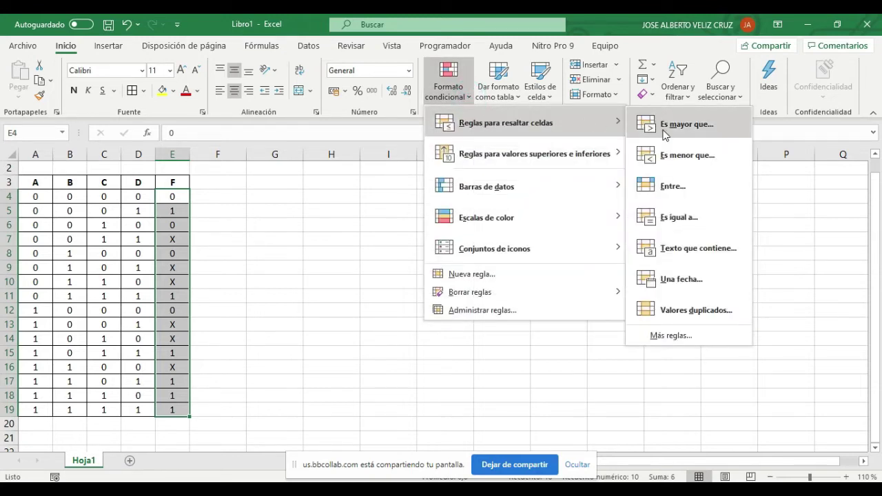
{"action": "left_click", "coordinate": [677, 217]}
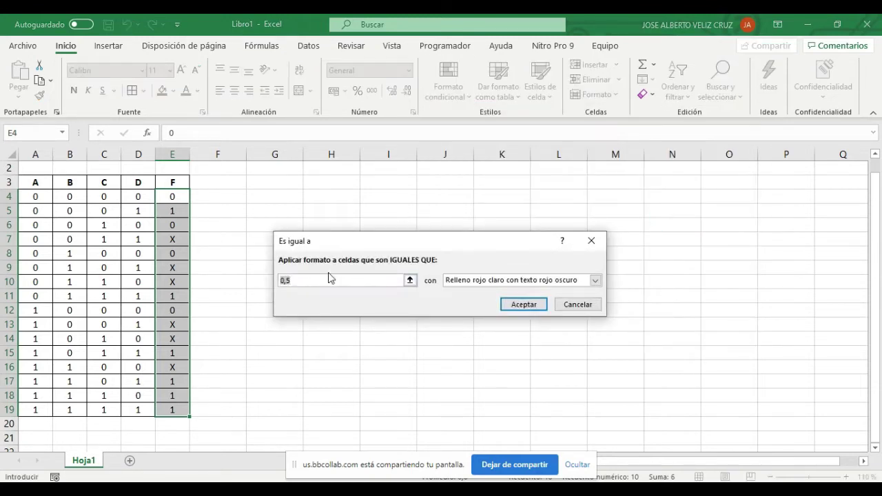
{"action": "type", "text": "0"}
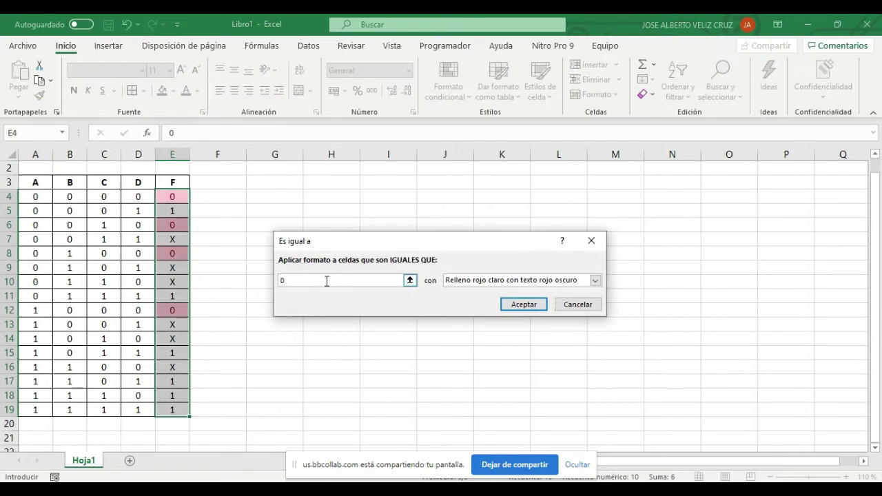
{"action": "left_click", "coordinate": [507, 306]}
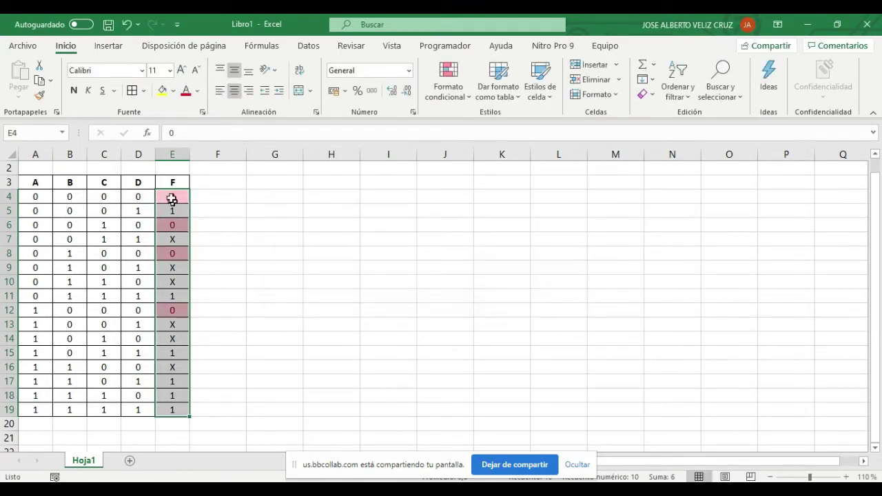
- Add a conditional formatting rule to E4:E19 that shows cells equal to X with yellow fill and dark yellow text
{"action": "left_click", "coordinate": [462, 102]}
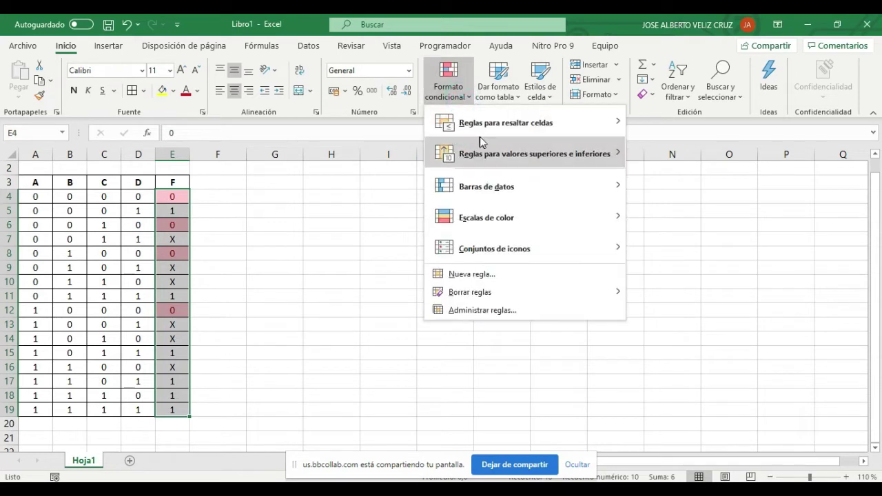
{"action": "mouse_move", "coordinate": [510, 131]}
{"action": "left_click", "coordinate": [672, 217]}
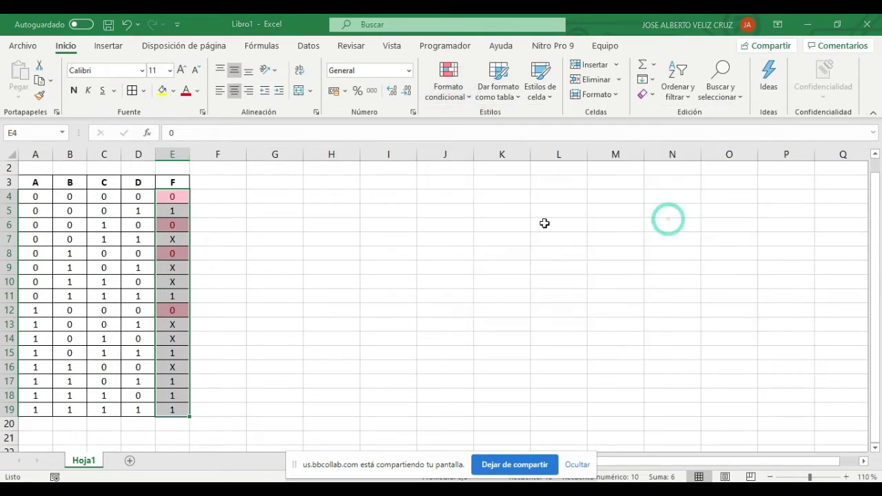
{"action": "left_click", "coordinate": [305, 279]}
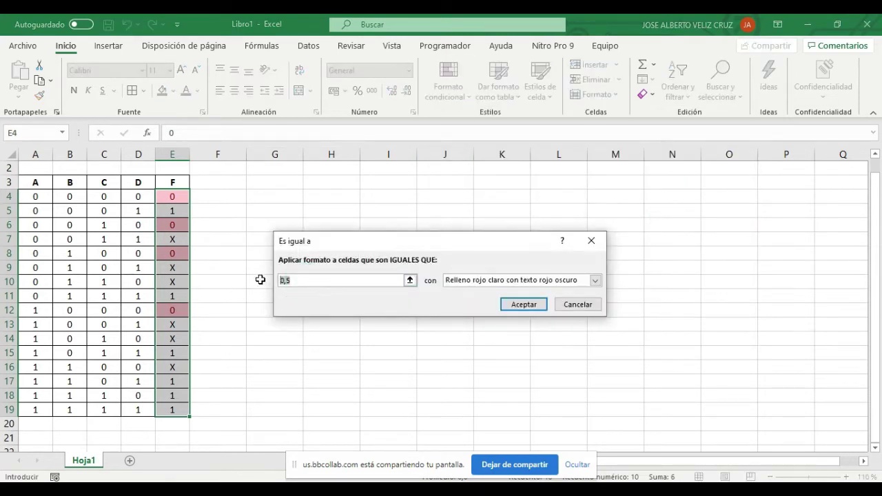
{"action": "type", "text": "X"}
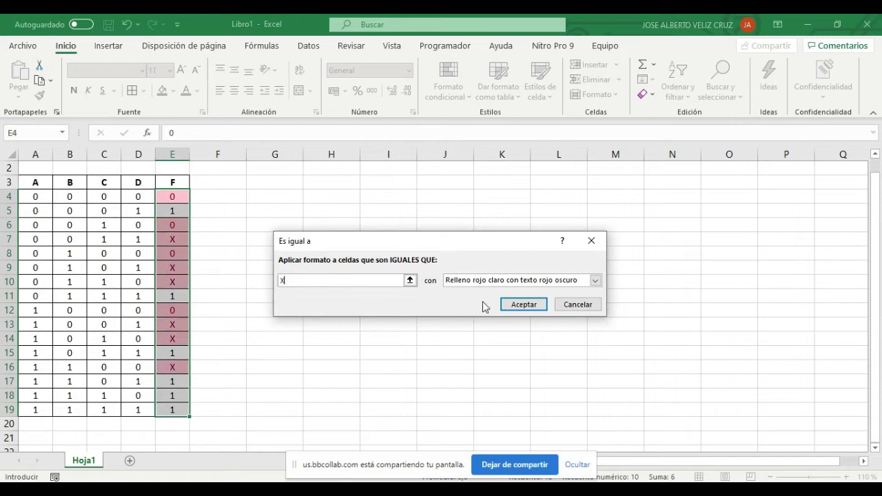
{"action": "left_click", "coordinate": [595, 281]}
{"action": "left_click", "coordinate": [513, 301]}
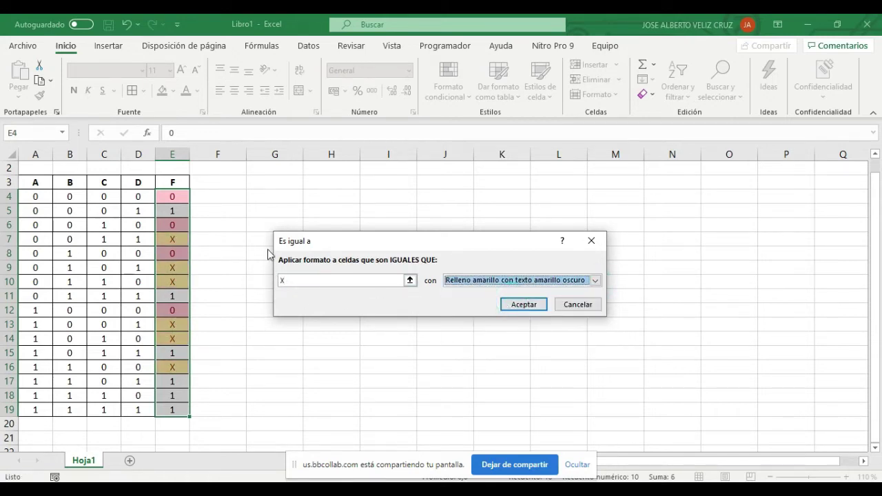
{"action": "left_click", "coordinate": [519, 304]}
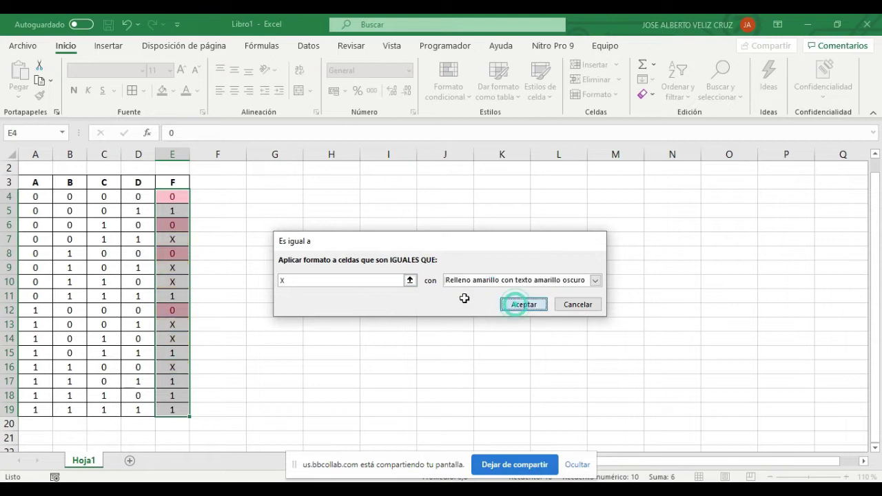
- Add a conditional formatting rule to E4:E19 that shows cells equal to 1 with green fill and dark green text
{"action": "left_click", "coordinate": [453, 99]}
{"action": "mouse_move", "coordinate": [615, 122]}
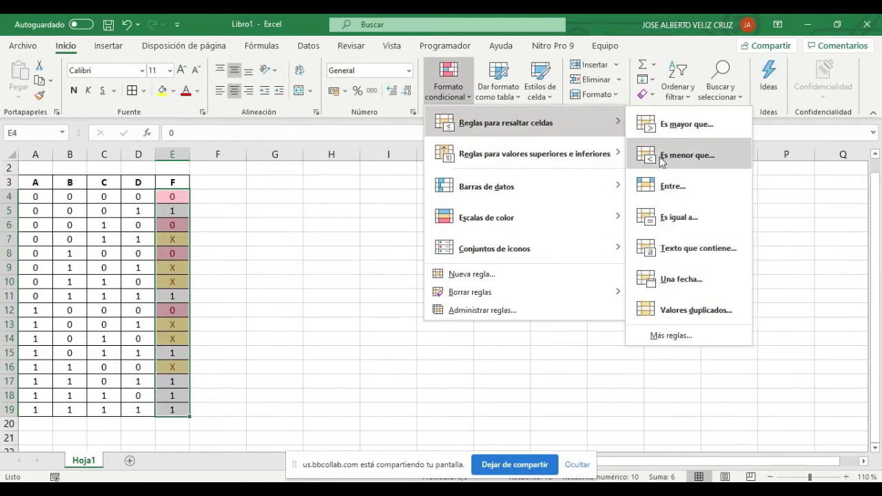
{"action": "left_click", "coordinate": [663, 217]}
{"action": "left_click", "coordinate": [314, 280]}
{"action": "double_click", "coordinate": [314, 279]}
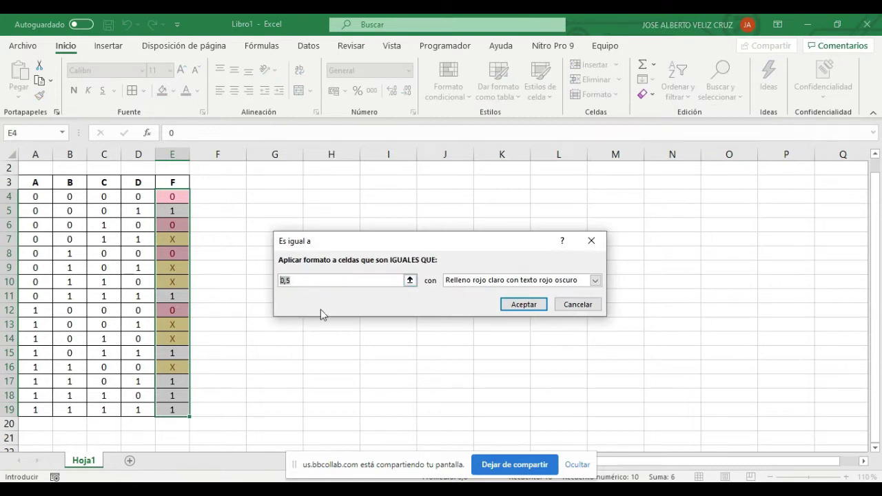
{"action": "type", "text": "1"}
{"action": "left_click", "coordinate": [594, 281]}
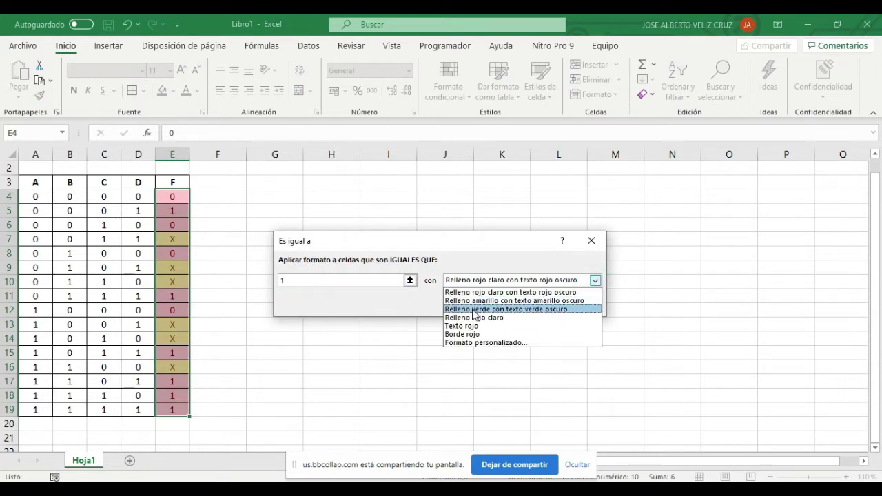
{"action": "left_click", "coordinate": [476, 311]}
{"action": "left_click", "coordinate": [506, 303]}
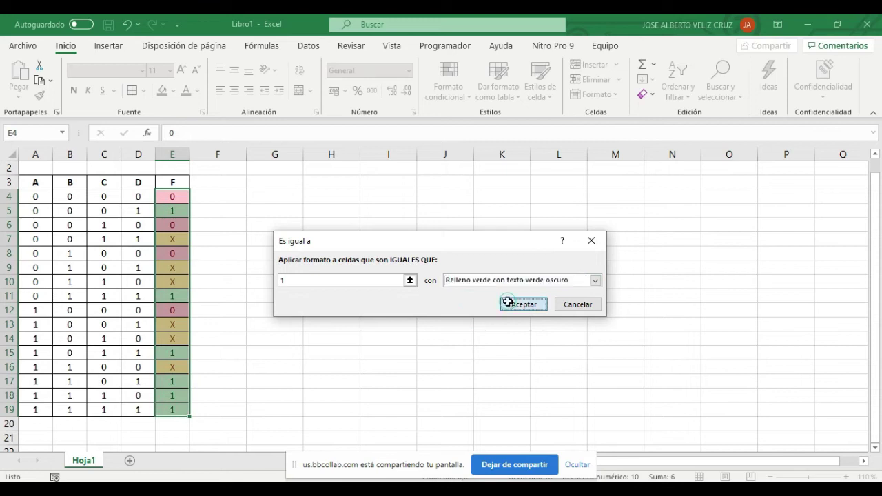
{"action": "left_click", "coordinate": [278, 311]}
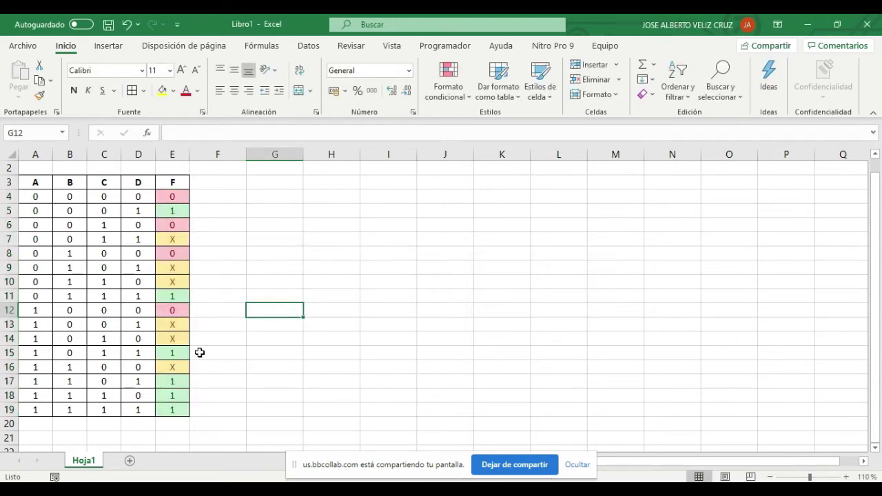
- Fill columns A to E of the rows with output 1 (rows 5, 11, 15 and 17 to 19) with light green
{"action": "left_click_drag", "start_coordinate": [31, 217], "coordinate": [180, 211]}
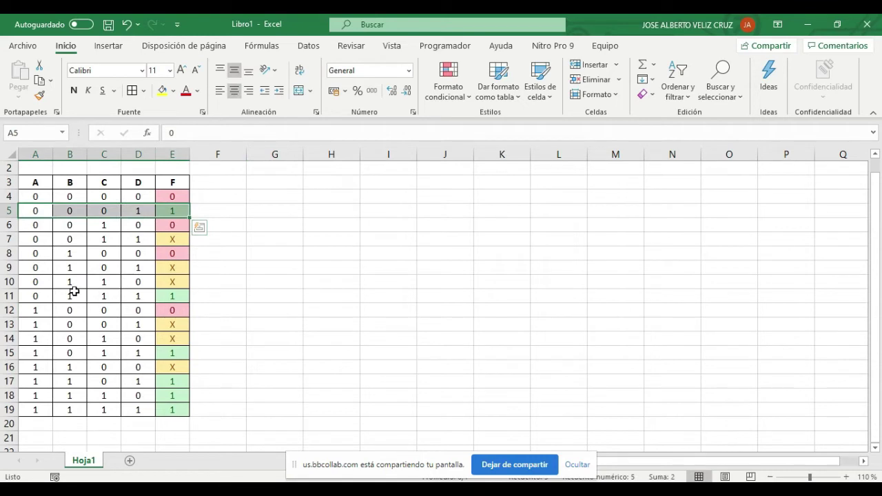
{"action": "left_click_drag", "start_coordinate": [38, 296], "coordinate": [167, 297]}
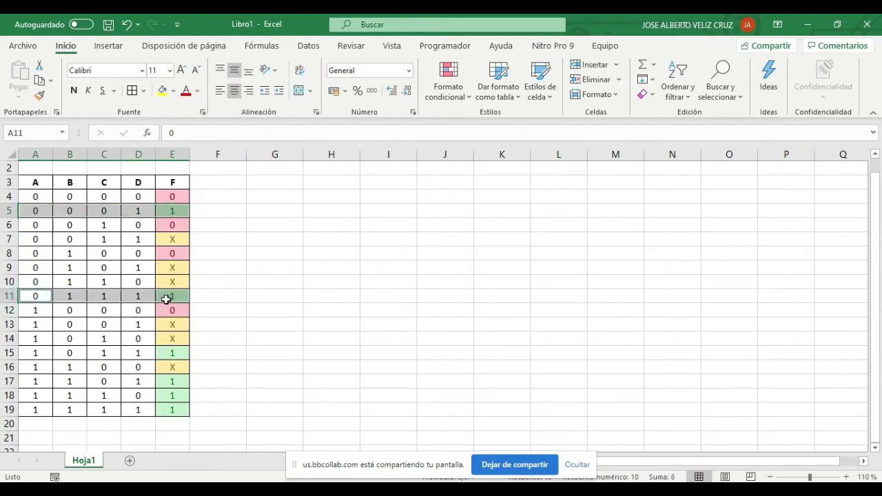
{"action": "left_click_drag", "start_coordinate": [20, 353], "coordinate": [172, 355]}
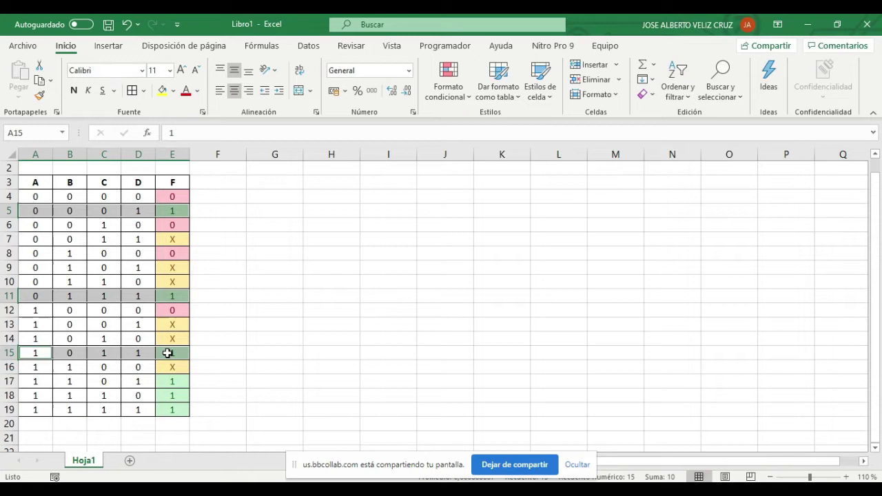
{"action": "left_click_drag", "start_coordinate": [31, 382], "coordinate": [172, 410]}
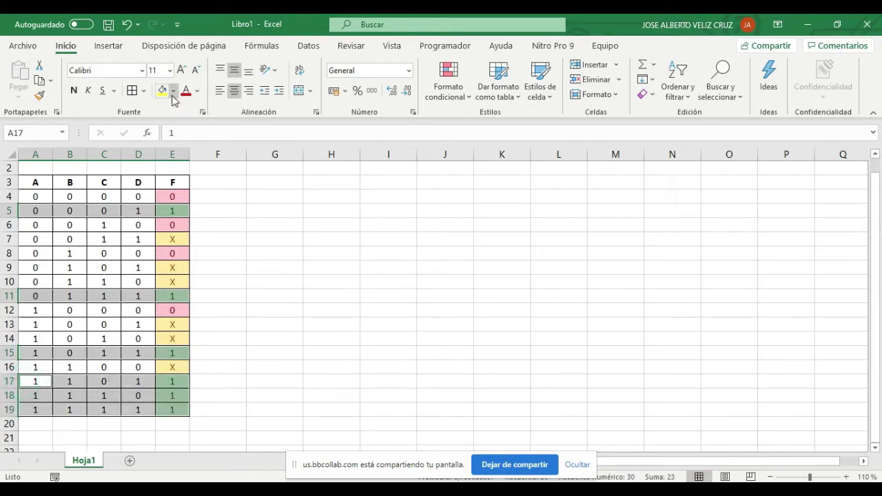
{"action": "left_click", "coordinate": [173, 90]}
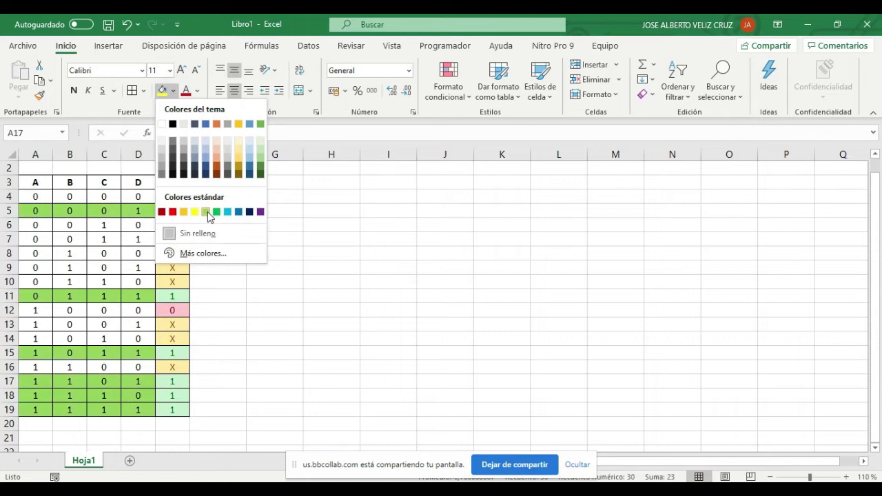
{"action": "left_click", "coordinate": [260, 157]}
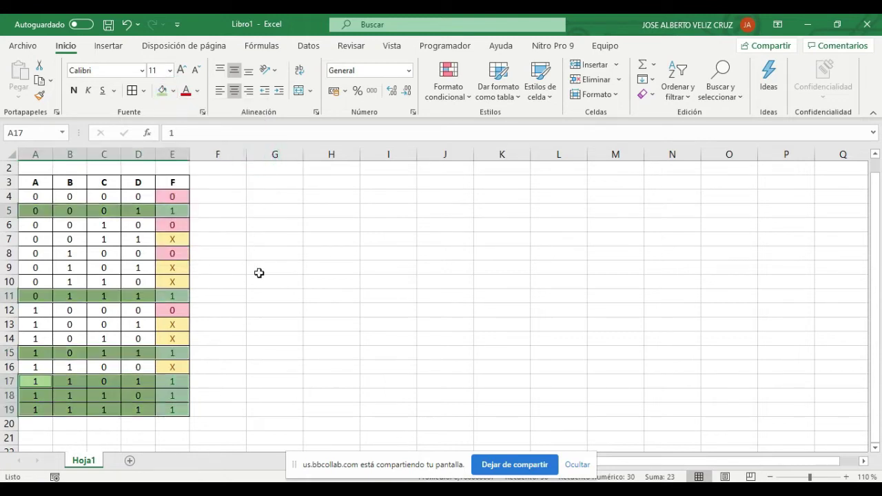
{"action": "left_click", "coordinate": [259, 273]}
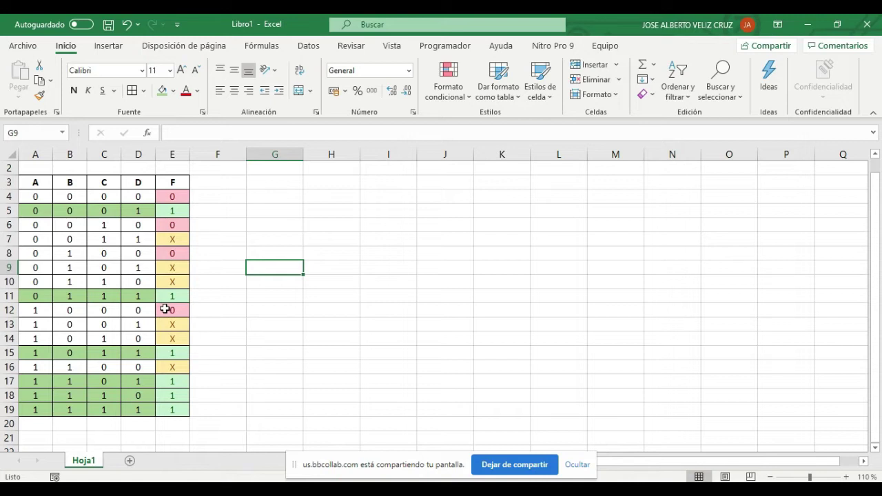
- Fill columns A to E of the rows with output 0 (rows 4, 6, 8 and 12) with standard red
{"action": "left_click_drag", "start_coordinate": [31, 195], "coordinate": [168, 199]}
{"action": "left_click_drag", "start_coordinate": [31, 225], "coordinate": [158, 225]}
{"action": "left_click_drag", "start_coordinate": [36, 253], "coordinate": [164, 256]}
{"action": "left_click_drag", "start_coordinate": [31, 310], "coordinate": [179, 315]}
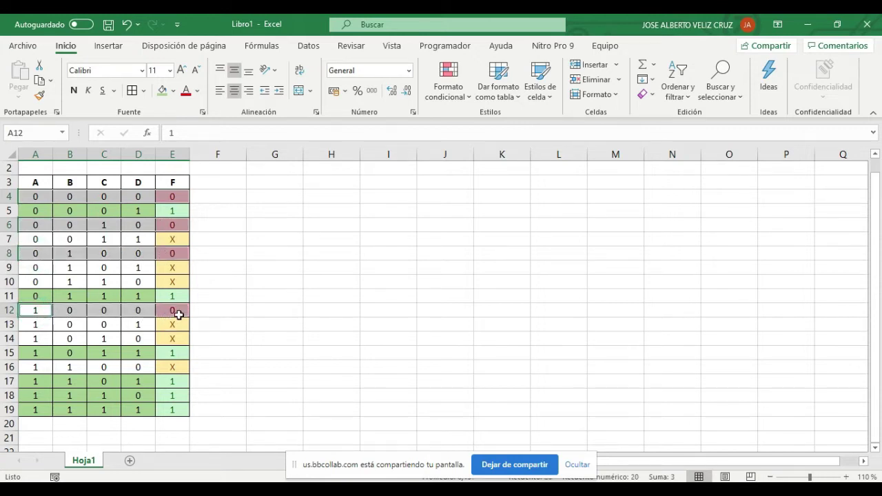
{"action": "left_click", "coordinate": [174, 93]}
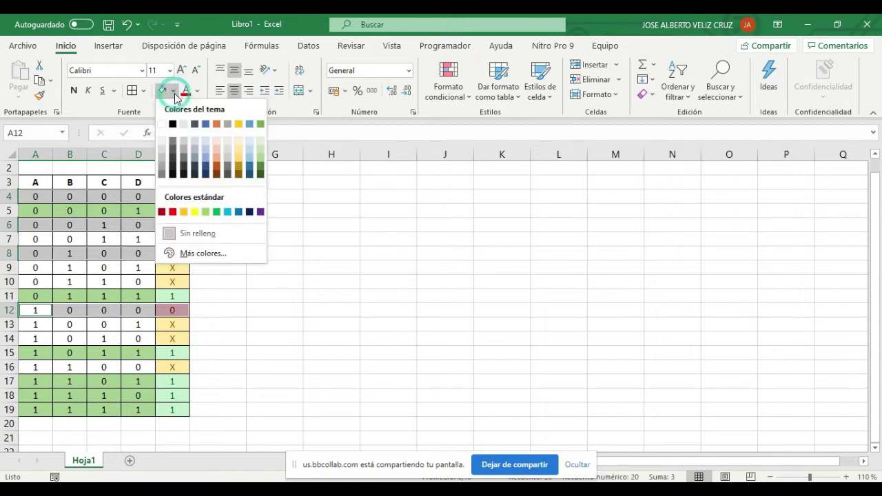
{"action": "left_click", "coordinate": [176, 213]}
{"action": "left_click", "coordinate": [285, 236]}
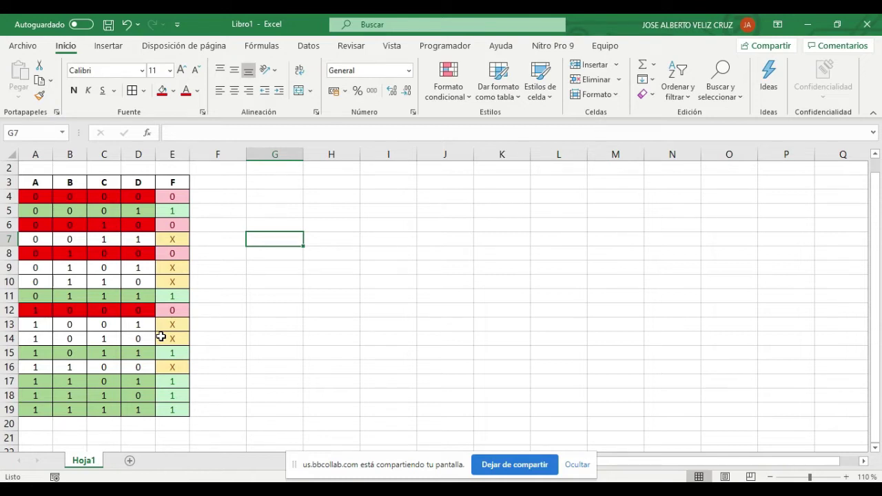
- Enter the heading FUNCIÓN EN MINTERMINOS in cell G4 and begin the expression with F = in G5
{"action": "scroll", "coordinate": [86, 262], "scroll_direction": "up", "scroll_amount": 3}
{"action": "scroll", "coordinate": [86, 261], "scroll_direction": "down", "scroll_amount": 3}
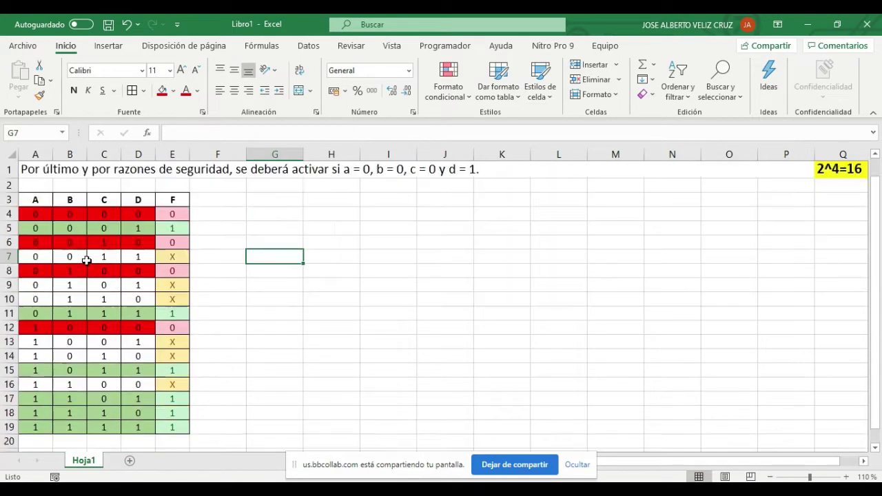
{"action": "scroll", "coordinate": [86, 261], "scroll_direction": "up", "scroll_amount": 3}
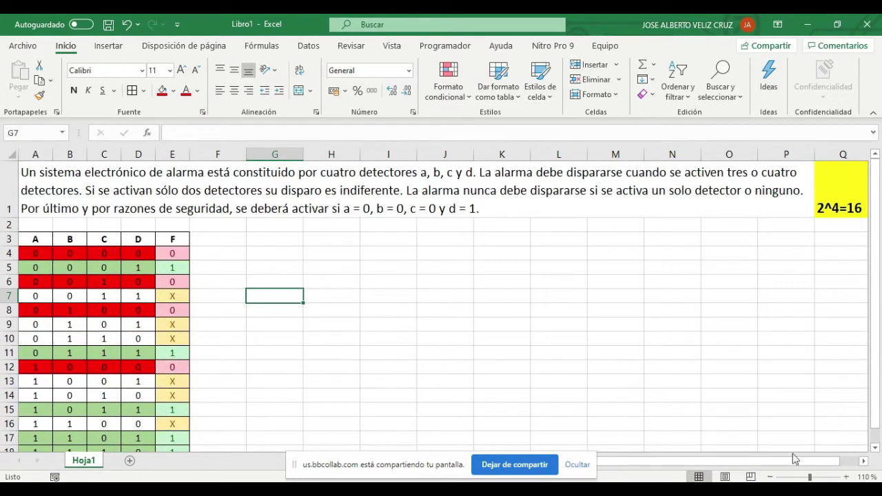
{"action": "left_click", "coordinate": [876, 447]}
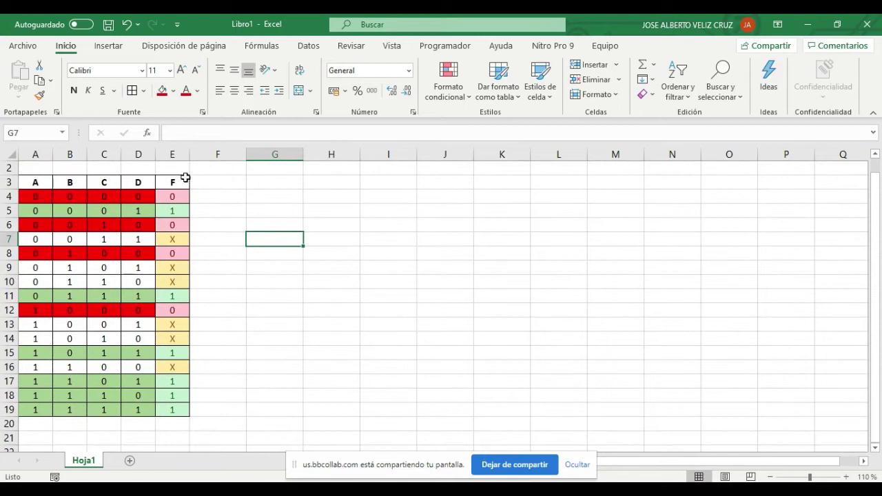
{"action": "left_click", "coordinate": [255, 197]}
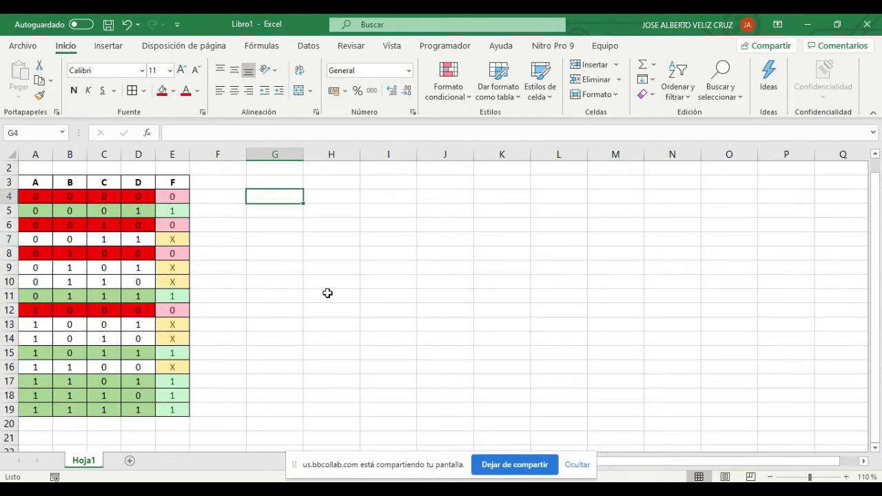
{"action": "type", "text": "FUNCIÓN "}
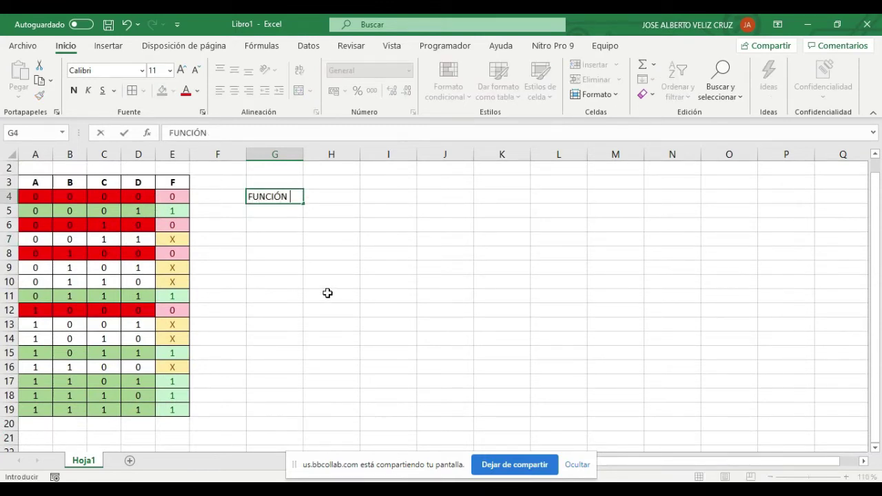
{"action": "type", "text": "EN MINTERMINOS"}
{"action": "key", "text": "Return"}
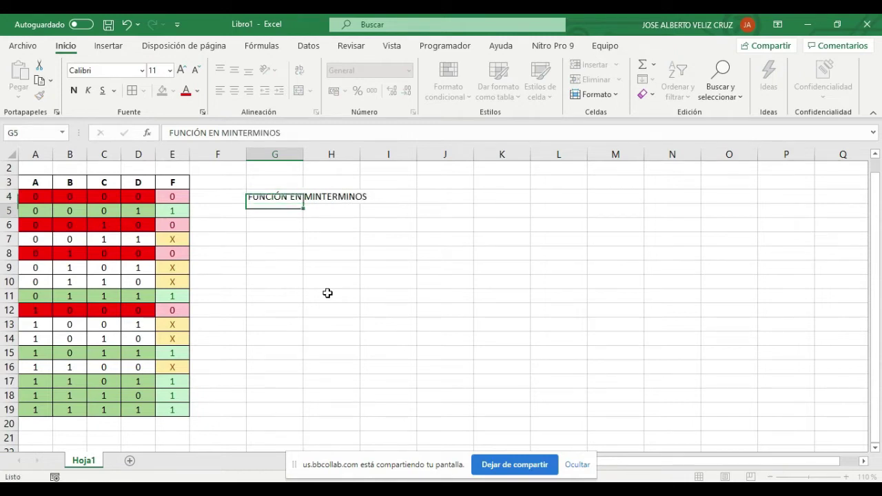
{"action": "type", "text": "F ="}
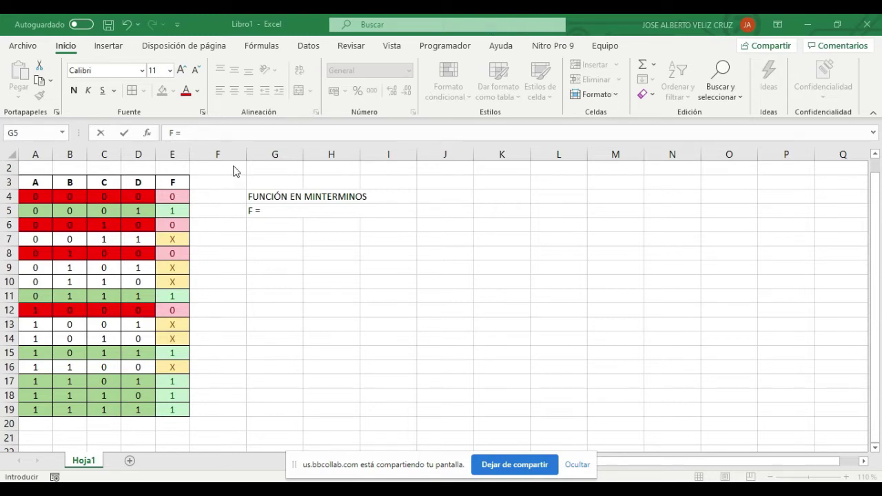
{"action": "key", "text": "Escape"}
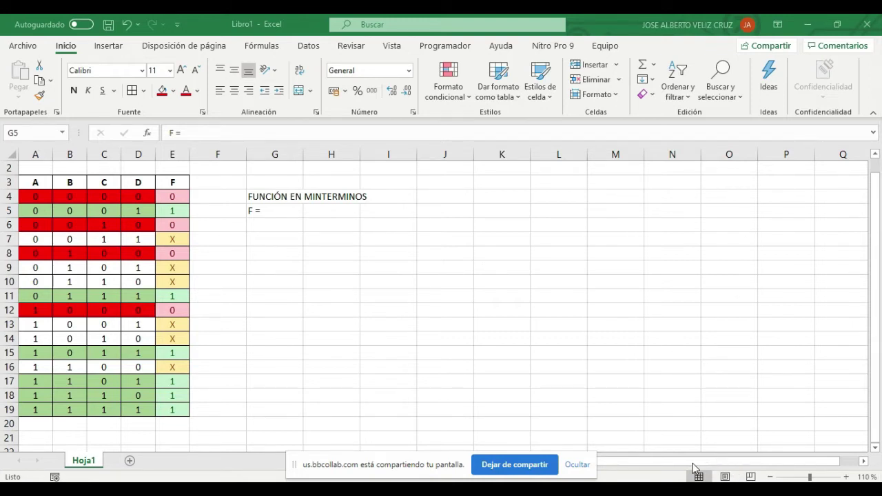
- Complete the expression in G5 as F = (A'B'C'D)+(A'BCD)+(AB'CD)+(ABC'D)+(ABCD')+(ABCD)
{"action": "left_click", "coordinate": [264, 212]}
{"action": "double_click", "coordinate": [265, 211]}
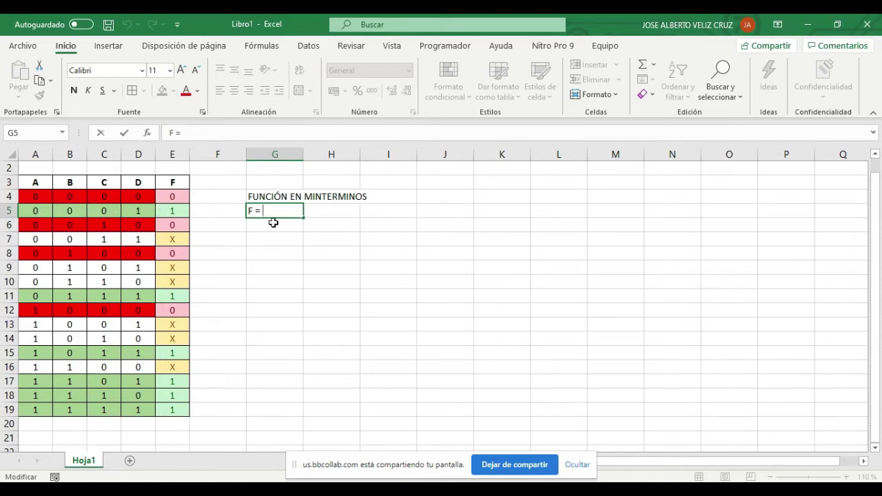
{"action": "type", "text": "(A'B'C'D)+("}
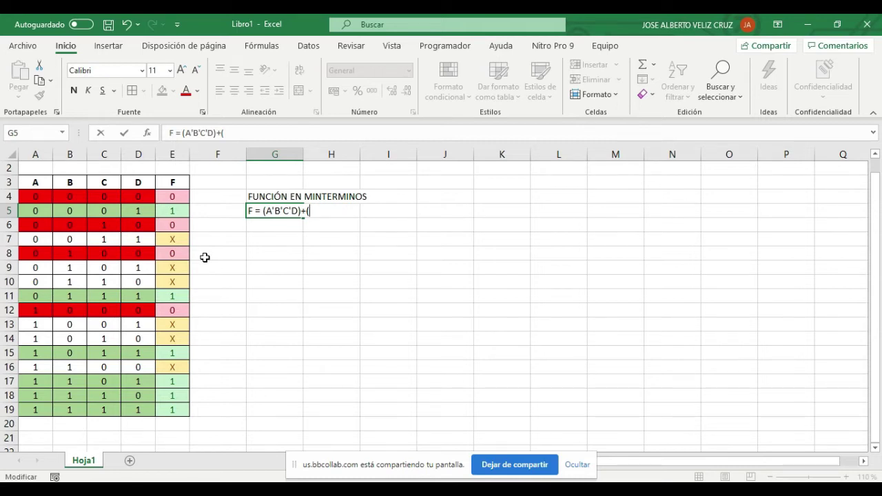
{"action": "type", "text": "A'BCD)+("}
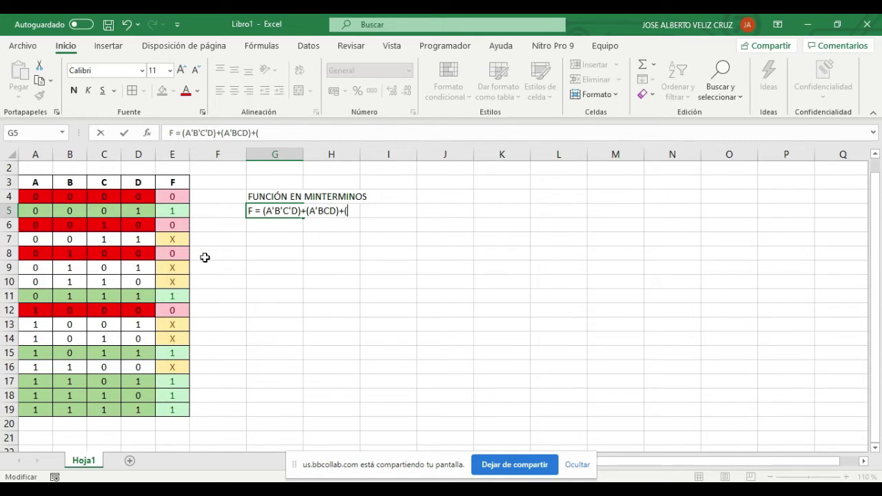
{"action": "type", "text": "AB'CD)+"}
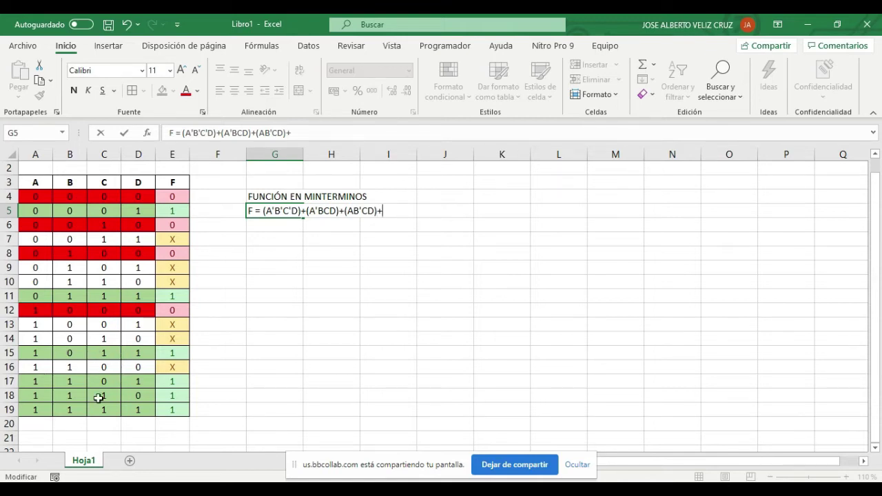
{"action": "type", "text": "(ABC'D)+("}
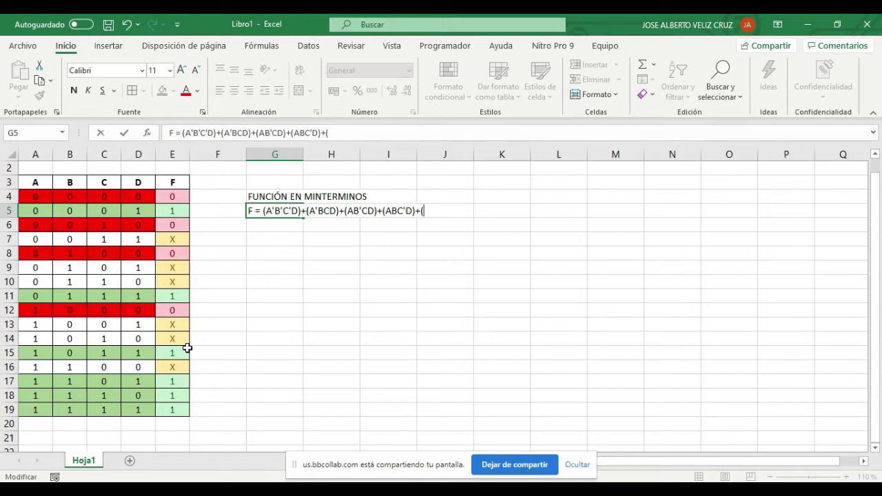
{"action": "type", "text": "ABCD')+(ABCD)"}
{"action": "key", "text": "Return"}
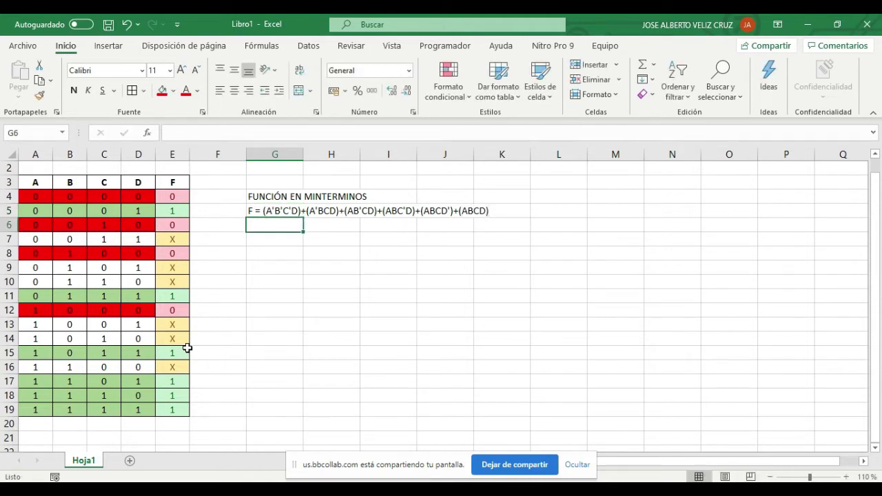
- Enter the heading FUNCIÓN EN MAXITERMINOS in cell G7, leaving one blank row below the minterm expression
{"action": "key", "text": "Return"}
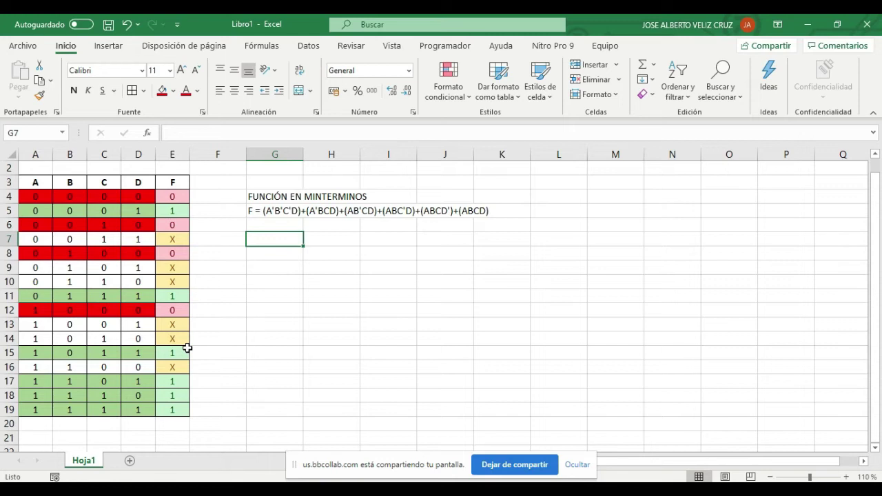
{"action": "type", "text": "FUNCIÓN E"}
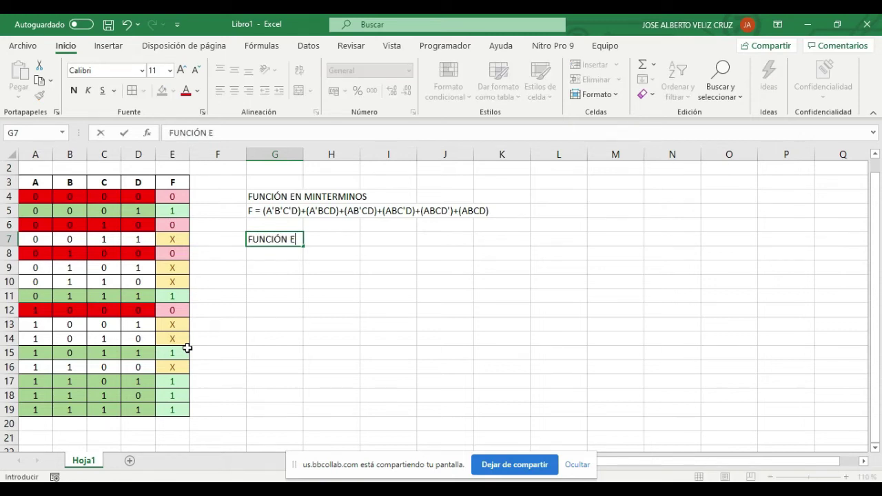
{"action": "type", "text": "N MAXITER"}
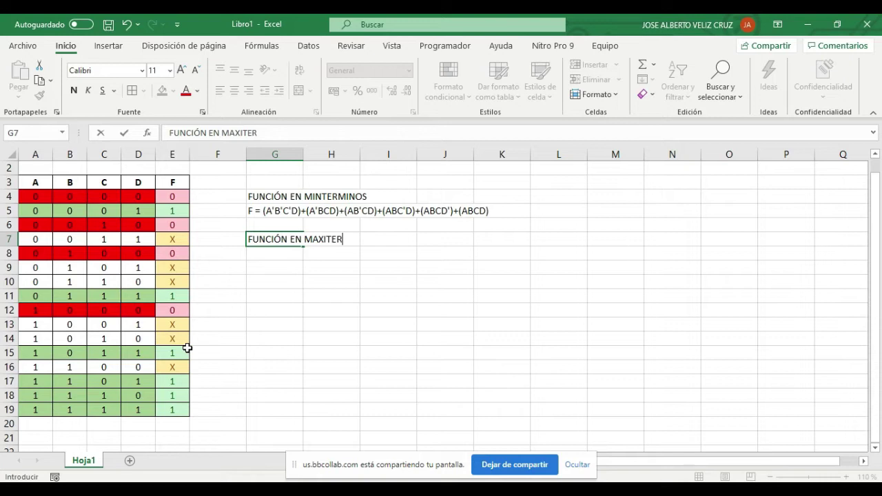
{"action": "type", "text": "MINOS"}
{"action": "key", "text": "Return"}
- Enter the maxterm expression F = (A+B+C+D)(A+B+C'+D)(A+B'+C+D)(A'+B+C+D) in cell G8
{"action": "type", "text": "F"}
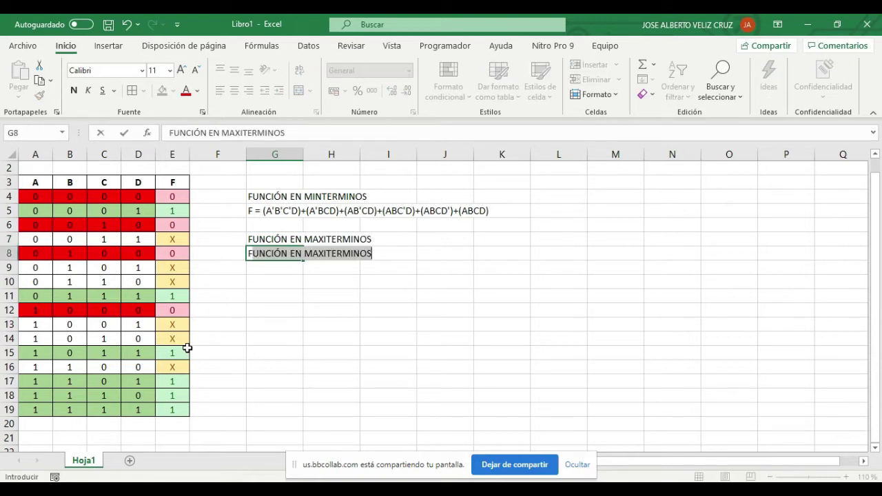
{"action": "type", "text": " ="}
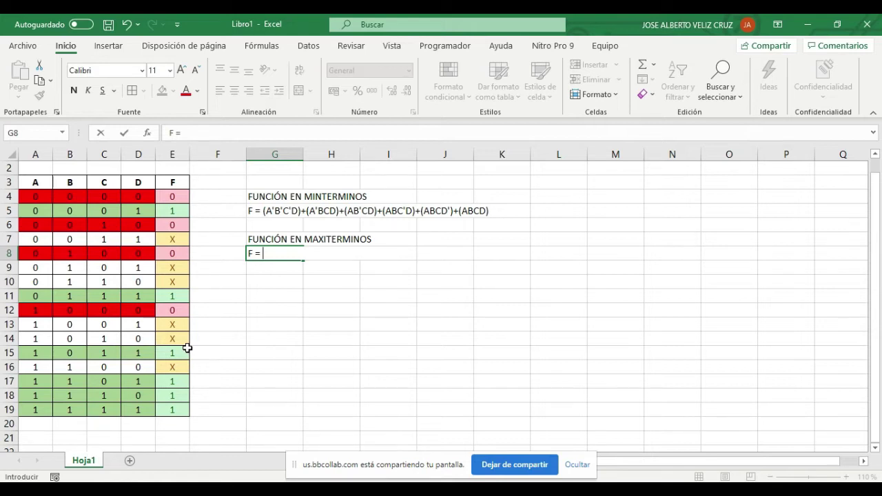
{"action": "type", "text": "(A+B+C+D)("}
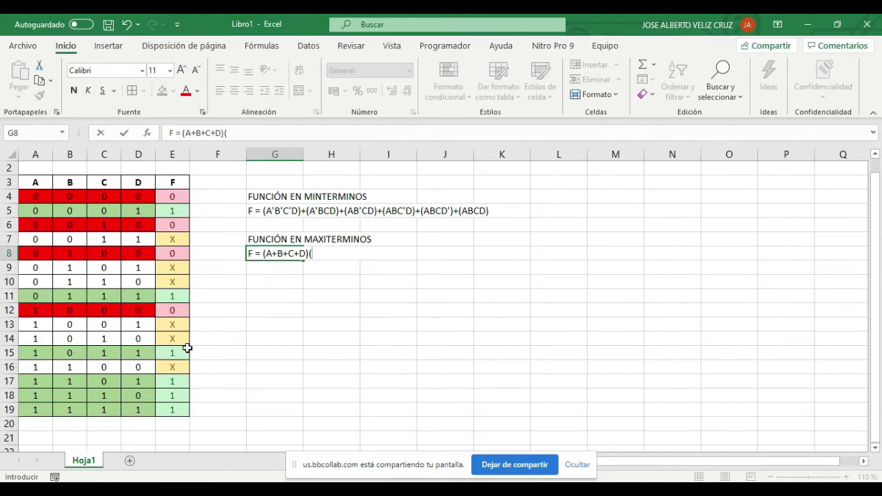
{"action": "type", "text": "A+B+C'+D)"}
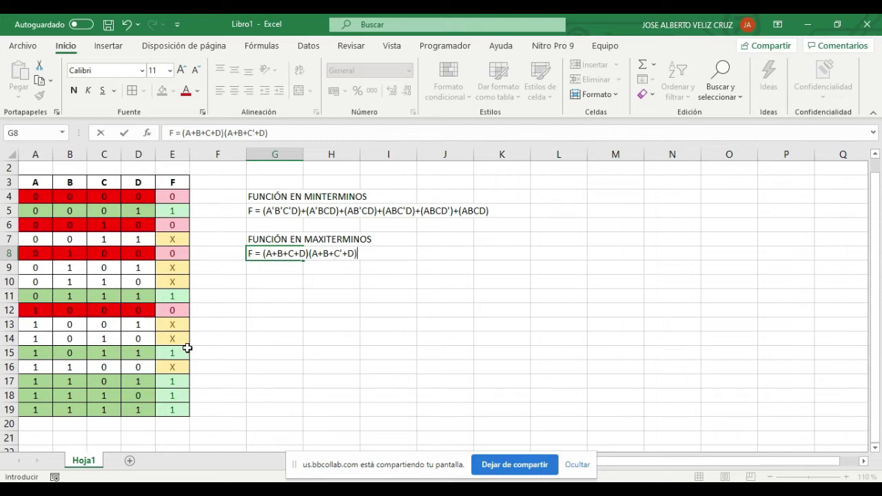
{"action": "type", "text": "(A+B'+C+D)("}
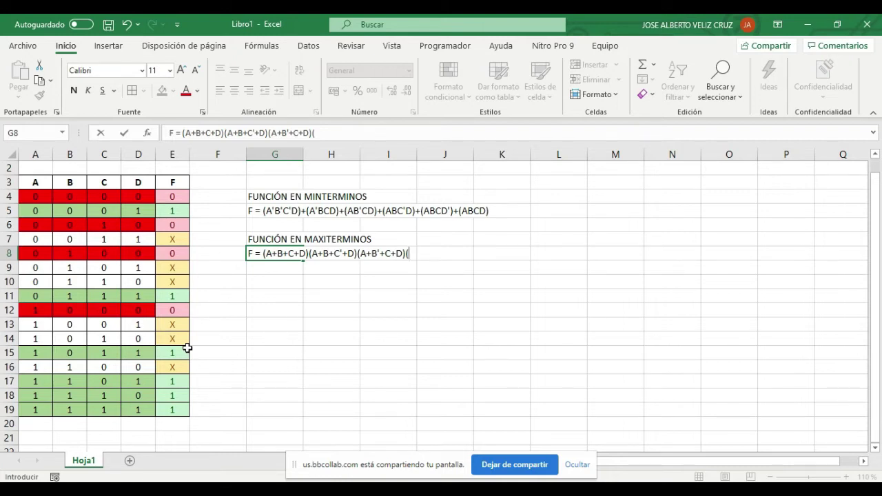
{"action": "type", "text": "A'+B+C+D)"}
{"action": "key", "text": "Return"}
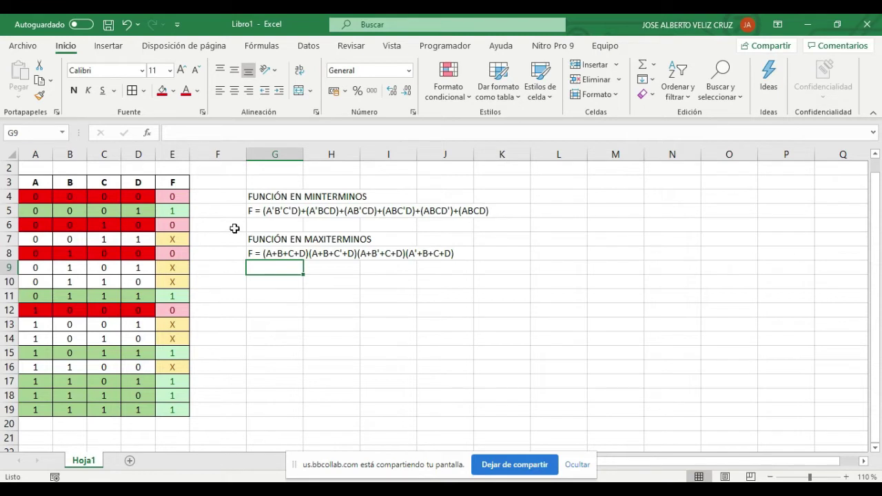
- Enter the heading SIMPLIFICACIÓN DE LA FUNCIÓN in G10 and copy the minterm expression from G5, without F =, into G11
{"action": "left_click", "coordinate": [254, 212]}
{"action": "left_click", "coordinate": [185, 130]}
{"action": "left_click_drag", "start_coordinate": [207, 134], "coordinate": [391, 134]}
{"action": "key", "text": "ctrl+c"}
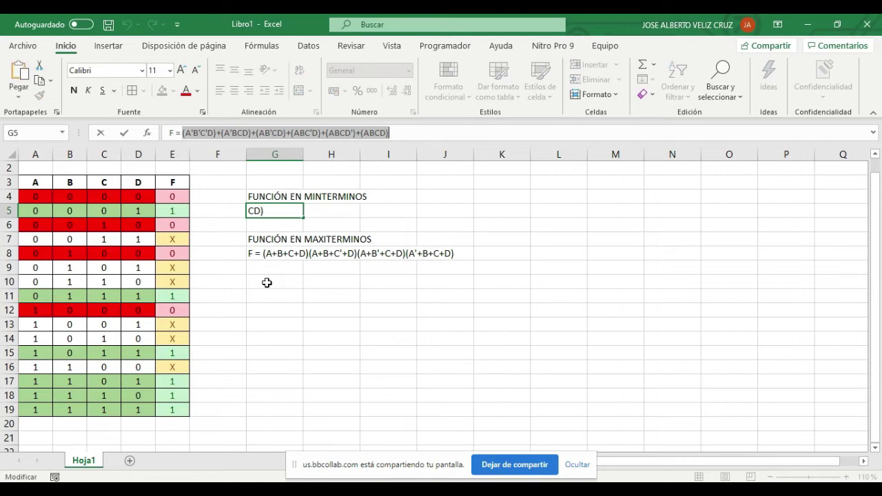
{"action": "left_click", "coordinate": [266, 283]}
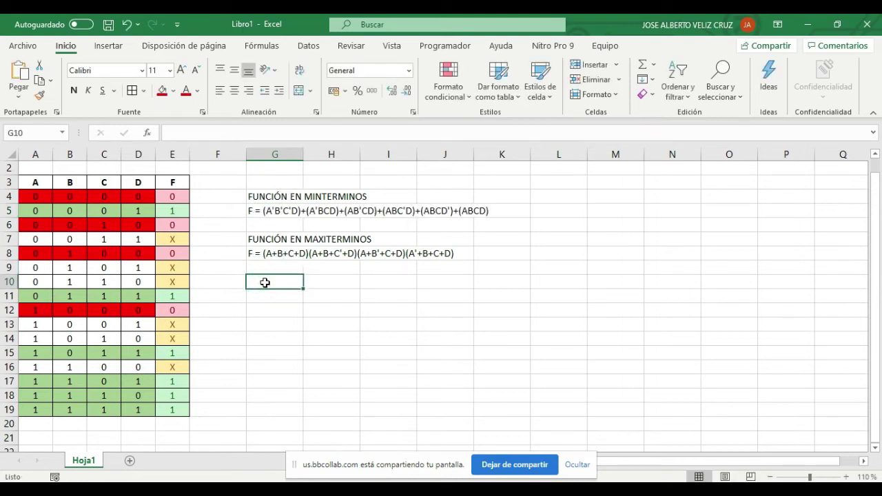
{"action": "type", "text": "SIMPLIFICACIÓN DE LA FUNCIÓN"}
{"action": "key", "text": "Return"}
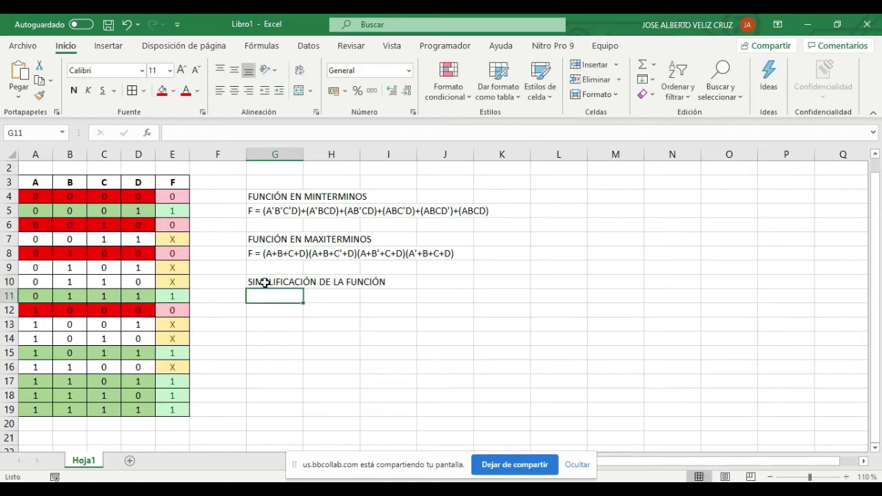
{"action": "key", "text": "ctrl+v"}
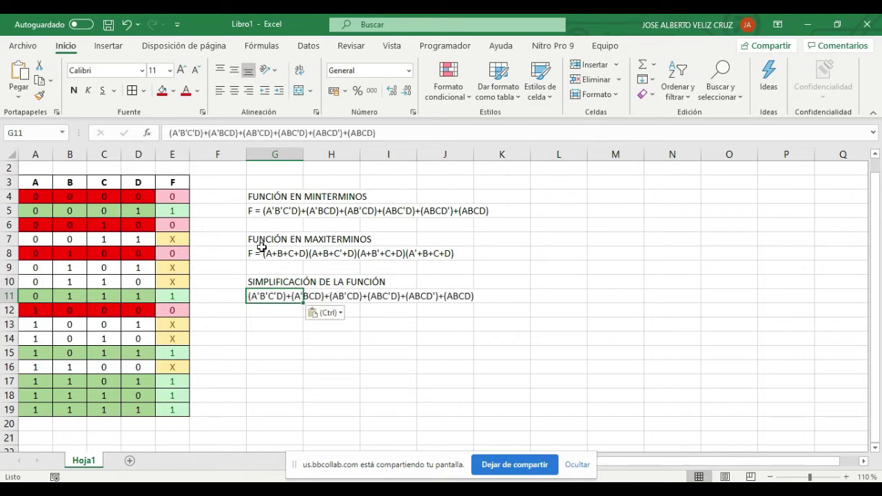
- Place the workbook side by side with the Firefox window and bring the full Boolean algebra rules table into view
{"action": "left_click", "coordinate": [272, 324]}
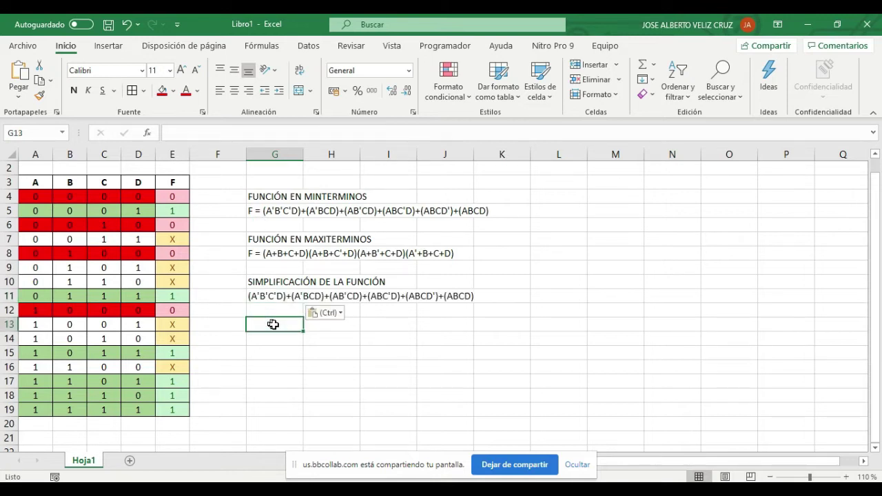
{"action": "scroll", "coordinate": [274, 324], "scroll_direction": "up", "scroll_amount": 2, "text": "ctrl"}
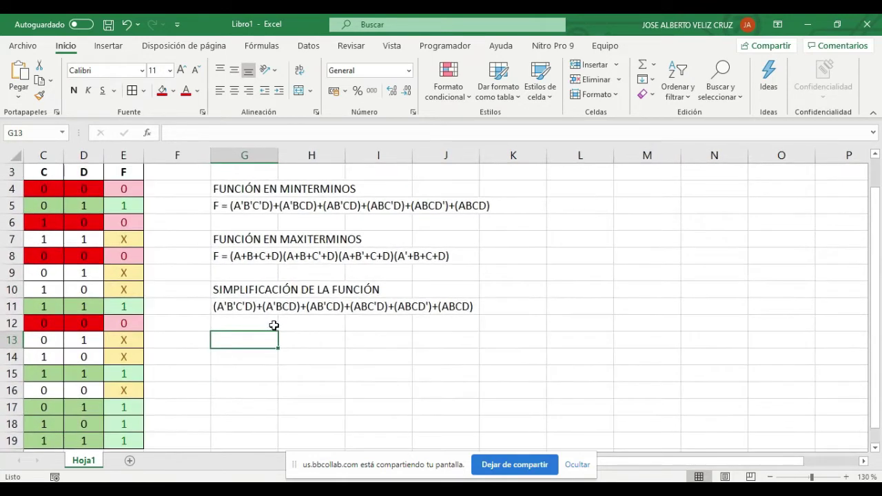
{"action": "double_click", "coordinate": [601, 27]}
{"action": "left_click_drag", "start_coordinate": [599, 20], "coordinate": [3, 138]}
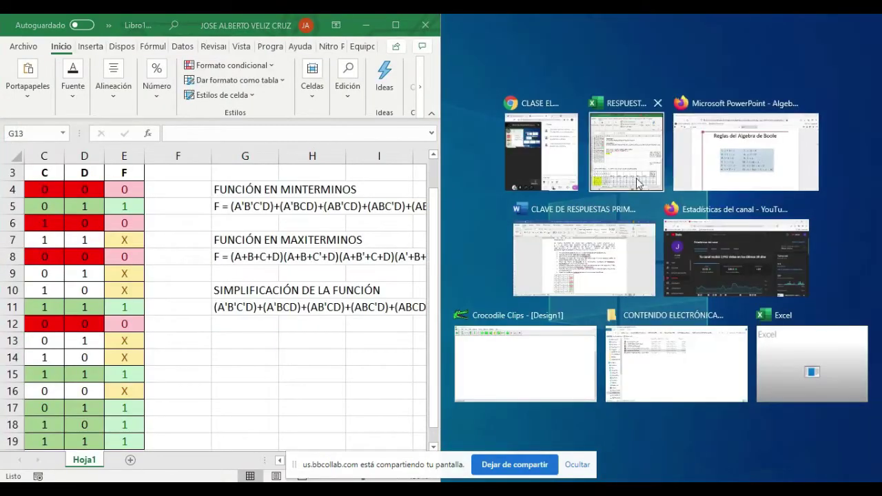
{"action": "left_click", "coordinate": [722, 155]}
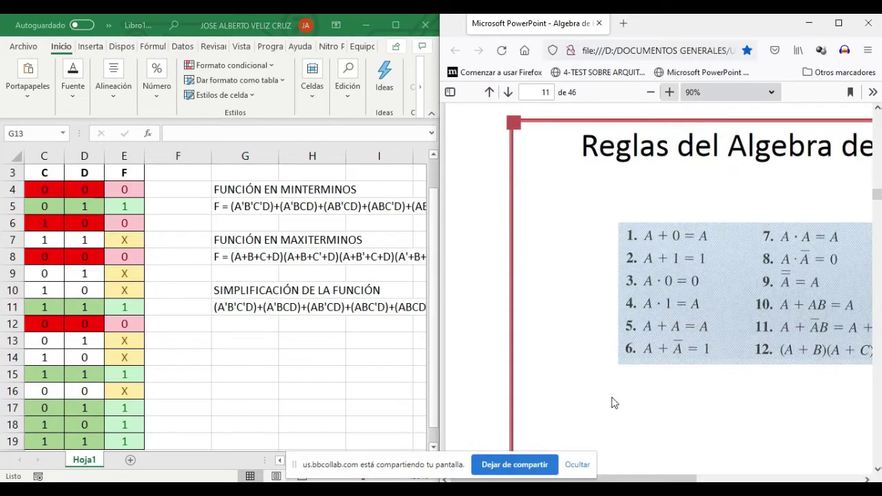
{"action": "left_click_drag", "start_coordinate": [656, 480], "coordinate": [688, 481]}
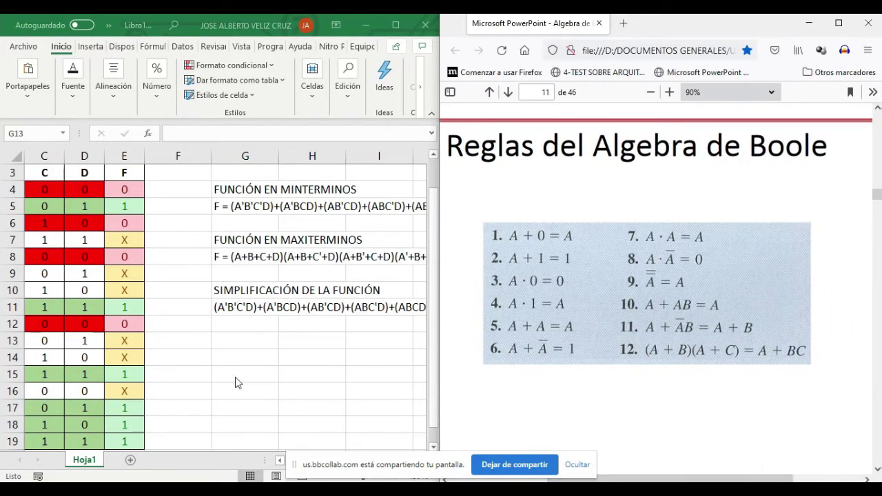
- Narrow empty column F so the expressions in column G fit within the half-width workbook window
{"action": "left_click", "coordinate": [233, 333]}
{"action": "left_click_drag", "start_coordinate": [209, 151], "coordinate": [167, 151]}
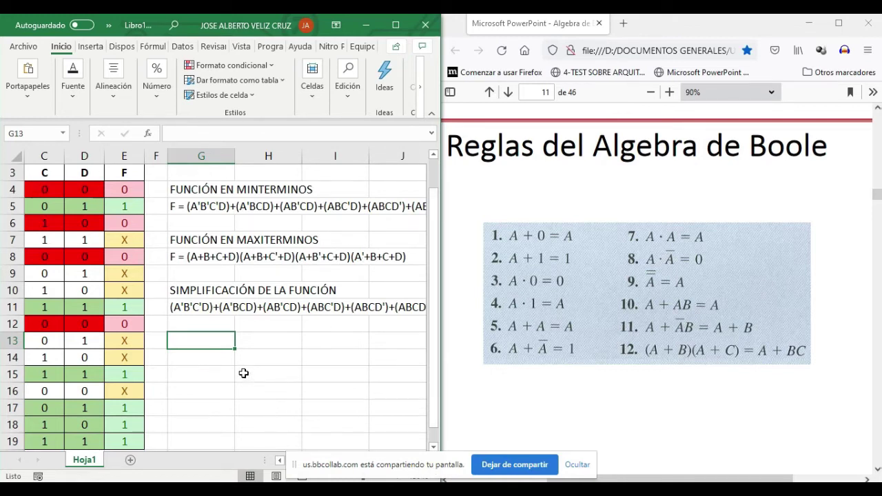
{"action": "scroll", "coordinate": [243, 373], "scroll_direction": "down", "scroll_amount": 1}
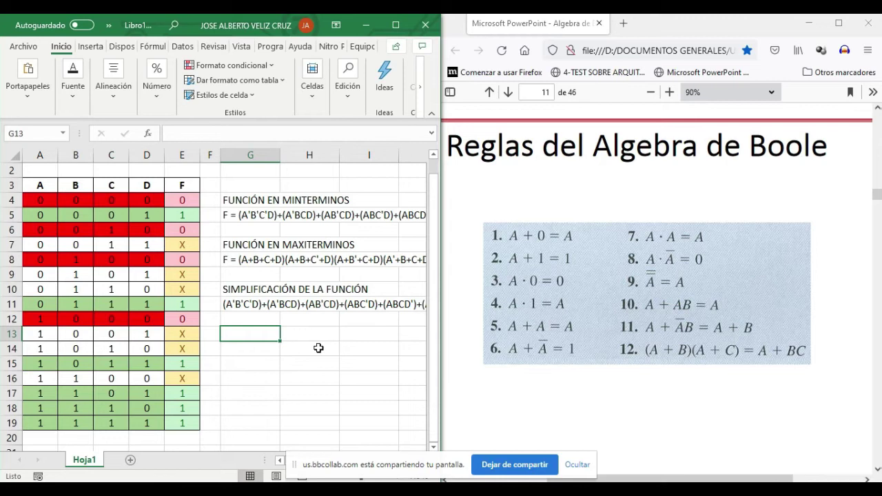
{"action": "key", "text": "Right"}
{"action": "key", "text": "Right"}
{"action": "key", "text": "Right"}
{"action": "key", "text": "Right"}
{"action": "key", "text": "Left"}
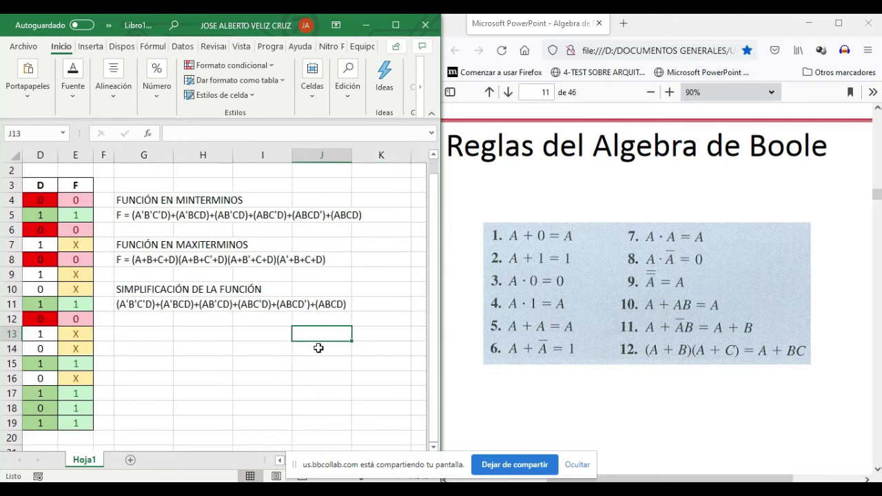
{"action": "scroll", "coordinate": [269, 350], "scroll_direction": "up", "scroll_amount": 1, "text": "ctrl"}
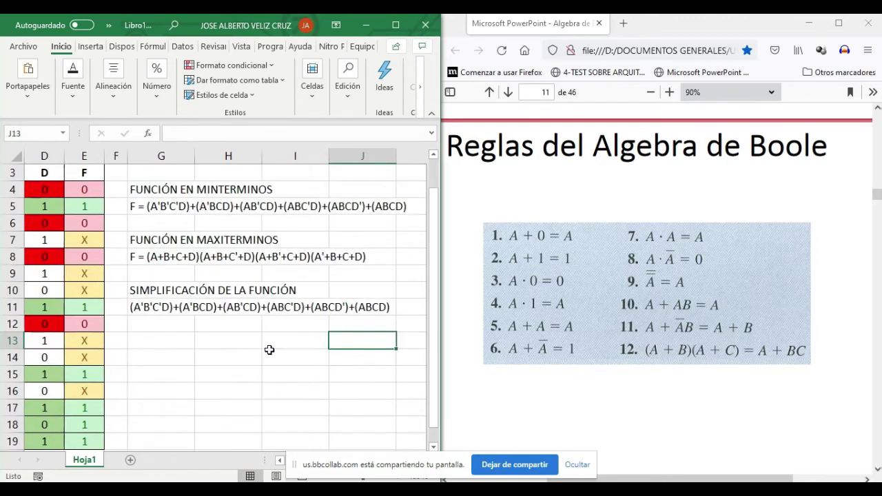
- Examine the minterms of the expression in G11, comparing its first and last terms for simplification
{"action": "key", "text": "Left"}
{"action": "key", "text": "Left"}
{"action": "key", "text": "Left"}
{"action": "key", "text": "Up"}
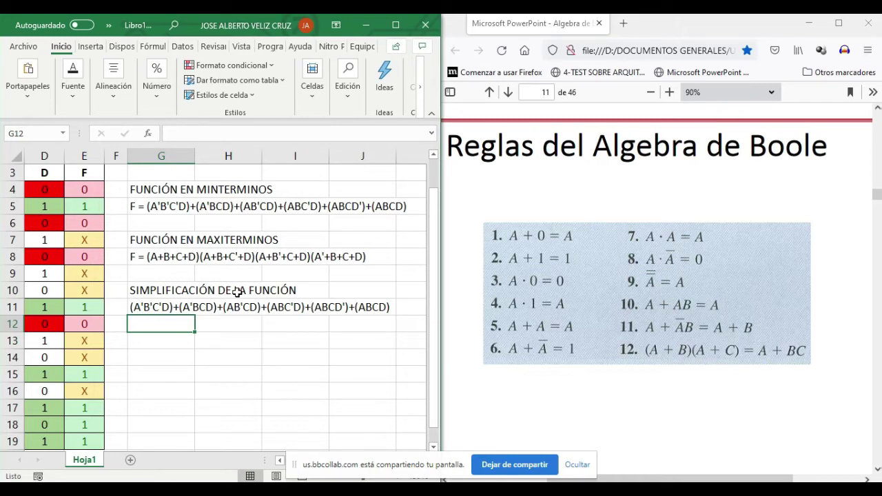
{"action": "left_click", "coordinate": [139, 306]}
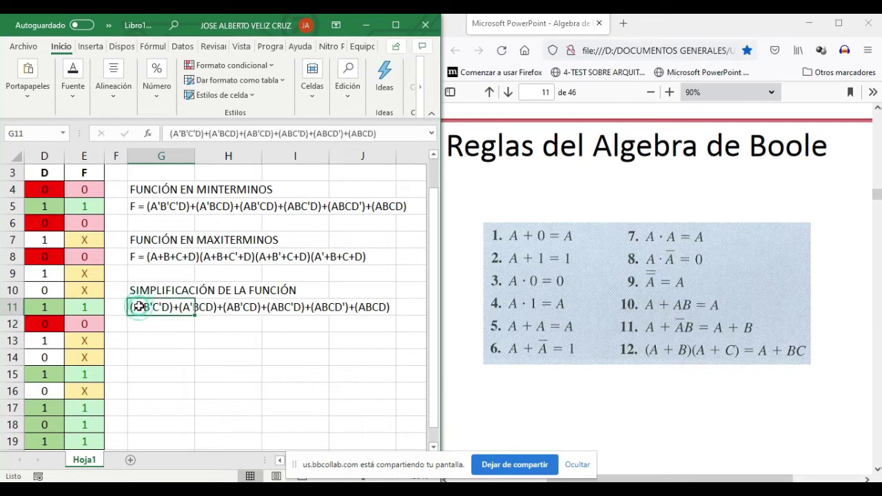
{"action": "left_click", "coordinate": [372, 311]}
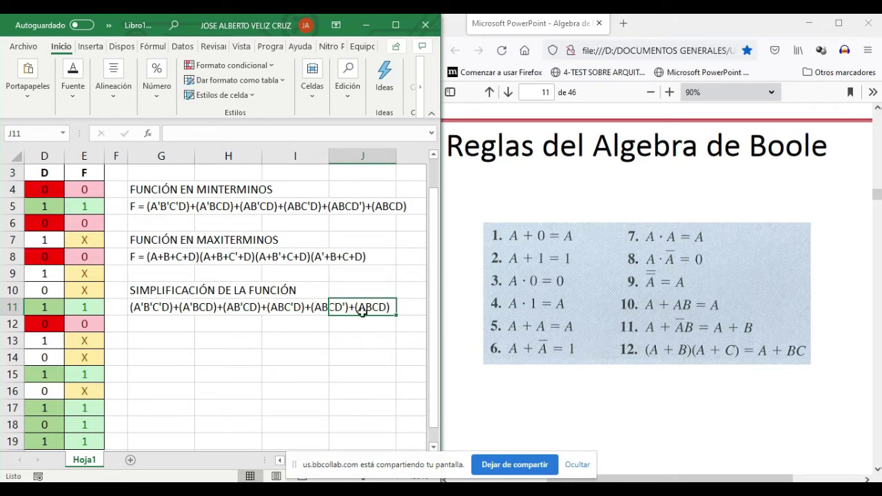
{"action": "left_click", "coordinate": [143, 322]}
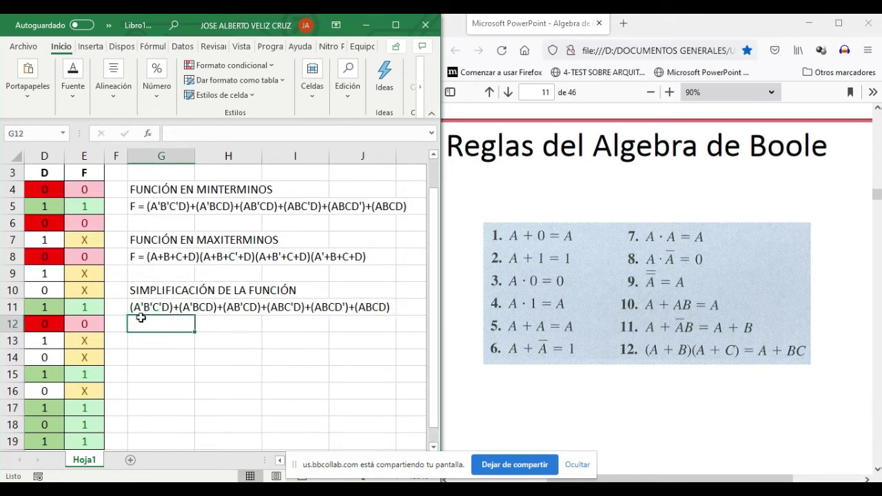
{"action": "left_click", "coordinate": [133, 306]}
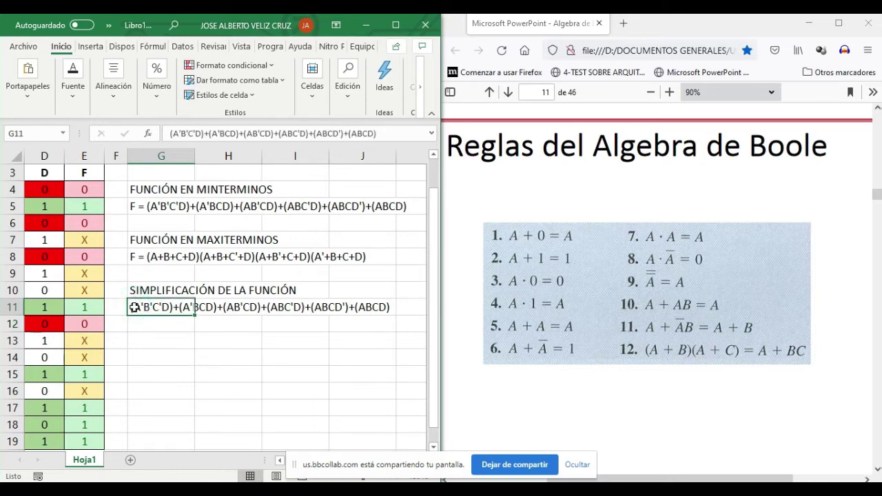
{"action": "double_click", "coordinate": [134, 307]}
{"action": "left_click_drag", "start_coordinate": [135, 308], "coordinate": [172, 310]}
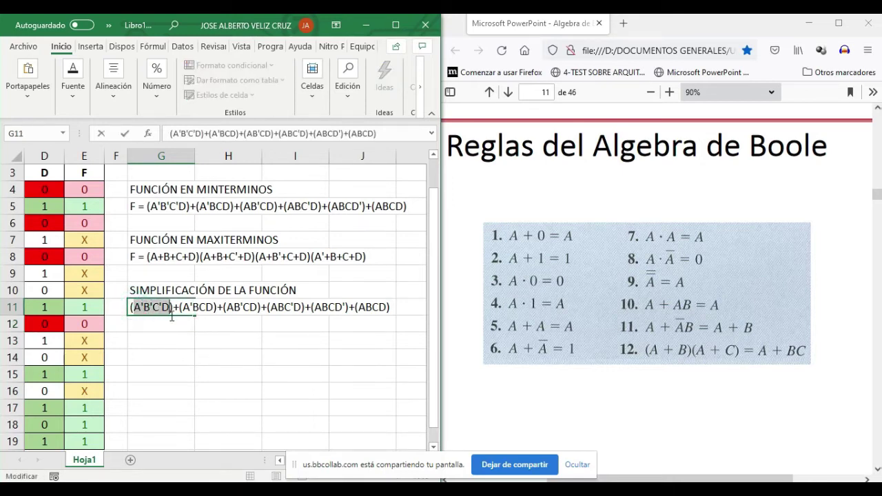
{"action": "left_click", "coordinate": [357, 306], "text": "shift"}
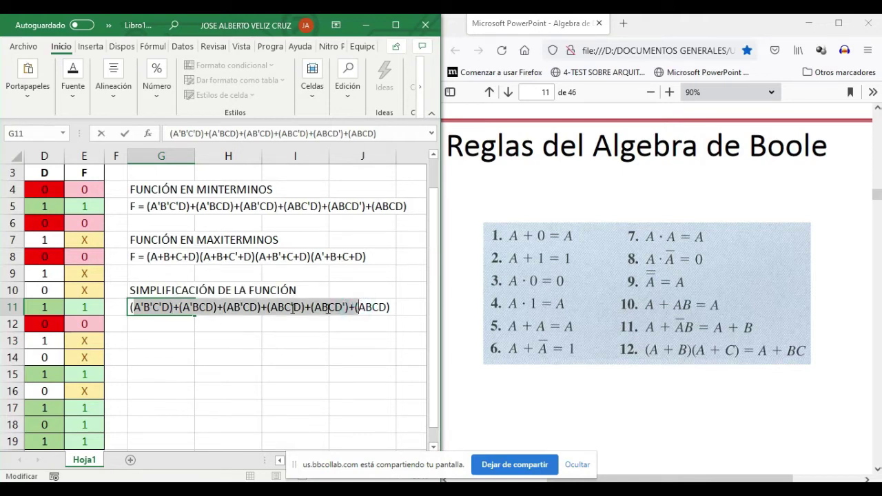
{"action": "left_click", "coordinate": [143, 306]}
{"action": "left_click_drag", "start_coordinate": [130, 307], "coordinate": [174, 309]}
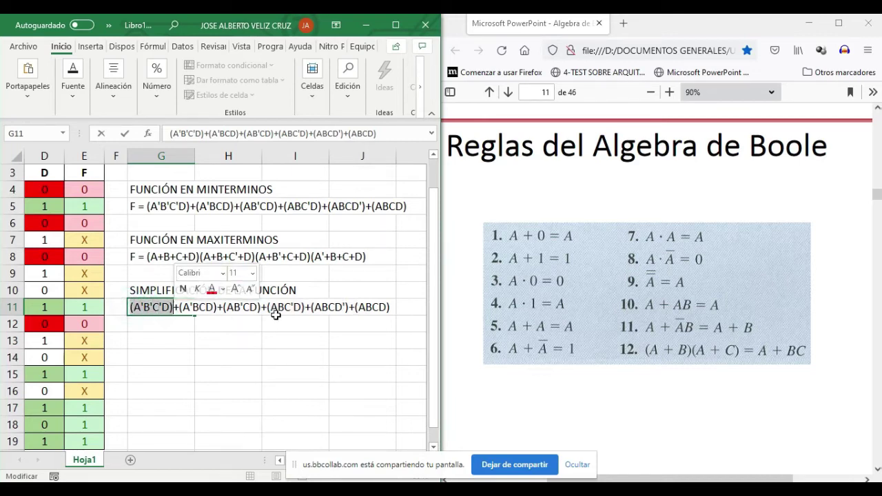
- Color the last term (ABCD) and the first term (A'B'C'D) of the expression in G11 with red font
{"action": "left_click_drag", "start_coordinate": [355, 308], "coordinate": [393, 312]}
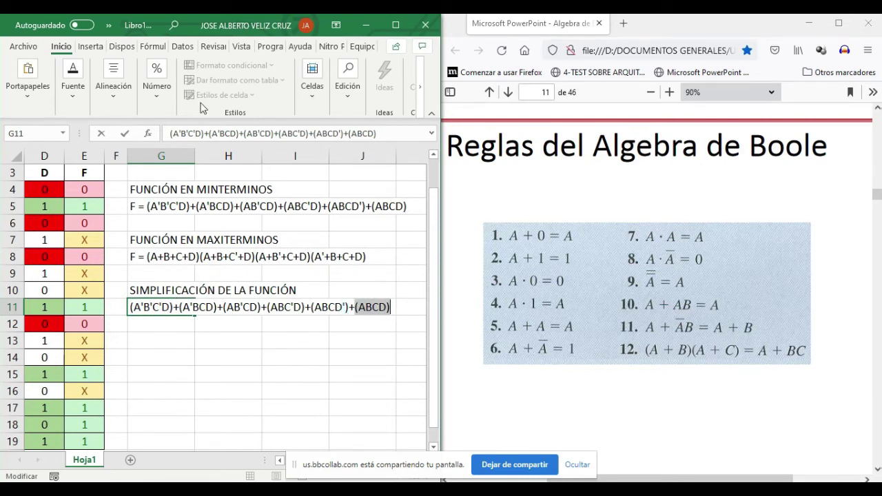
{"action": "left_click", "coordinate": [73, 90]}
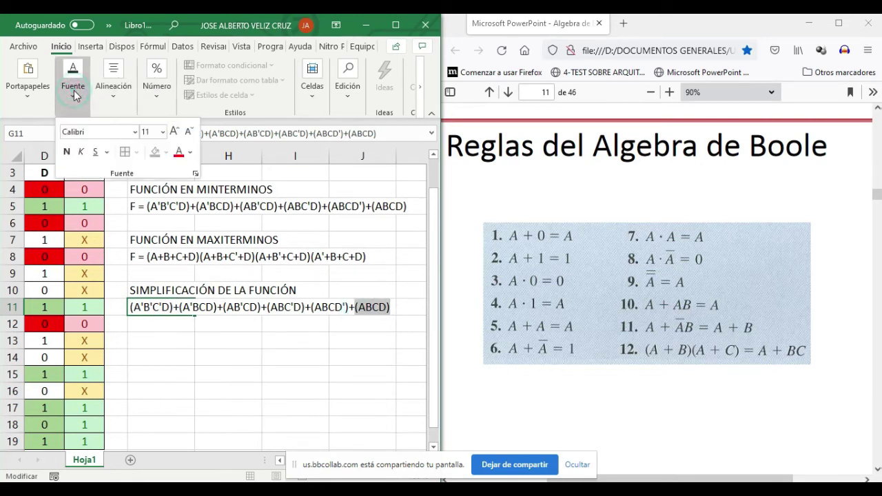
{"action": "left_click", "coordinate": [178, 152]}
{"action": "left_click", "coordinate": [130, 307]}
{"action": "left_click_drag", "start_coordinate": [130, 307], "coordinate": [173, 307]}
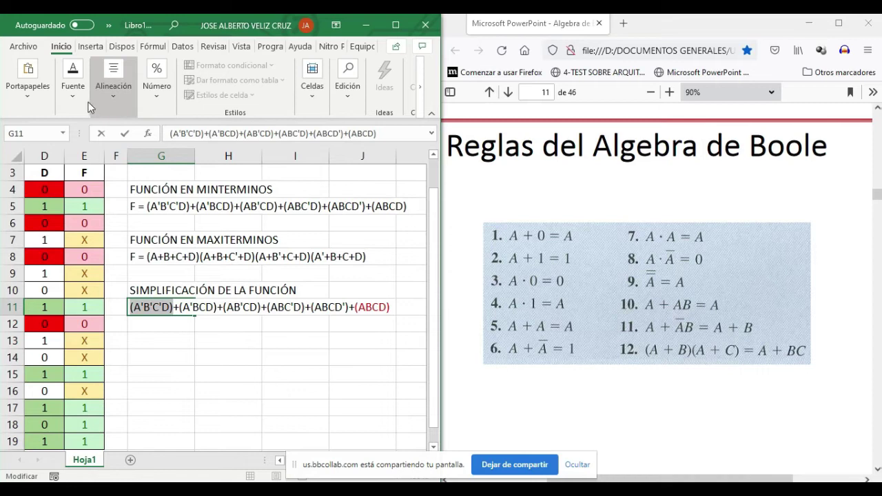
{"action": "left_click", "coordinate": [74, 89]}
{"action": "left_click", "coordinate": [178, 150]}
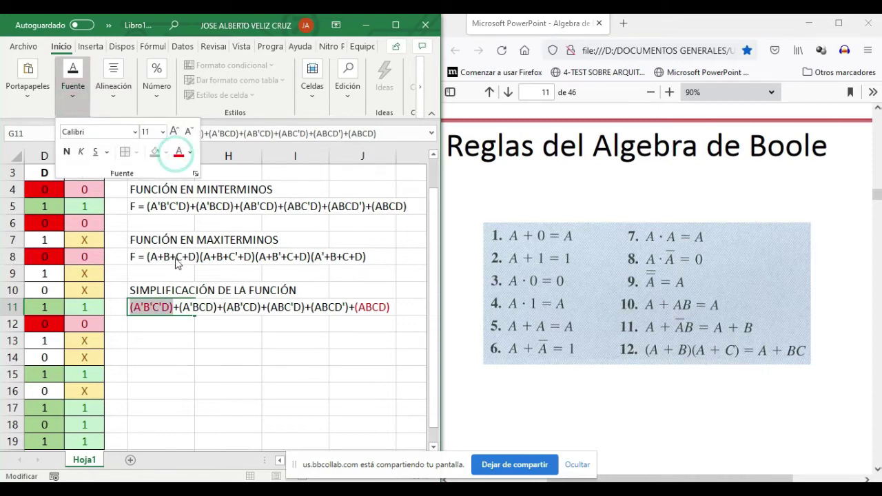
{"action": "left_click", "coordinate": [146, 325]}
{"action": "left_click", "coordinate": [146, 325]}
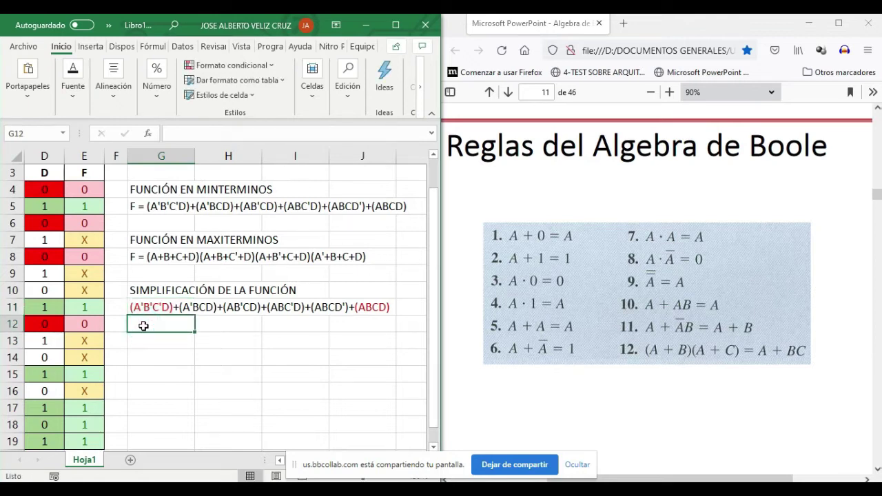
- Enter the factored term D(A'B'C' + ABC) in G12
{"action": "type", "text": "D("}
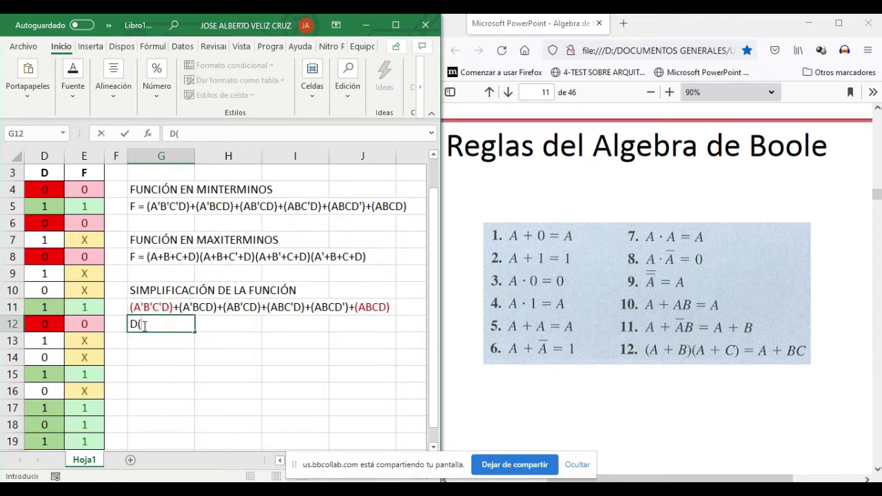
{"action": "type", "text": "A'B'C' + ABC"}
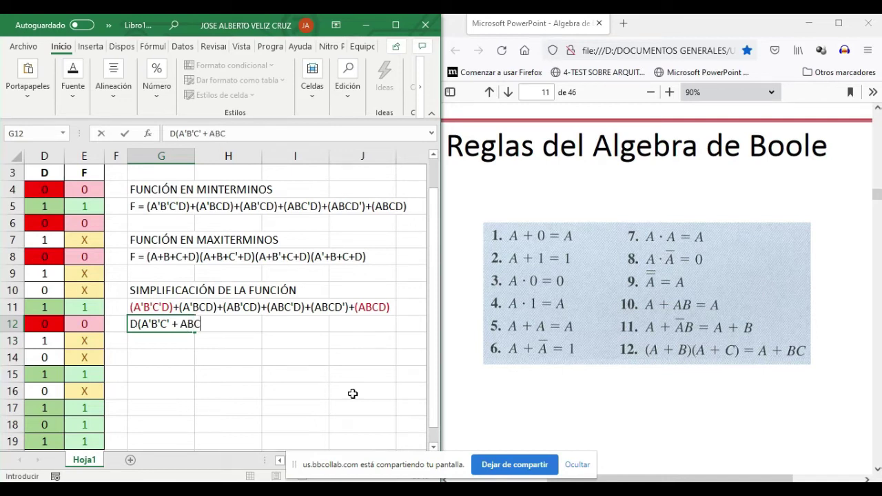
{"action": "type", "text": ")"}
- Color the terms (A'BCD)+(AB'CD) of the expression in G11 with green font
{"action": "left_click", "coordinate": [198, 306]}
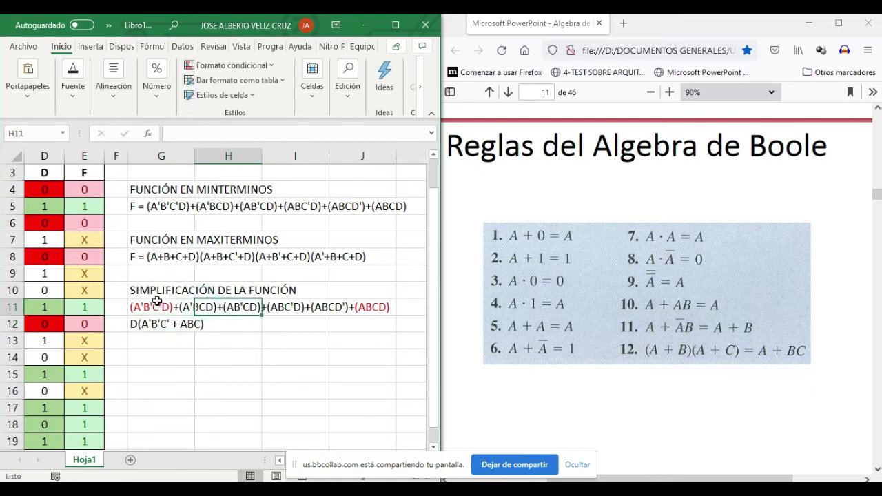
{"action": "double_click", "coordinate": [146, 305]}
{"action": "left_click_drag", "start_coordinate": [180, 308], "coordinate": [260, 311]}
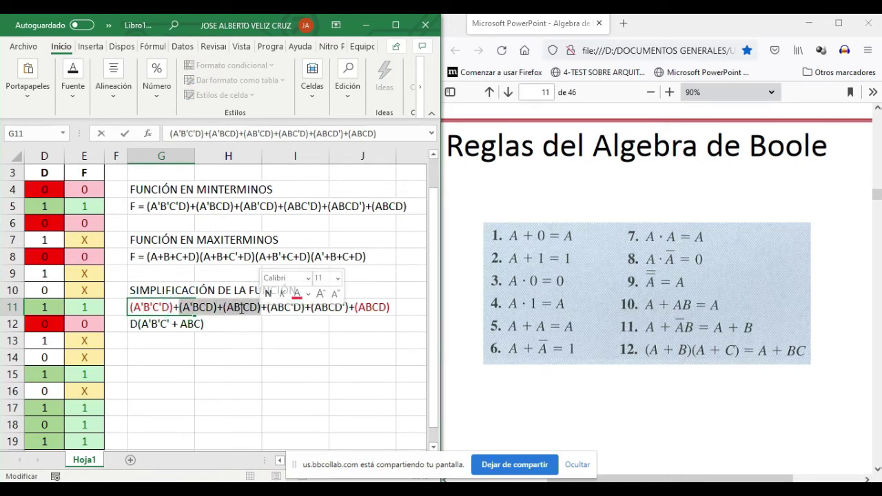
{"action": "left_click", "coordinate": [308, 293]}
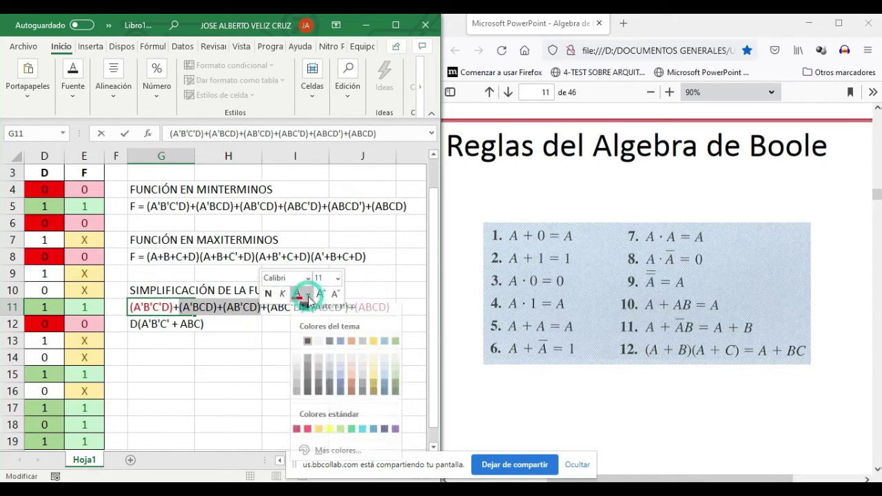
{"action": "left_click", "coordinate": [351, 435]}
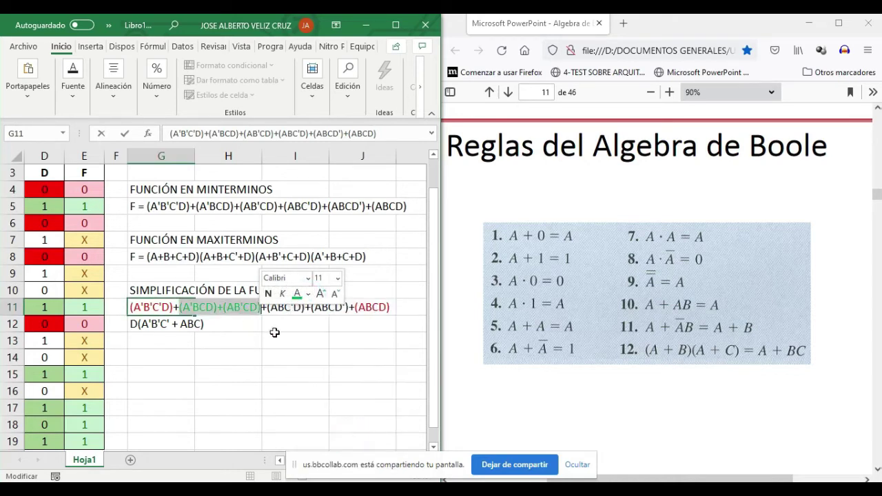
- Append + CD(A'B + AB') + AB(C'D + CD') to the factored expression in G12
{"action": "left_click", "coordinate": [209, 326]}
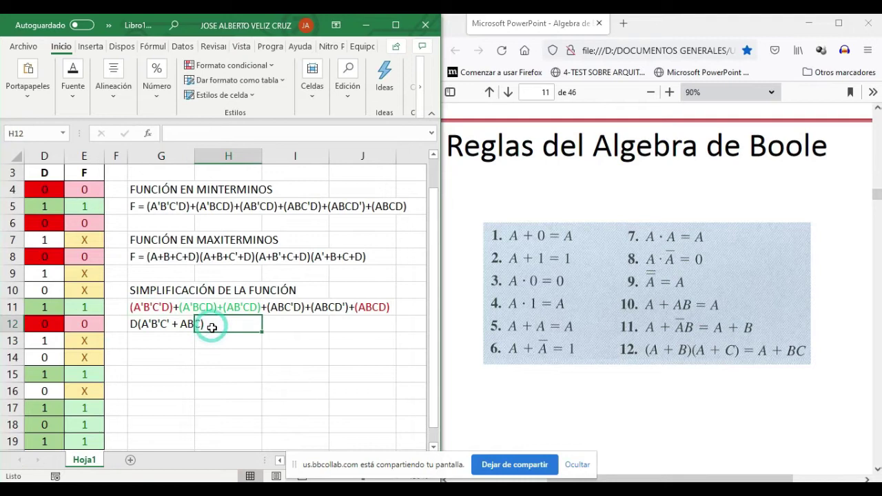
{"action": "left_click", "coordinate": [139, 324]}
{"action": "double_click", "coordinate": [204, 324]}
{"action": "type", "text": "+ CD("}
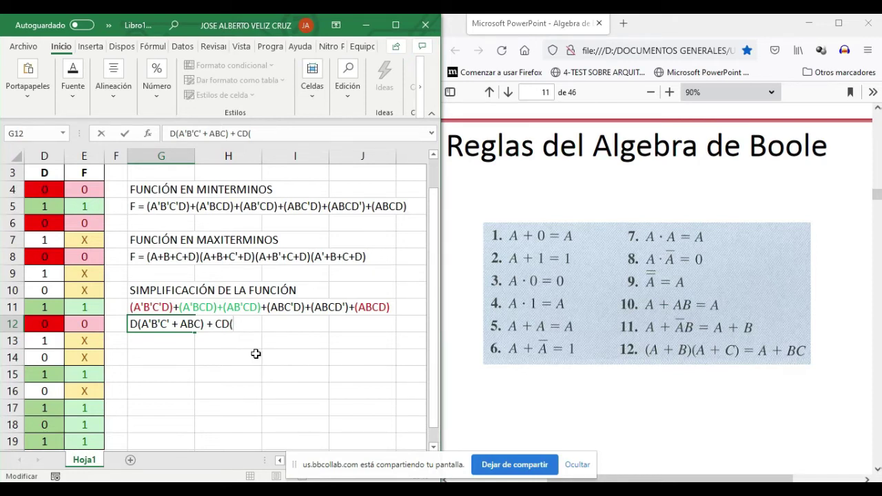
{"action": "type", "text": "A'B +"}
{"action": "type", "text": "AB'"}
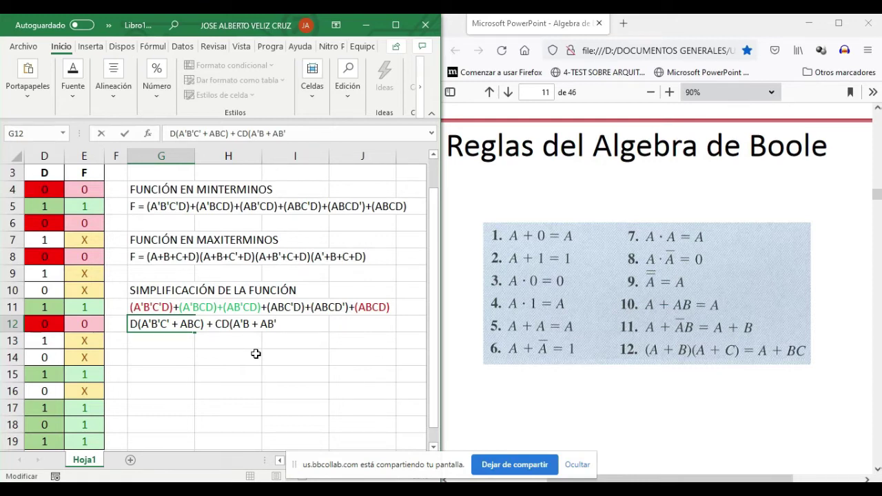
{"action": "type", "text": ") +"}
{"action": "type", "text": "AB(C'D"}
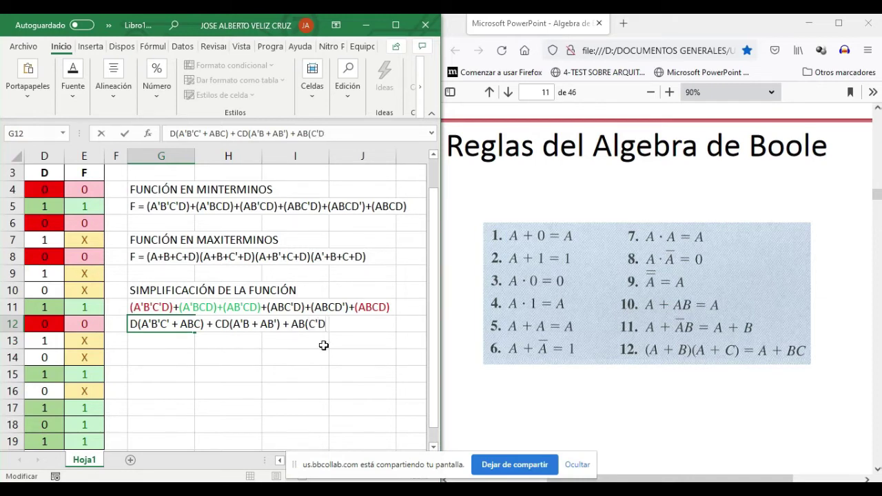
{"action": "type", "text": " + CD')"}
{"action": "key", "text": "Return"}
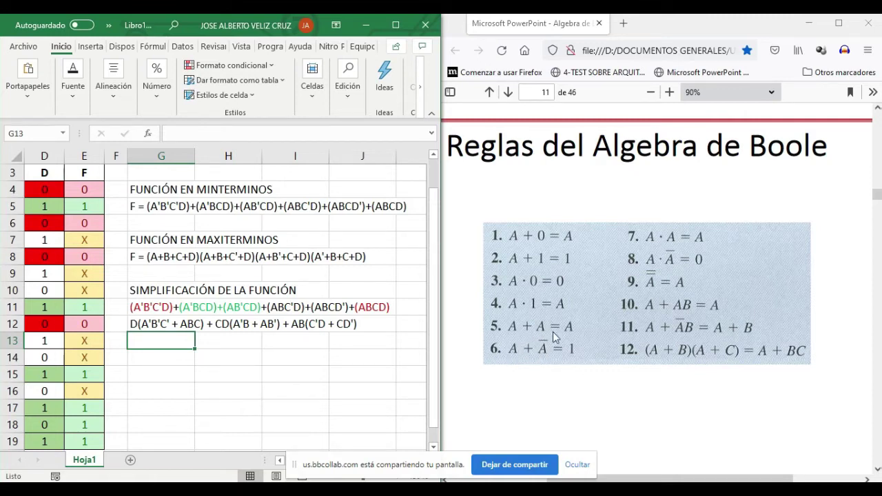
- Check the first parenthesized group in G12 and enter the reduced expression D + CD + AB in G13
{"action": "double_click", "coordinate": [140, 324]}
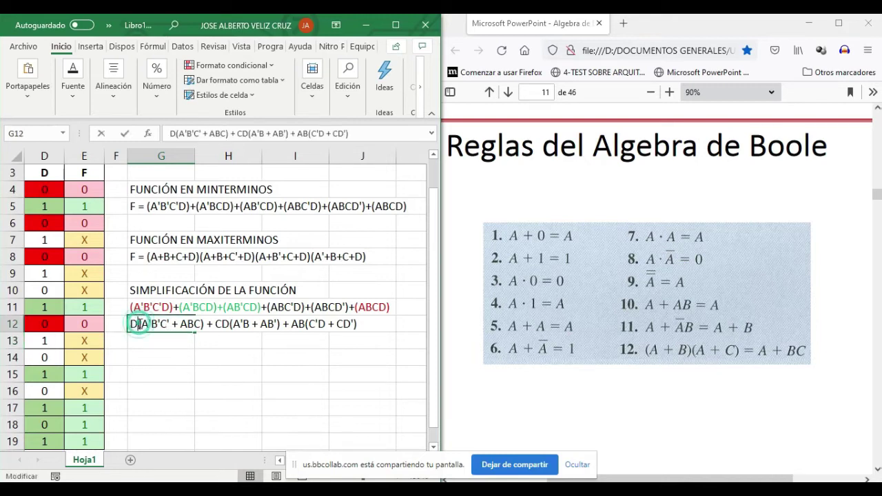
{"action": "left_click_drag", "start_coordinate": [138, 324], "coordinate": [204, 327]}
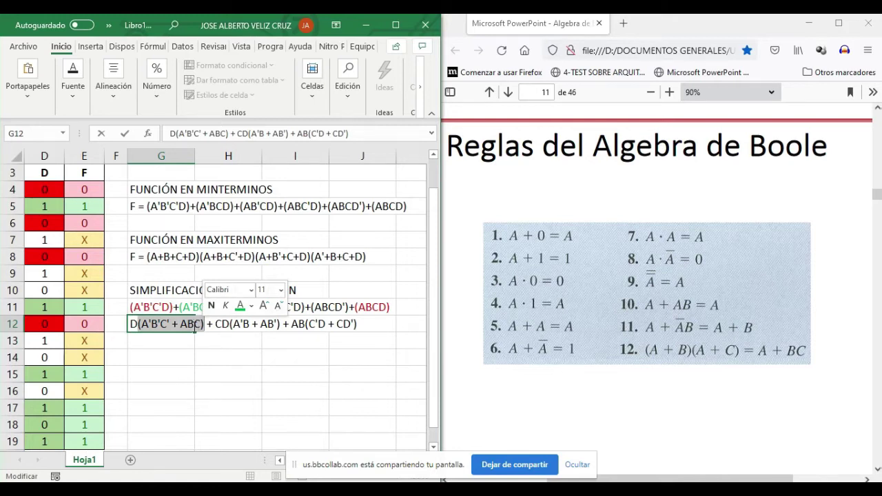
{"action": "key", "text": "Return"}
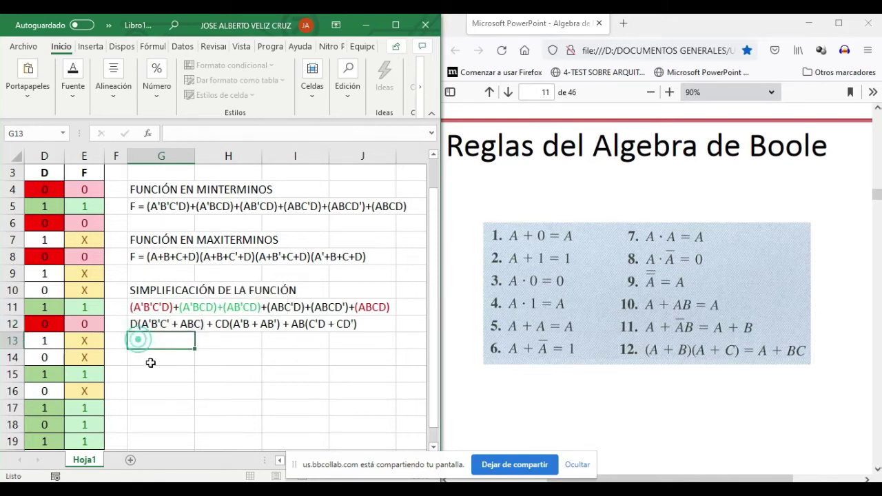
{"action": "type", "text": "D"}
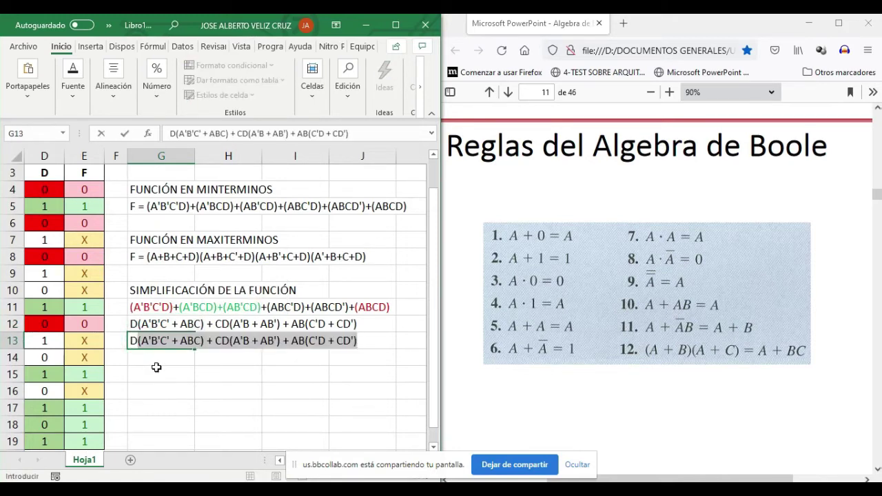
{"action": "type", "text": " +"}
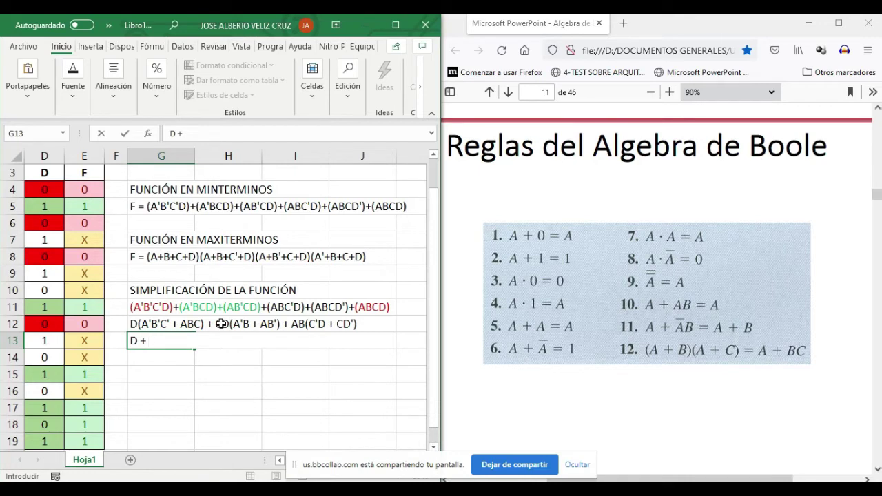
{"action": "type", "text": "CD + AB"}
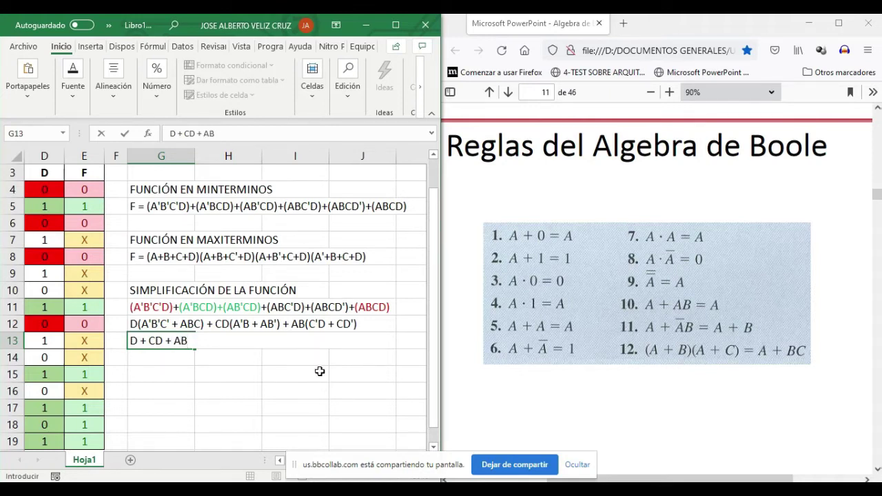
{"action": "key", "text": "Return"}
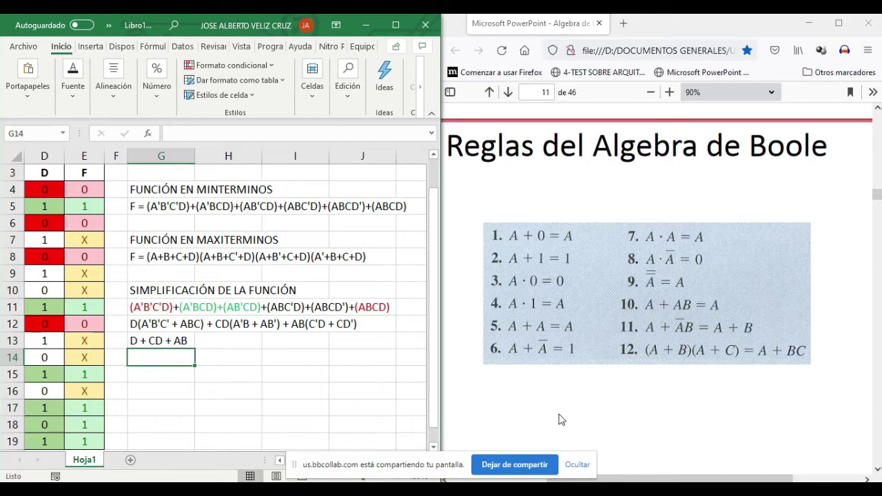
- Color the terms D + CD of the expression in G13 with green font
{"action": "left_click", "coordinate": [331, 467]}
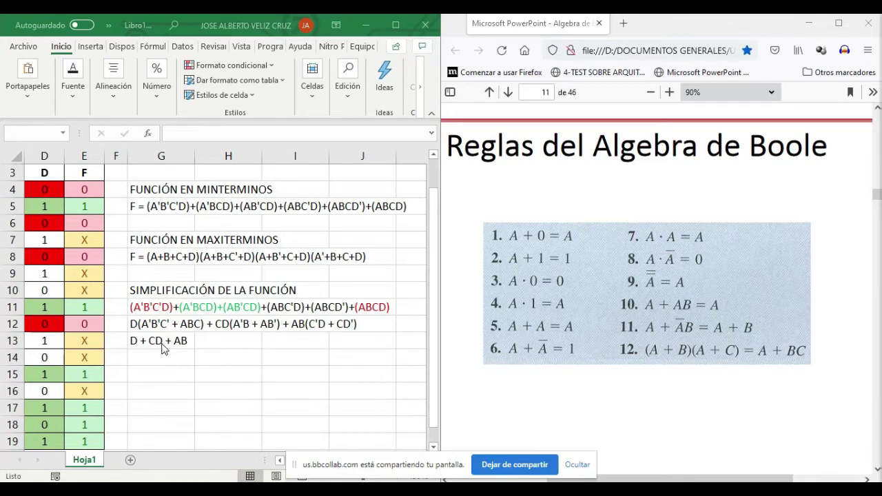
{"action": "left_click", "coordinate": [134, 340]}
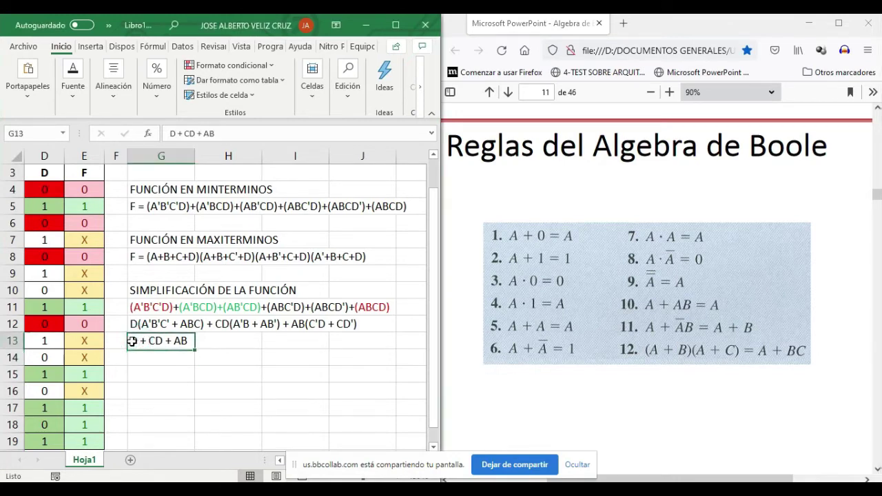
{"action": "double_click", "coordinate": [133, 340]}
{"action": "left_click_drag", "start_coordinate": [130, 340], "coordinate": [164, 340]}
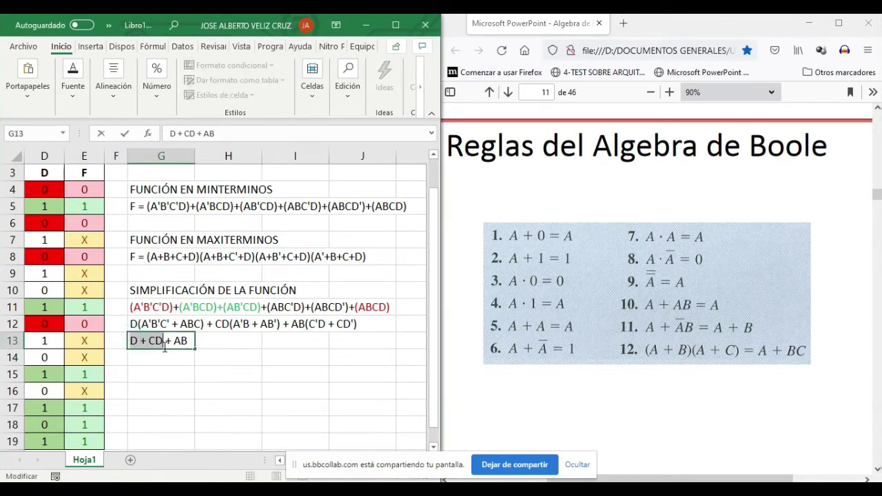
{"action": "left_click", "coordinate": [202, 327]}
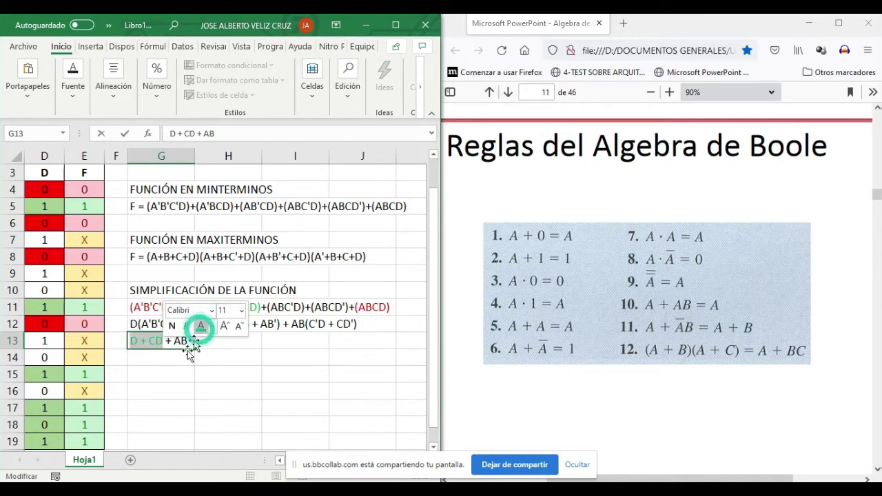
- Enter the simplified expression D + AB in G14
{"action": "left_click", "coordinate": [143, 361]}
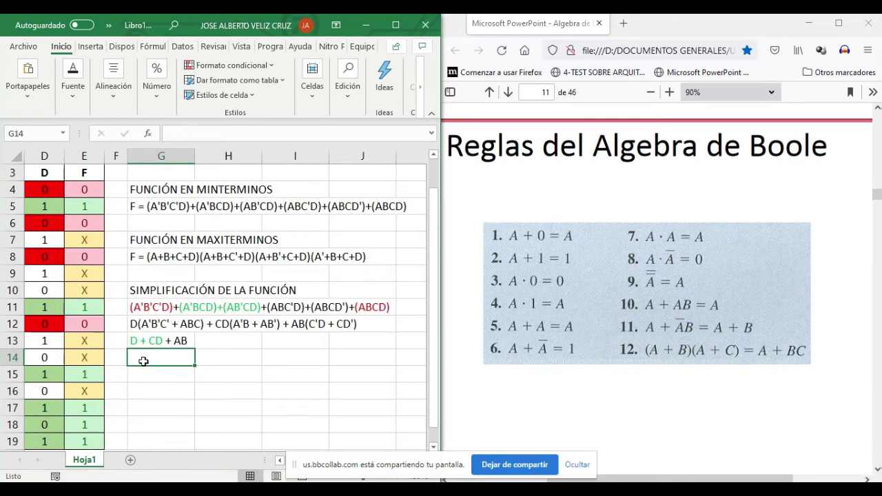
{"action": "type", "text": "D ="}
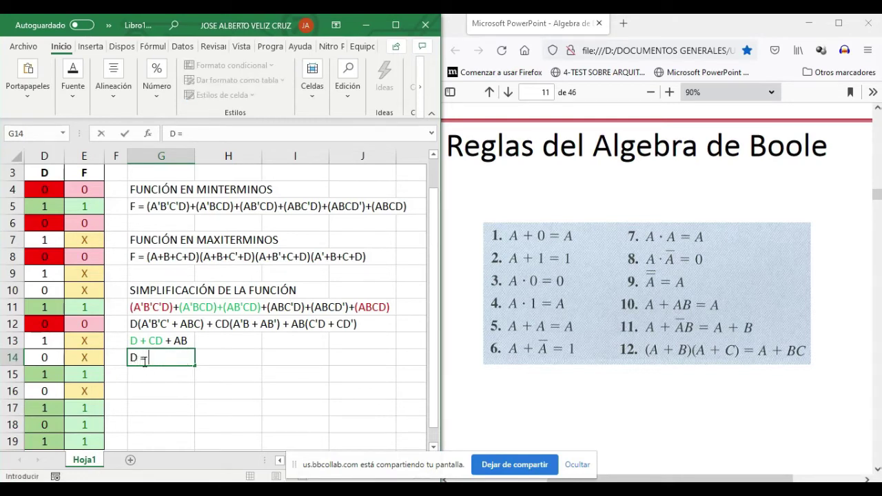
{"action": "key", "text": "BackSpace"}
{"action": "type", "text": "+"}
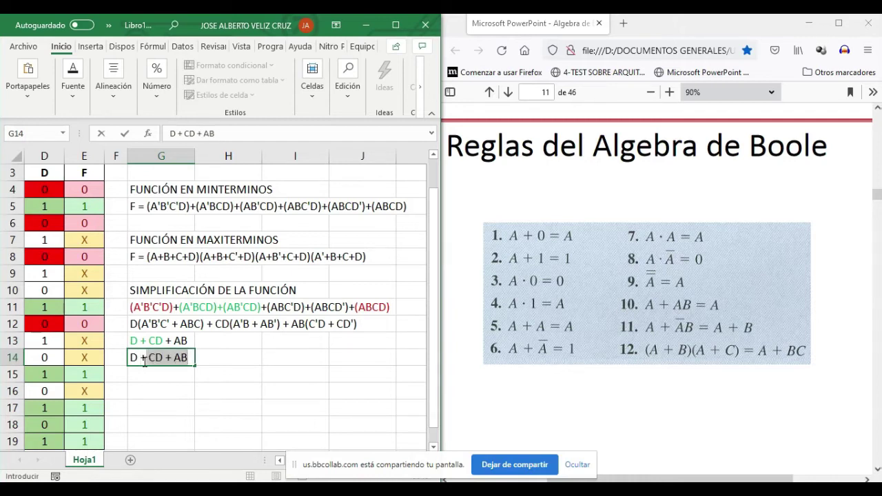
{"action": "type", "text": " AB"}
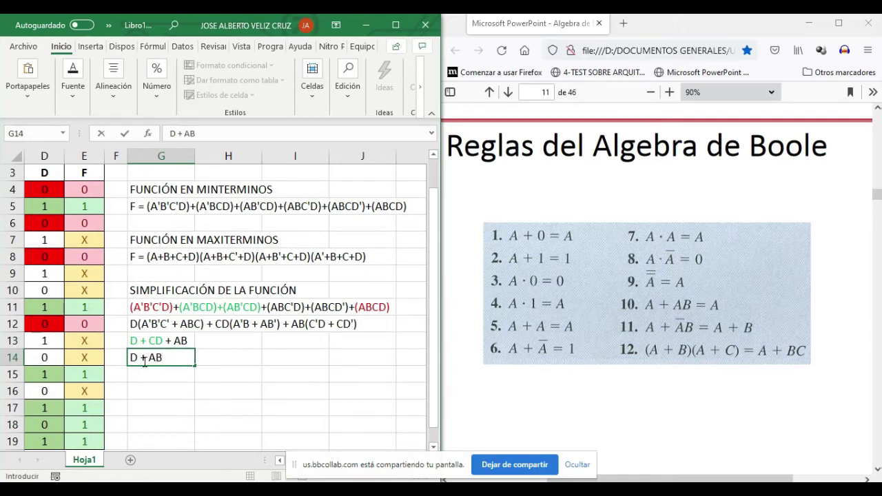
{"action": "key", "text": "Return"}
- Make the final expression in G14 bold and give its cell a yellow fill
{"action": "left_click", "coordinate": [131, 358]}
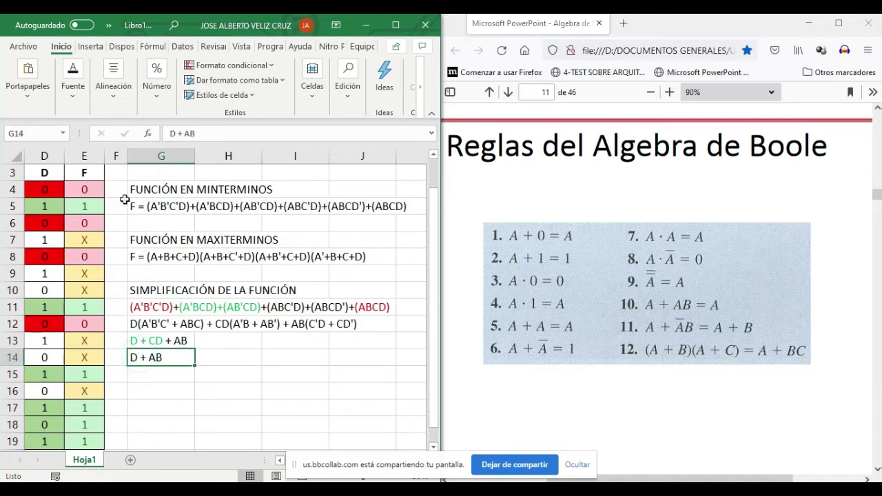
{"action": "left_click", "coordinate": [73, 83]}
{"action": "left_click", "coordinate": [66, 154]}
{"action": "left_click", "coordinate": [73, 84]}
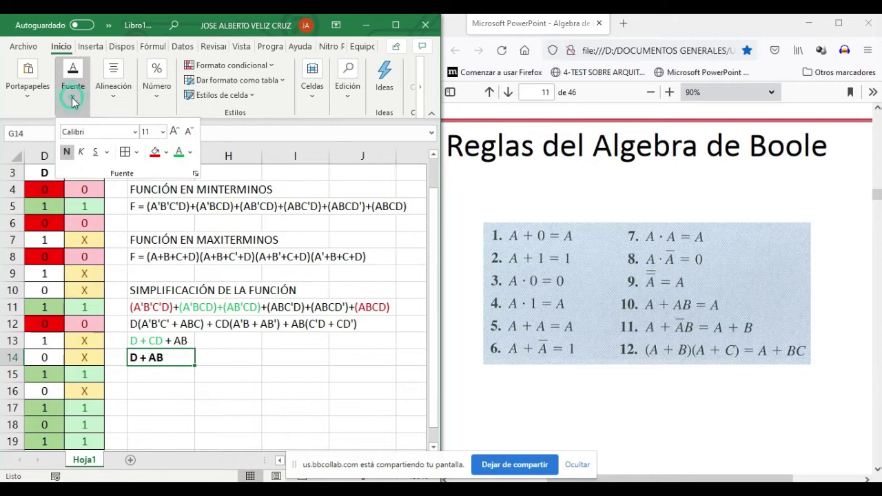
{"action": "left_click", "coordinate": [166, 153]}
{"action": "left_click", "coordinate": [189, 274]}
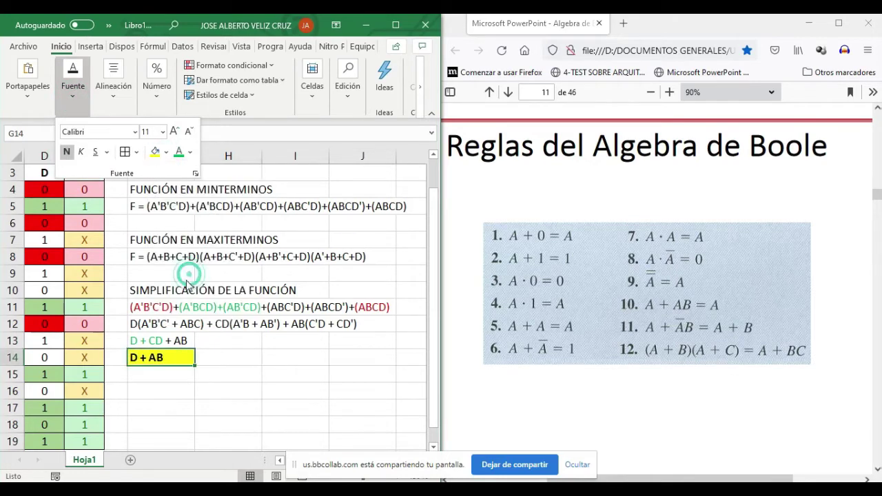
{"action": "left_click", "coordinate": [202, 396]}
{"action": "left_click", "coordinate": [222, 361]}
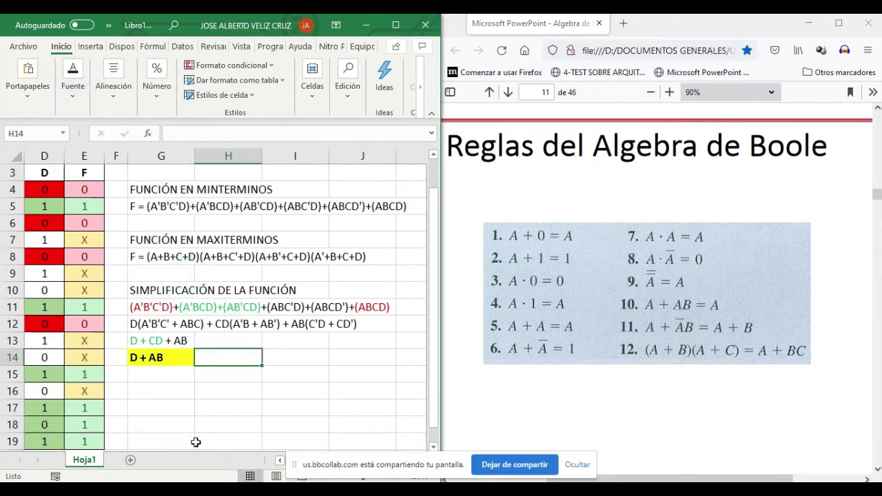
- Add an outside border around the final result cell G14
{"action": "left_click", "coordinate": [144, 360]}
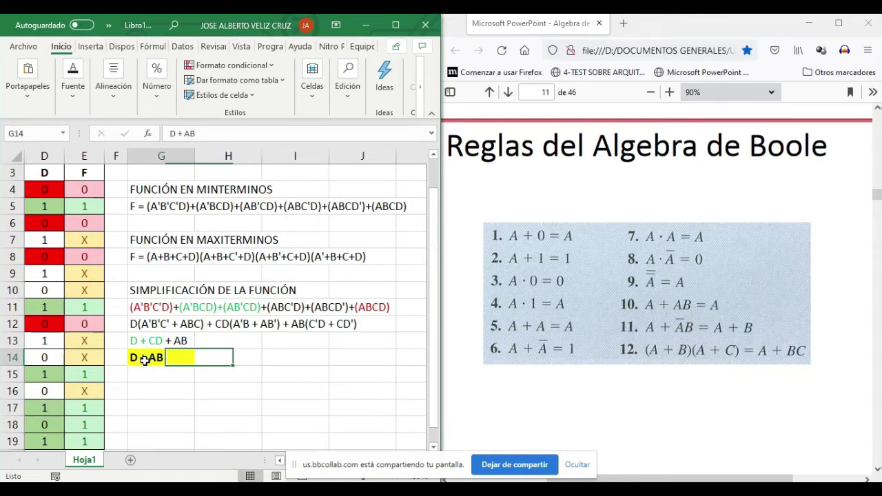
{"action": "left_click", "coordinate": [74, 104]}
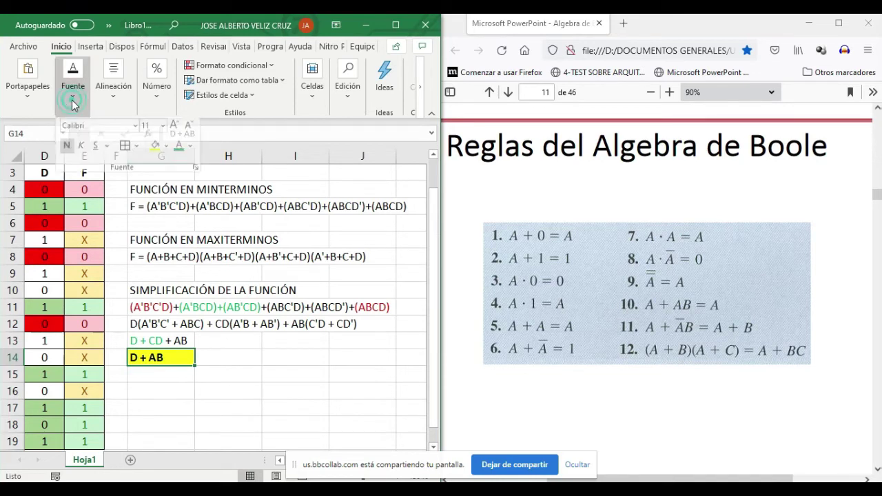
{"action": "left_click", "coordinate": [212, 401]}
{"action": "left_click", "coordinate": [283, 372]}
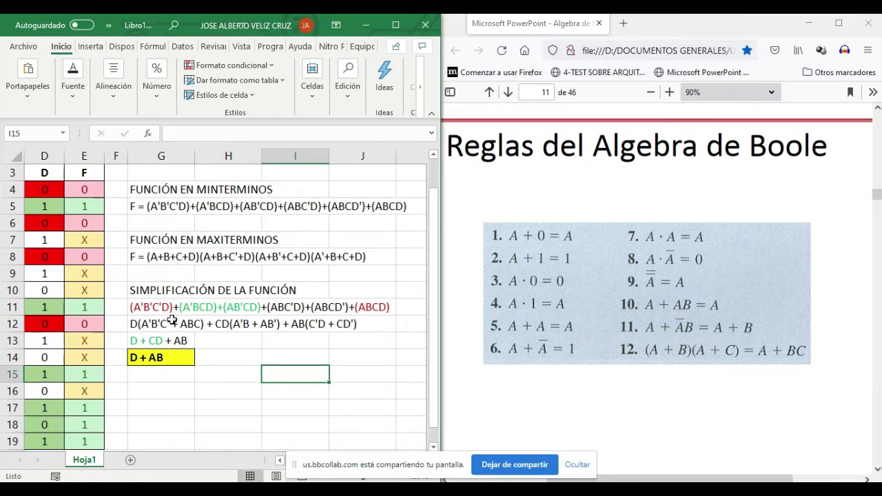
- Switch to Crocodile Clips and add a single-line text label near the upper edge of the blank design
{"action": "left_click", "coordinate": [331, 467]}
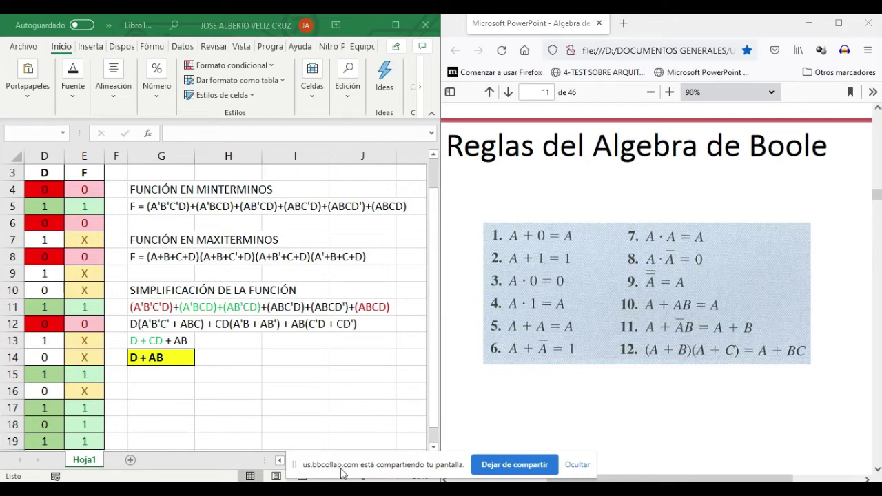
{"action": "mouse_move", "coordinate": [333, 491]}
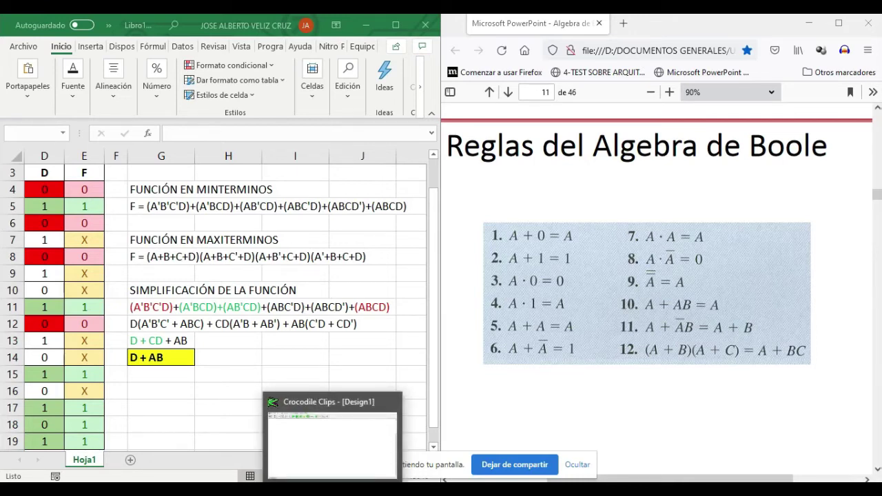
{"action": "left_click", "coordinate": [332, 441]}
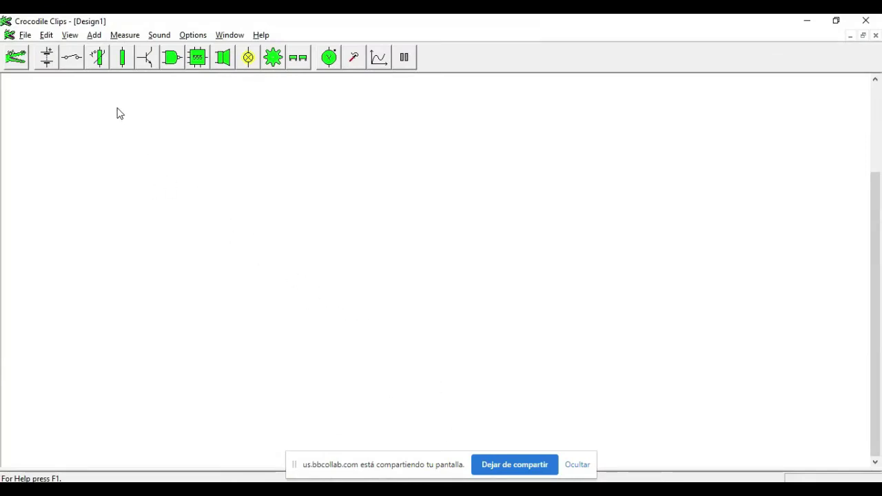
{"action": "left_click", "coordinate": [94, 36]}
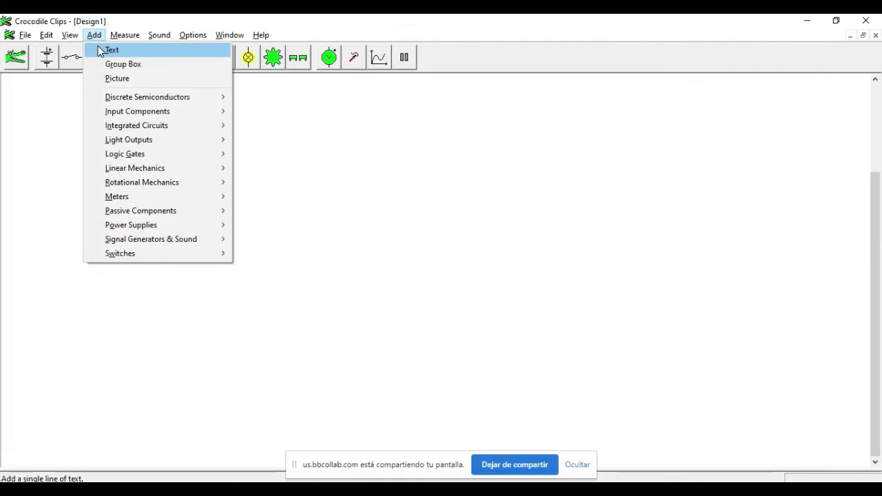
{"action": "left_click", "coordinate": [111, 50]}
{"action": "left_click", "coordinate": [180, 100]}
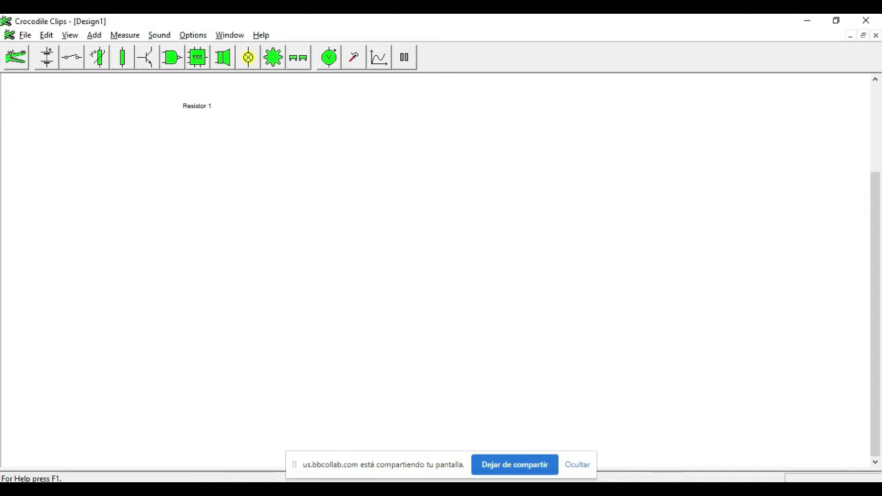
- Switch to the Excel workbook, copy the full minterm expression for F from cell G5, and return to Crocodile Clips
{"action": "key", "text": "alt+Tab"}
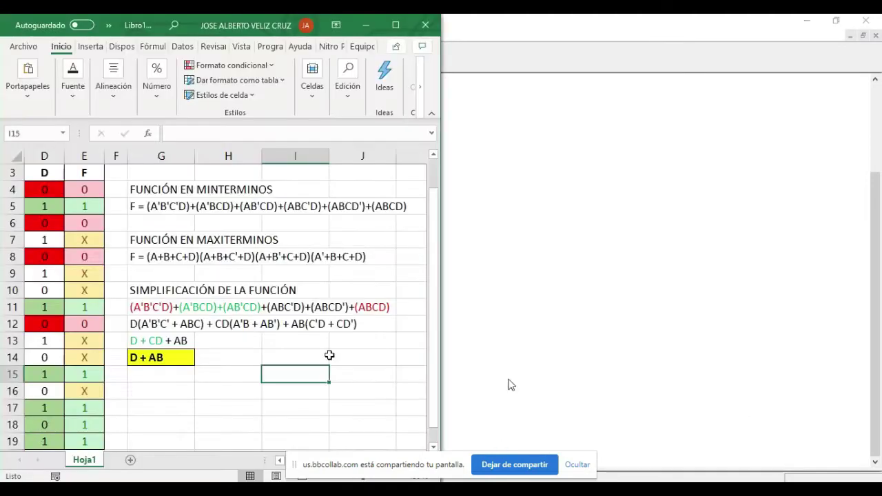
{"action": "left_click", "coordinate": [135, 208]}
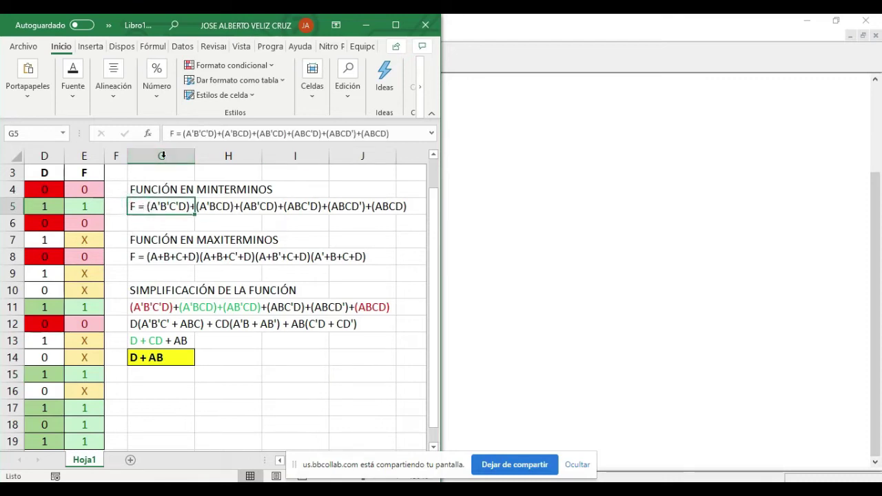
{"action": "left_click_drag", "start_coordinate": [170, 133], "coordinate": [397, 135]}
{"action": "key", "text": "super+c"}
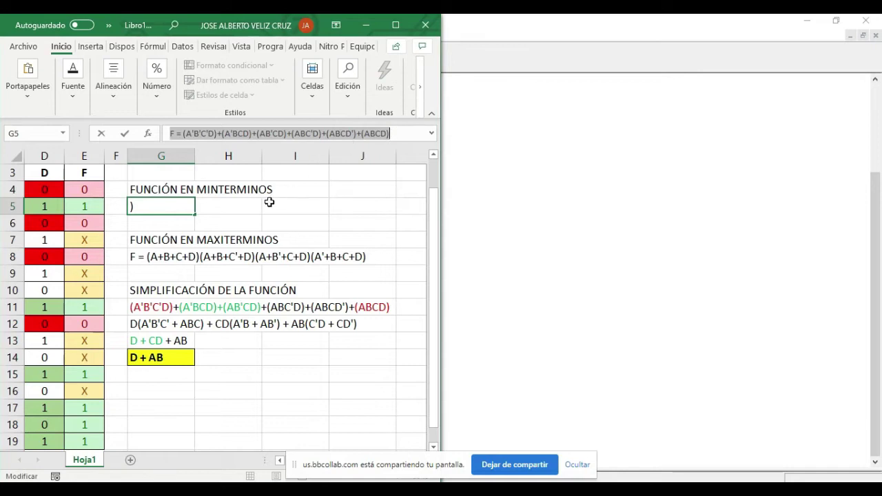
{"action": "left_click", "coordinate": [562, 218]}
- Replace the label's text with the copied function F = (A'B'C'D)+(A'BCD)+(AB'CD)+(ABC'D)+(ABCD')+(ABCD)
{"action": "left_click", "coordinate": [186, 108]}
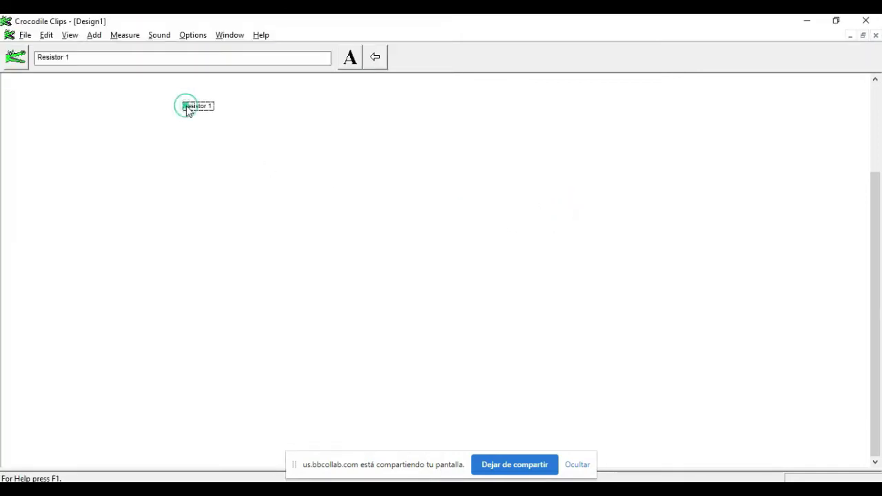
{"action": "left_click_drag", "start_coordinate": [94, 60], "coordinate": [3, 60]}
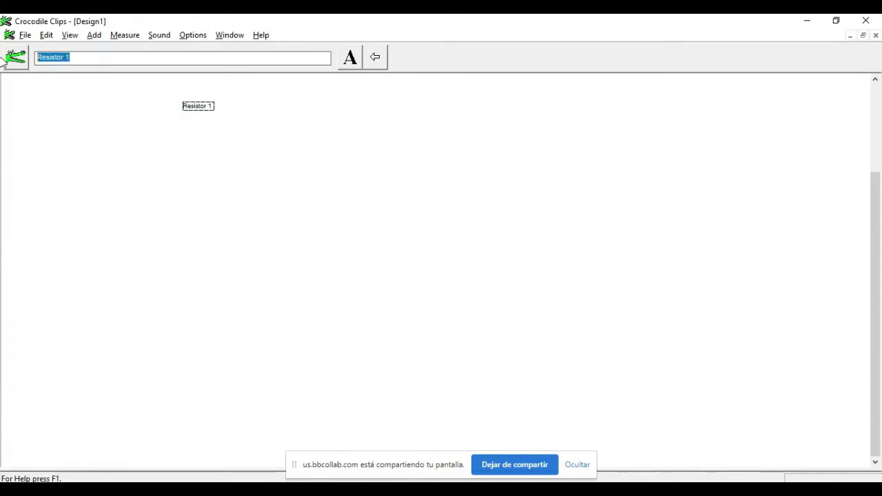
{"action": "right_click", "coordinate": [85, 60]}
{"action": "left_click", "coordinate": [113, 117]}
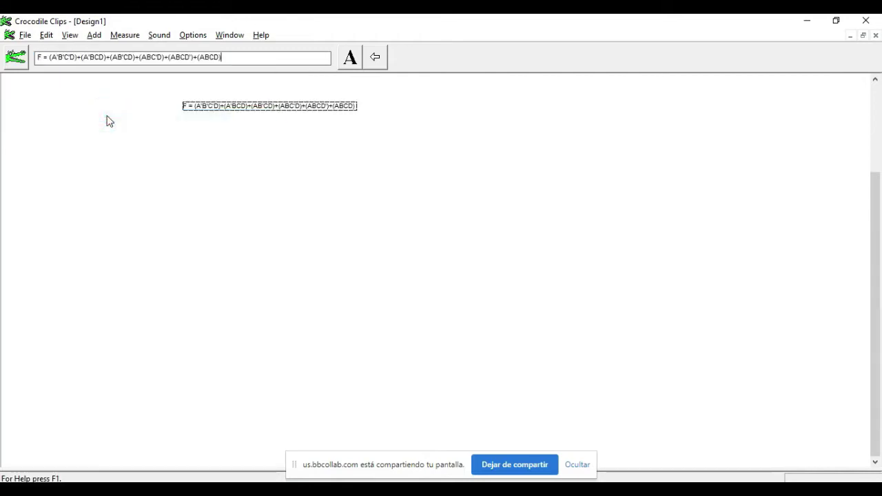
{"action": "left_click", "coordinate": [181, 131]}
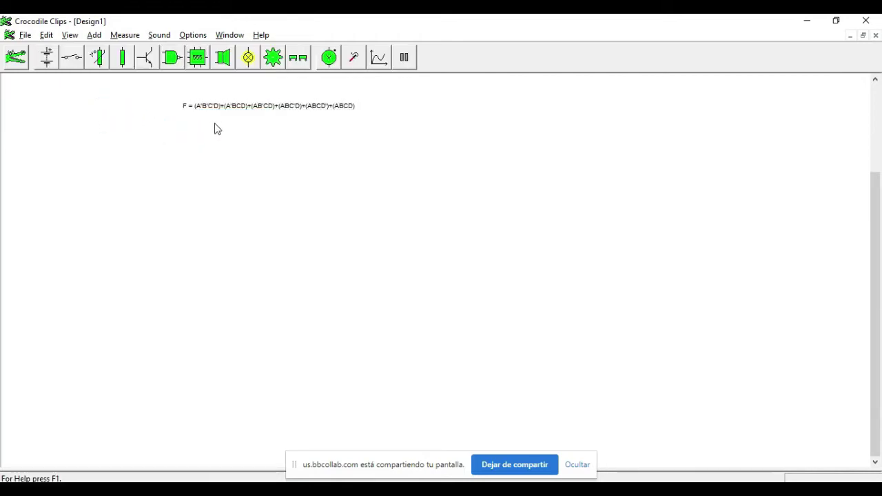
- Move the function text to the upper middle of the sheet, leaving the area below free for the circuit
{"action": "left_click_drag", "start_coordinate": [220, 109], "coordinate": [211, 93]}
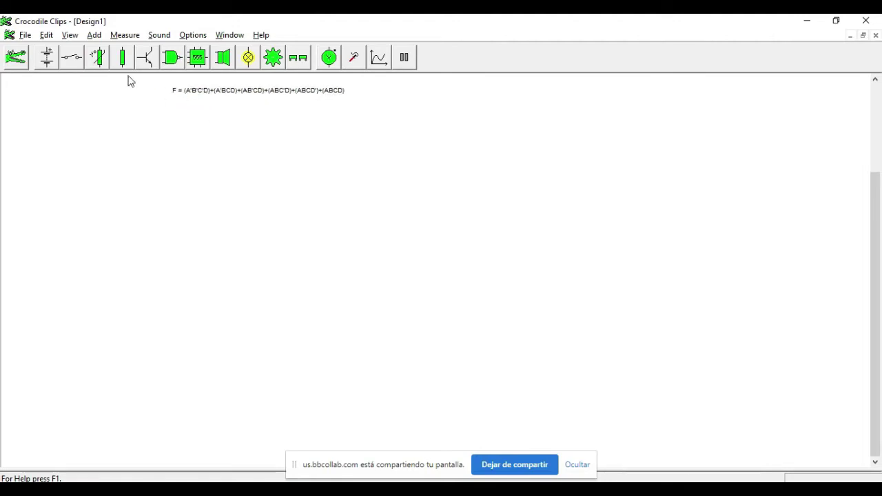
{"action": "left_click", "coordinate": [70, 35]}
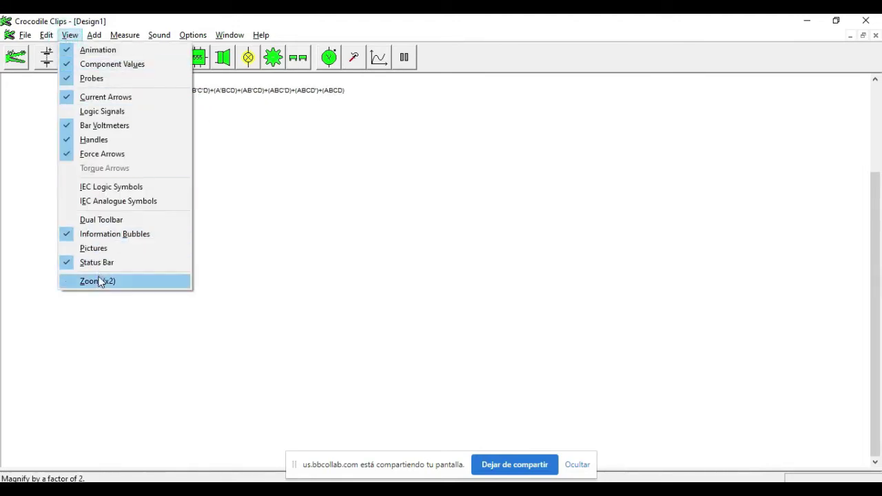
{"action": "left_click", "coordinate": [98, 282]}
{"action": "left_click", "coordinate": [109, 100]}
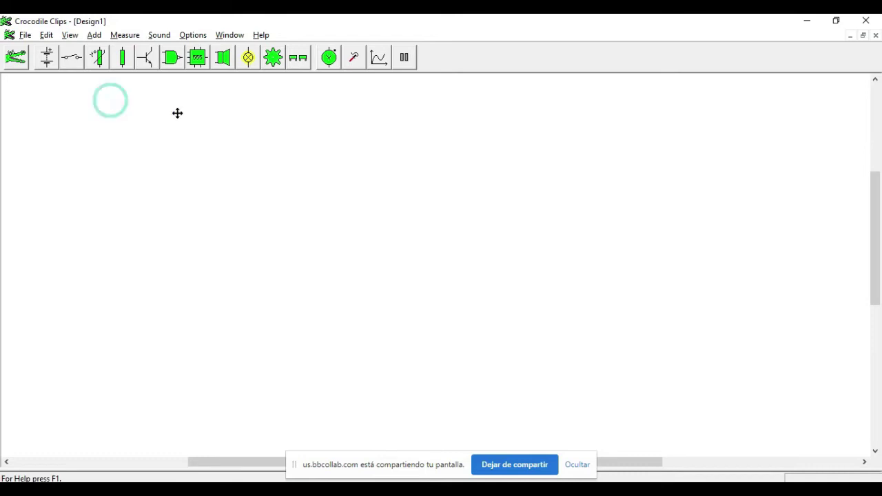
{"action": "left_click_drag", "start_coordinate": [372, 123], "coordinate": [457, 98]}
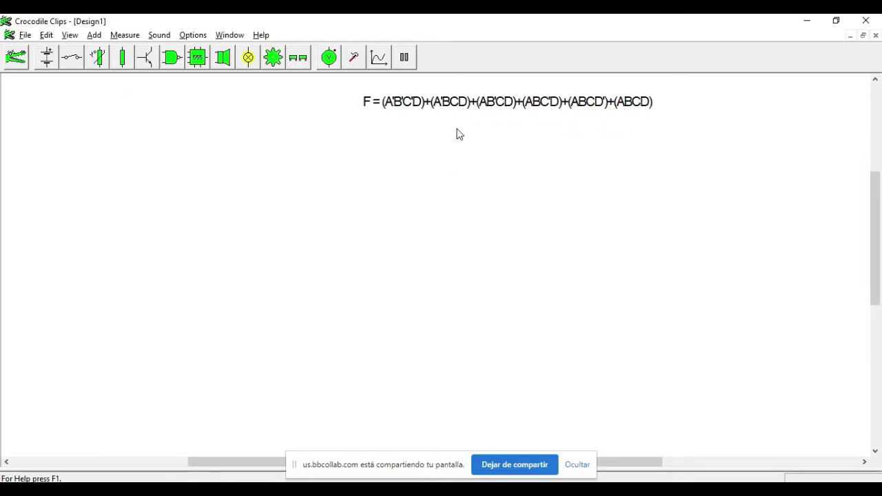
{"action": "left_click_drag", "start_coordinate": [445, 110], "coordinate": [384, 101]}
{"action": "left_click", "coordinate": [360, 159]}
{"action": "left_click", "coordinate": [379, 155]}
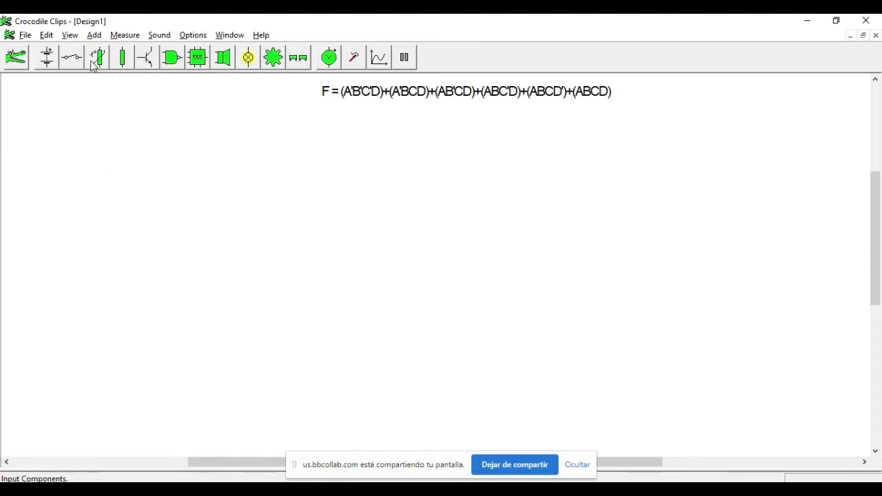
- Place a logic input with its terminal facing down in the upper-left area of the sheet
{"action": "left_click", "coordinate": [172, 58]}
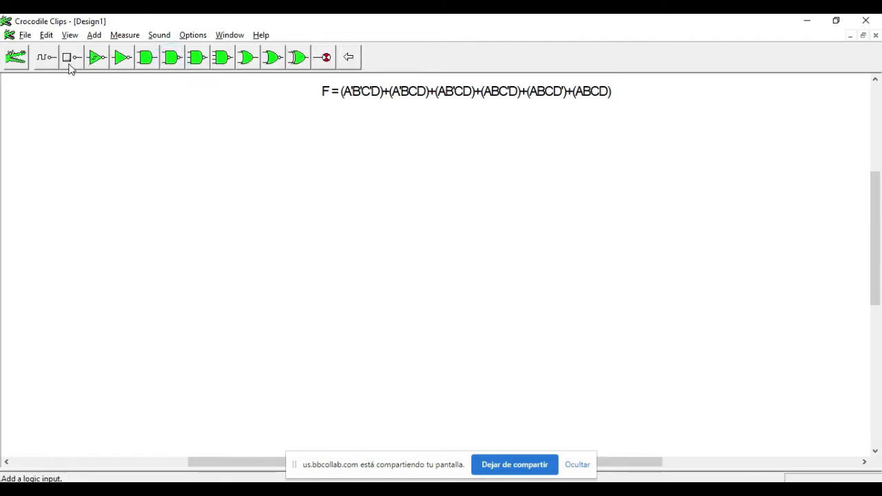
{"action": "left_click", "coordinate": [69, 62]}
{"action": "left_click_drag", "start_coordinate": [69, 58], "coordinate": [88, 135]}
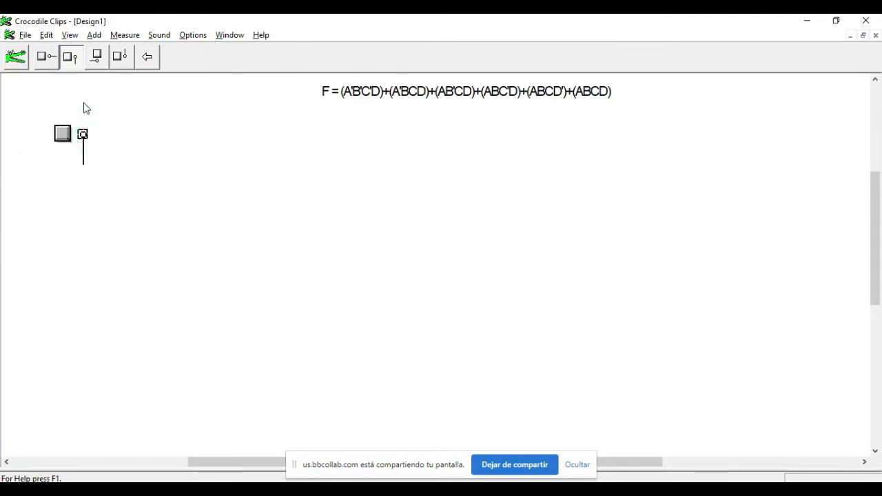
{"action": "left_click", "coordinate": [146, 59]}
- Wire a logic indicator beside the logic input and connect a downward-facing inverter below the indicator
{"action": "left_click", "coordinate": [325, 60]}
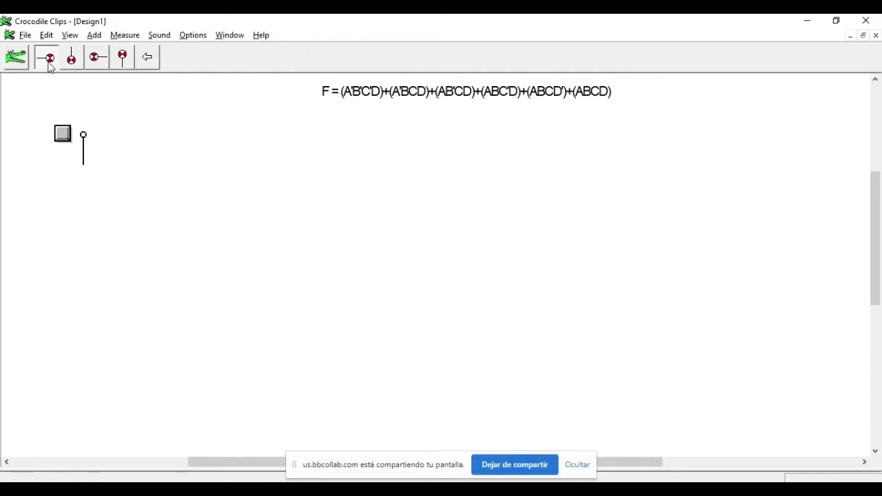
{"action": "mouse_move", "coordinate": [120, 59]}
{"action": "left_mouse_down"}
{"action": "mouse_move", "coordinate": [30, 142]}
{"action": "mouse_move", "coordinate": [21, 137]}
{"action": "mouse_move", "coordinate": [38, 164]}
{"action": "mouse_move", "coordinate": [85, 157]}
{"action": "mouse_move", "coordinate": [82, 168]}
{"action": "left_mouse_up"}
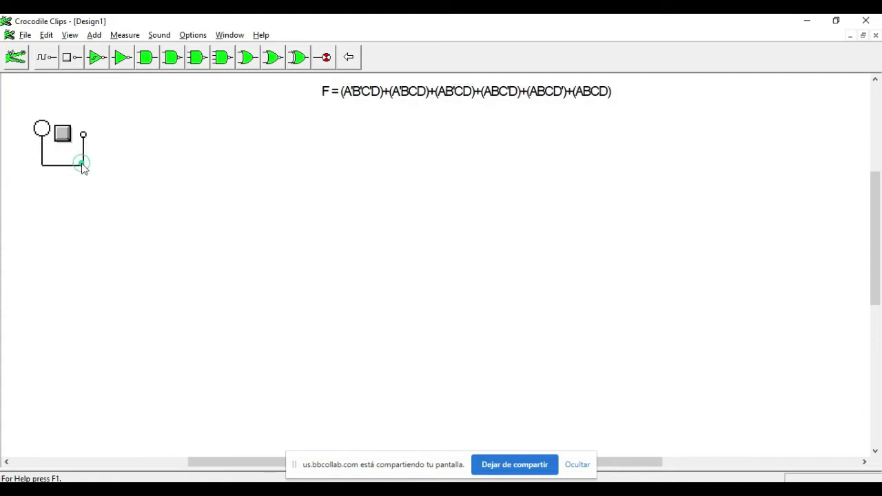
{"action": "left_click", "coordinate": [121, 66]}
{"action": "left_click_drag", "start_coordinate": [72, 58], "coordinate": [23, 207]}
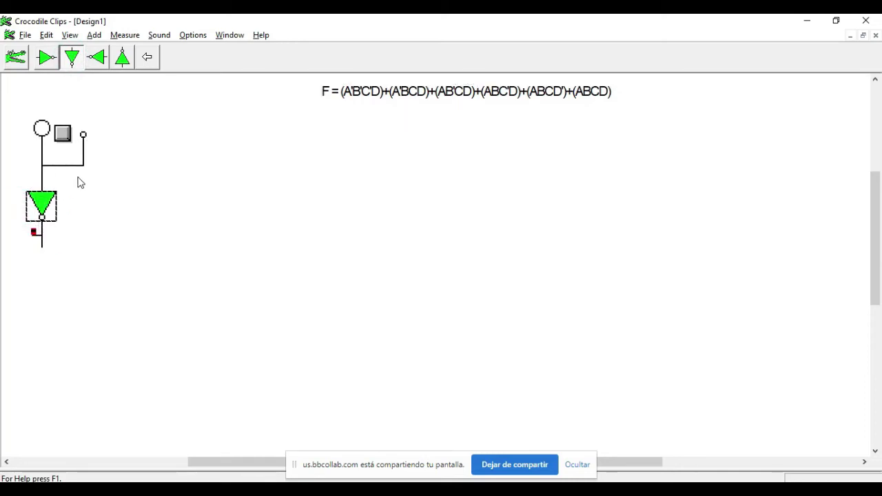
- Copy the input, indicator and inverter block and paste three copies in a row to its right
{"action": "left_click_drag", "start_coordinate": [10, 121], "coordinate": [115, 269]}
{"action": "key", "text": "ctrl+c"}
{"action": "key", "text": "ctrl+v"}
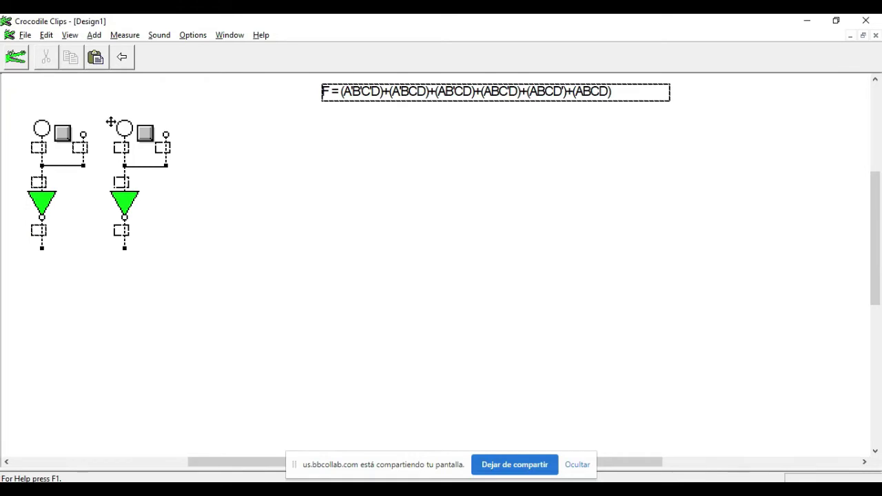
{"action": "left_click", "coordinate": [110, 122]}
{"action": "key", "text": "ctrl+v"}
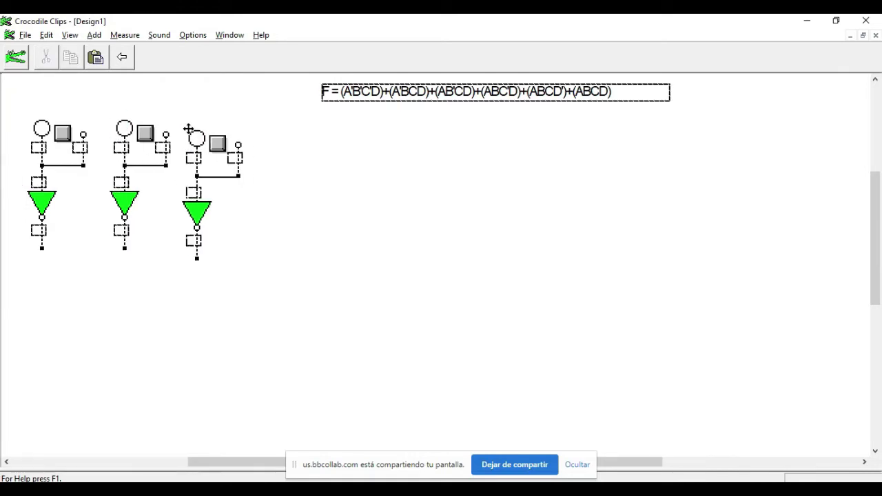
{"action": "left_click", "coordinate": [190, 121]}
{"action": "key", "text": "ctrl+v"}
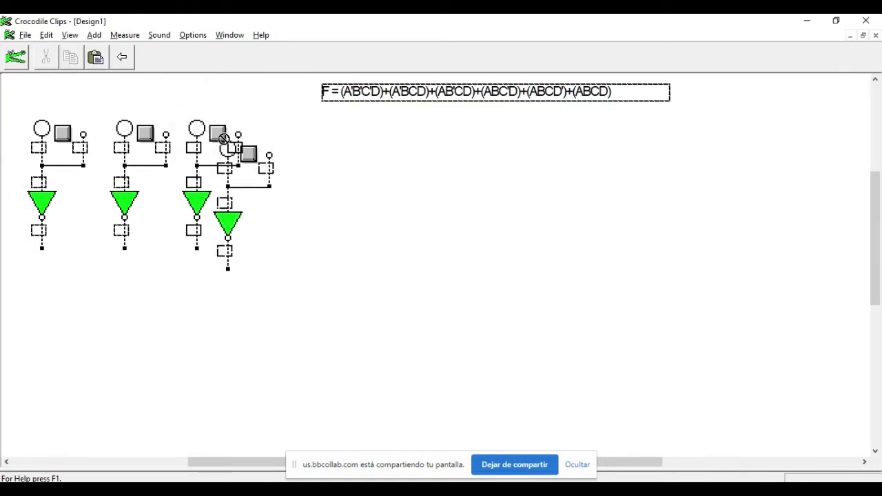
{"action": "left_click", "coordinate": [252, 124]}
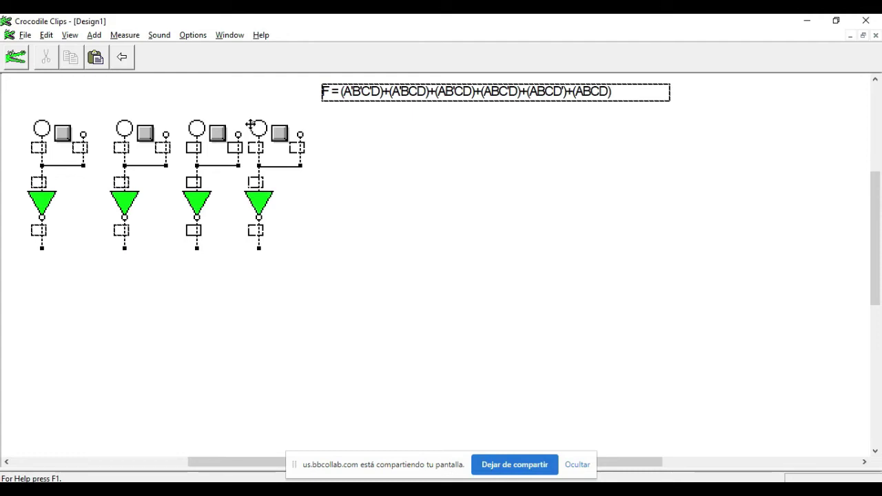
{"action": "left_click", "coordinate": [256, 126]}
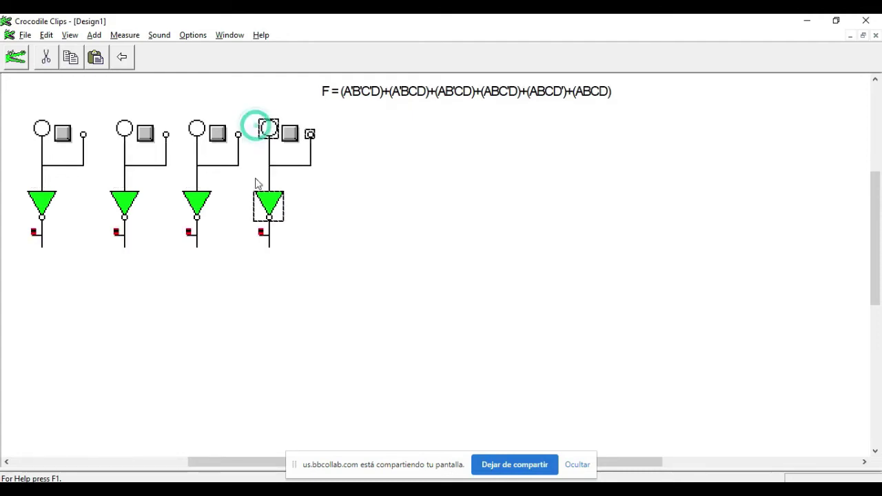
{"action": "left_click", "coordinate": [391, 262]}
- Add a text label reading A and place it above the first logic input
{"action": "left_click", "coordinate": [93, 35]}
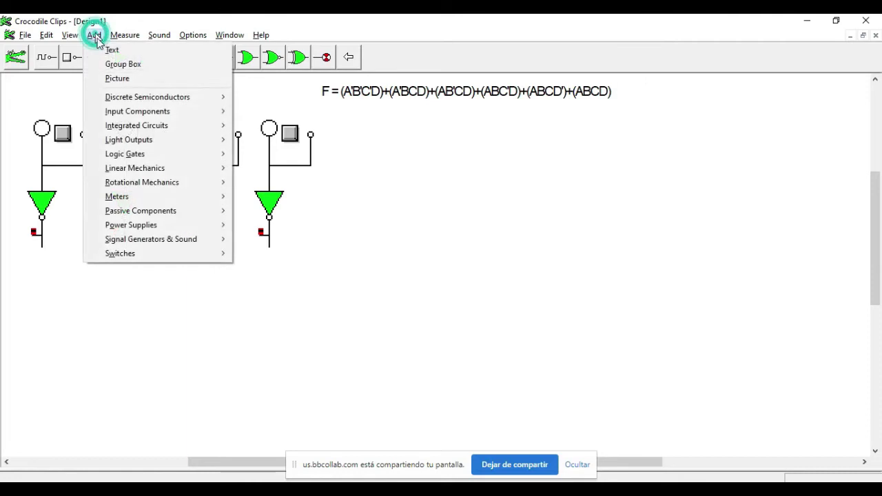
{"action": "left_click", "coordinate": [100, 51]}
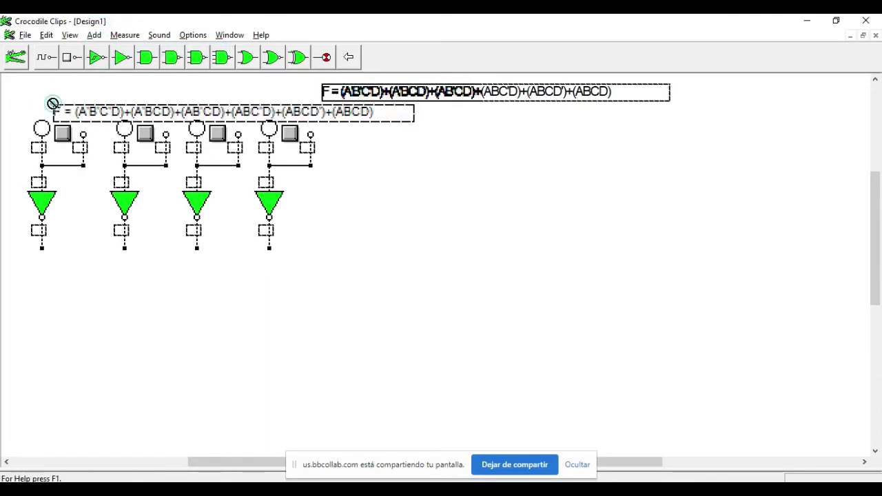
{"action": "left_click", "coordinate": [388, 193]}
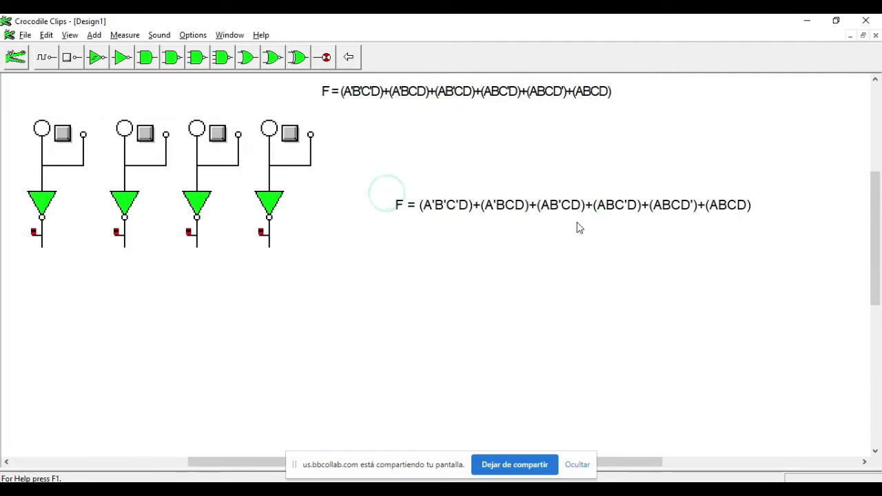
{"action": "left_click", "coordinate": [655, 205]}
{"action": "left_click_drag", "start_coordinate": [247, 58], "coordinate": [28, 59]}
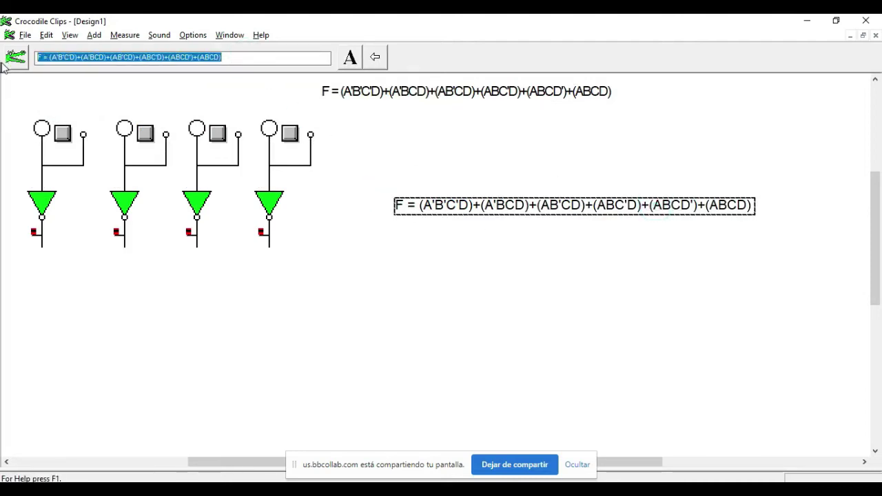
{"action": "type", "text": "A"}
{"action": "left_click", "coordinate": [400, 226]}
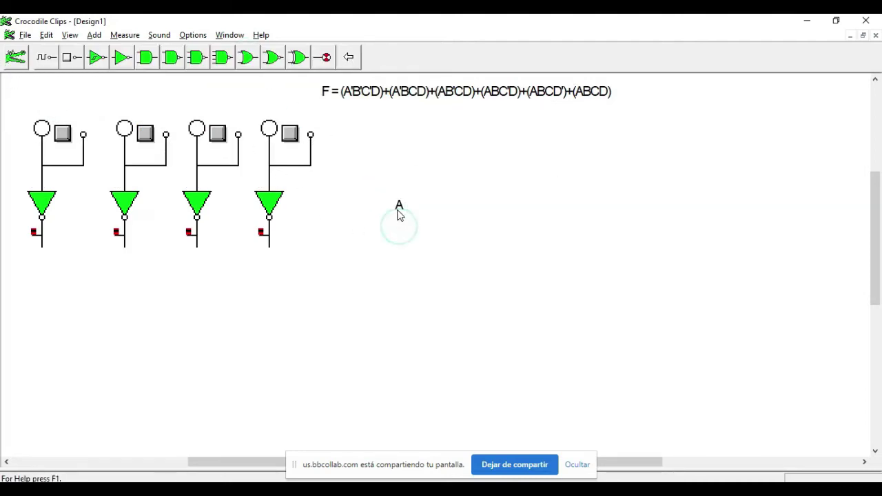
{"action": "left_click", "coordinate": [399, 208]}
{"action": "left_click", "coordinate": [59, 112]}
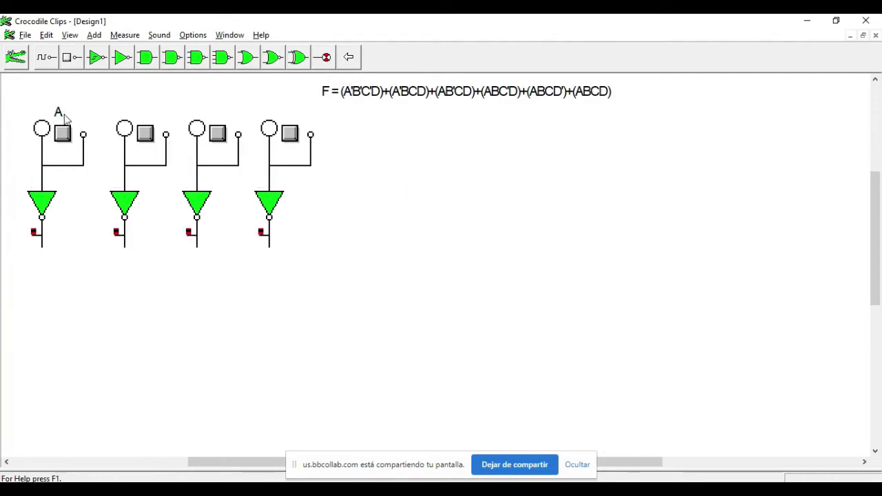
- Duplicate the A label above the second logic input and change its text to B
{"action": "left_click", "coordinate": [58, 111]}
{"action": "left_click_drag", "start_coordinate": [60, 116], "coordinate": [142, 114]}
{"action": "left_click", "coordinate": [84, 60]}
{"action": "key", "text": "BackSpace"}
{"action": "type", "text": "B"}
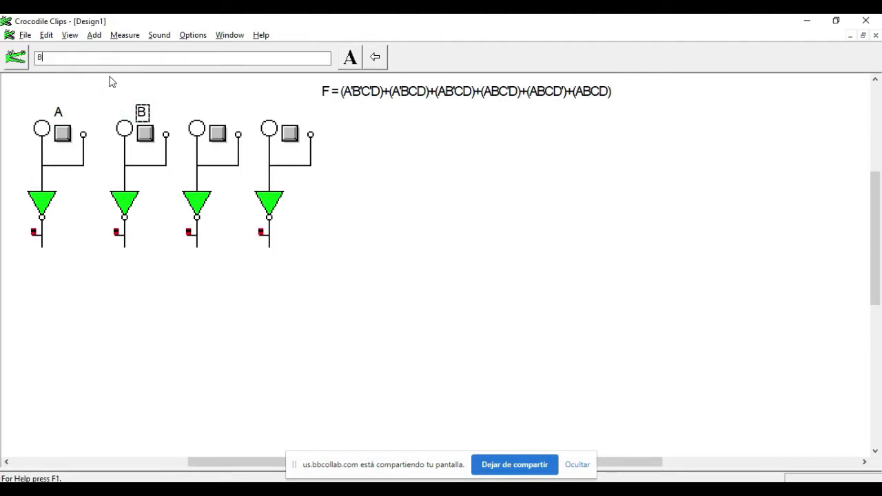
- Paste a copy of the A label above the third logic input and change its text to C
{"action": "left_click", "coordinate": [186, 97]}
{"action": "key", "text": "ctrl+v"}
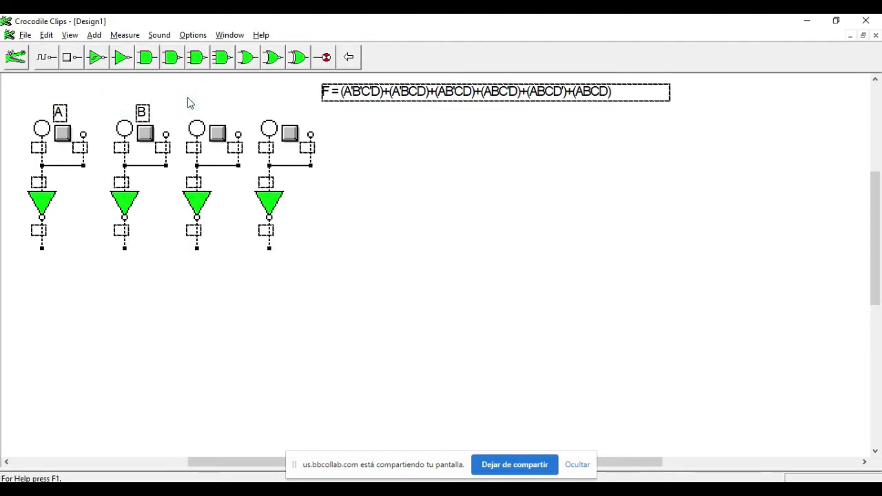
{"action": "left_click", "coordinate": [209, 102]}
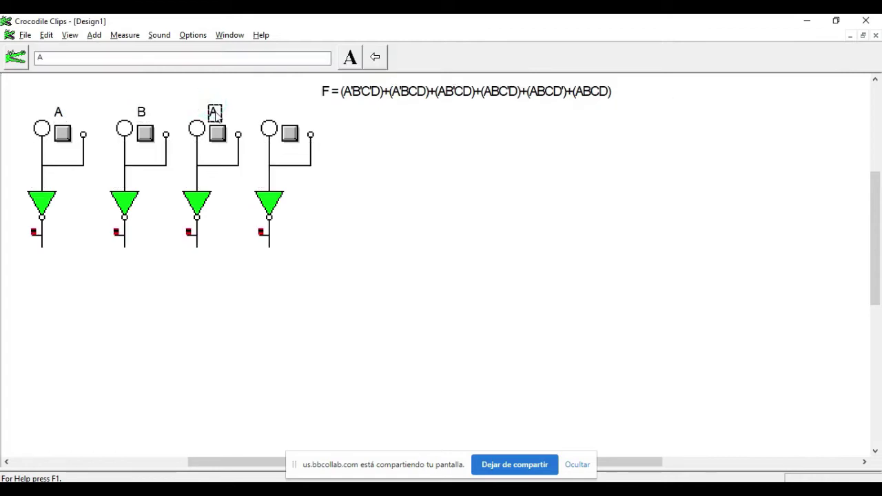
{"action": "left_click", "coordinate": [103, 57]}
{"action": "key", "text": "BackSpace"}
{"action": "type", "text": "C"}
- Paste another copy of the A label above the fourth logic input and change its text to D
{"action": "left_click", "coordinate": [380, 191]}
{"action": "key", "text": "ctrl+v"}
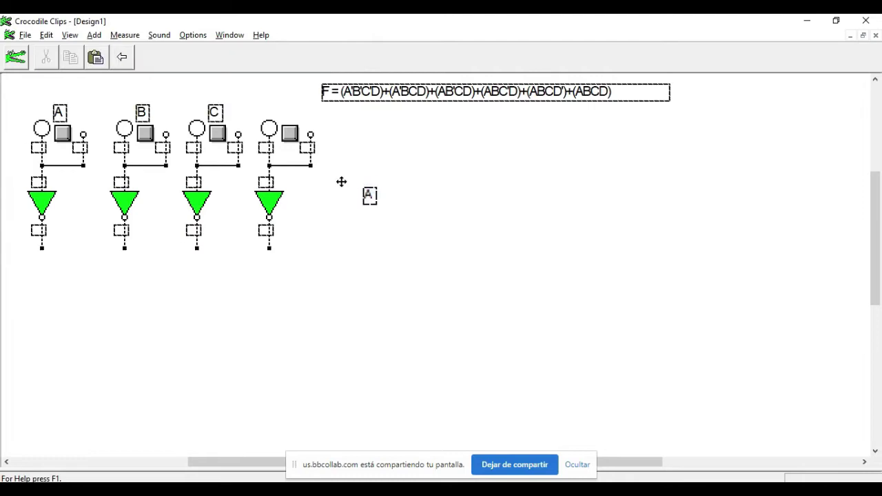
{"action": "left_click", "coordinate": [282, 102]}
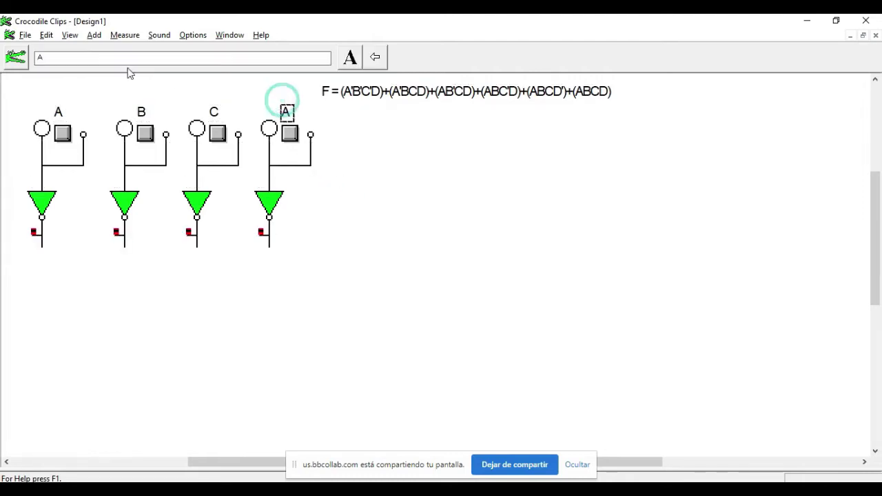
{"action": "left_click", "coordinate": [103, 57]}
{"action": "key", "text": "BackSpace"}
{"action": "type", "text": "D"}
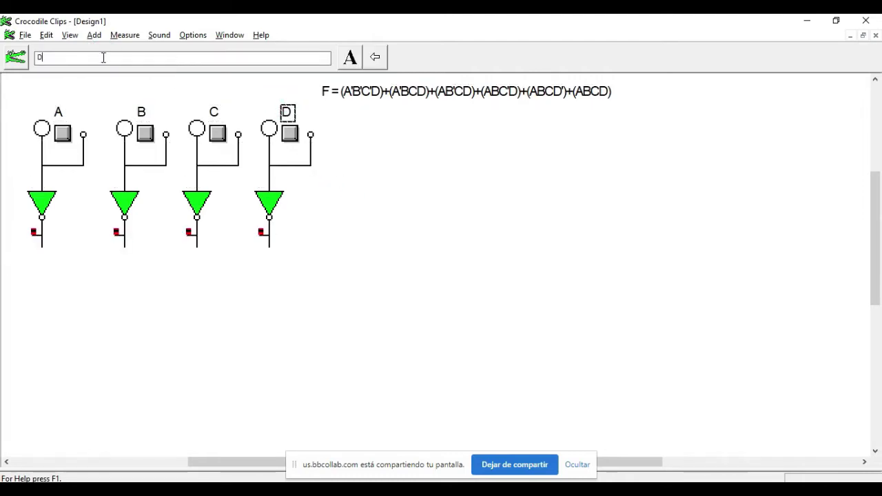
{"action": "left_click", "coordinate": [408, 200]}
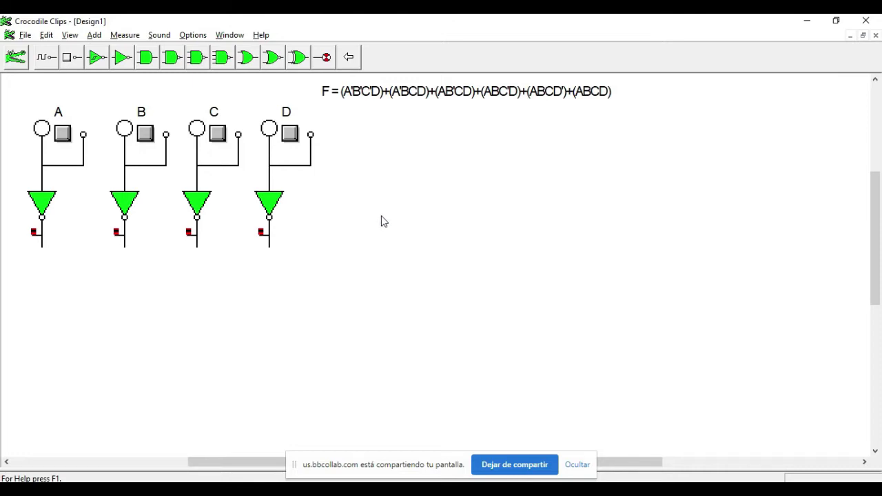
- Move the F equation further right and place three two-input AND gates below the inverters, two stacked and one to their right
{"action": "left_click_drag", "start_coordinate": [394, 94], "coordinate": [545, 92]}
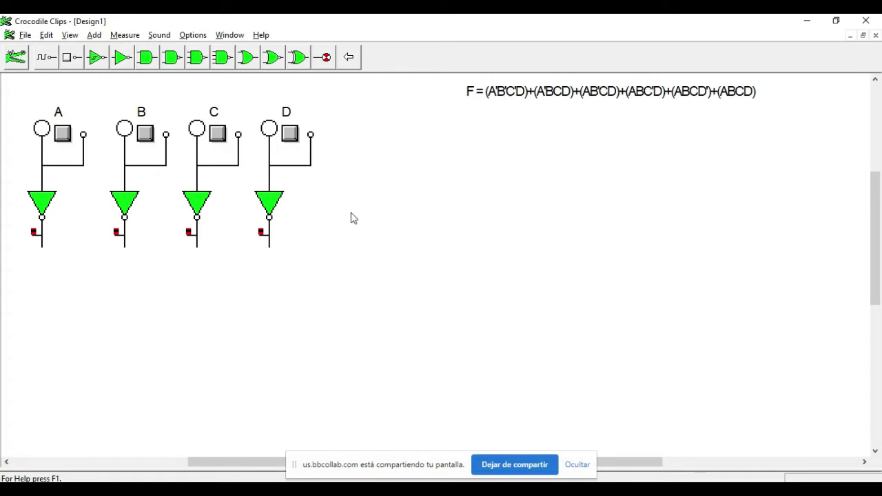
{"action": "left_click", "coordinate": [147, 59]}
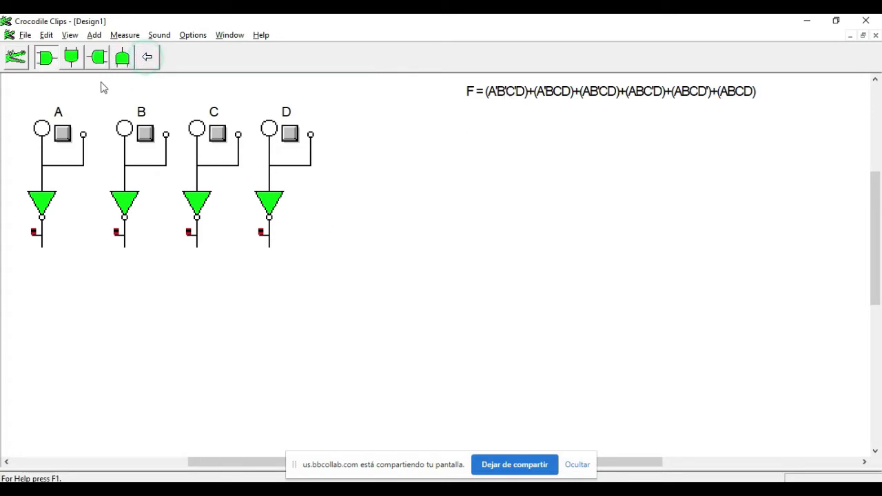
{"action": "left_click_drag", "start_coordinate": [52, 62], "coordinate": [348, 271]}
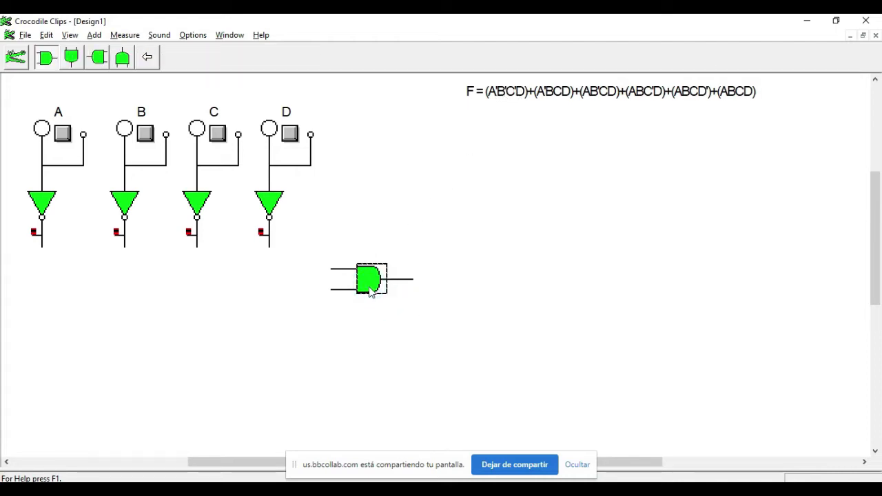
{"action": "left_click_drag", "start_coordinate": [370, 292], "coordinate": [332, 307]}
{"action": "left_click", "coordinate": [469, 306]}
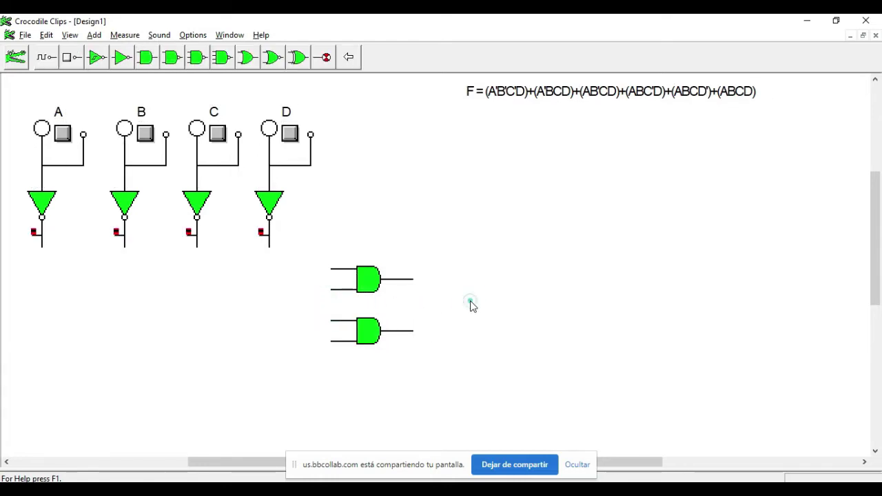
{"action": "key", "text": "ctrl+v"}
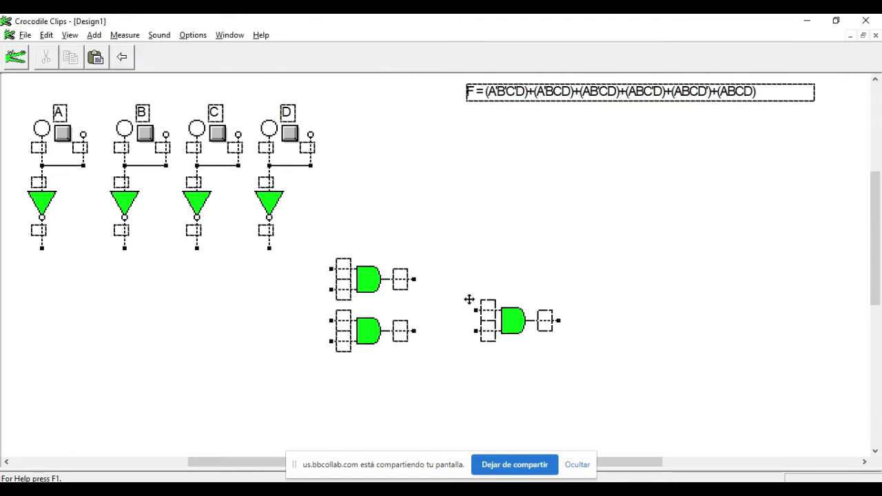
{"action": "left_click", "coordinate": [454, 286]}
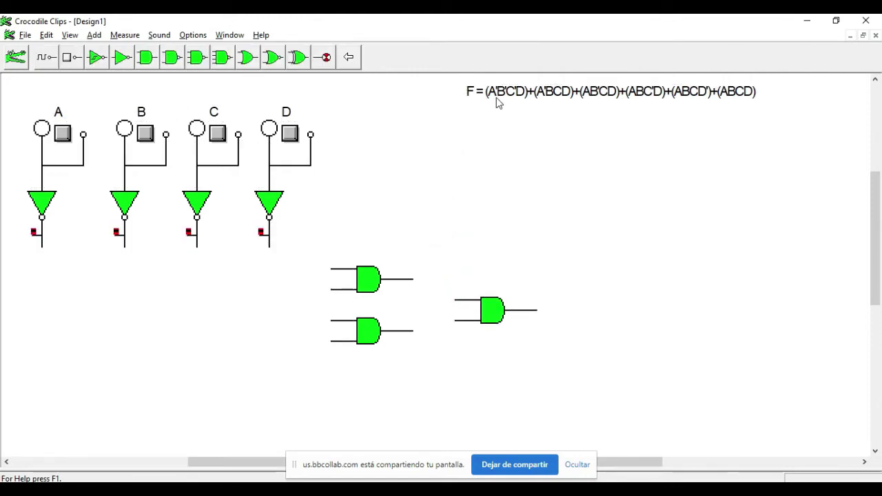
- Wire the upper AND gate's two inputs to the outputs of the A and B inverters
{"action": "left_click_drag", "start_coordinate": [331, 271], "coordinate": [63, 268]}
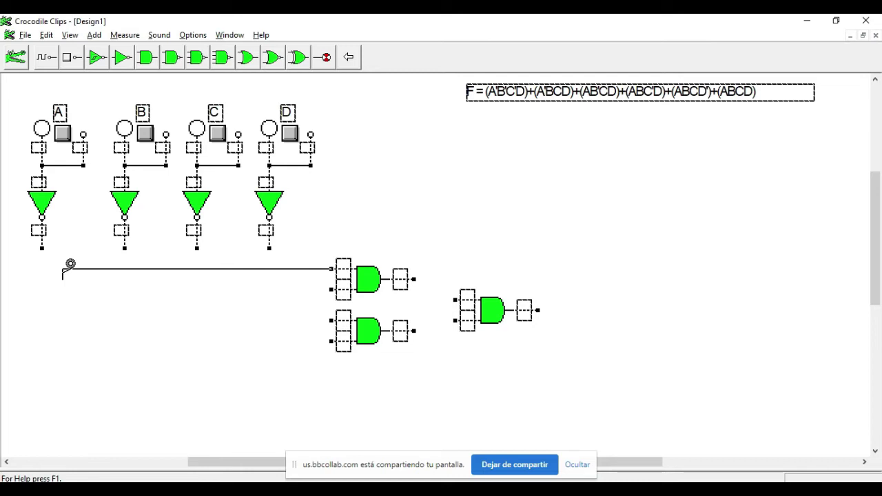
{"action": "left_click_drag", "start_coordinate": [70, 264], "coordinate": [42, 241]}
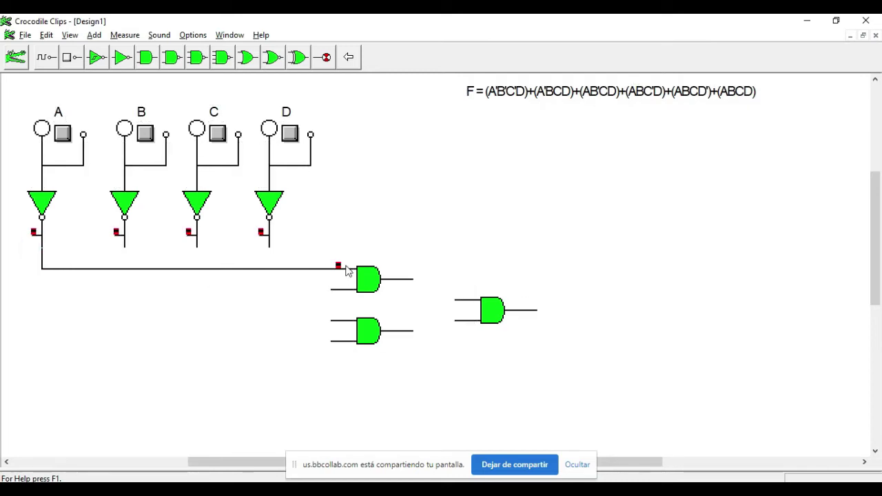
{"action": "left_click_drag", "start_coordinate": [332, 289], "coordinate": [124, 248]}
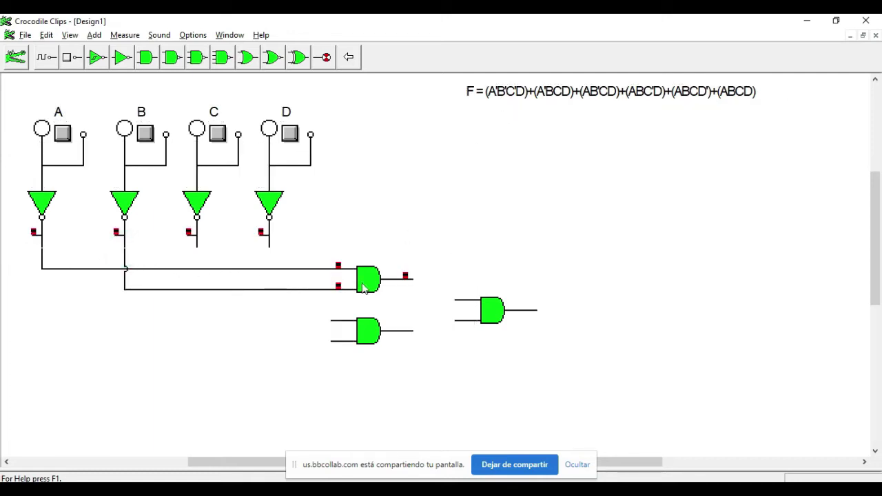
- Chain the other two AND gates after the first, feeding the second from the C inverter and the third directly from input D
{"action": "left_click_drag", "start_coordinate": [490, 309], "coordinate": [469, 299]}
{"action": "left_click_drag", "start_coordinate": [362, 335], "coordinate": [488, 377]}
{"action": "left_click", "coordinate": [473, 298]}
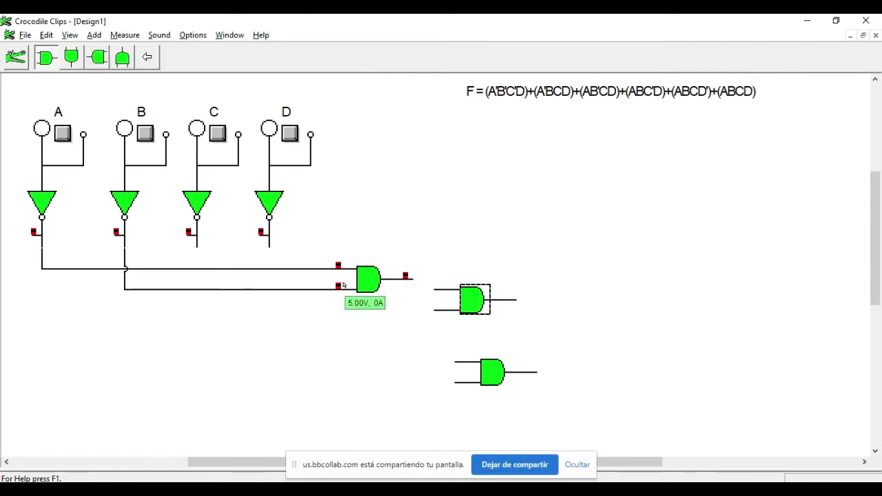
{"action": "mouse_move", "coordinate": [466, 303]}
{"action": "left_mouse_down"}
{"action": "mouse_move", "coordinate": [469, 288]}
{"action": "mouse_move", "coordinate": [445, 290]}
{"action": "mouse_move", "coordinate": [459, 299]}
{"action": "mouse_move", "coordinate": [447, 298]}
{"action": "mouse_move", "coordinate": [445, 316]}
{"action": "left_mouse_up"}
{"action": "left_click", "coordinate": [416, 288]}
{"action": "left_click_drag", "start_coordinate": [413, 284], "coordinate": [197, 249]}
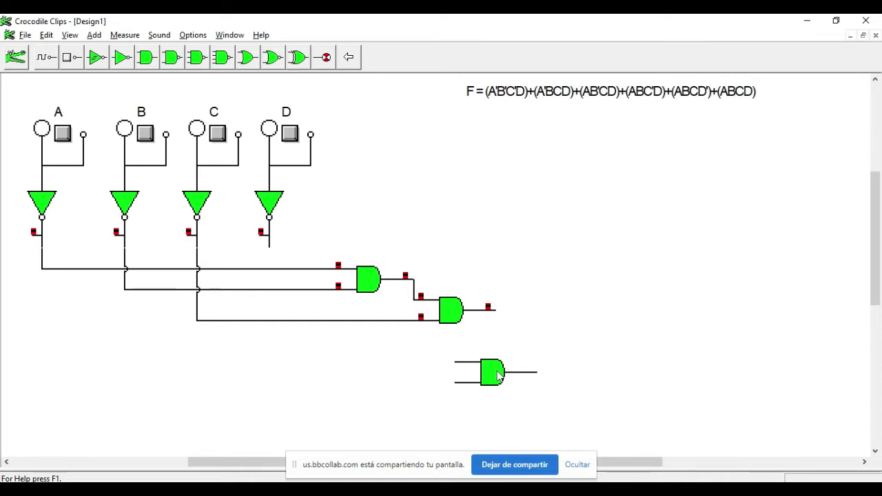
{"action": "left_click_drag", "start_coordinate": [500, 374], "coordinate": [322, 336]}
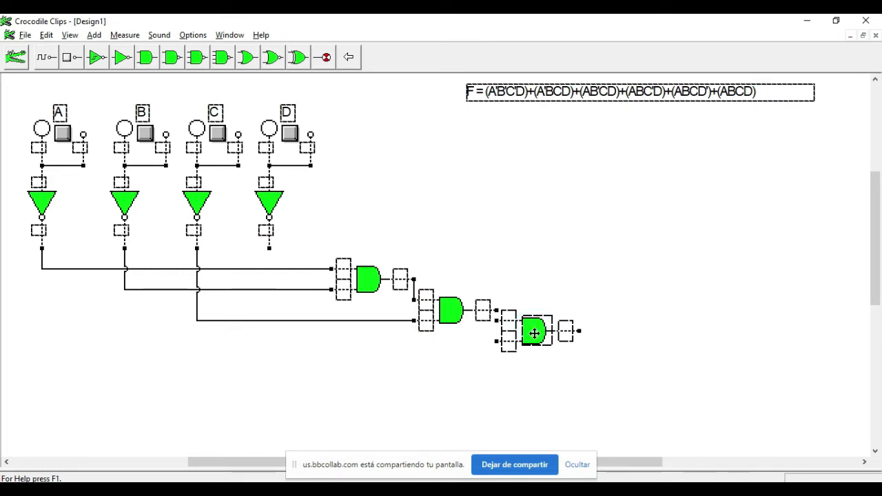
{"action": "left_click_drag", "start_coordinate": [498, 310], "coordinate": [314, 164]}
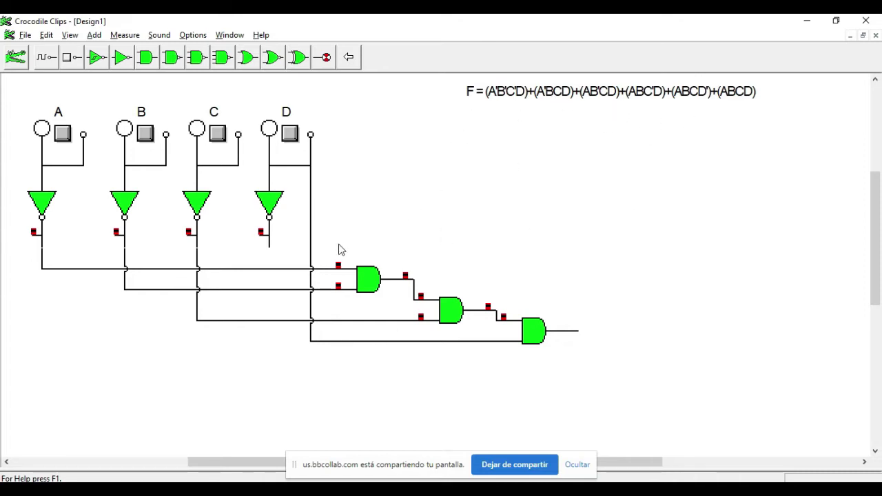
- Copy the chain of three AND gates and paste it directly below the original
{"action": "left_click_drag", "start_coordinate": [326, 233], "coordinate": [601, 391]}
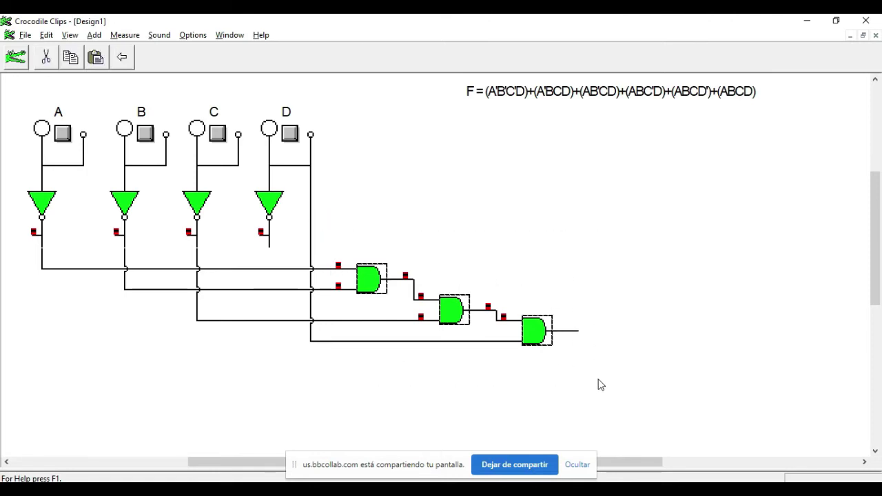
{"action": "key", "text": "ctrl+v"}
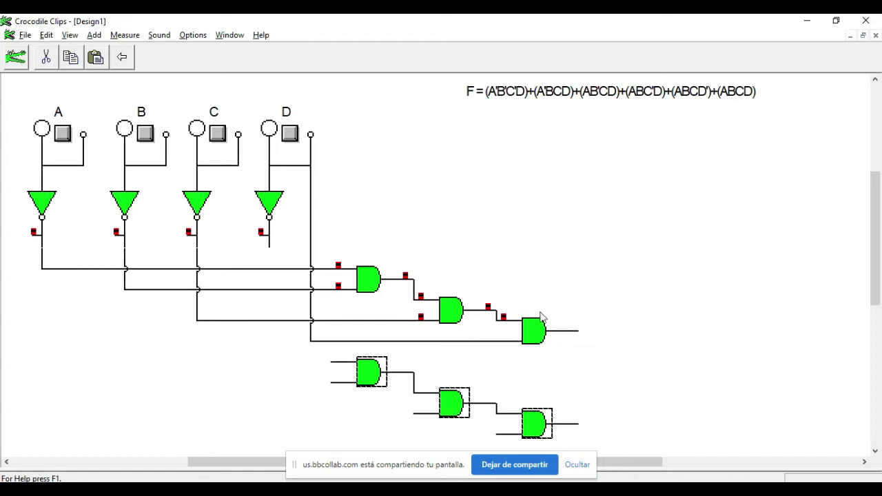
{"action": "left_click", "coordinate": [476, 240]}
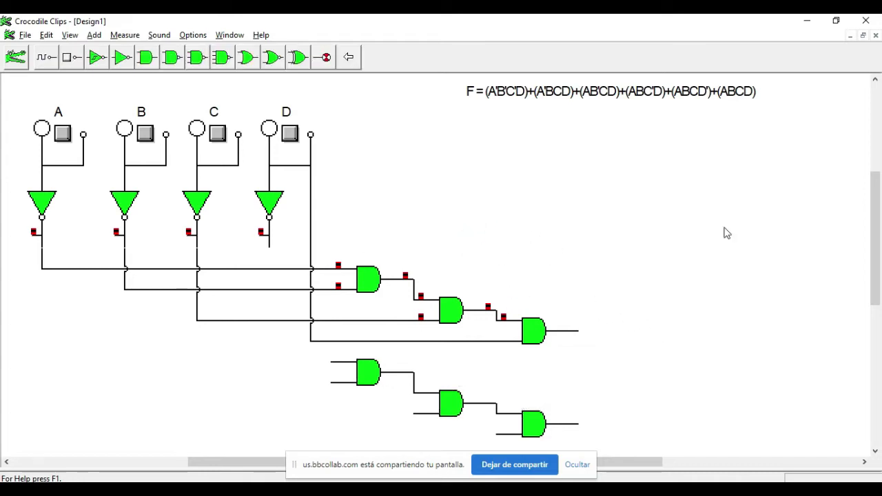
- Wire the second AND chain for the term A'BCD, using the A inverter's output and the direct B, C and D inputs
{"action": "left_click_drag", "start_coordinate": [873, 221], "coordinate": [639, 115]}
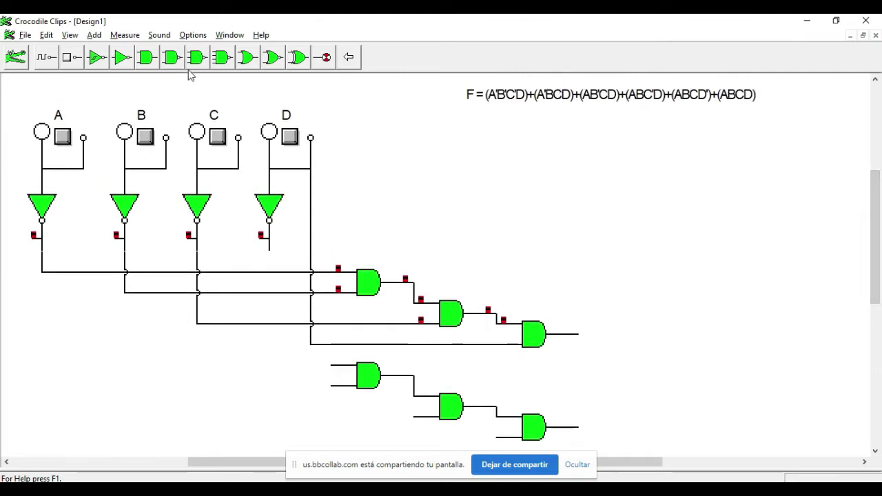
{"action": "left_click", "coordinate": [69, 34]}
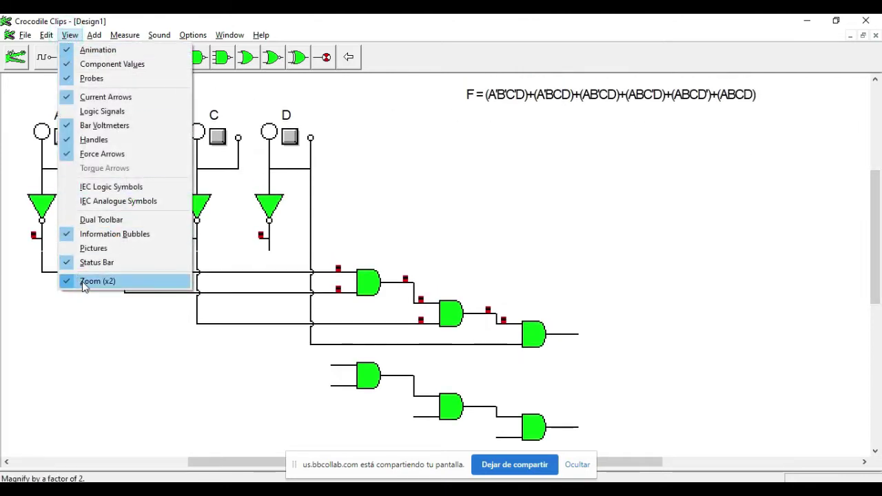
{"action": "left_click", "coordinate": [82, 281]}
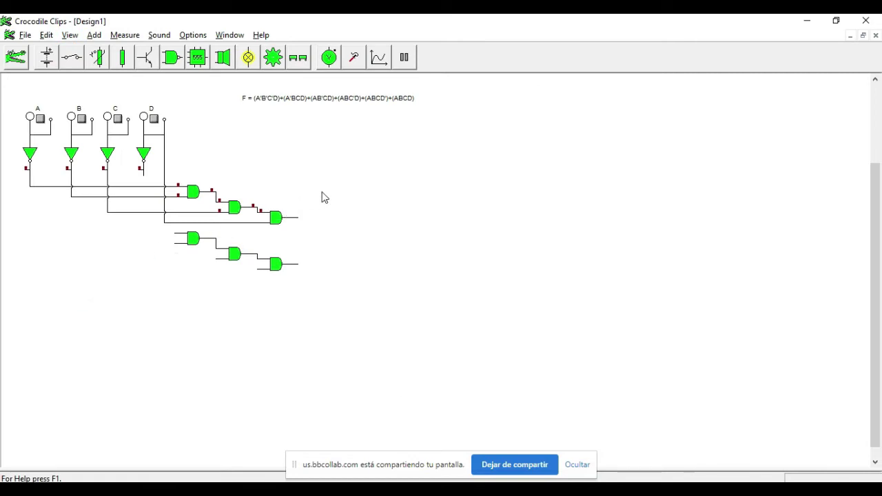
{"action": "left_click", "coordinate": [294, 100]}
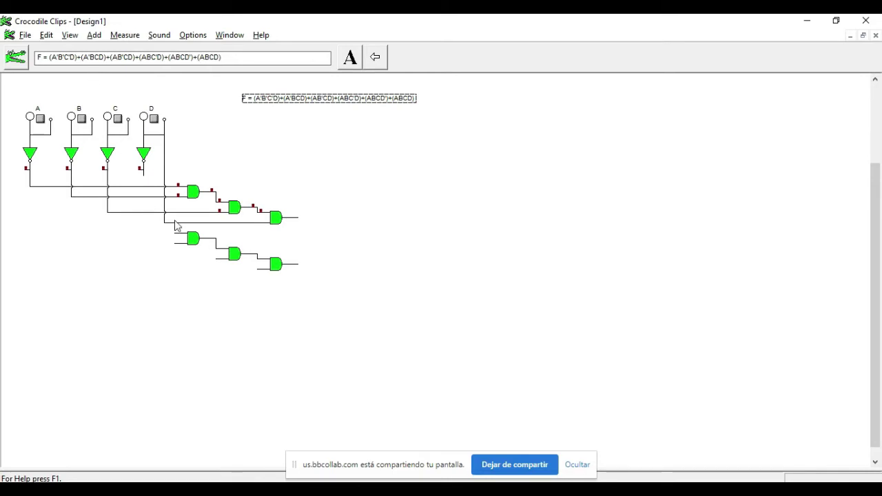
{"action": "left_click_drag", "start_coordinate": [178, 234], "coordinate": [30, 186]}
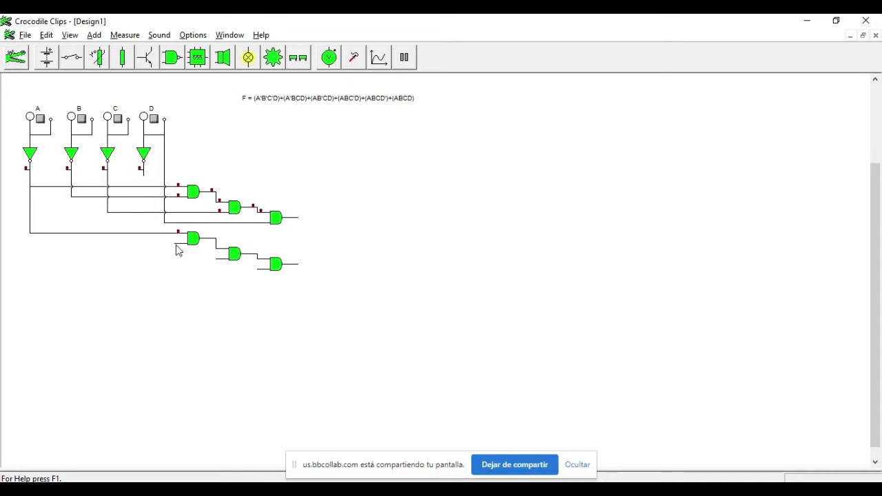
{"action": "left_click_drag", "start_coordinate": [177, 242], "coordinate": [91, 133]}
{"action": "left_click_drag", "start_coordinate": [218, 264], "coordinate": [126, 130]}
{"action": "left_click_drag", "start_coordinate": [259, 270], "coordinate": [164, 222]}
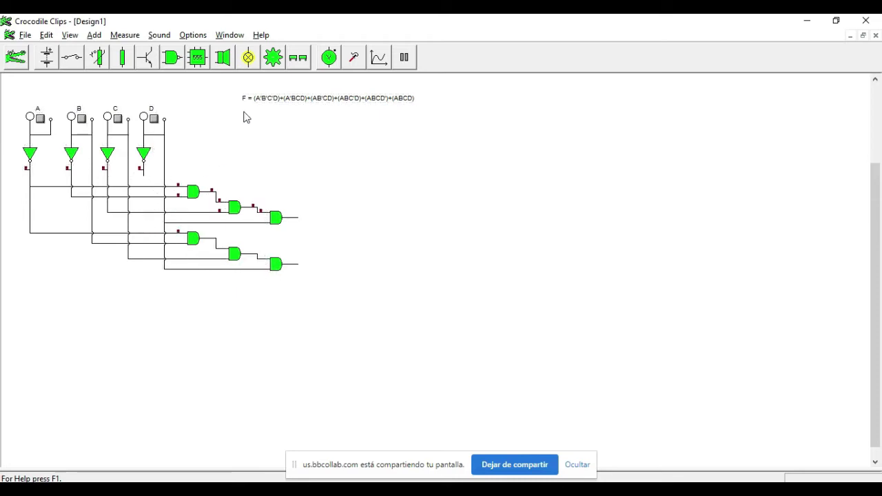
{"action": "left_click", "coordinate": [73, 39]}
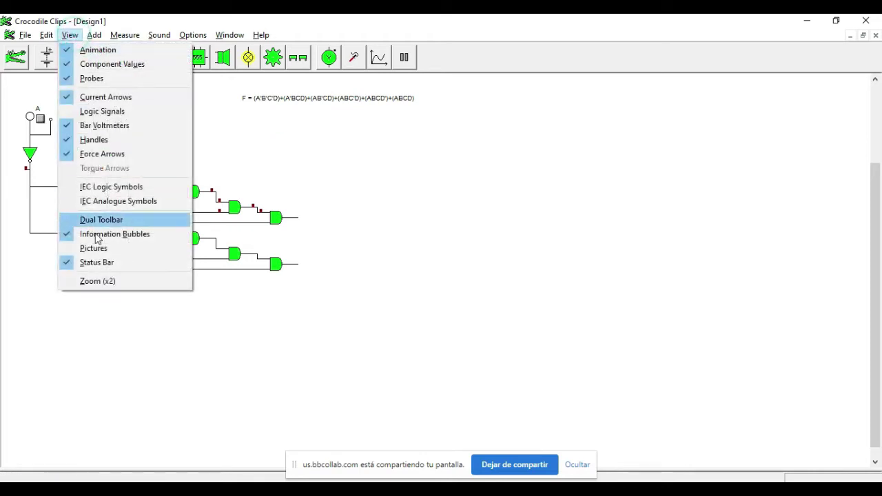
{"action": "left_click", "coordinate": [86, 283]}
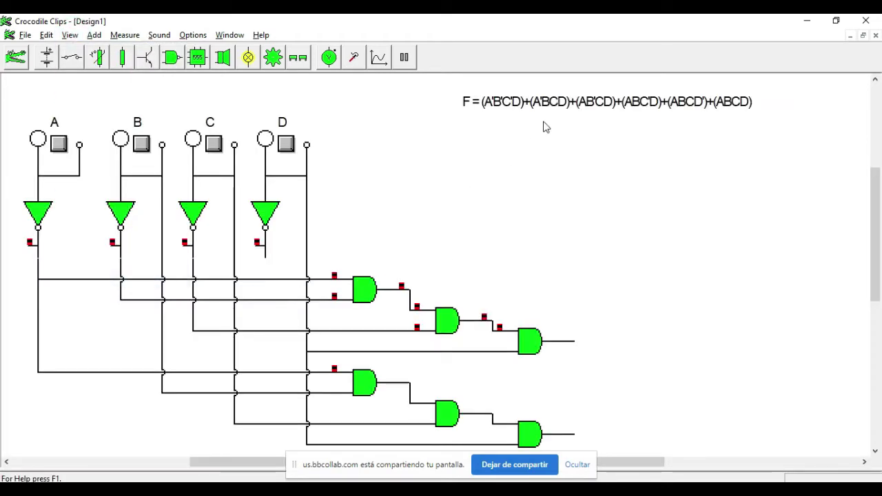
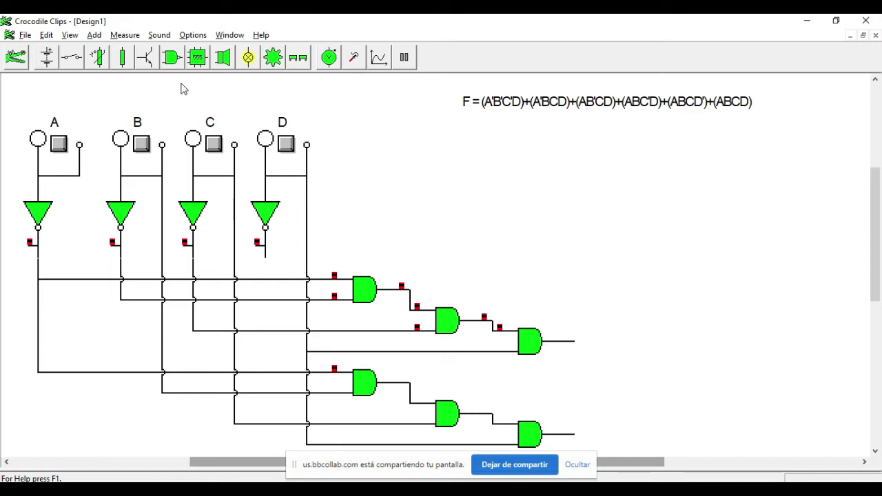
{"action": "left_click", "coordinate": [69, 34]}
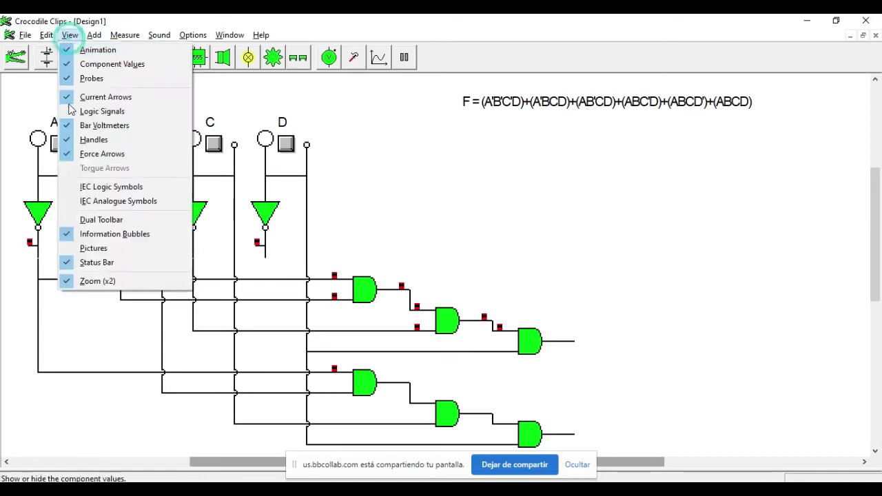
{"action": "left_click", "coordinate": [85, 279]}
- Paste a third copy of the AND gate chain below the second one
{"action": "left_click", "coordinate": [228, 344]}
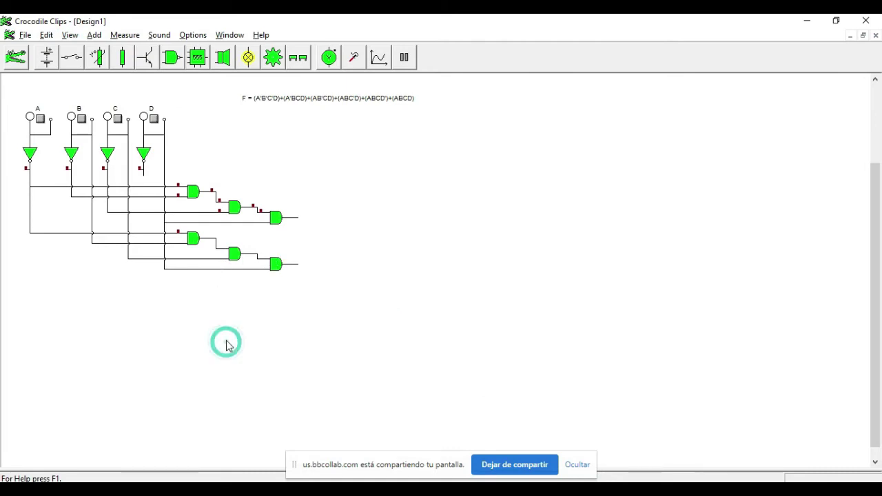
{"action": "key", "text": "ctrl+v"}
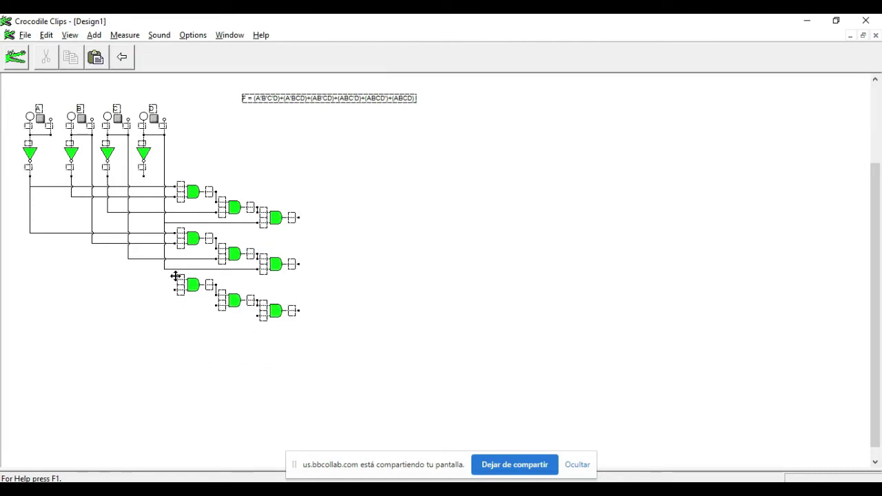
{"action": "left_click", "coordinate": [175, 276]}
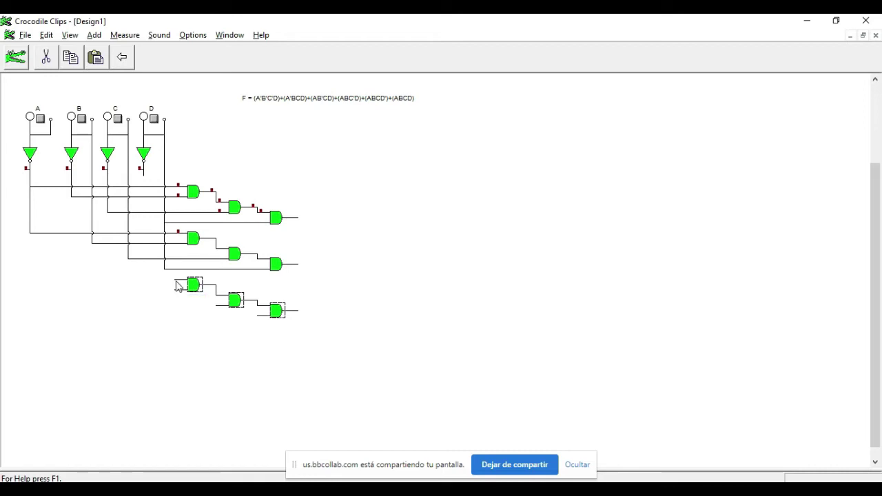
- Wire the third AND chain for the term AB'CD, using the B inverter's output and the direct A, C and D inputs
{"action": "left_click_drag", "start_coordinate": [177, 283], "coordinate": [51, 122]}
{"action": "left_click_drag", "start_coordinate": [177, 289], "coordinate": [77, 187]}
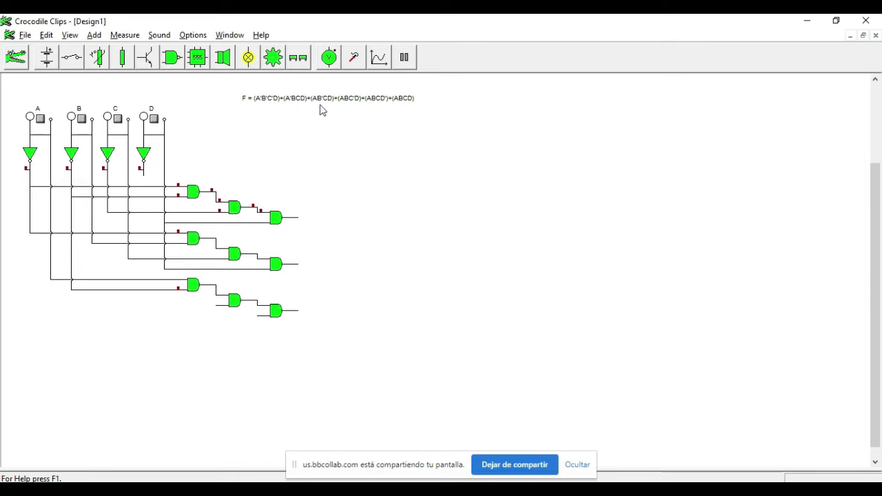
{"action": "left_click_drag", "start_coordinate": [216, 307], "coordinate": [128, 258]}
{"action": "left_click_drag", "start_coordinate": [259, 315], "coordinate": [165, 272]}
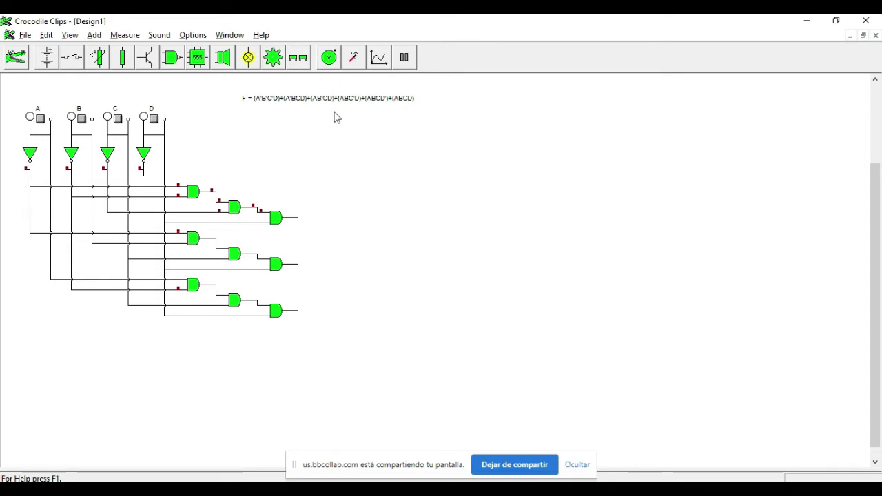
- Paste a fourth copy of the AND gate chain and align it directly below the third one
{"action": "left_click", "coordinate": [404, 283]}
{"action": "key", "text": "ctrl+v"}
{"action": "left_click_drag", "start_coordinate": [395, 288], "coordinate": [174, 321]}
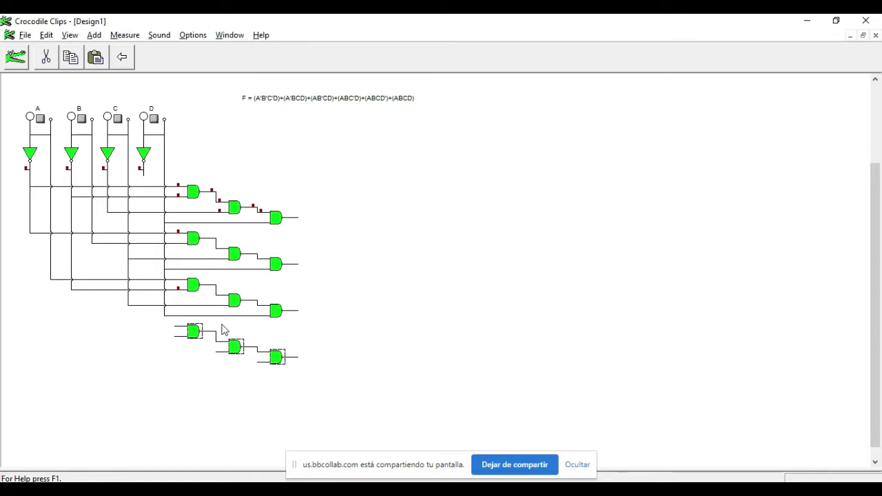
- Wire the fourth AND chain for the term ABC'D, using the C inverter's output and the direct A, B and D inputs
{"action": "left_click_drag", "start_coordinate": [176, 327], "coordinate": [50, 279]}
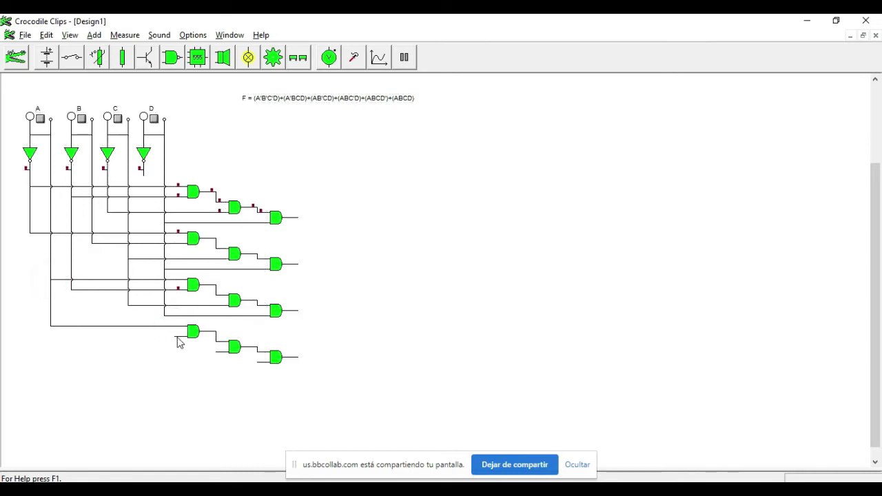
{"action": "left_click_drag", "start_coordinate": [175, 342], "coordinate": [92, 245]}
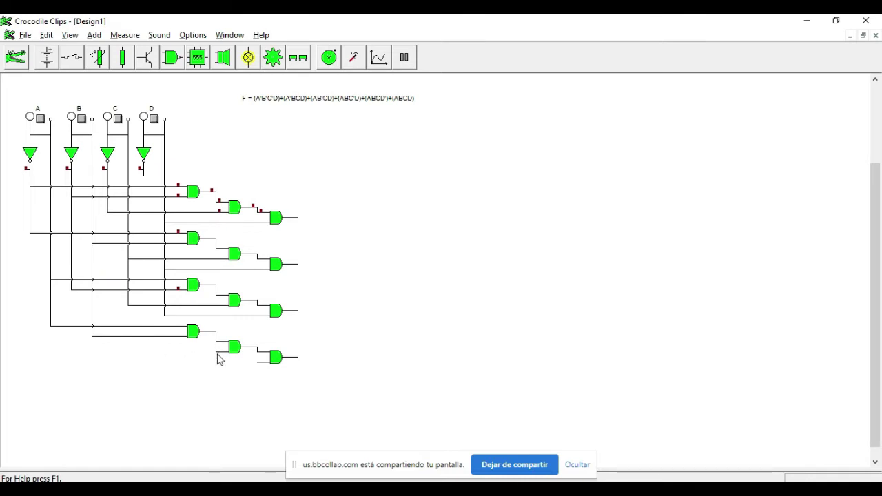
{"action": "left_click_drag", "start_coordinate": [218, 354], "coordinate": [111, 204]}
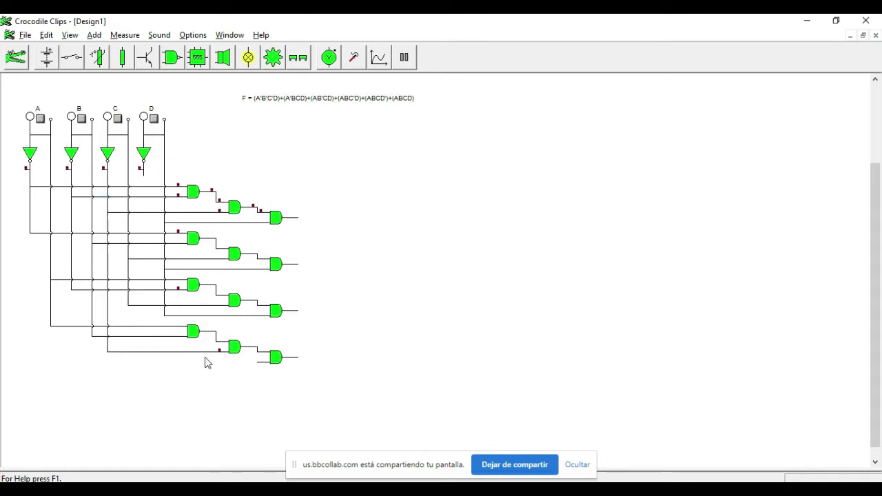
{"action": "left_click_drag", "start_coordinate": [258, 364], "coordinate": [163, 313]}
- Paste a fifth copy of the AND gate chain and align it directly below the fourth one
{"action": "left_click", "coordinate": [366, 370]}
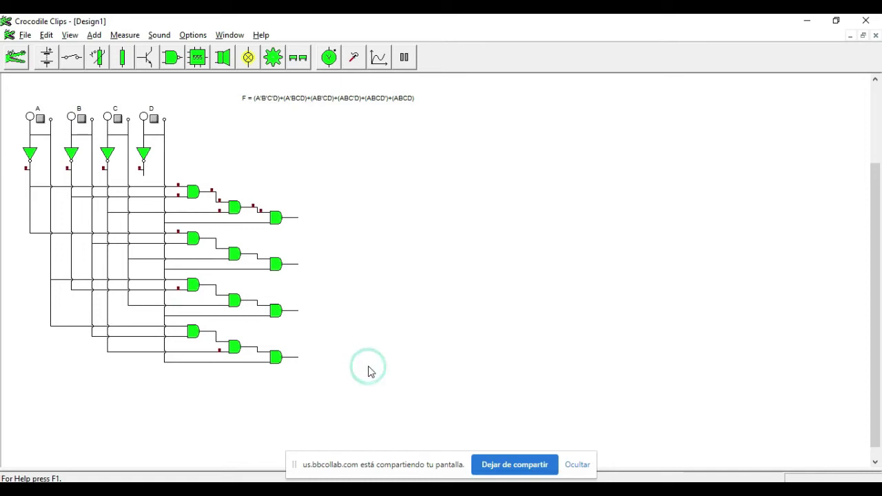
{"action": "key", "text": "ctrl+v"}
{"action": "left_click_drag", "start_coordinate": [350, 372], "coordinate": [168, 370]}
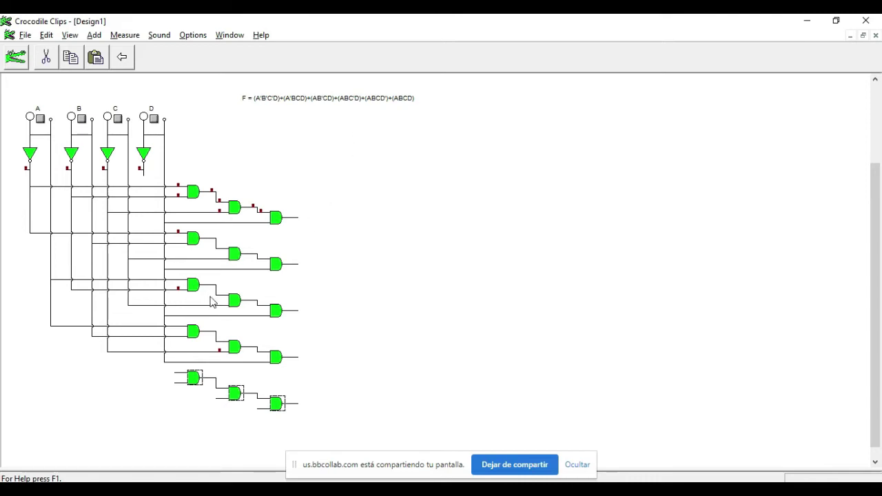
- Wire the fifth AND chain for the term ABCD', using the direct A, B and C inputs and the D inverter's output
{"action": "mouse_move", "coordinate": [176, 373]}
{"action": "left_mouse_down"}
{"action": "mouse_move", "coordinate": [85, 341]}
{"action": "mouse_move", "coordinate": [51, 340]}
{"action": "mouse_move", "coordinate": [57, 320]}
{"action": "mouse_move", "coordinate": [50, 326]}
{"action": "left_mouse_up"}
{"action": "mouse_move", "coordinate": [177, 381]}
{"action": "left_mouse_down"}
{"action": "mouse_move", "coordinate": [181, 374]}
{"action": "mouse_move", "coordinate": [106, 363]}
{"action": "mouse_move", "coordinate": [103, 326]}
{"action": "mouse_move", "coordinate": [92, 328]}
{"action": "left_mouse_up"}
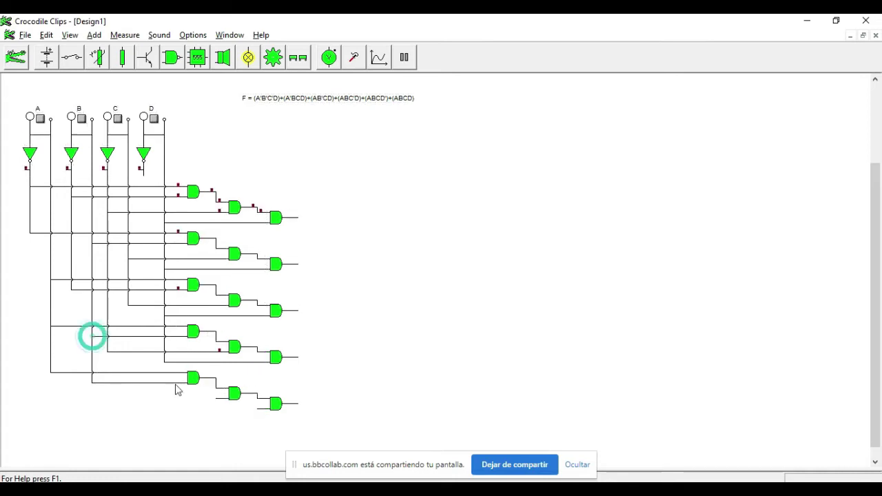
{"action": "mouse_move", "coordinate": [215, 400]}
{"action": "left_click_drag", "start_coordinate": [224, 389], "coordinate": [127, 306]}
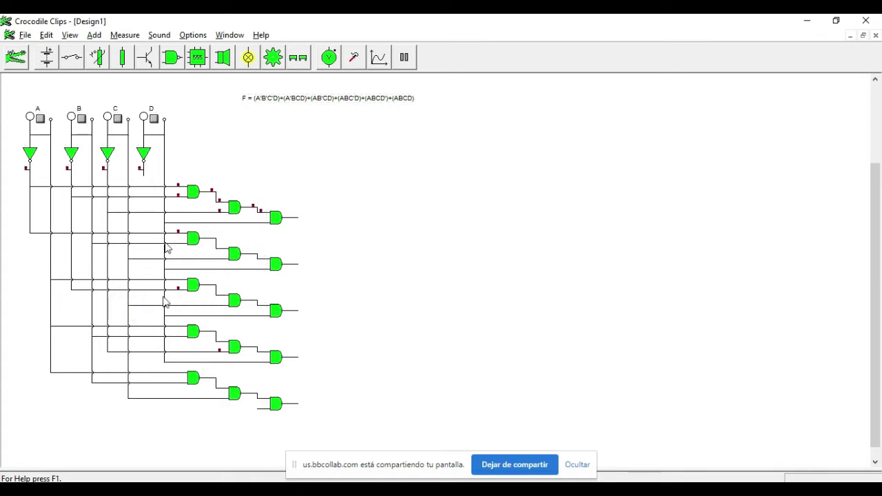
{"action": "left_click_drag", "start_coordinate": [259, 409], "coordinate": [143, 171]}
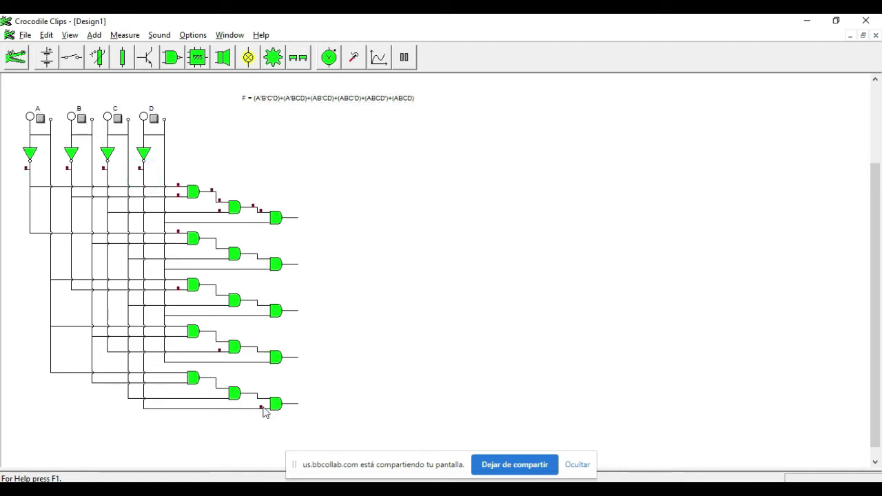
- Paste a sixth copy of the AND gate chain below the fifth one
{"action": "mouse_move", "coordinate": [264, 412]}
{"action": "key", "text": "ctrl+v"}
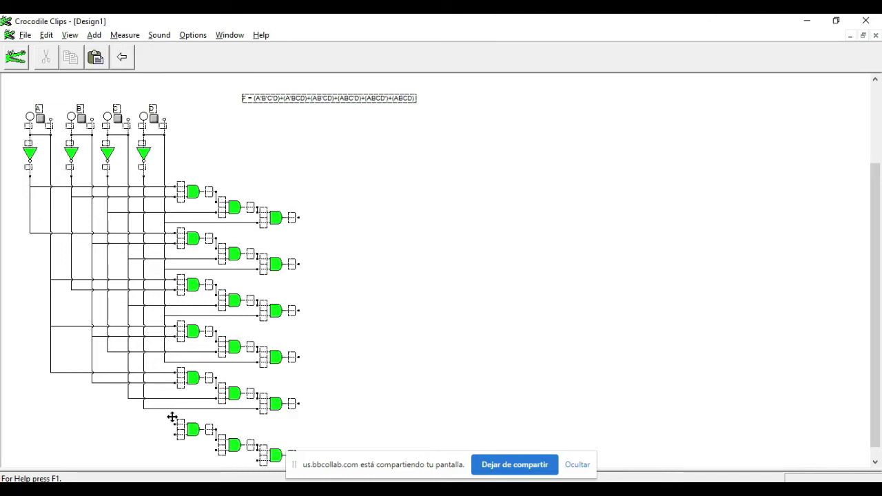
{"action": "left_click", "coordinate": [171, 417]}
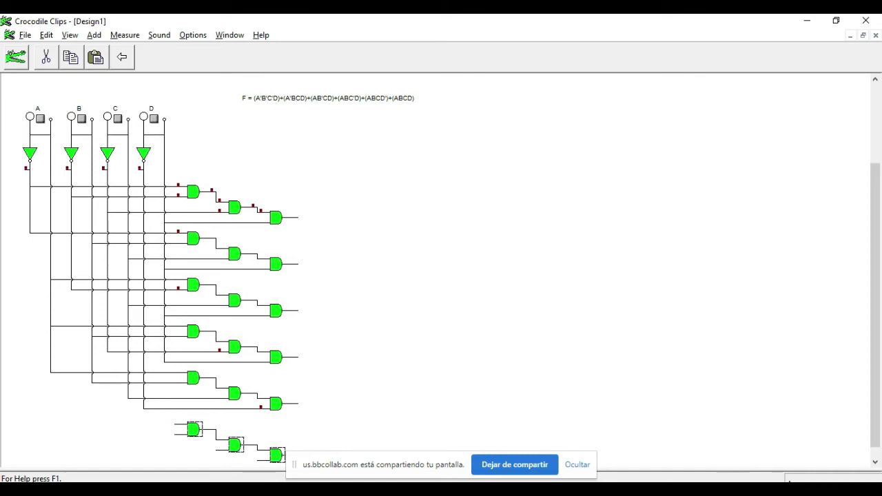
- Wire the sixth AND chain for the term ABCD, using the direct A, B, C and D inputs
{"action": "left_click", "coordinate": [874, 464]}
{"action": "left_click", "coordinate": [874, 463]}
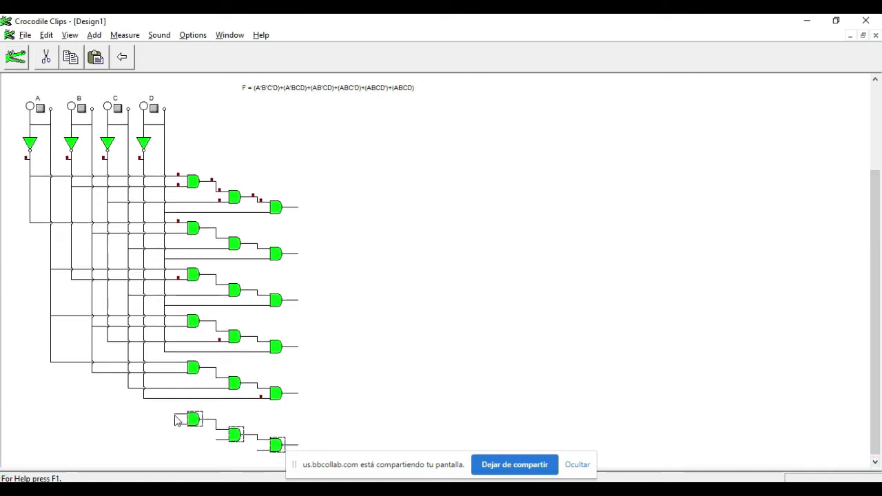
{"action": "mouse_move", "coordinate": [176, 414]}
{"action": "left_mouse_down"}
{"action": "mouse_move", "coordinate": [183, 406]}
{"action": "mouse_move", "coordinate": [50, 394]}
{"action": "mouse_move", "coordinate": [49, 361]}
{"action": "left_mouse_up"}
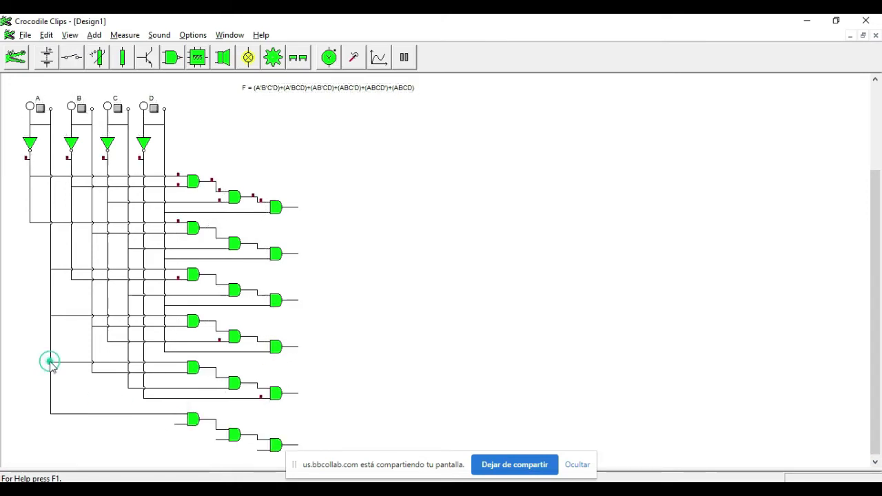
{"action": "left_click_drag", "start_coordinate": [176, 430], "coordinate": [92, 375]}
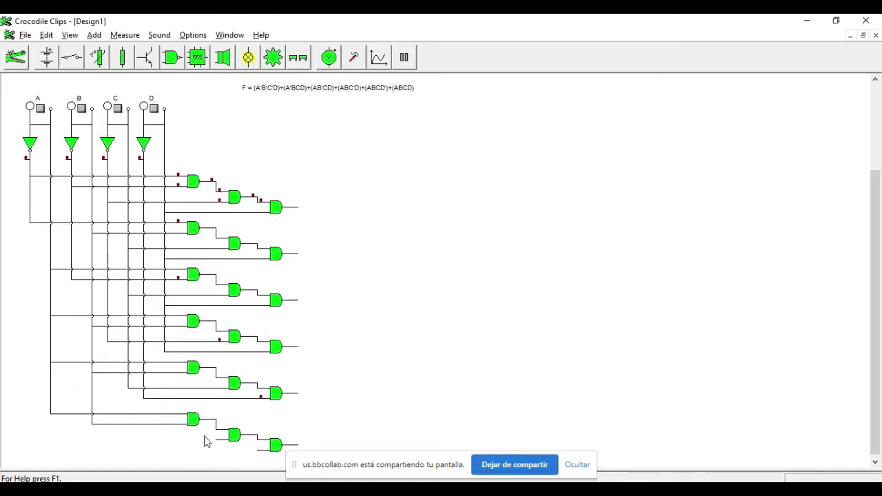
{"action": "left_click_drag", "start_coordinate": [215, 443], "coordinate": [128, 387]}
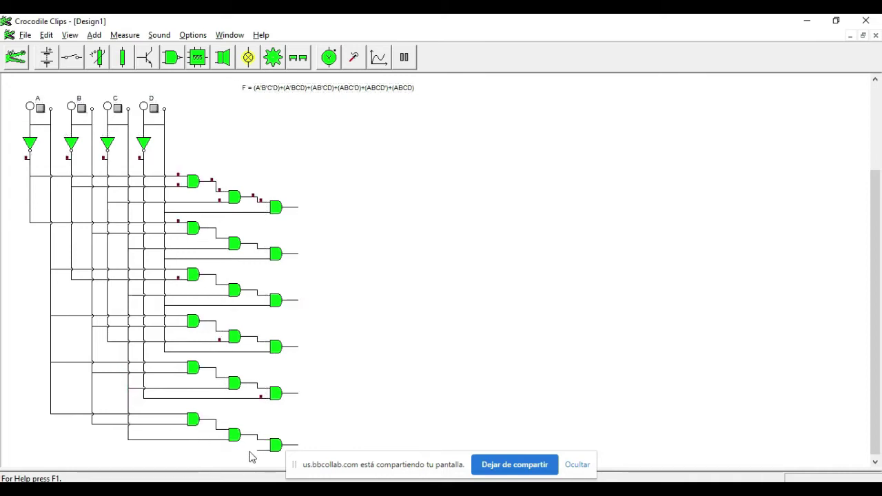
{"action": "left_click_drag", "start_coordinate": [259, 455], "coordinate": [171, 341]}
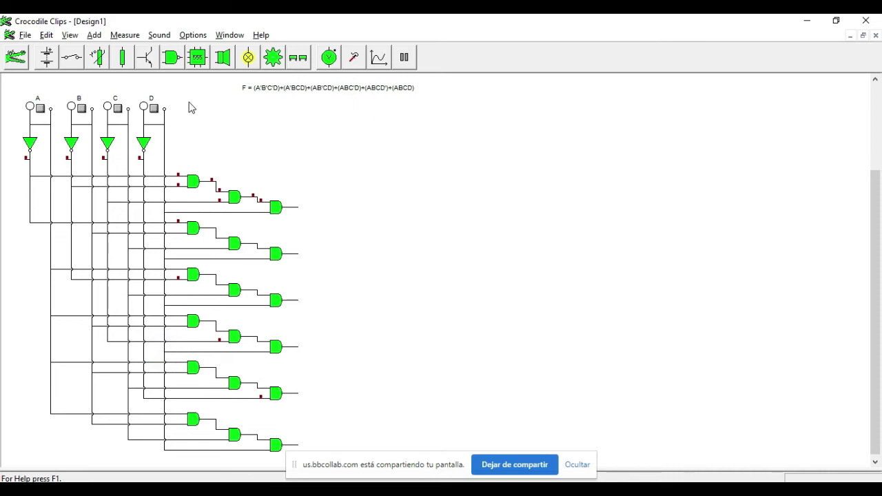
- Open the set of logic gate components
{"action": "left_click", "coordinate": [173, 59]}
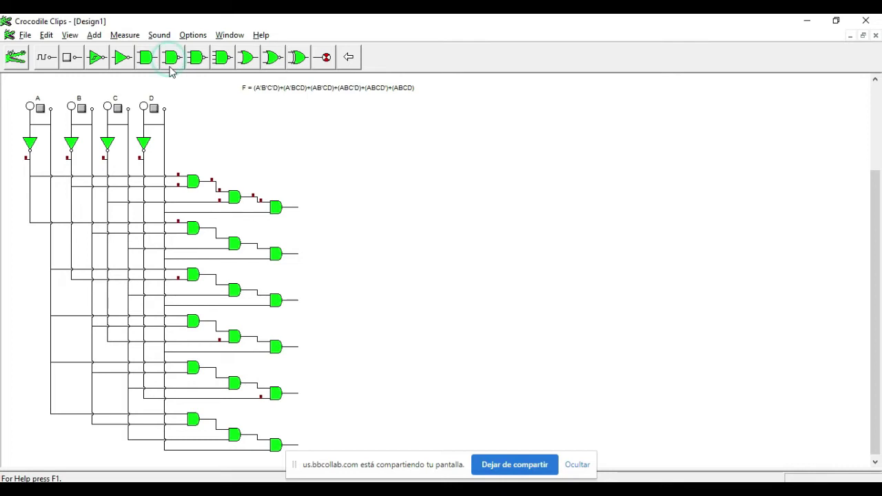
- Add an OR gate and wire the outputs of the first and second AND rows into its two inputs
{"action": "left_click", "coordinate": [246, 59]}
{"action": "left_click_drag", "start_coordinate": [47, 61], "coordinate": [328, 235]}
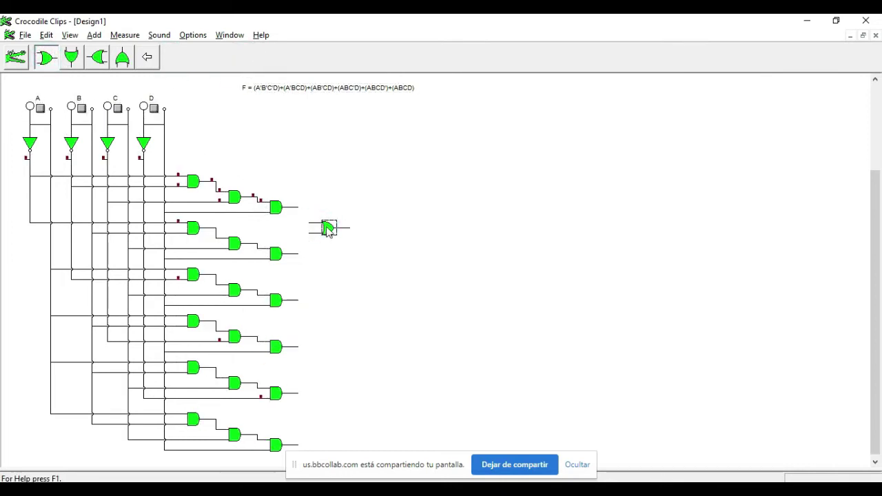
{"action": "left_click_drag", "start_coordinate": [300, 208], "coordinate": [309, 222]}
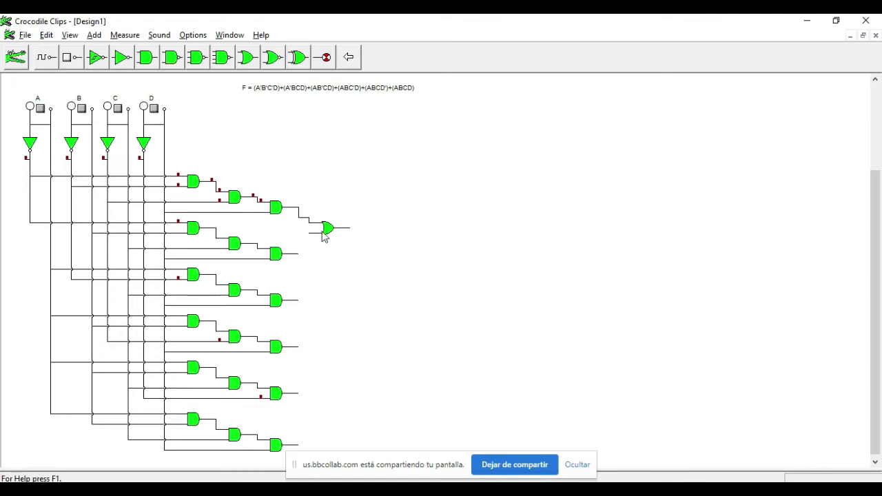
{"action": "left_click_drag", "start_coordinate": [326, 233], "coordinate": [338, 231]}
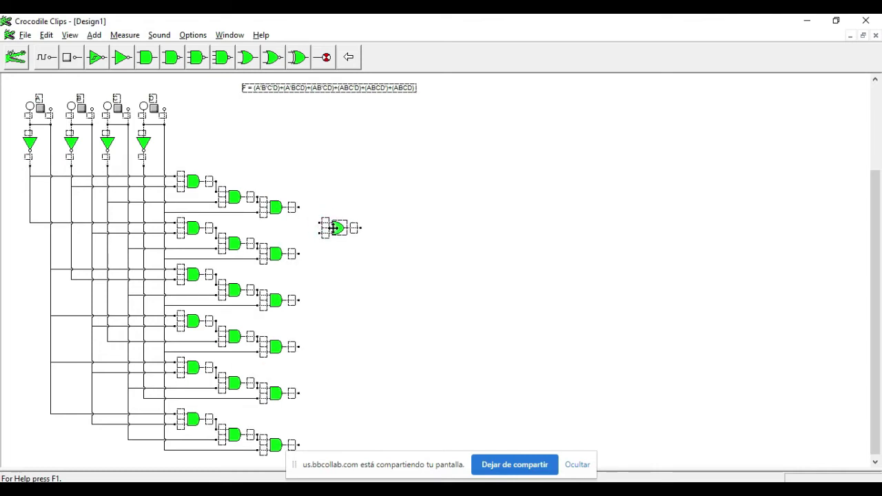
{"action": "left_click_drag", "start_coordinate": [297, 206], "coordinate": [317, 223]}
{"action": "left_click_drag", "start_coordinate": [298, 254], "coordinate": [327, 226]}
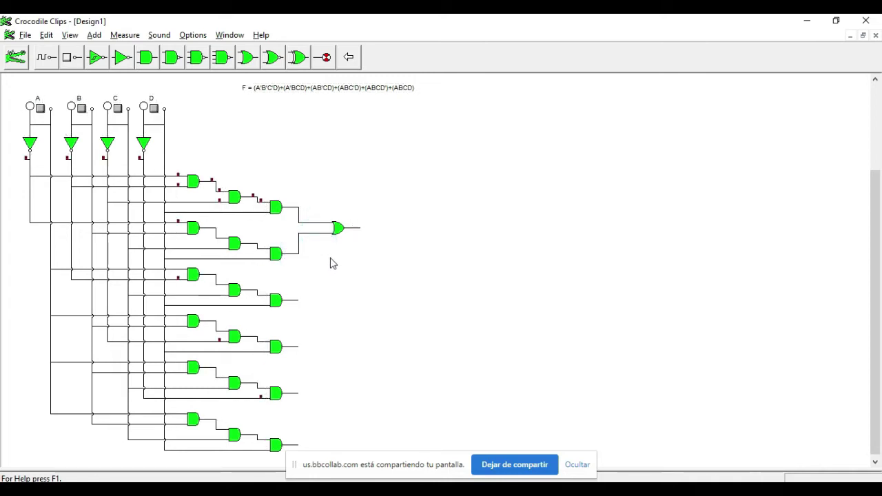
- Duplicate the OR gate below the first and feed it from the first OR's output and the third AND row
{"action": "left_click", "coordinate": [335, 227]}
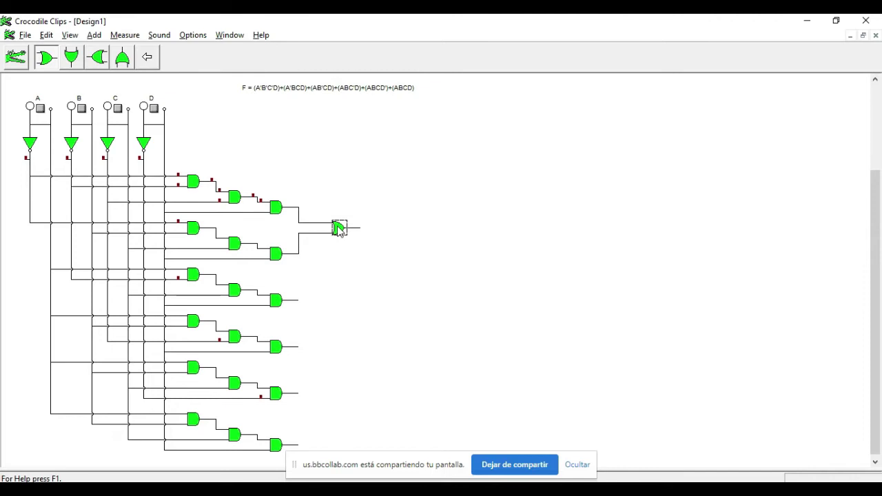
{"action": "key", "text": "ctrl+c"}
{"action": "key", "text": "ctrl+v"}
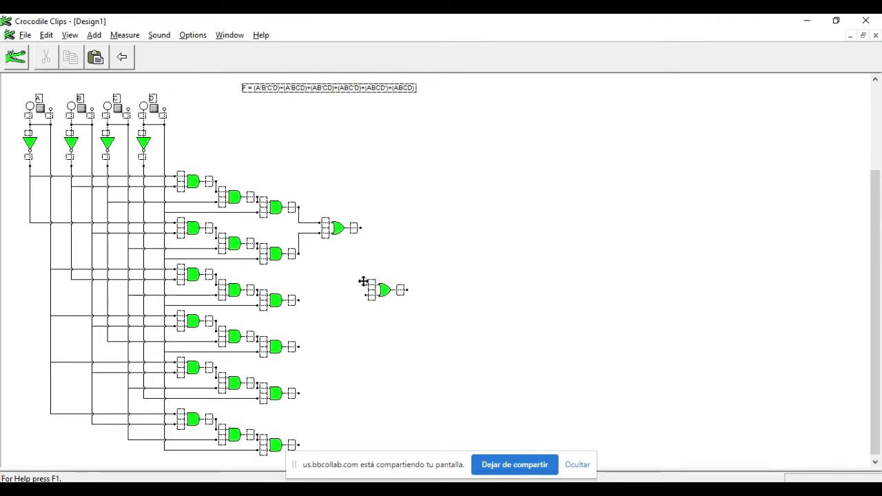
{"action": "left_click", "coordinate": [364, 282]}
{"action": "mouse_move", "coordinate": [359, 229]}
{"action": "left_mouse_down"}
{"action": "mouse_move", "coordinate": [372, 276]}
{"action": "mouse_move", "coordinate": [299, 300]}
{"action": "left_mouse_up"}
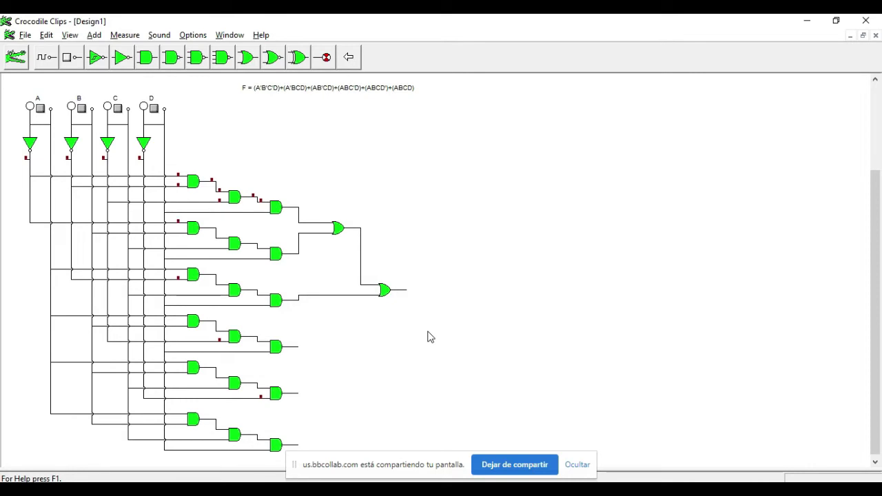
- Paste a third OR gate and connect the second OR's output and the fourth AND row to its inputs
{"action": "key", "text": "ctrl+v"}
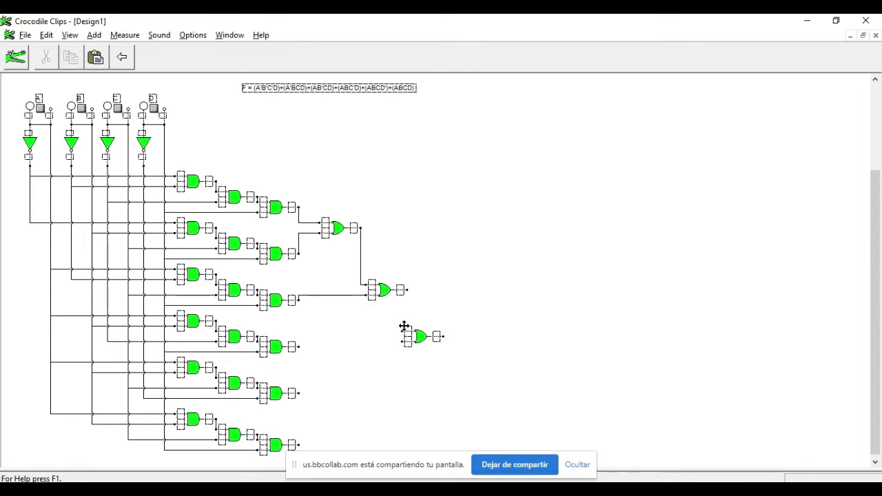
{"action": "left_click", "coordinate": [403, 333]}
{"action": "left_click_drag", "start_coordinate": [404, 331], "coordinate": [432, 340]}
{"action": "left_click_drag", "start_coordinate": [405, 290], "coordinate": [297, 346]}
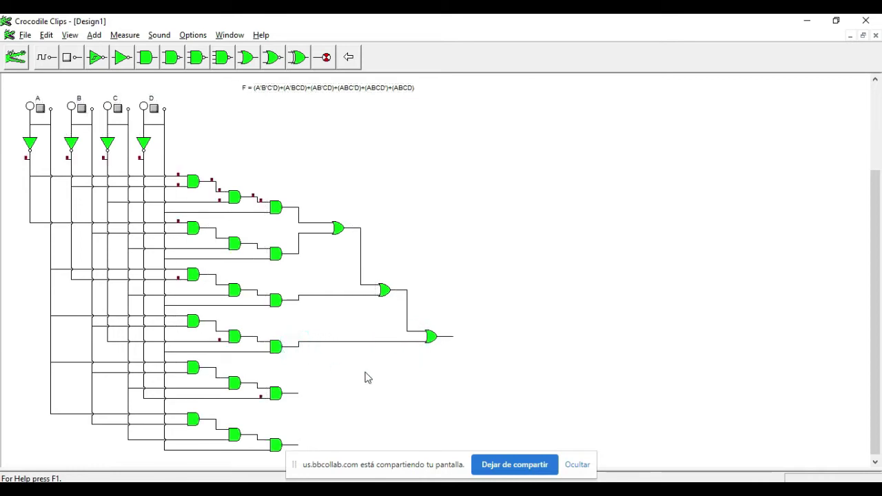
- Paste a fourth OR gate and connect the third OR's output and the fifth AND row to it
{"action": "key", "text": "ctrl+v"}
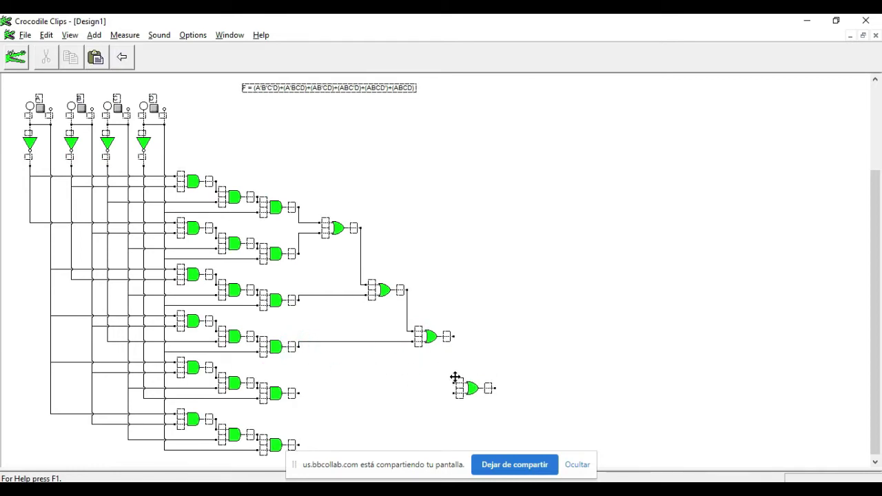
{"action": "left_click", "coordinate": [454, 378]}
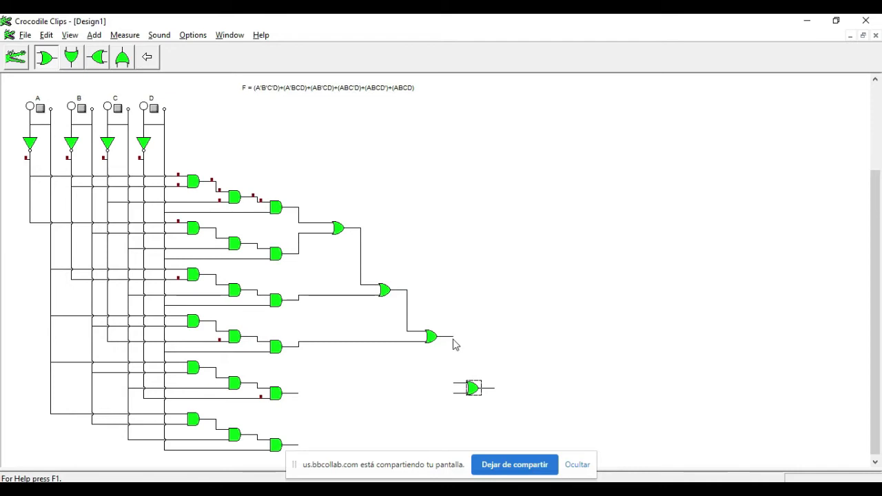
{"action": "left_click_drag", "start_coordinate": [452, 338], "coordinate": [301, 398]}
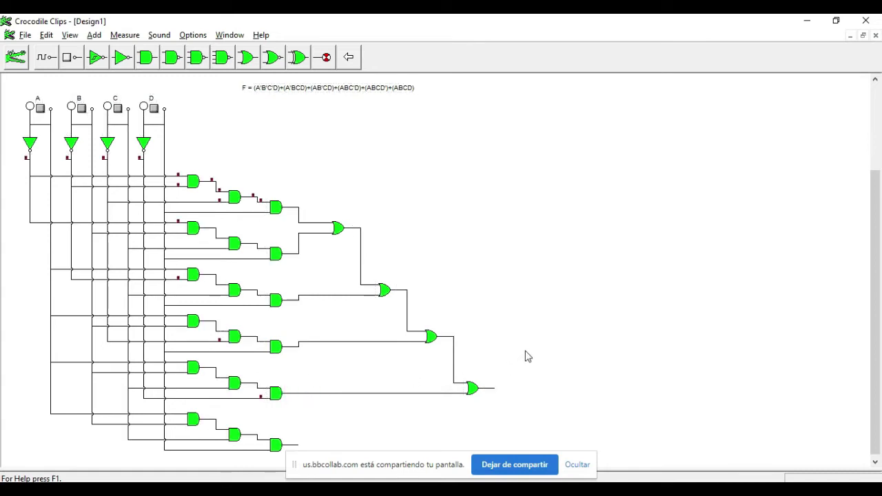
- Paste a fifth OR gate joining the fourth OR's output with the last AND row, and attach an indicator lamp to its output
{"action": "key", "text": "ctrl+v"}
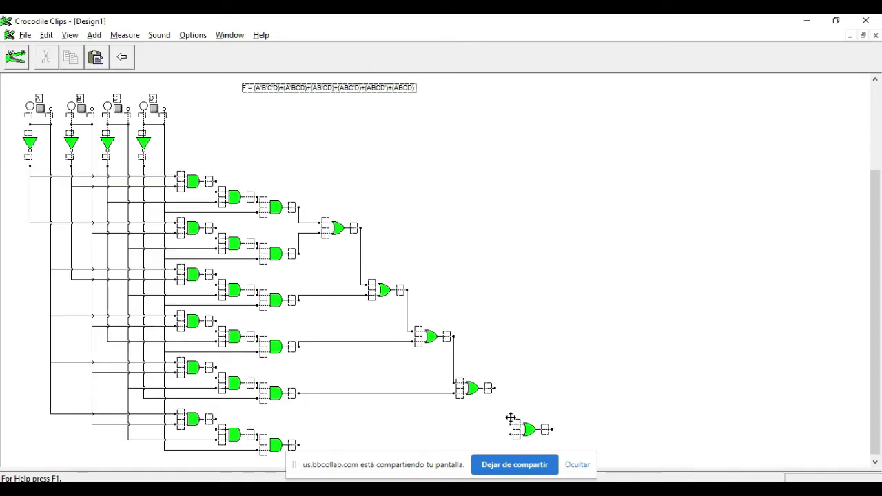
{"action": "left_click", "coordinate": [502, 419]}
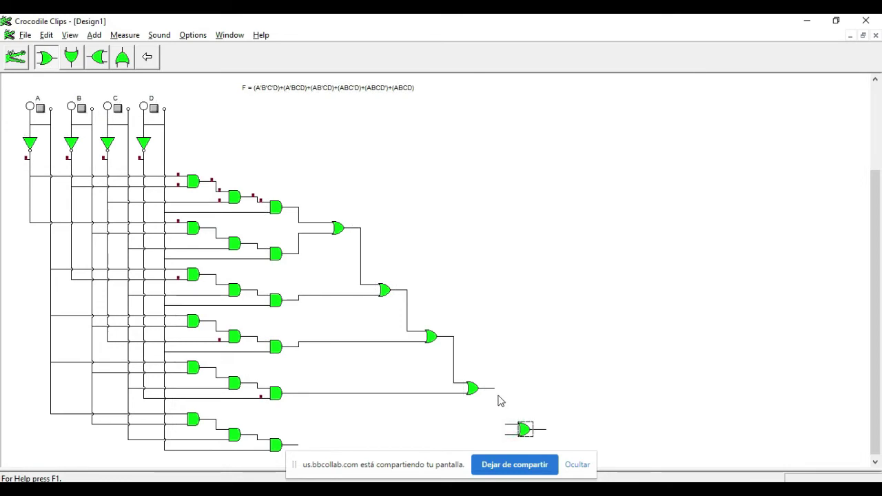
{"action": "mouse_move", "coordinate": [495, 394]}
{"action": "left_mouse_down"}
{"action": "mouse_move", "coordinate": [510, 400]}
{"action": "mouse_move", "coordinate": [510, 425]}
{"action": "mouse_move", "coordinate": [354, 451]}
{"action": "mouse_move", "coordinate": [305, 431]}
{"action": "mouse_move", "coordinate": [300, 442]}
{"action": "left_mouse_up"}
{"action": "left_click", "coordinate": [511, 426]}
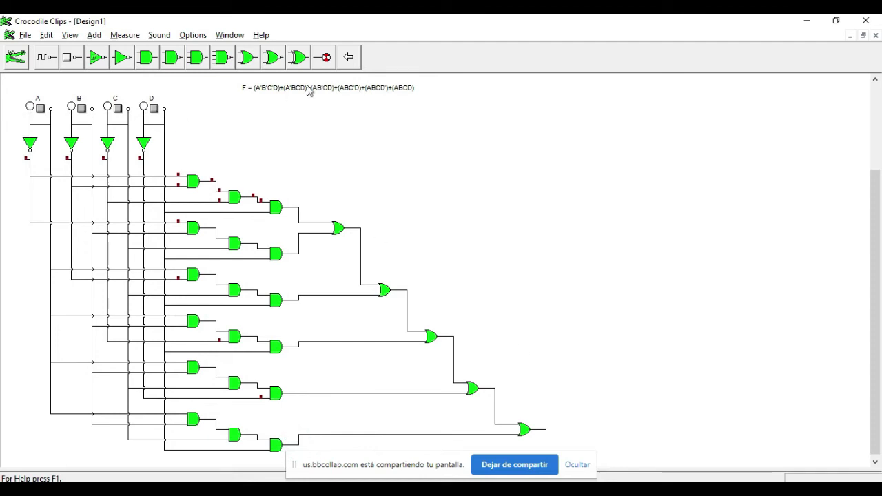
{"action": "left_click", "coordinate": [325, 59]}
{"action": "left_click_drag", "start_coordinate": [46, 59], "coordinate": [558, 427]}
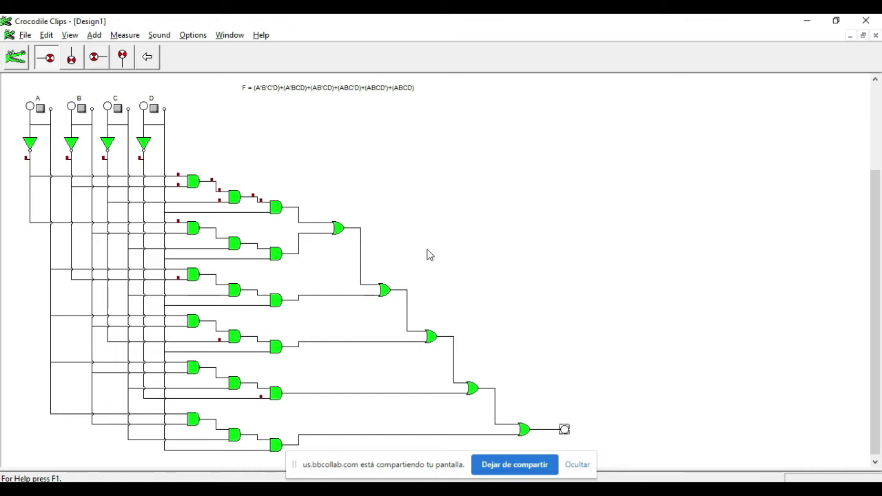
- Arrange the circuit window beside the Excel workbook so the whole circuit and truth table columns A to F can be compared
{"action": "key", "text": "super+Down"}
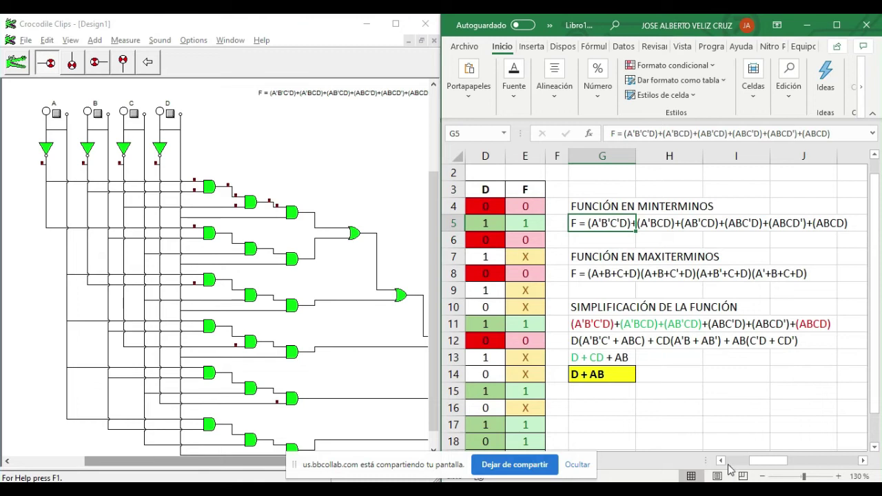
{"action": "left_click", "coordinate": [762, 476]}
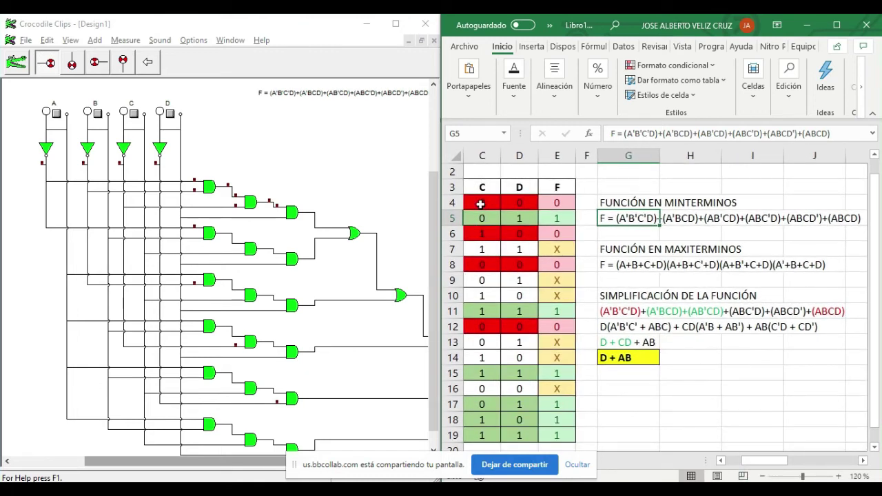
{"action": "left_click_drag", "start_coordinate": [758, 461], "coordinate": [747, 460]}
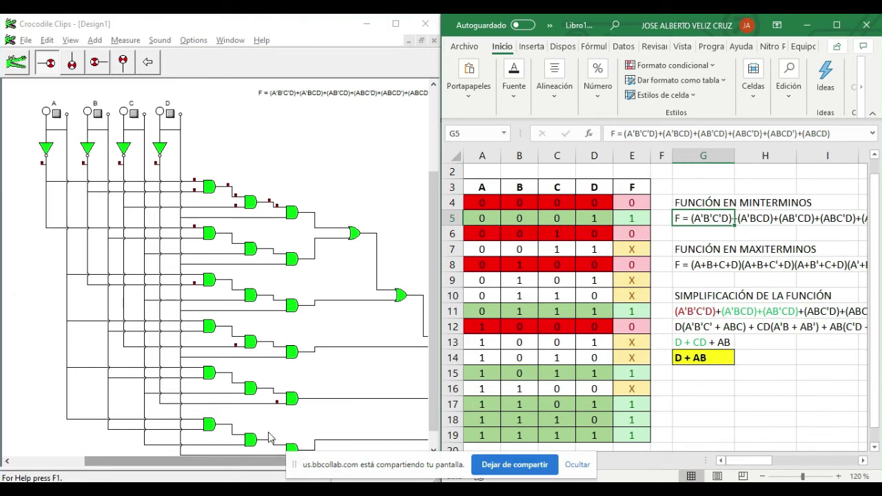
{"action": "left_click_drag", "start_coordinate": [204, 460], "coordinate": [213, 461]}
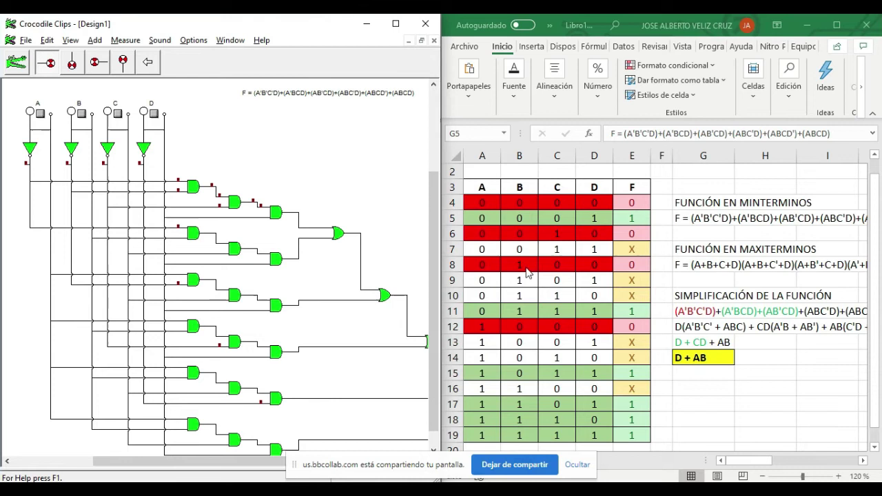
{"action": "left_click_drag", "start_coordinate": [441, 142], "coordinate": [597, 180]}
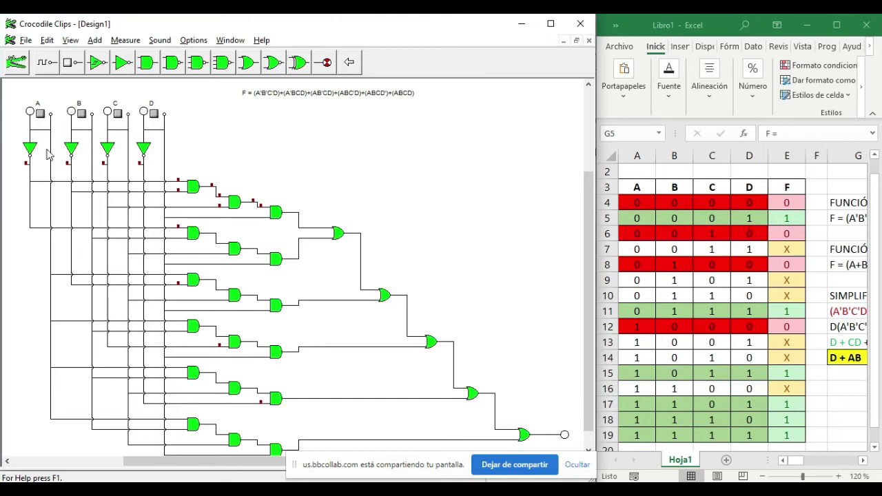
- Switch inputs A and B on and back off to try out the circuit's switches
{"action": "left_click", "coordinate": [40, 114]}
{"action": "left_click", "coordinate": [81, 114]}
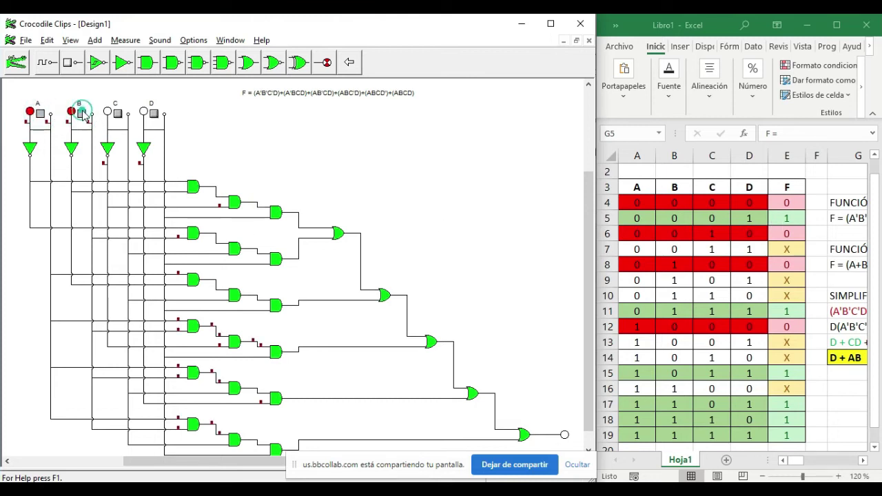
{"action": "left_click", "coordinate": [81, 114]}
{"action": "left_click", "coordinate": [40, 114]}
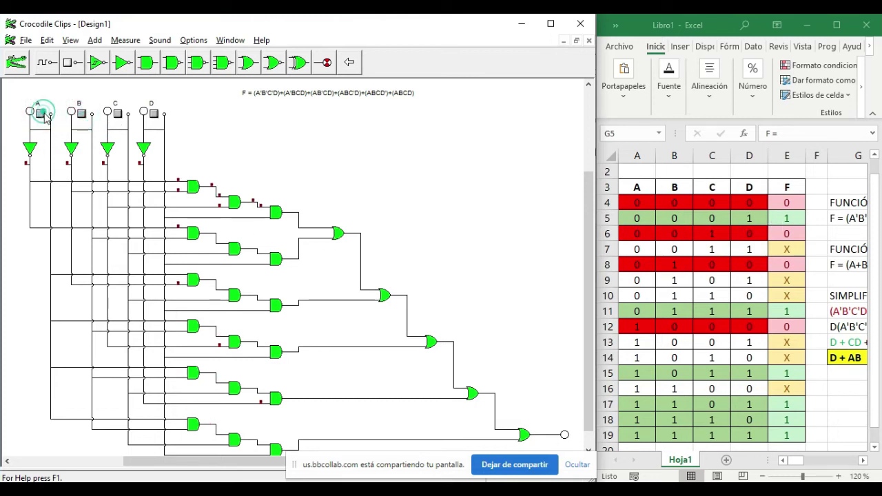
- Test the circuit with ABCD input combinations 0001, 0010 and 0011
{"action": "left_click", "coordinate": [154, 115]}
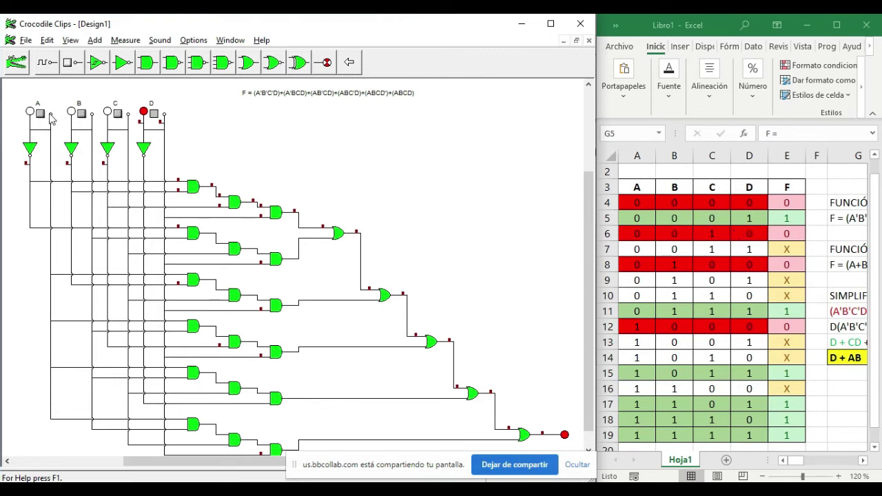
{"action": "left_click", "coordinate": [154, 114]}
{"action": "left_click", "coordinate": [119, 115]}
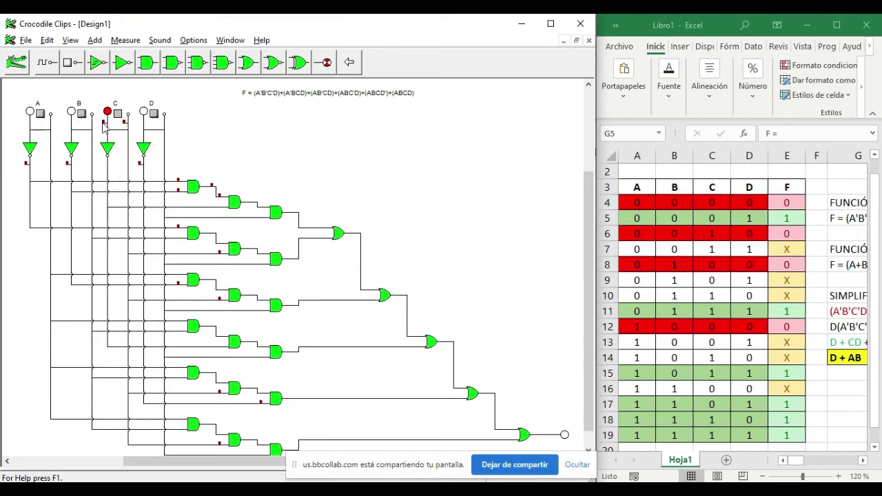
{"action": "left_click", "coordinate": [144, 111]}
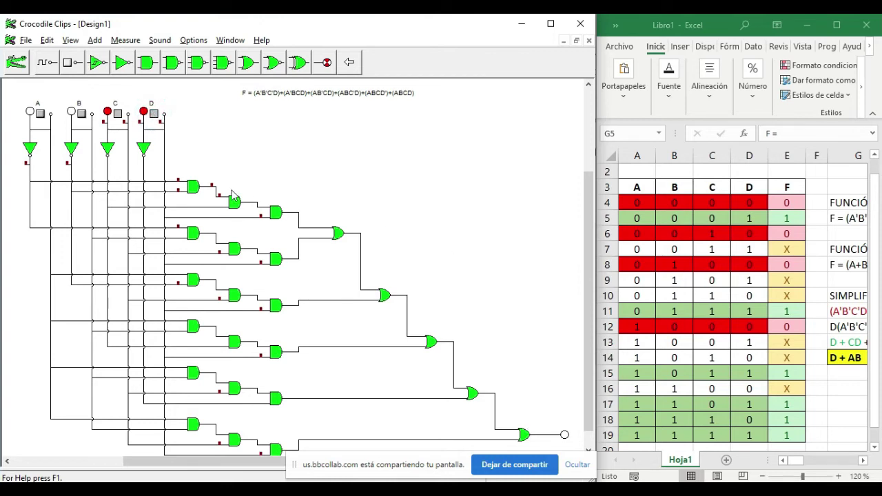
- Test the circuit with ABCD input combinations 0100 and 0111
{"action": "left_click", "coordinate": [81, 115]}
{"action": "left_click", "coordinate": [117, 115]}
{"action": "left_click", "coordinate": [154, 115]}
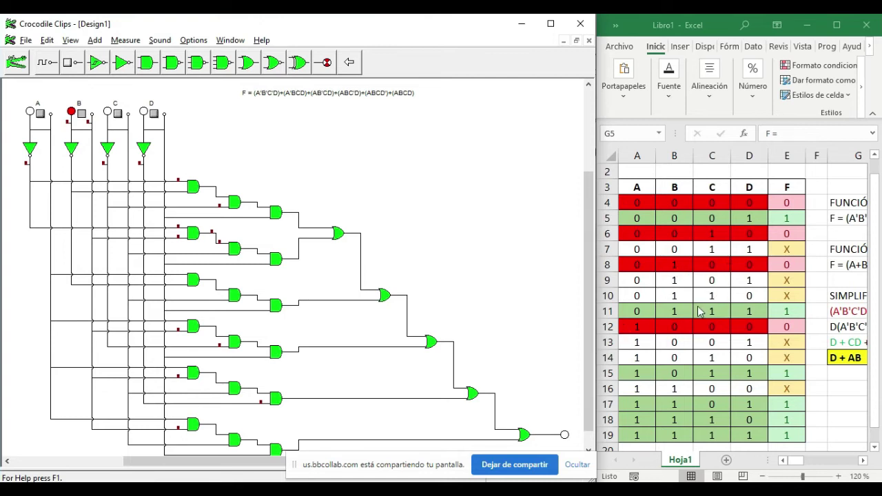
{"action": "left_click", "coordinate": [117, 112]}
{"action": "left_click", "coordinate": [153, 113]}
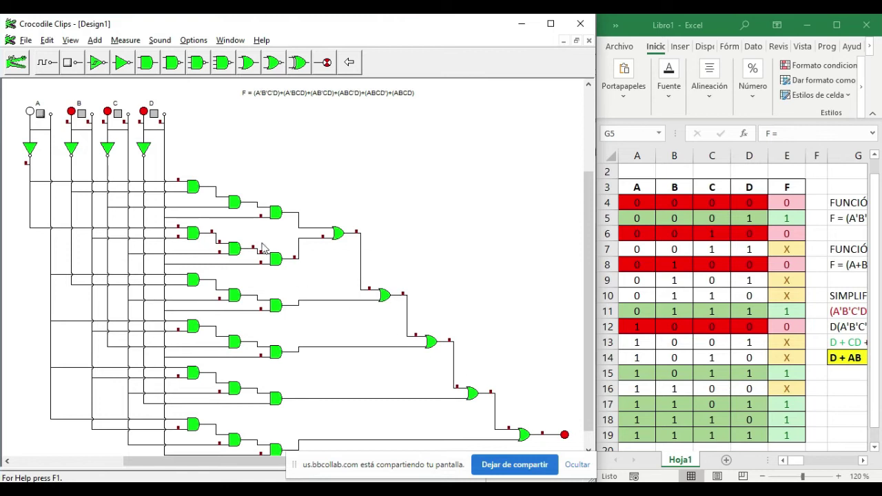
- Set inputs A, B and D on and C off to test combination 1101
{"action": "left_click", "coordinate": [81, 115]}
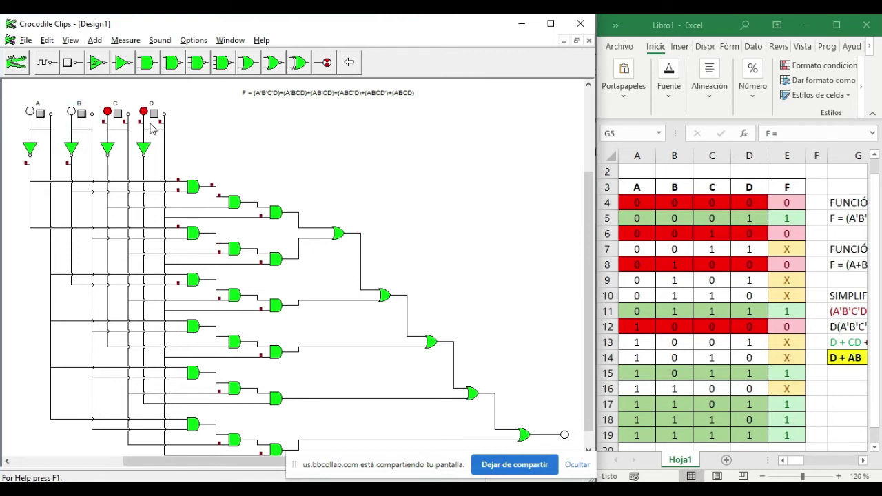
{"action": "left_click", "coordinate": [40, 115]}
{"action": "left_click", "coordinate": [118, 115]}
{"action": "left_click", "coordinate": [82, 113]}
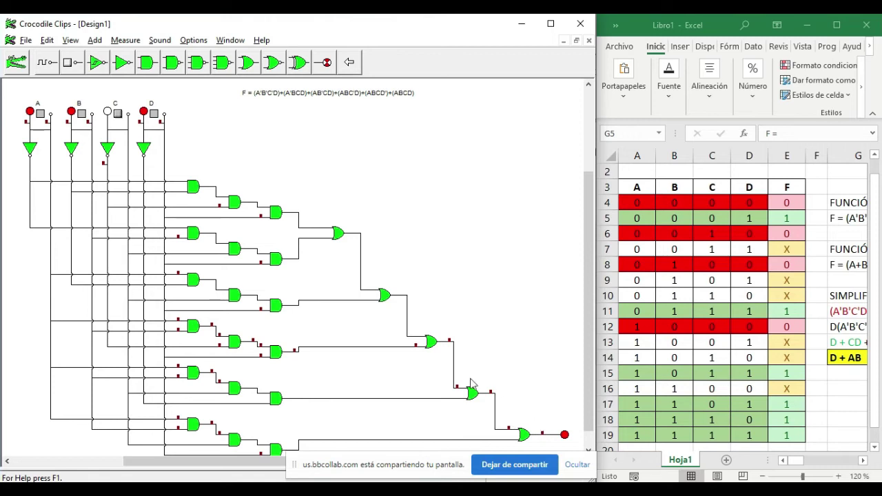
- Test the circuit with ABCD input combinations 1110 and 1111
{"action": "left_click", "coordinate": [154, 115]}
{"action": "left_click", "coordinate": [117, 114]}
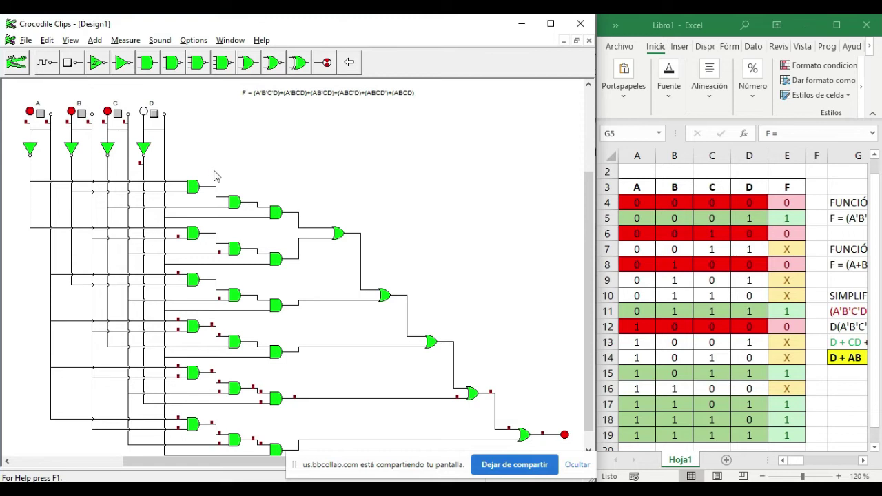
{"action": "left_click", "coordinate": [153, 114]}
- Test the circuit with only A on, with A and C on, and with A and D on
{"action": "left_click", "coordinate": [154, 114]}
{"action": "left_click", "coordinate": [118, 114]}
{"action": "left_click", "coordinate": [82, 114]}
{"action": "left_click", "coordinate": [117, 114]}
{"action": "left_click", "coordinate": [117, 114]}
{"action": "left_click", "coordinate": [153, 114]}
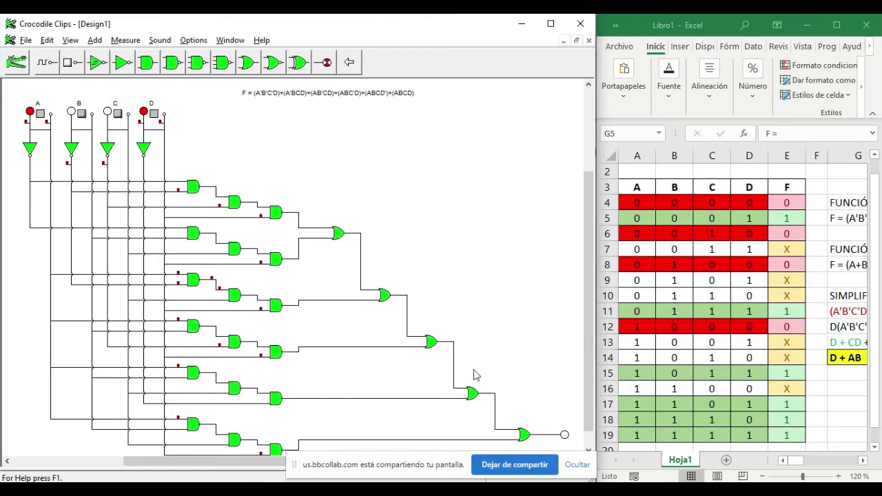
- Maximize the Excel workbook to review the functions, and return to the circuit in Crocodile Clips
{"action": "left_click", "coordinate": [249, 154]}
{"action": "left_click", "coordinate": [836, 25]}
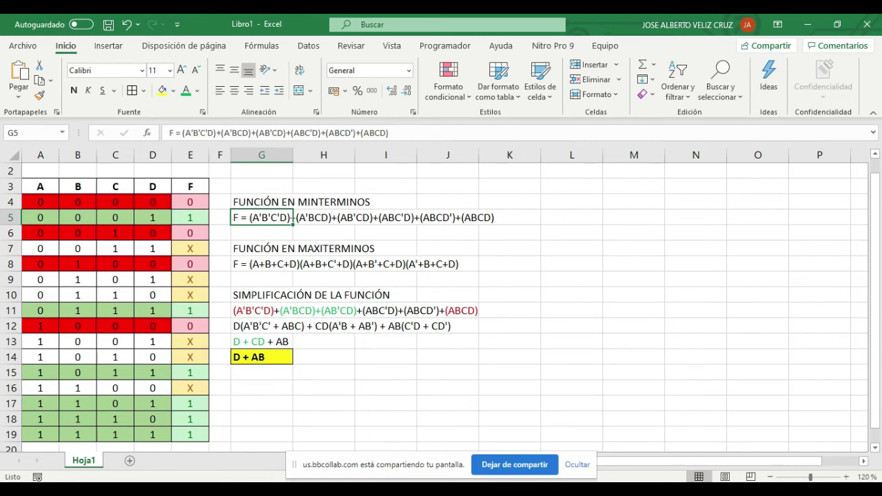
{"action": "key", "text": "alt+Tab"}
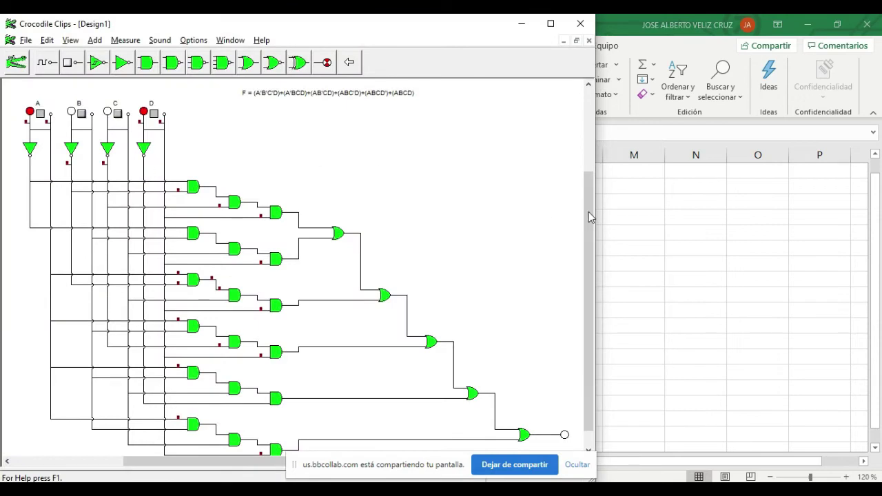
{"action": "scroll", "coordinate": [587, 211], "scroll_direction": "down", "scroll_amount": 1}
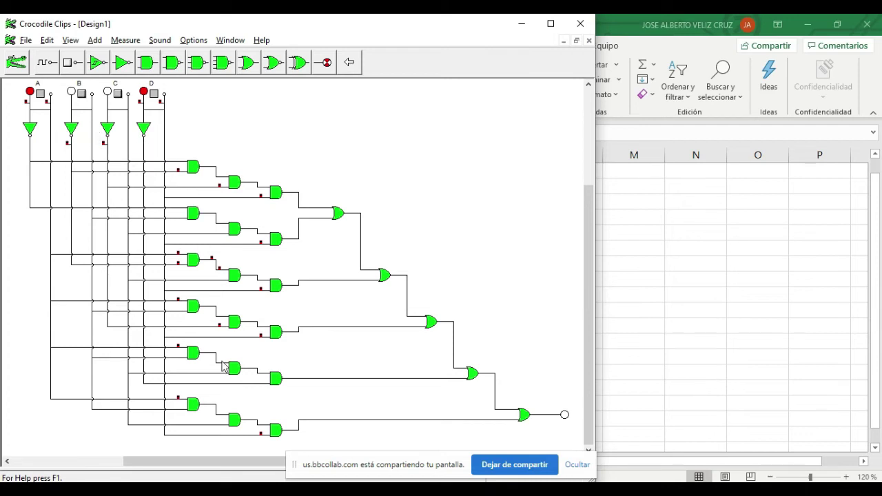
- Create a new blank design and maximize the program window
{"action": "mouse_move", "coordinate": [223, 367]}
{"action": "left_click", "coordinate": [26, 41]}
{"action": "left_click", "coordinate": [38, 58]}
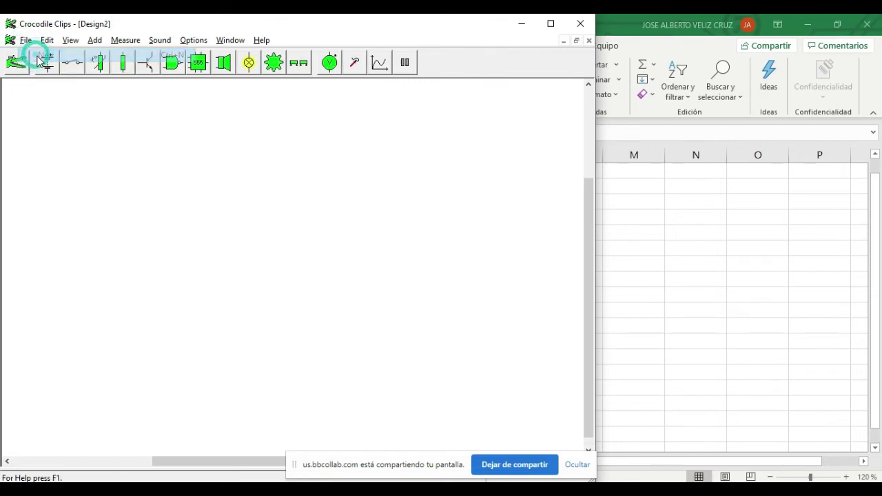
{"action": "left_click", "coordinate": [551, 23]}
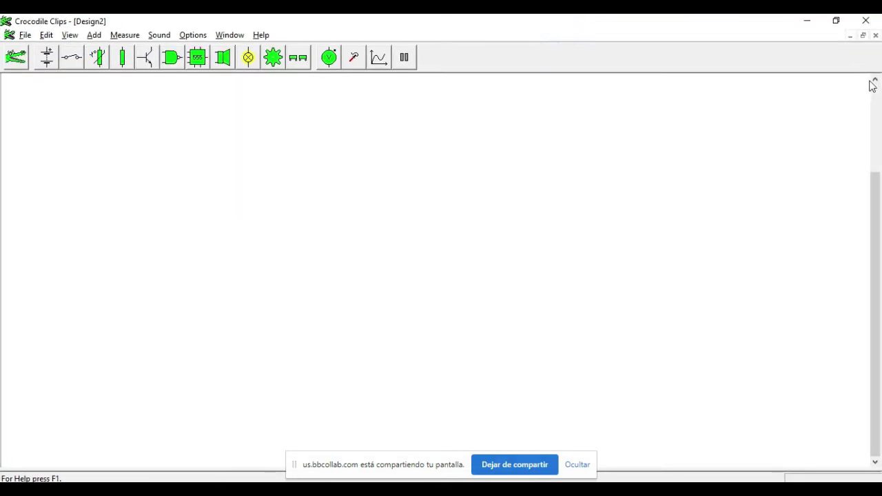
- Copy the A, B, C and D input switches with their inverters from Design1 into the blank Design2
{"action": "left_click", "coordinate": [852, 36]}
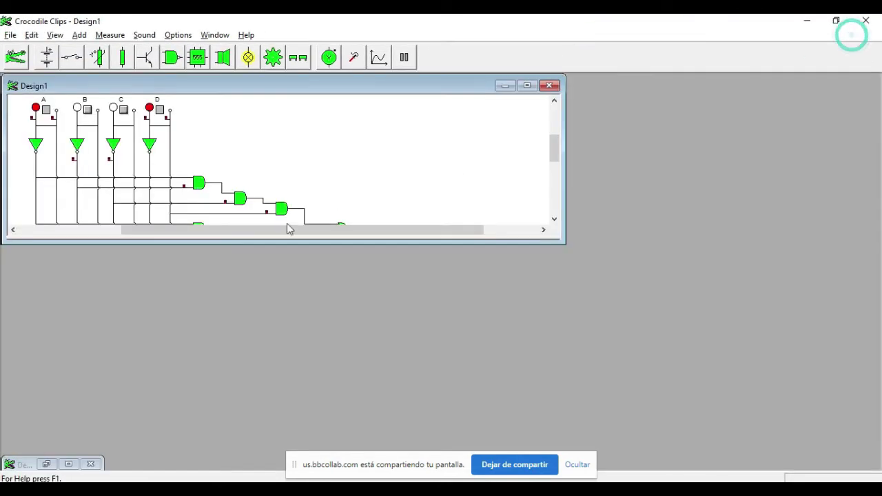
{"action": "left_click", "coordinate": [527, 85]}
{"action": "left_click_drag", "start_coordinate": [153, 89], "coordinate": [342, 165]}
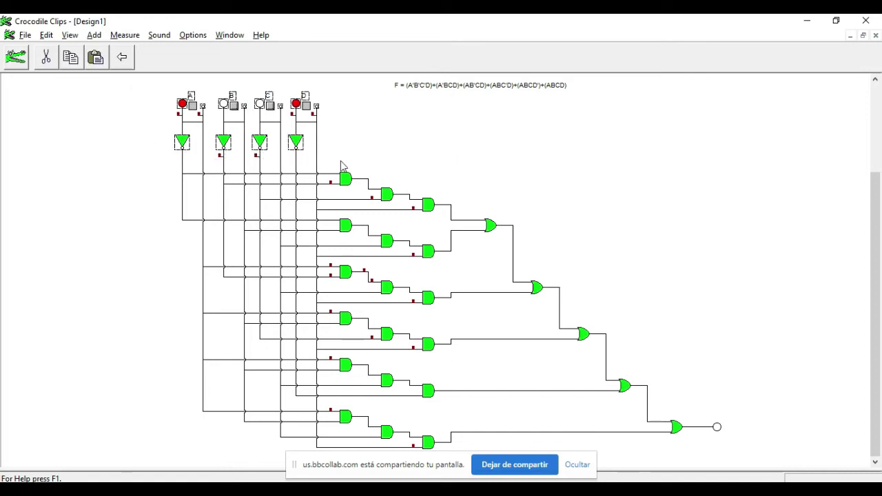
{"action": "left_click", "coordinate": [850, 35]}
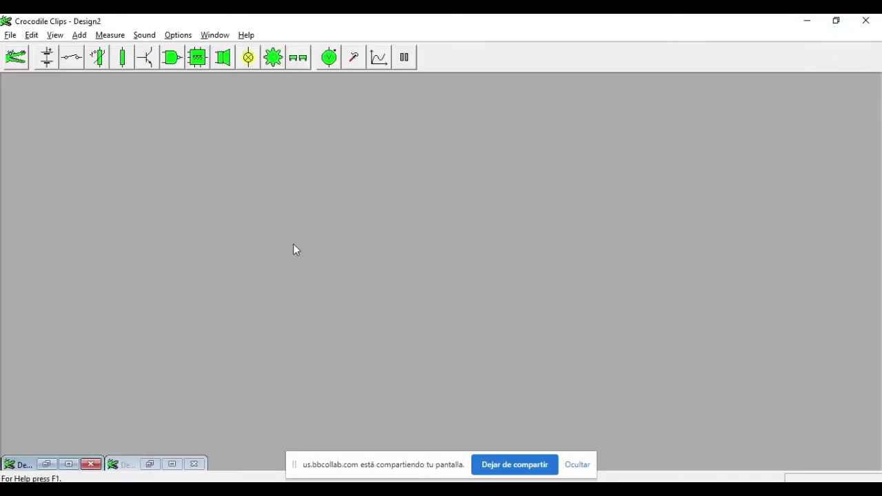
{"action": "left_click", "coordinate": [172, 464]}
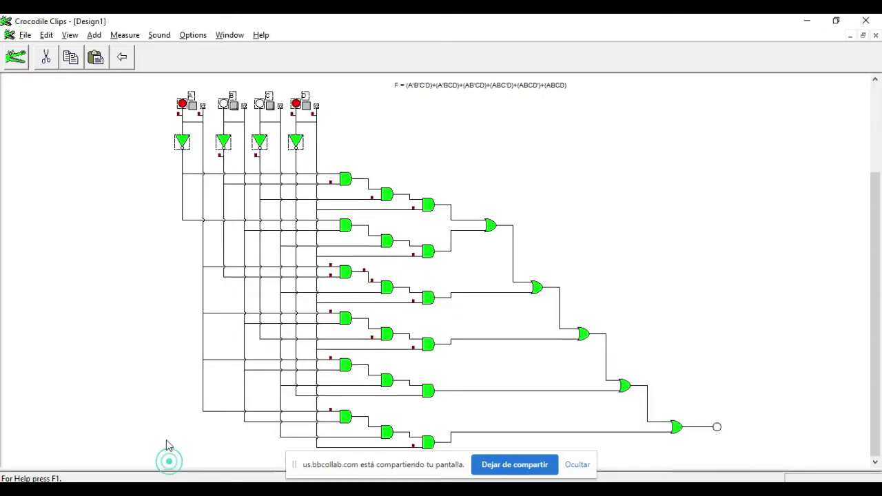
{"action": "left_click", "coordinate": [850, 36]}
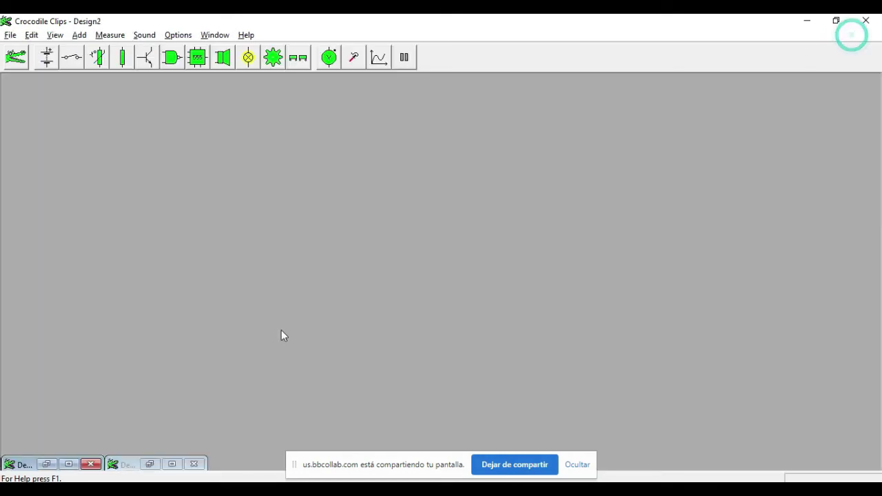
{"action": "left_click", "coordinate": [68, 464]}
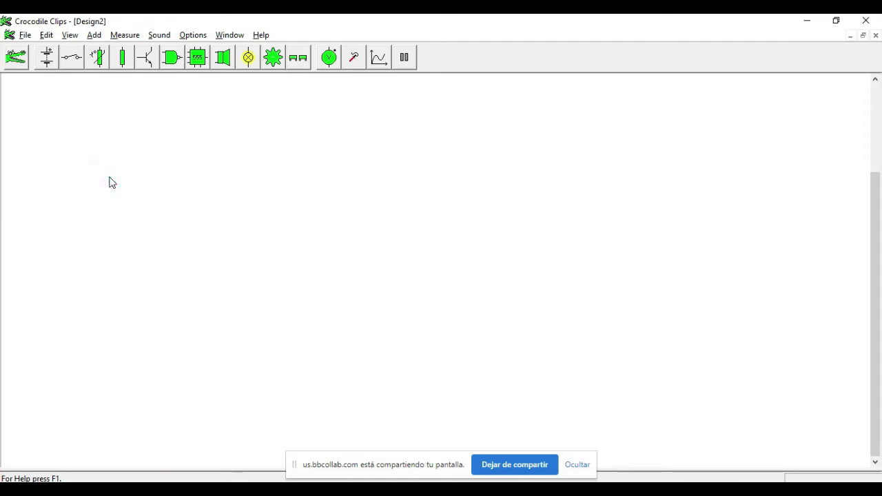
{"action": "left_click", "coordinate": [47, 110]}
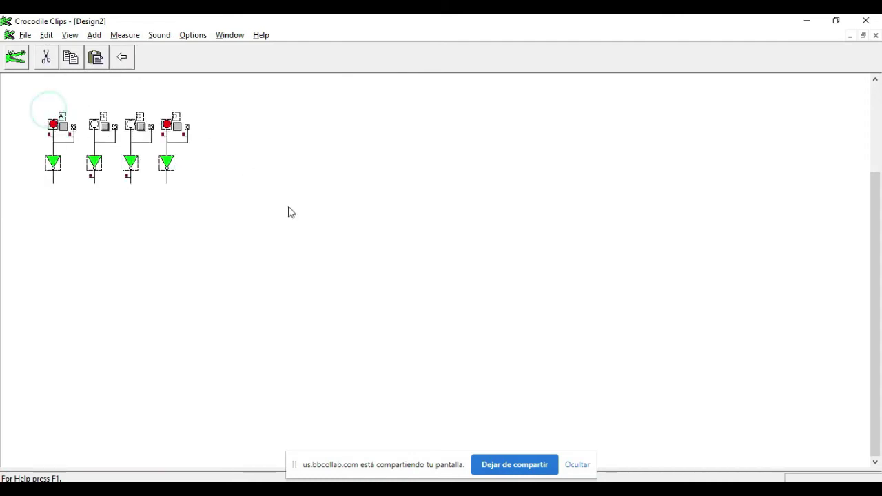
{"action": "left_click", "coordinate": [319, 176]}
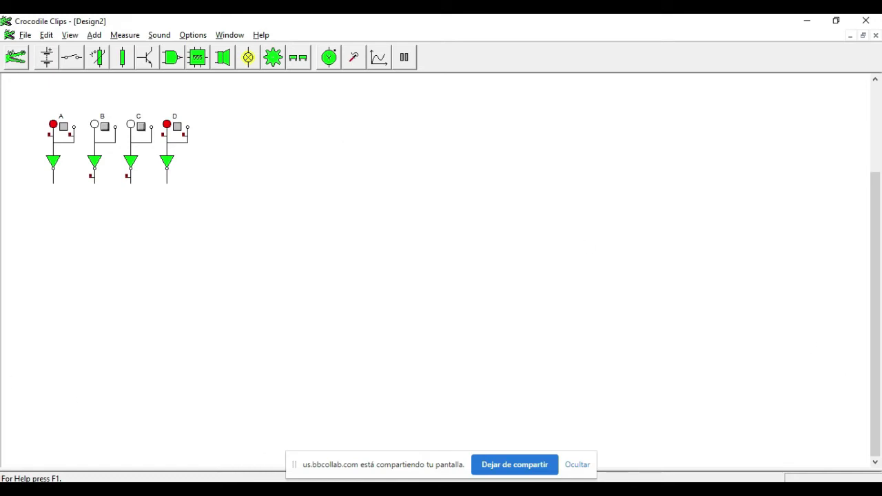
- Switch to the Excel workbook, copy the simplified function D + AB from cell G14, and return to Crocodile Clips
{"action": "key", "text": "alt+Tab"}
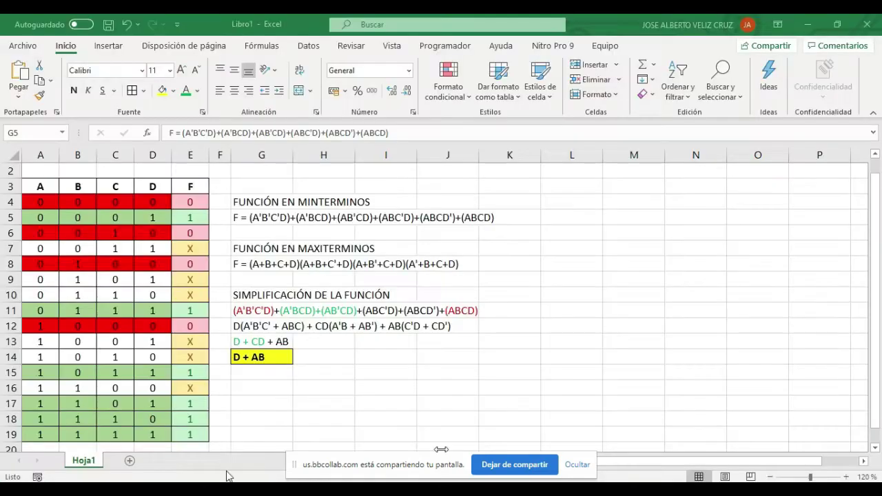
{"action": "left_click", "coordinate": [241, 357]}
{"action": "left_click_drag", "start_coordinate": [200, 133], "coordinate": [136, 138]}
{"action": "key", "text": "ctrl+c"}
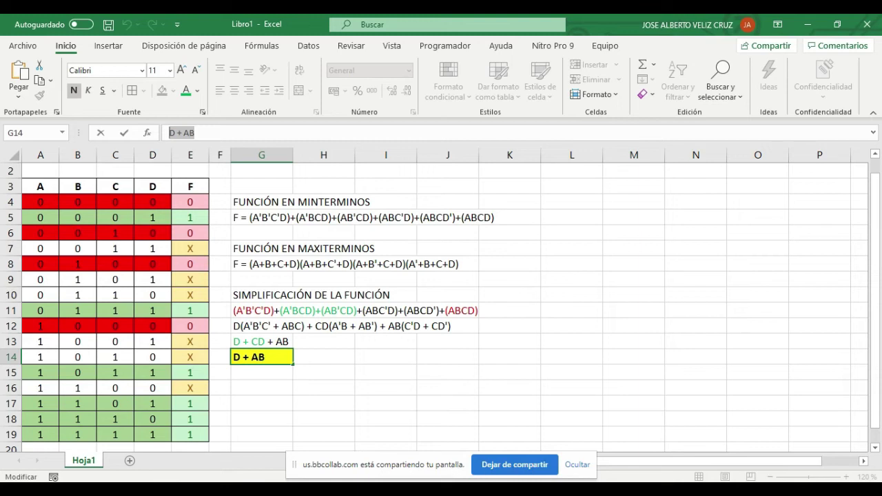
{"action": "left_click", "coordinate": [182, 477]}
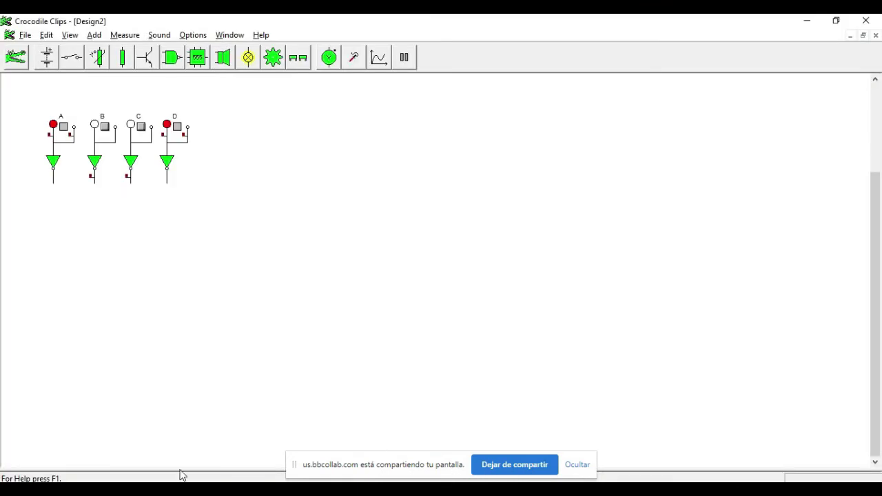
- Add a text label reading D + AB and place it to the right of the input block
{"action": "left_click", "coordinate": [93, 35]}
{"action": "left_click", "coordinate": [109, 49]}
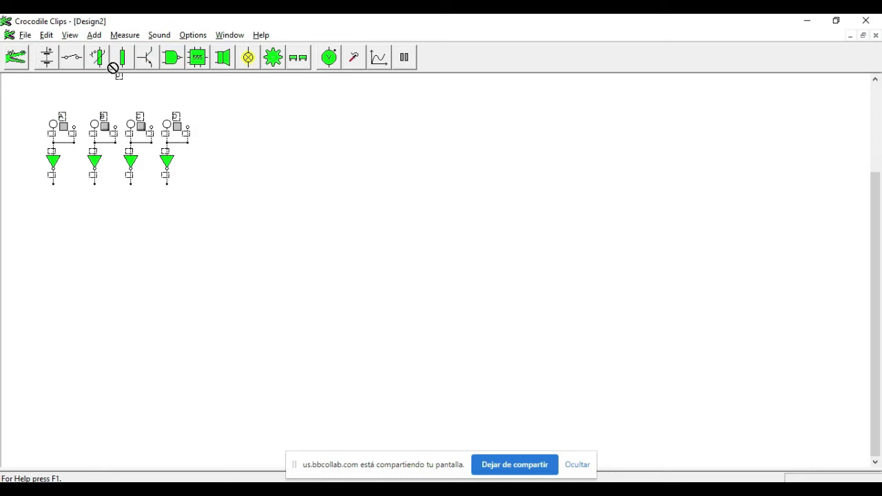
{"action": "left_click", "coordinate": [89, 130]}
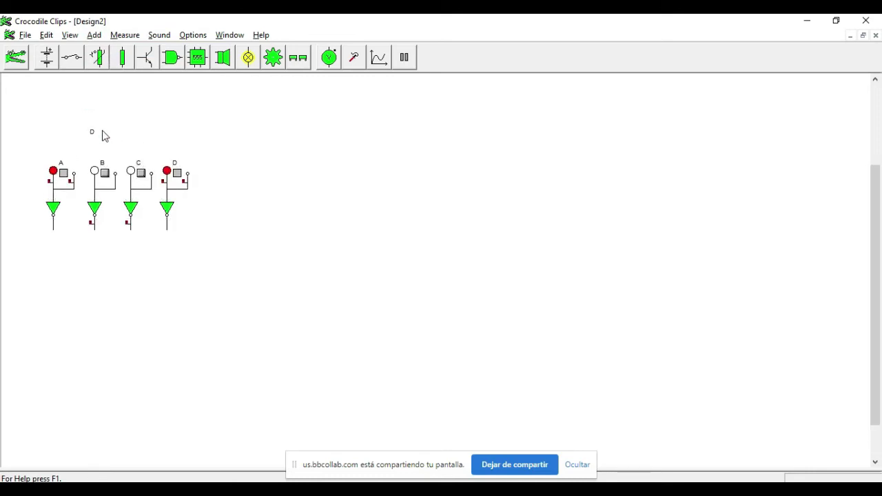
{"action": "left_click", "coordinate": [92, 131]}
{"action": "double_click", "coordinate": [39, 58]}
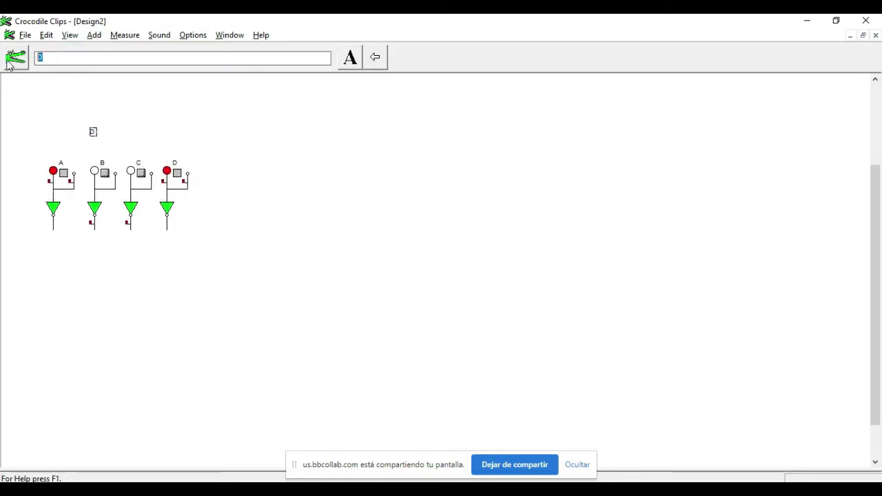
{"action": "right_click", "coordinate": [51, 60]}
{"action": "left_click", "coordinate": [77, 114]}
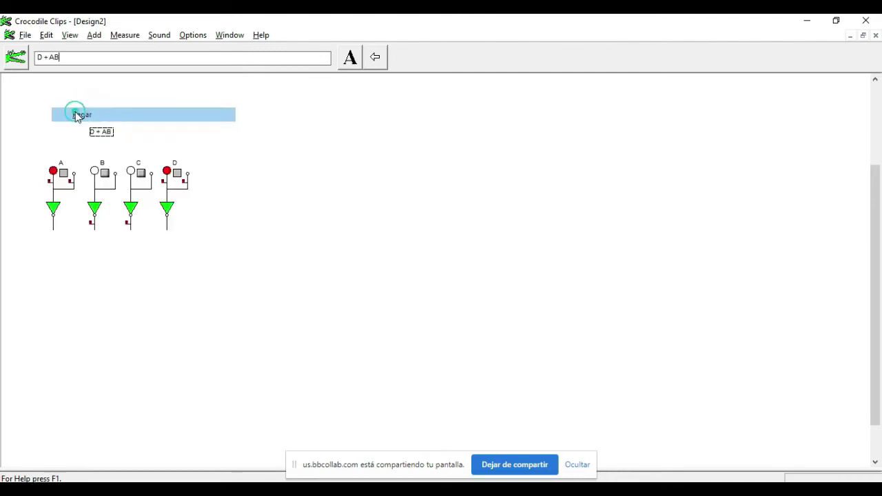
{"action": "left_click_drag", "start_coordinate": [104, 132], "coordinate": [321, 142]}
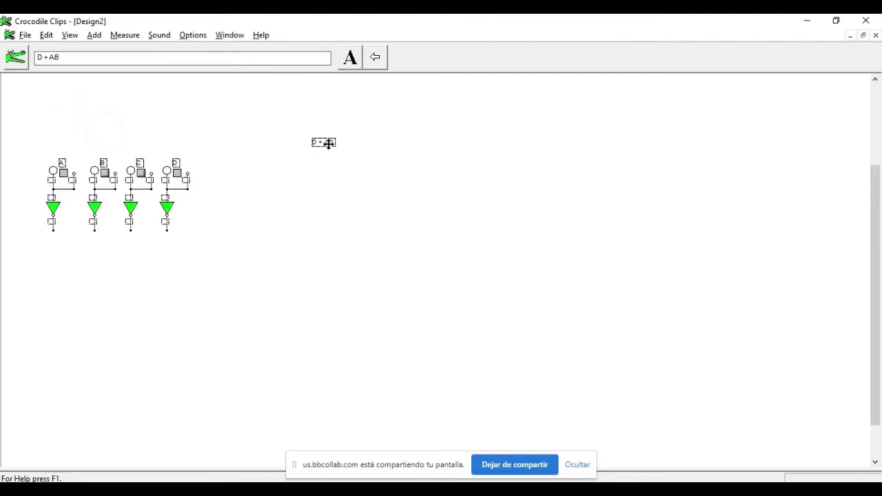
- Move the whole A–D input block with its inverters to the upper-left corner of the design sheet
{"action": "left_click_drag", "start_coordinate": [16, 126], "coordinate": [220, 274]}
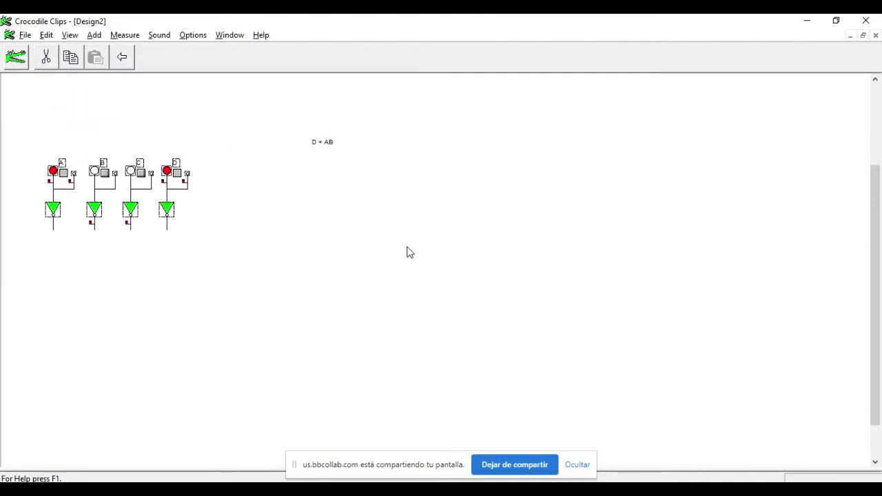
{"action": "left_click", "coordinate": [111, 190]}
{"action": "left_click_drag", "start_coordinate": [32, 148], "coordinate": [185, 227]}
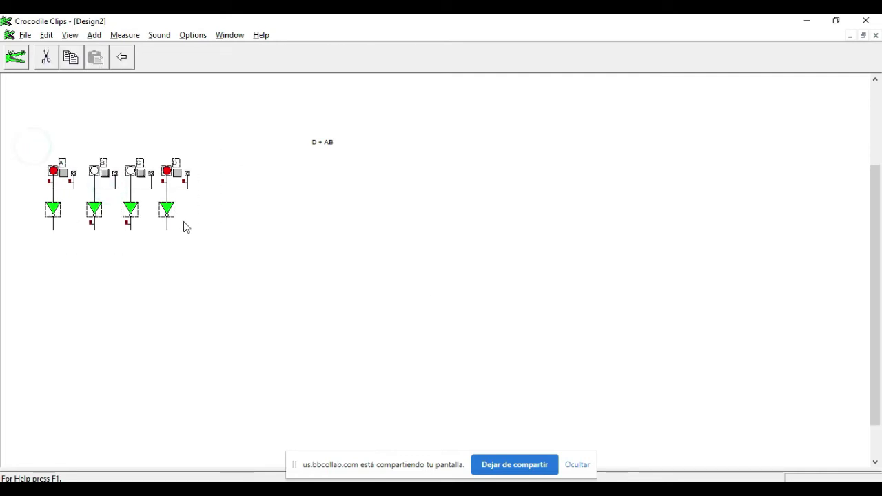
{"action": "left_click", "coordinate": [140, 173]}
{"action": "left_click_drag", "start_coordinate": [39, 152], "coordinate": [193, 258]}
{"action": "left_click_drag", "start_coordinate": [143, 172], "coordinate": [133, 115]}
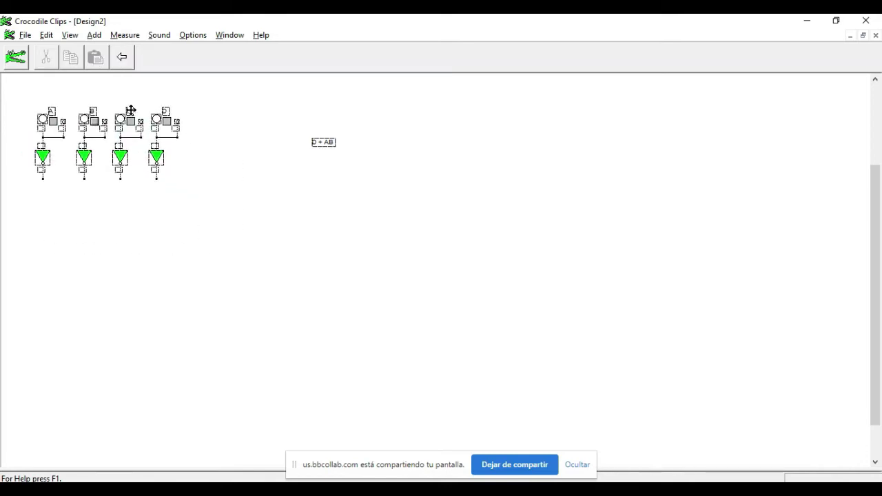
{"action": "left_click_drag", "start_coordinate": [876, 197], "coordinate": [876, 118]}
{"action": "left_click", "coordinate": [100, 236]}
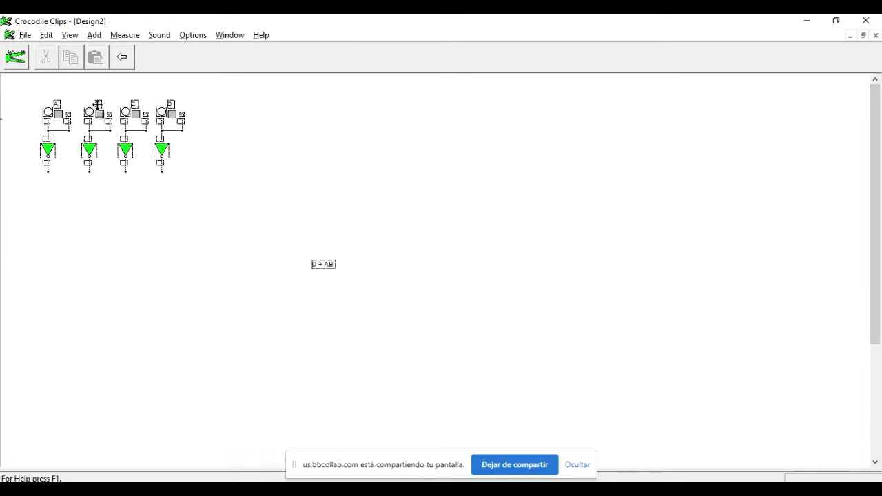
- Move the D + AB label up level with the inputs and turn on the x2 zoom
{"action": "left_click_drag", "start_coordinate": [324, 268], "coordinate": [314, 112]}
{"action": "left_click", "coordinate": [347, 212]}
{"action": "left_click", "coordinate": [69, 35]}
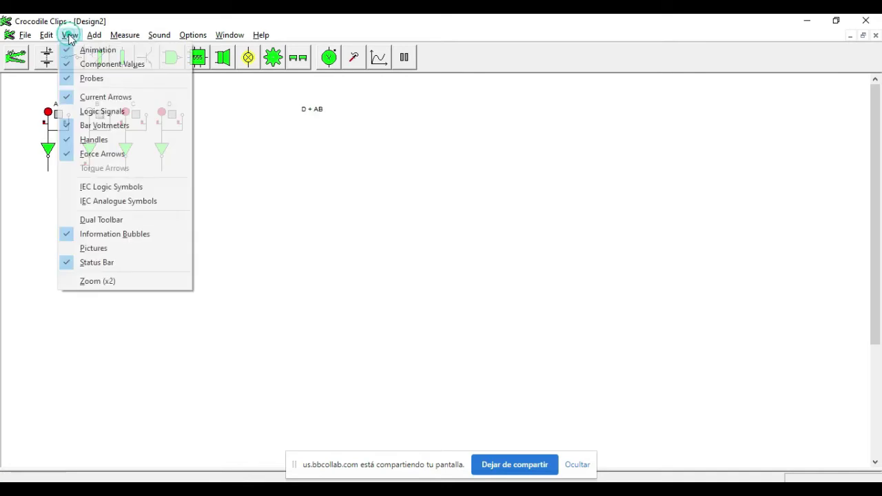
{"action": "left_click", "coordinate": [86, 281]}
{"action": "left_click_drag", "start_coordinate": [583, 114], "coordinate": [604, 125]}
{"action": "left_click", "coordinate": [436, 207]}
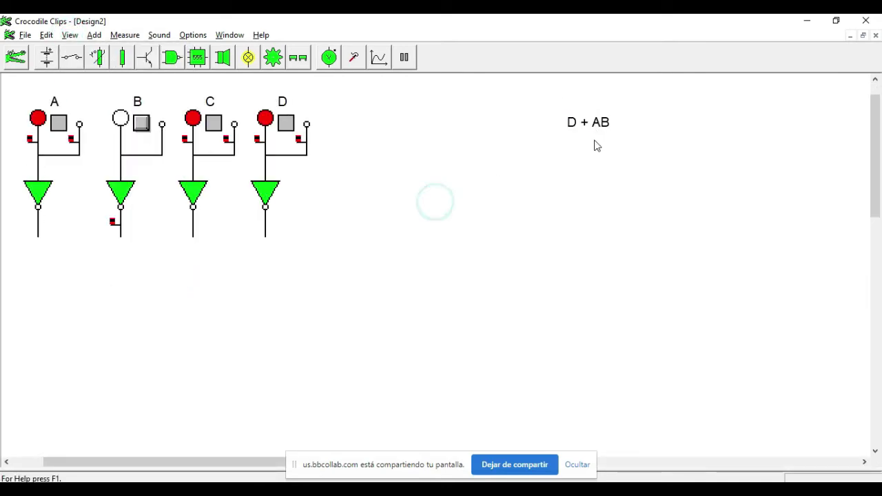
- Place a two-input AND gate facing right, below and to the right of the D input
{"action": "left_click", "coordinate": [171, 58]}
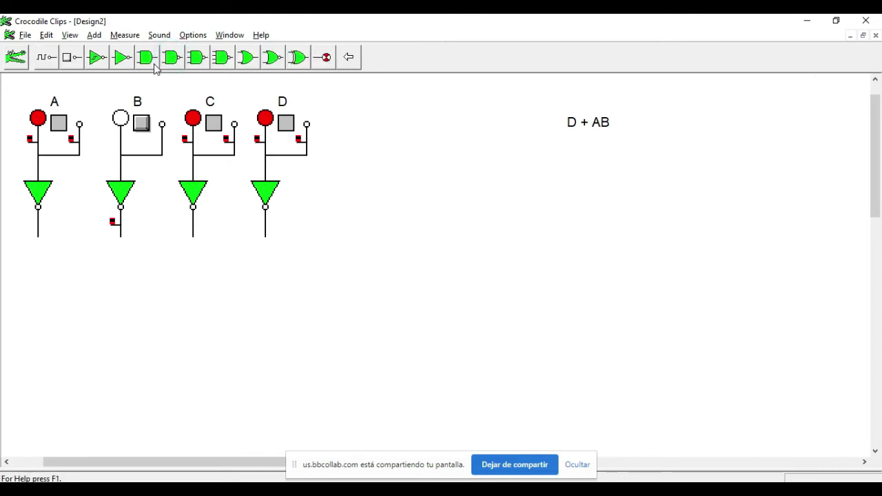
{"action": "left_click", "coordinate": [147, 57]}
{"action": "left_click_drag", "start_coordinate": [45, 57], "coordinate": [346, 277]}
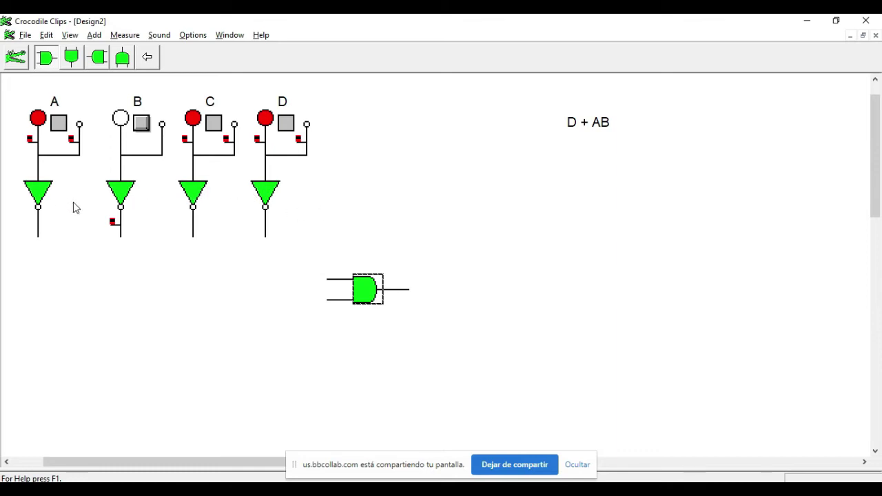
- Delete the four inverters under the inputs and move the AND gate higher on the sheet
{"action": "left_click_drag", "start_coordinate": [7, 169], "coordinate": [305, 262]}
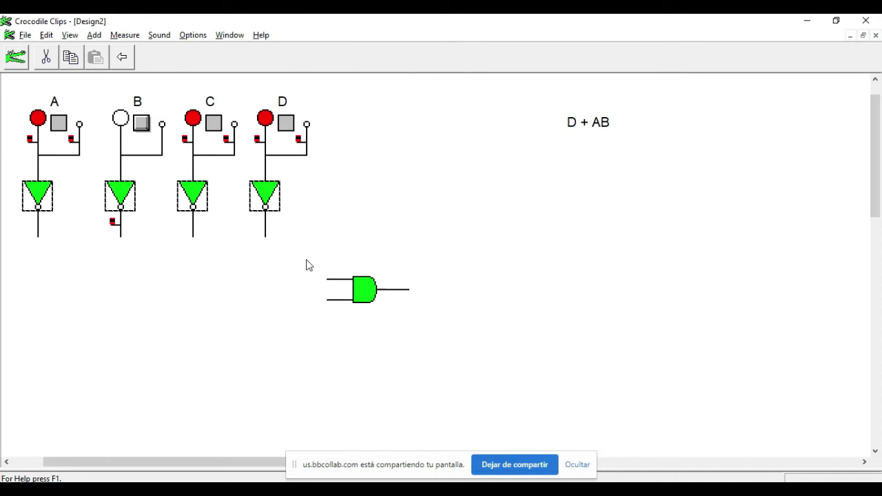
{"action": "key", "text": "Delete"}
{"action": "left_click_drag", "start_coordinate": [367, 289], "coordinate": [373, 238]}
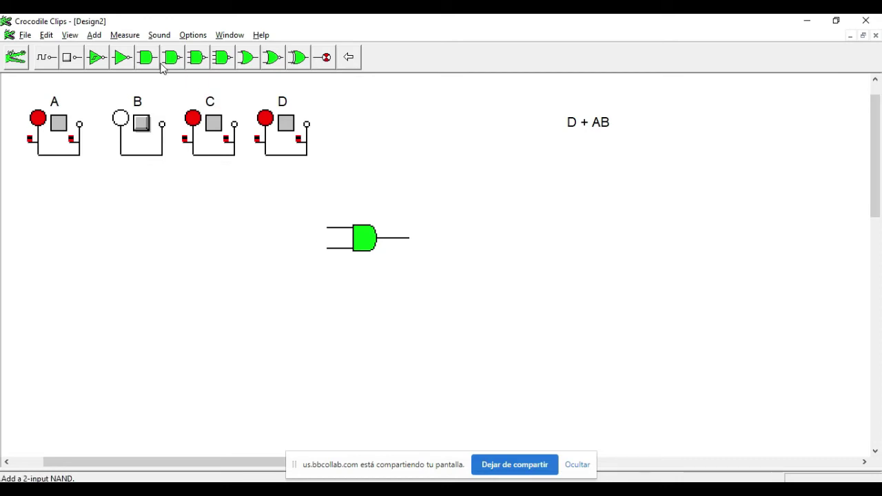
- Place a two-input OR gate below and right of the AND gate, and wire the AND output to its upper input
{"action": "left_click", "coordinate": [245, 57]}
{"action": "left_click_drag", "start_coordinate": [69, 65], "coordinate": [441, 266]}
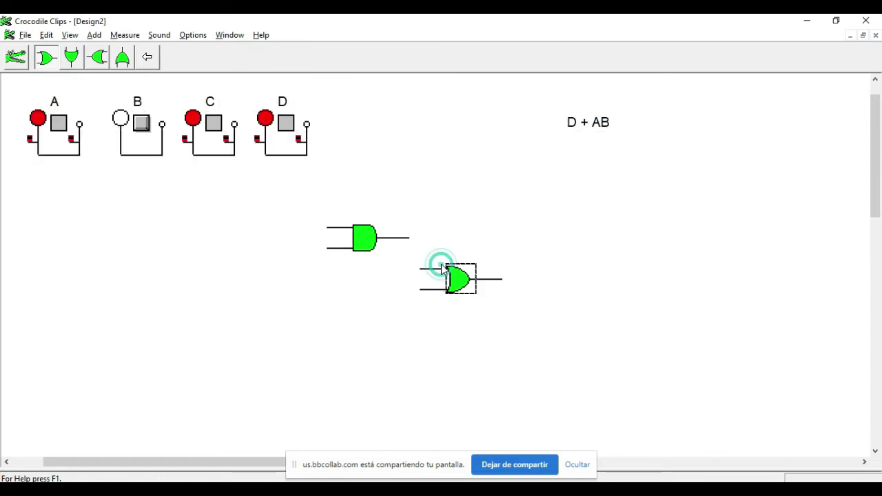
{"action": "left_click", "coordinate": [410, 240]}
{"action": "left_click_drag", "start_coordinate": [411, 241], "coordinate": [420, 268]}
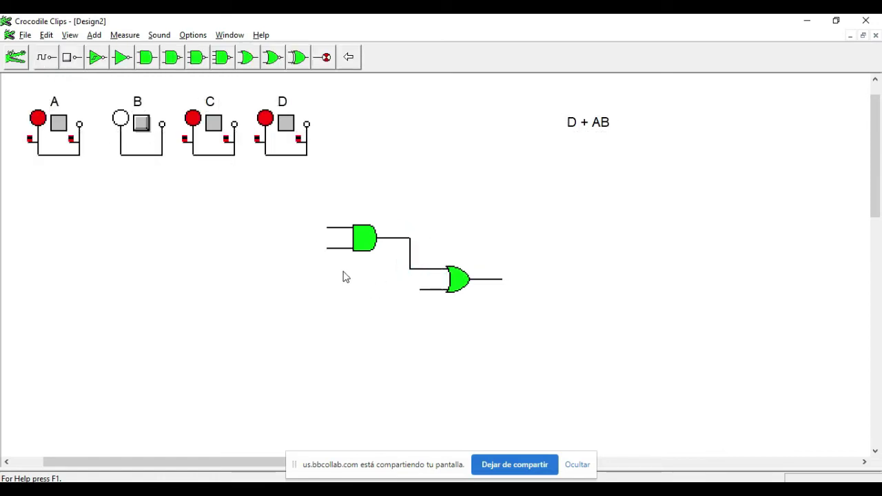
- Wire inputs A and B to the AND gate and input D to the OR gate's lower input
{"action": "left_click_drag", "start_coordinate": [327, 227], "coordinate": [80, 156]}
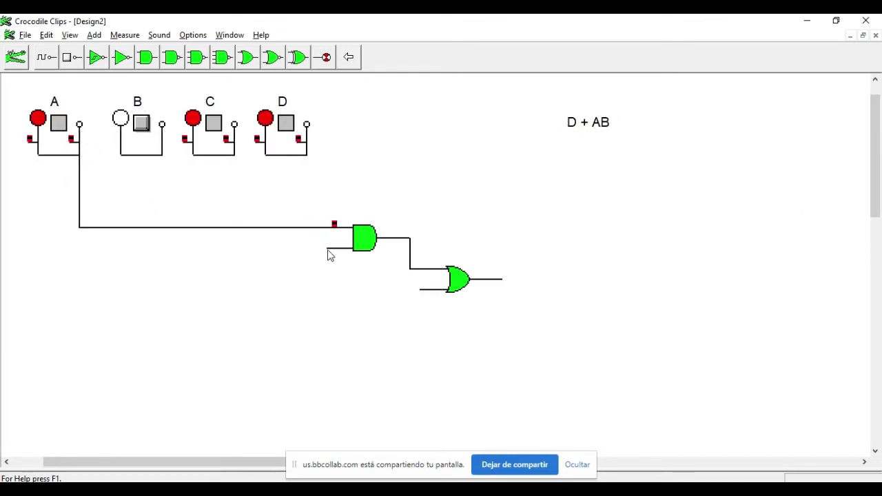
{"action": "left_click_drag", "start_coordinate": [328, 249], "coordinate": [162, 156]}
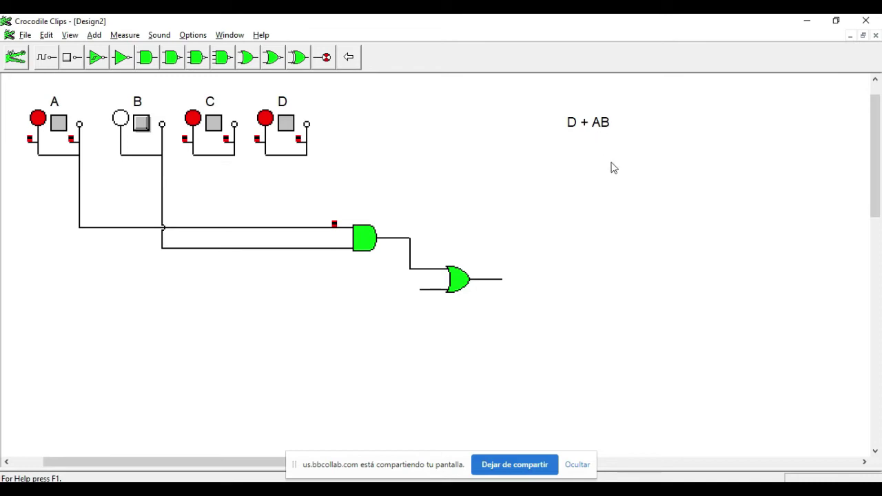
{"action": "left_click_drag", "start_coordinate": [420, 291], "coordinate": [266, 154]}
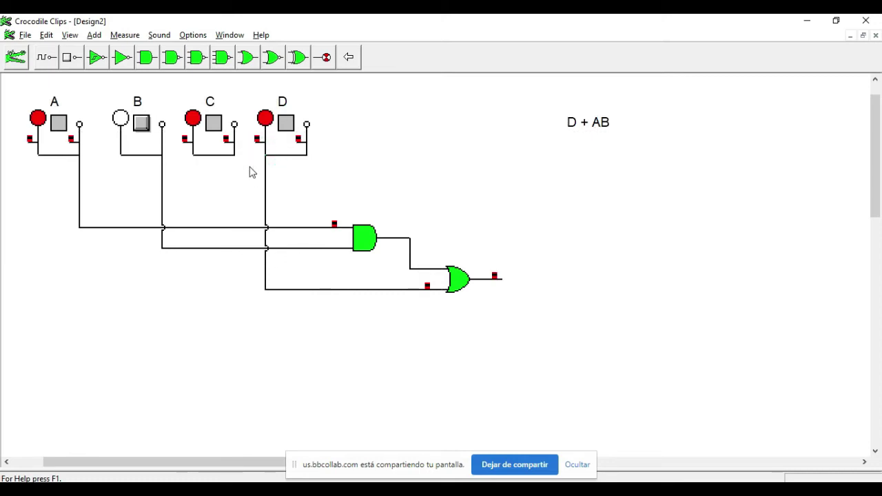
- Add a logic indicator and connect it to the OR gate's output
{"action": "left_click", "coordinate": [325, 57]}
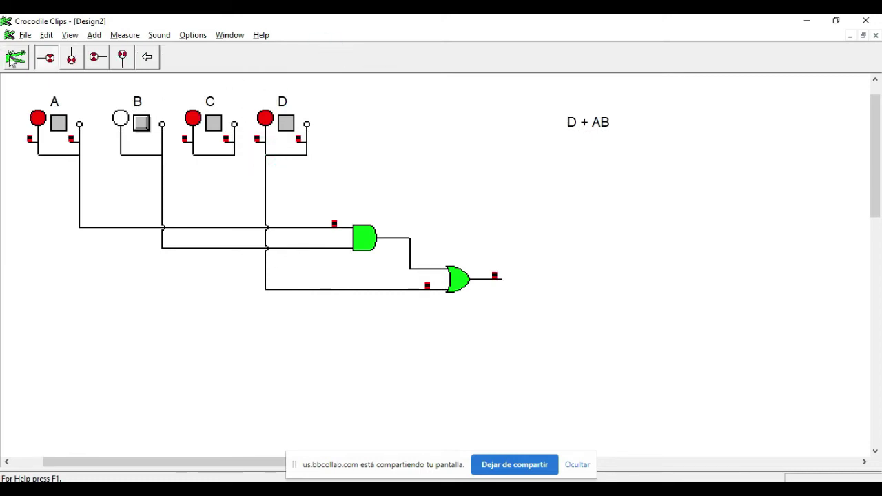
{"action": "left_click", "coordinate": [49, 57]}
{"action": "left_click_drag", "start_coordinate": [581, 268], "coordinate": [521, 278]}
{"action": "left_click", "coordinate": [410, 198]}
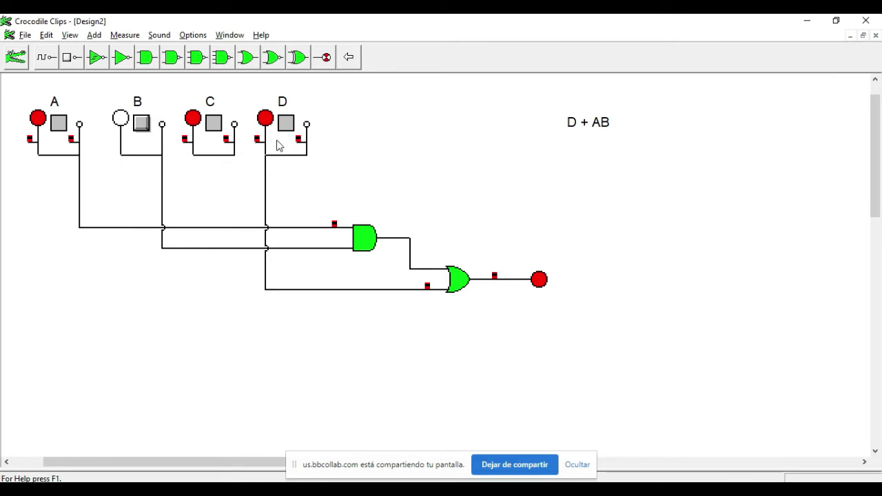
- Test the D + AB circuit by switching B on, turning all four inputs off, and turning D, C and B on again
{"action": "left_click", "coordinate": [121, 121]}
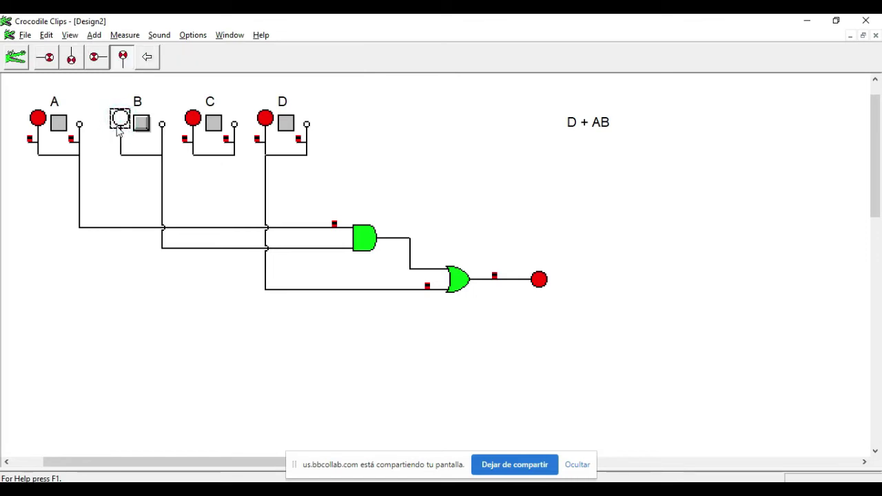
{"action": "left_click", "coordinate": [139, 125]}
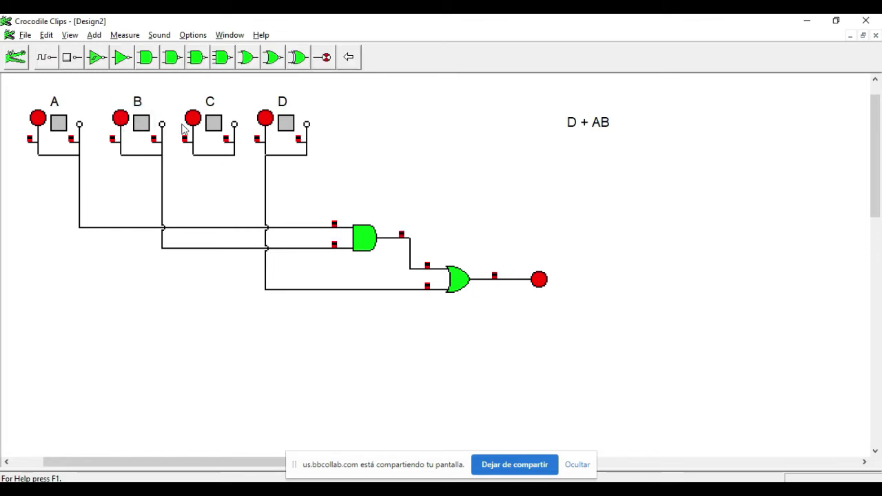
{"action": "left_click", "coordinate": [63, 125]}
{"action": "left_click", "coordinate": [141, 124]}
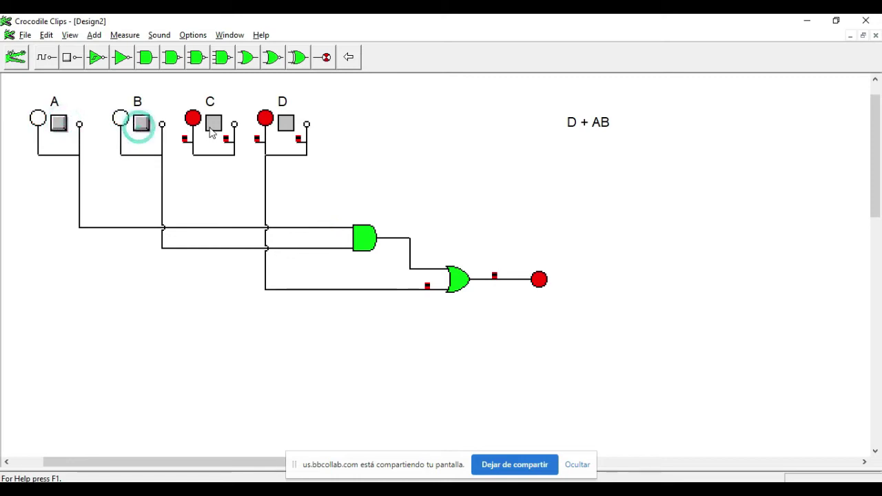
{"action": "left_click", "coordinate": [214, 124]}
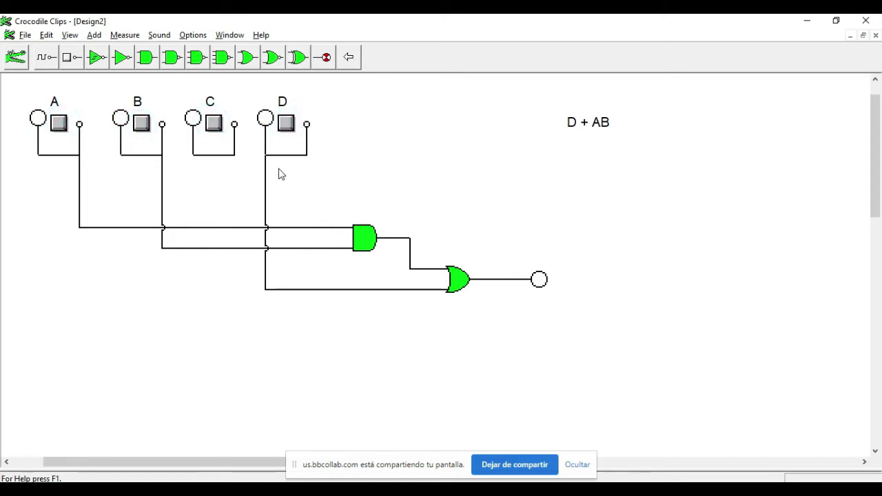
{"action": "left_click", "coordinate": [286, 125]}
{"action": "left_click", "coordinate": [213, 126]}
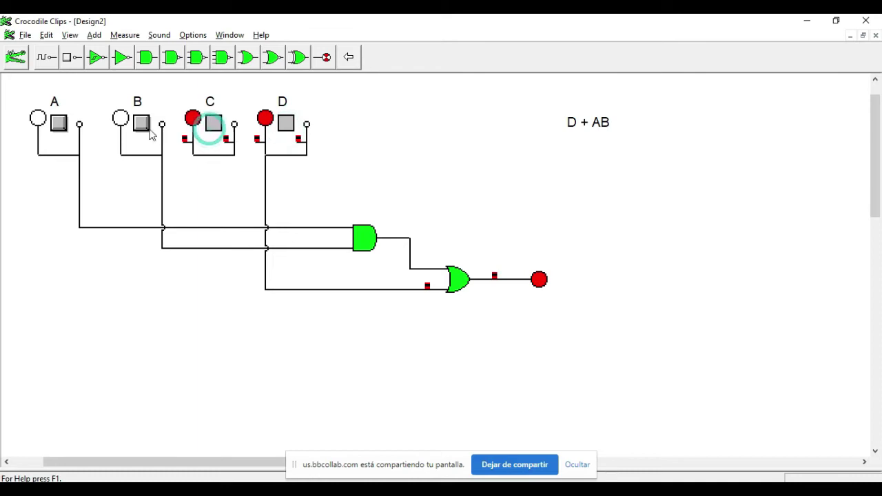
{"action": "left_click", "coordinate": [140, 126]}
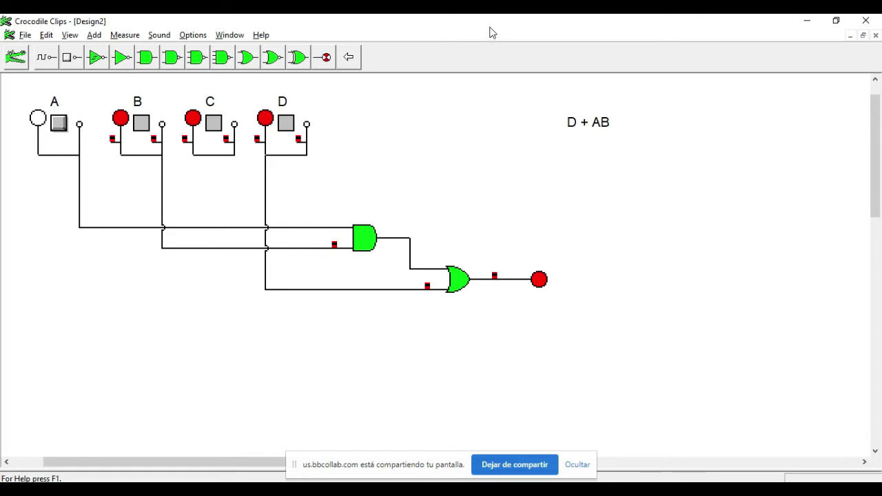
- Restore the circuit window beside the Excel truth table and set inputs A, B, C and D to 0000
{"action": "left_click_drag", "start_coordinate": [490, 33], "coordinate": [548, 125]}
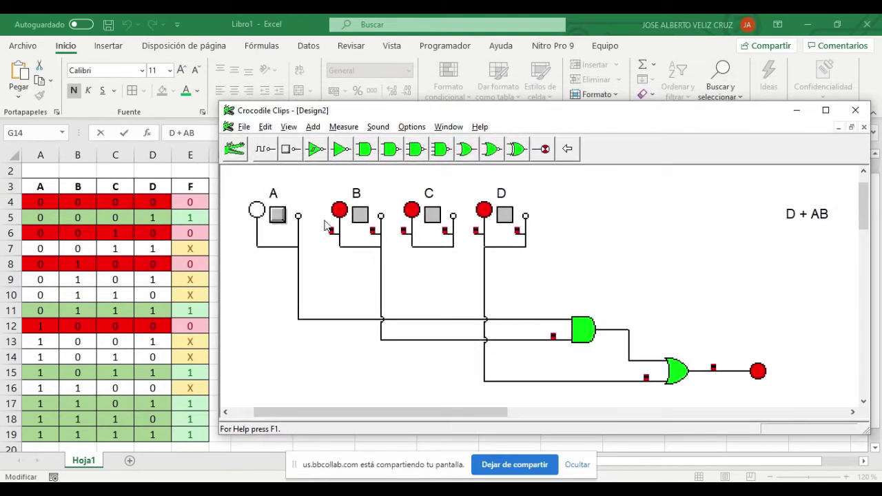
{"action": "left_click", "coordinate": [278, 219]}
{"action": "left_click", "coordinate": [360, 217]}
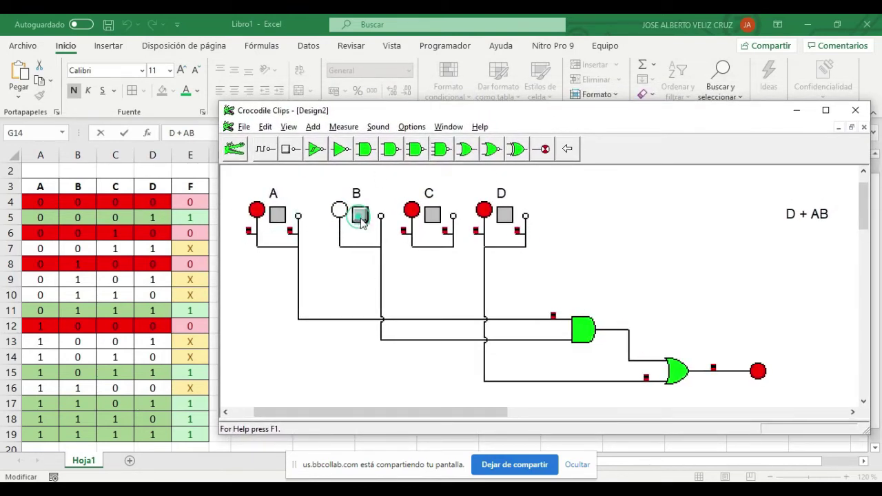
{"action": "left_click", "coordinate": [278, 217]}
{"action": "left_click", "coordinate": [433, 216]}
{"action": "left_click", "coordinate": [504, 215]}
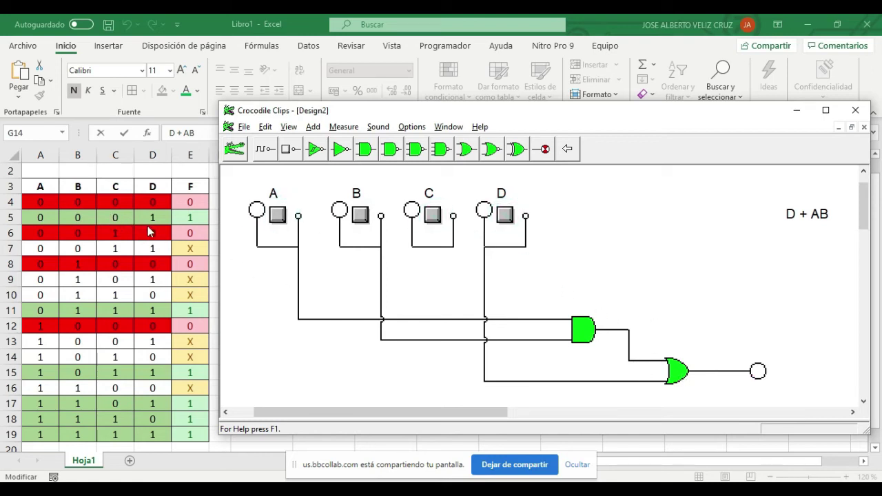
- Test the input combinations 0001, 0010 and 0011 against the truth table's F column
{"action": "left_click", "coordinate": [505, 215]}
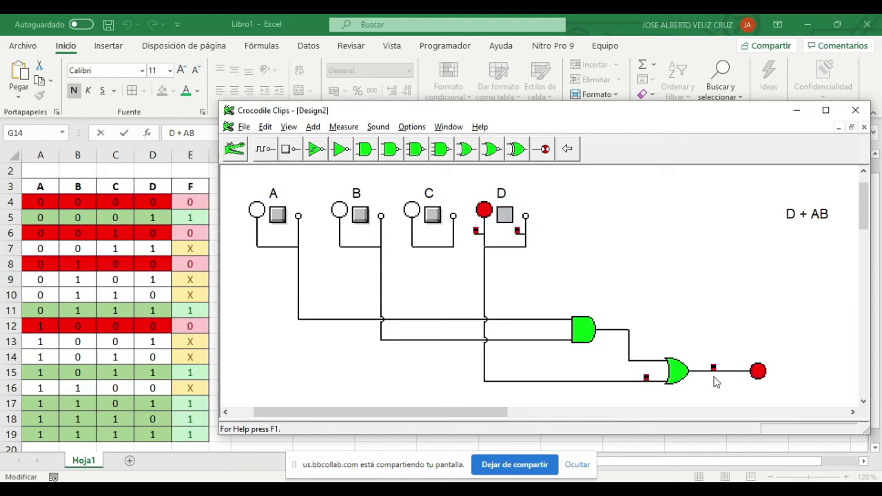
{"action": "mouse_move", "coordinate": [715, 378]}
{"action": "left_click", "coordinate": [505, 215]}
{"action": "left_click", "coordinate": [433, 215]}
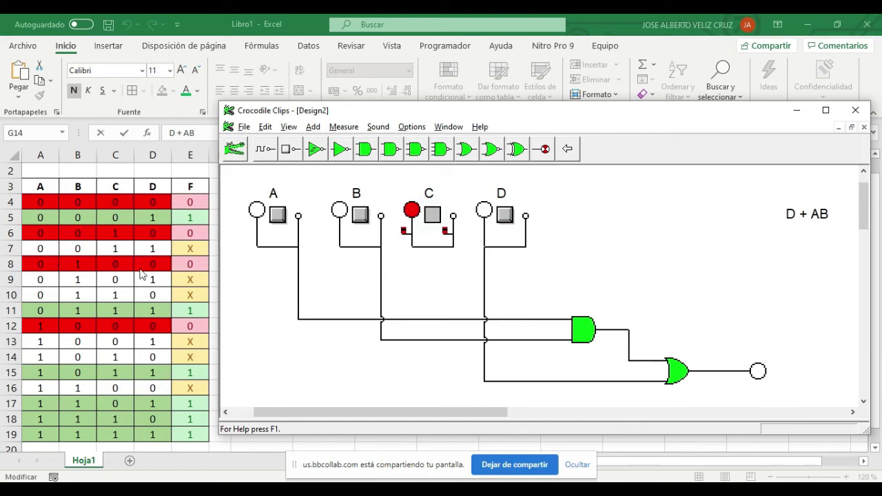
{"action": "left_click", "coordinate": [505, 215]}
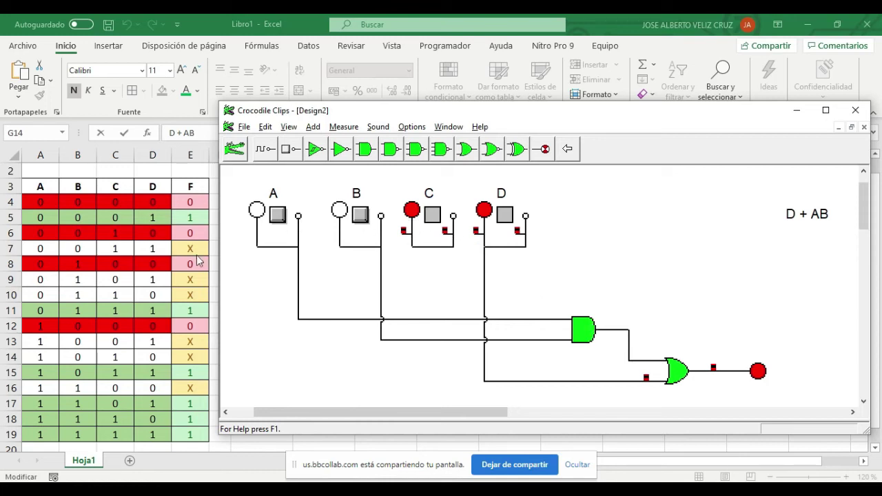
- Test the combinations 0111, 1011, 1111, 1101 and 1110 against the truth table, and return all four inputs to 1
{"action": "left_click", "coordinate": [359, 215]}
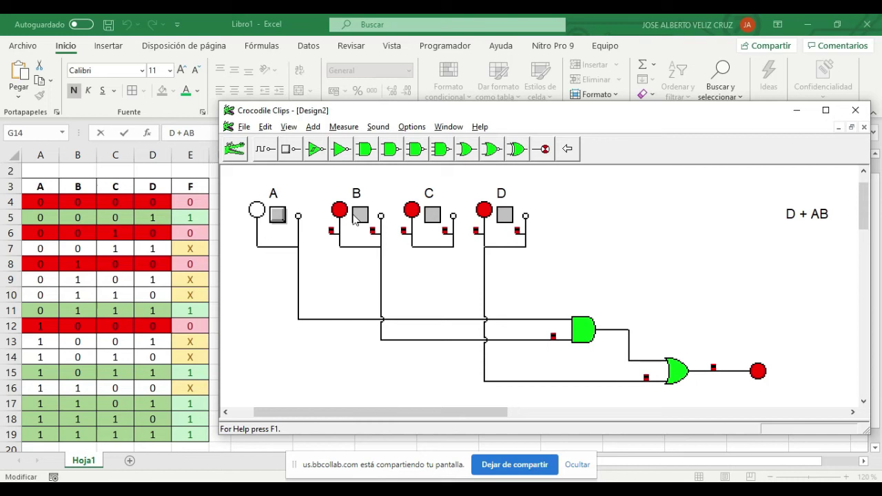
{"action": "left_click", "coordinate": [277, 215]}
{"action": "left_click", "coordinate": [360, 217]}
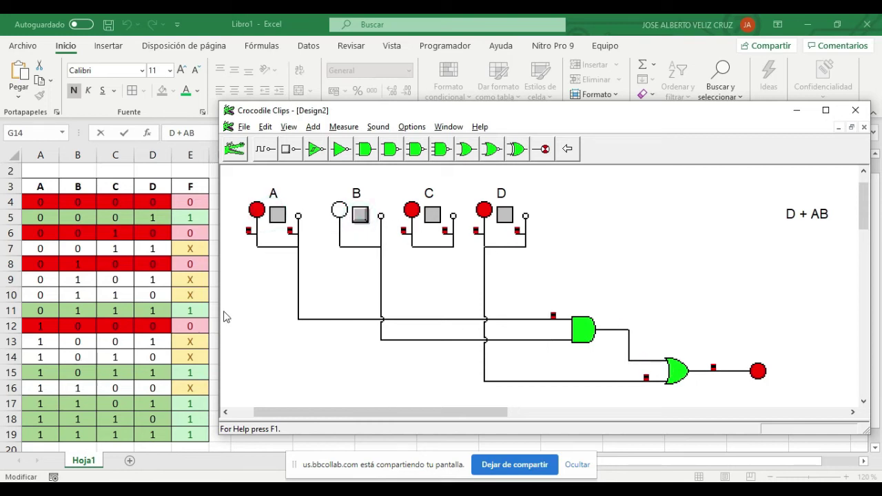
{"action": "left_click", "coordinate": [360, 216]}
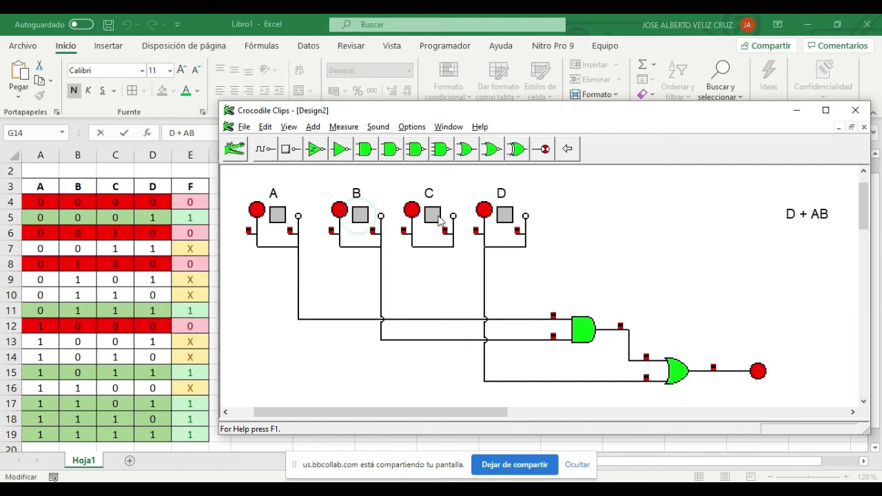
{"action": "left_click", "coordinate": [432, 215]}
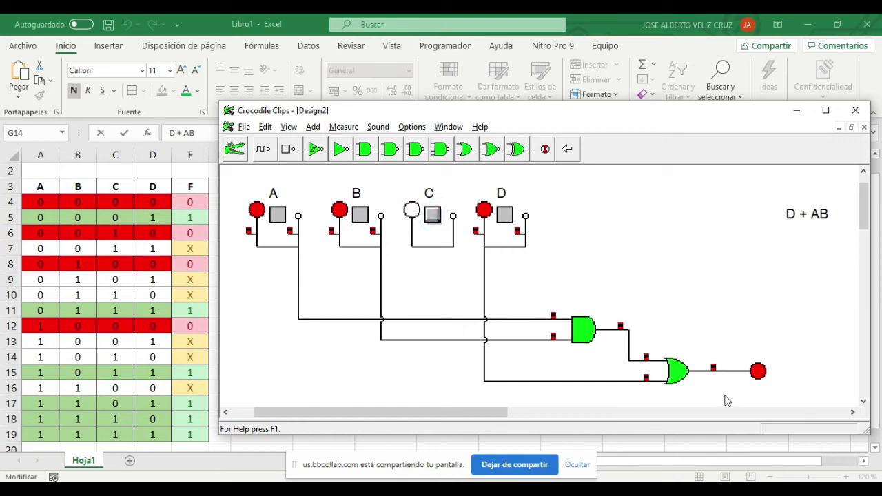
{"action": "left_click", "coordinate": [432, 215]}
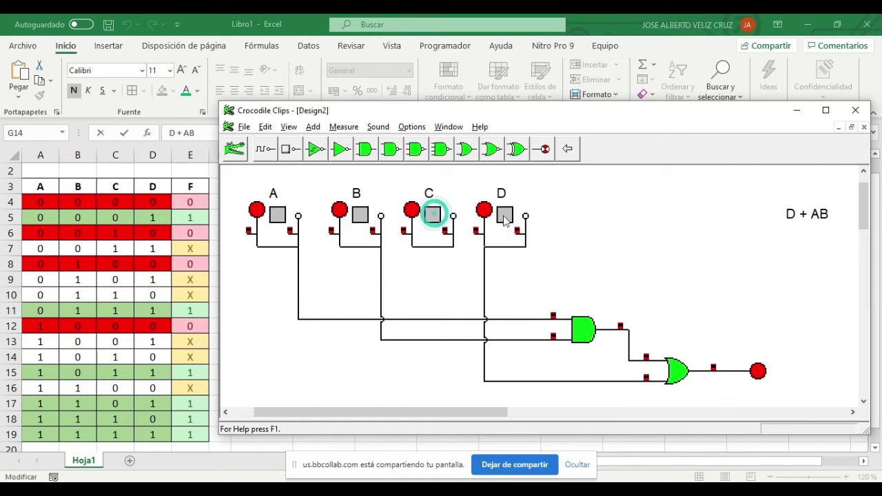
{"action": "left_click", "coordinate": [505, 215]}
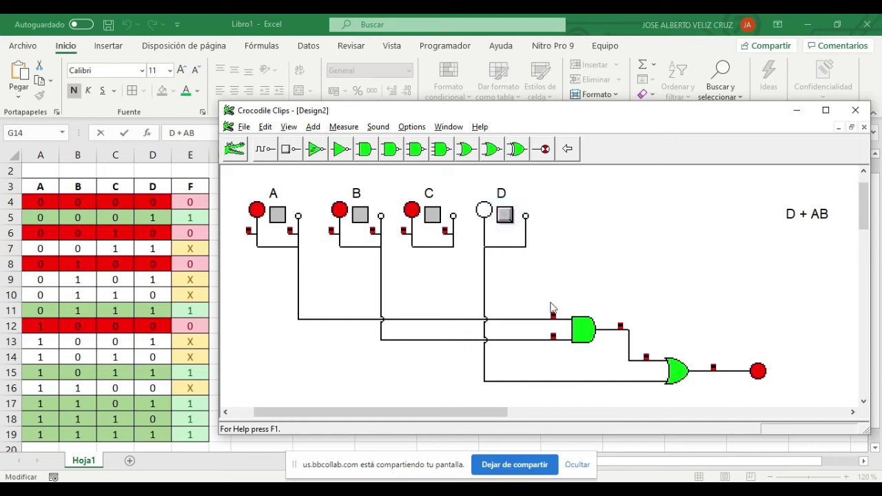
{"action": "left_click", "coordinate": [504, 215]}
- Move the D + AB label closer to the four inputs and maximize the circuit window
{"action": "left_click", "coordinate": [636, 275]}
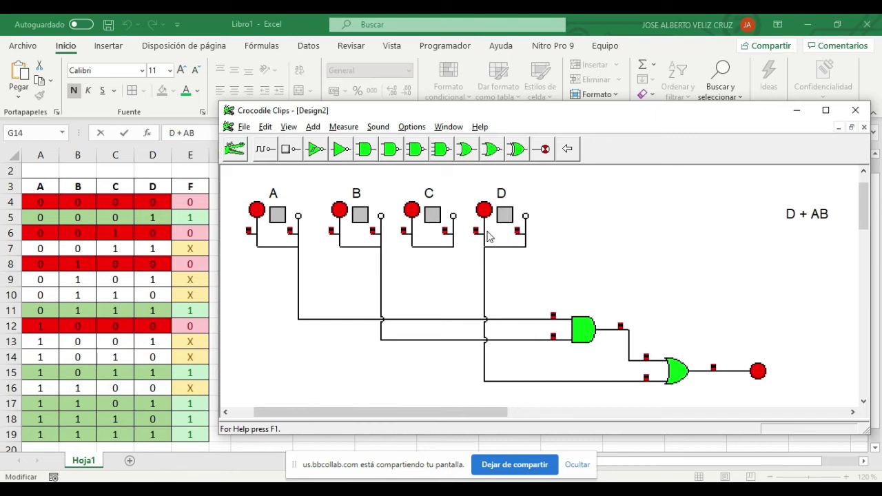
{"action": "left_click_drag", "start_coordinate": [800, 219], "coordinate": [672, 216]}
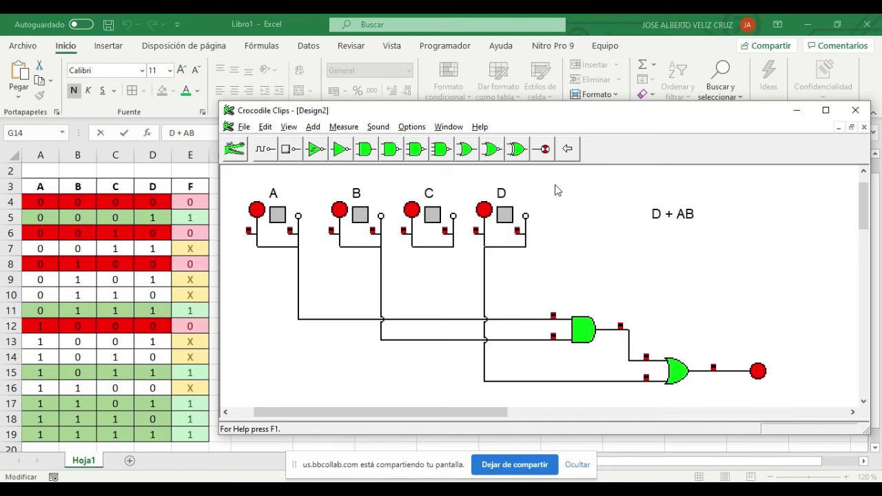
{"action": "left_click", "coordinate": [826, 110]}
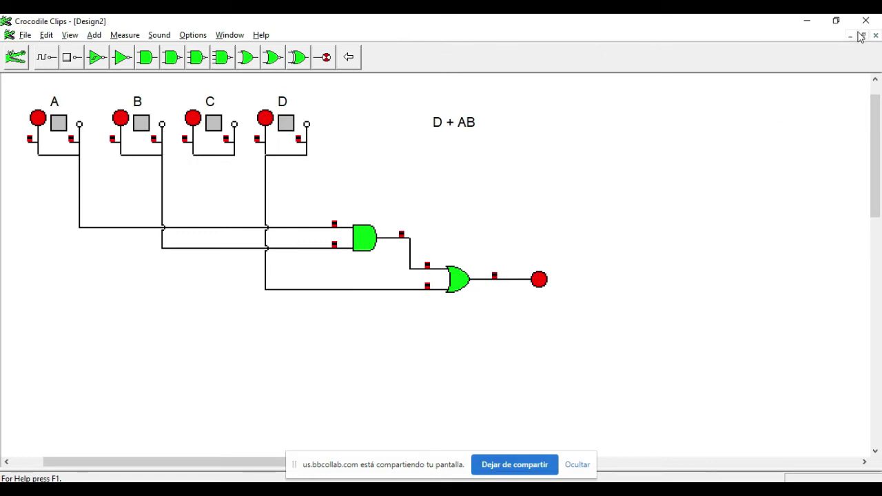
- Create a new blank design and minimize its window to reach the other open designs
{"action": "left_click", "coordinate": [25, 36]}
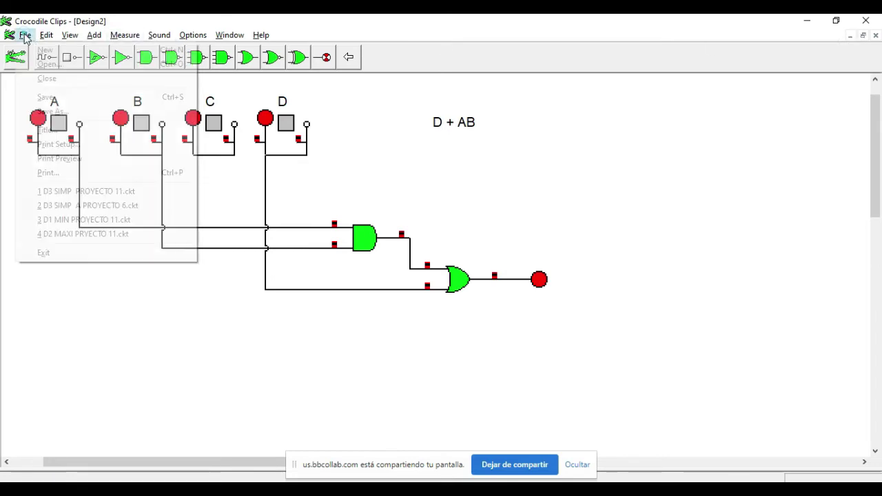
{"action": "left_click", "coordinate": [44, 51]}
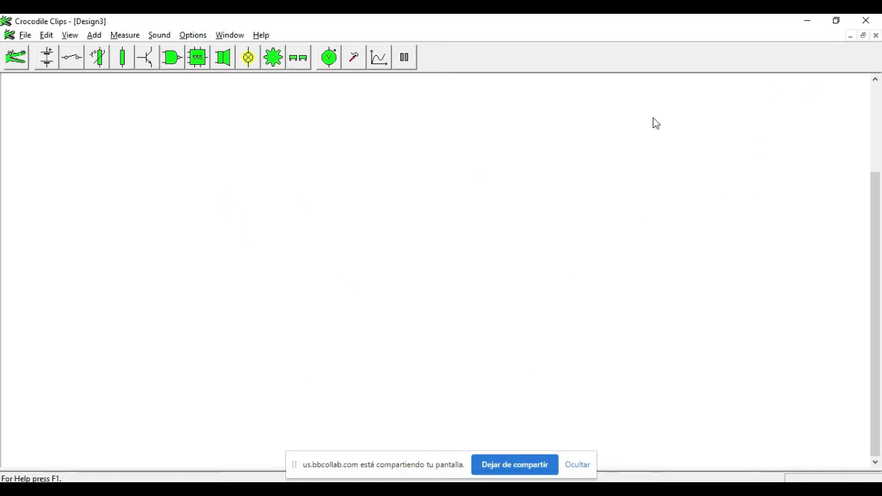
{"action": "left_click", "coordinate": [851, 35]}
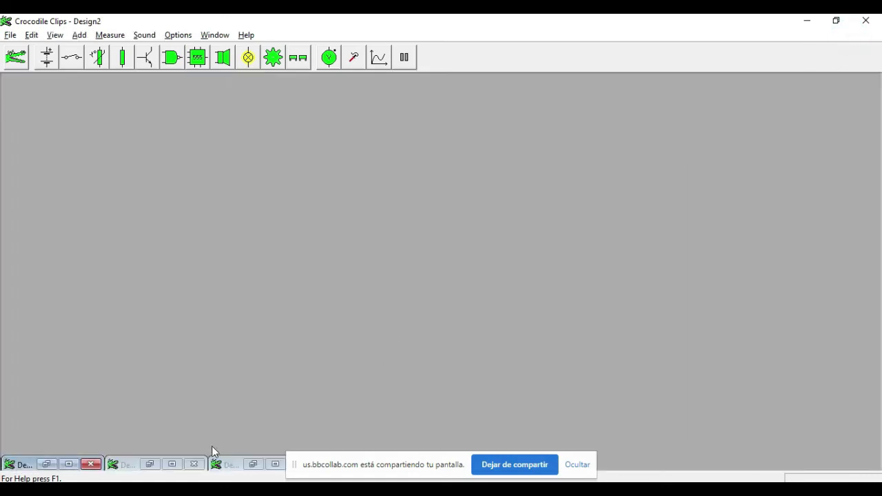
{"action": "left_click", "coordinate": [277, 466]}
{"action": "left_click", "coordinate": [851, 36]}
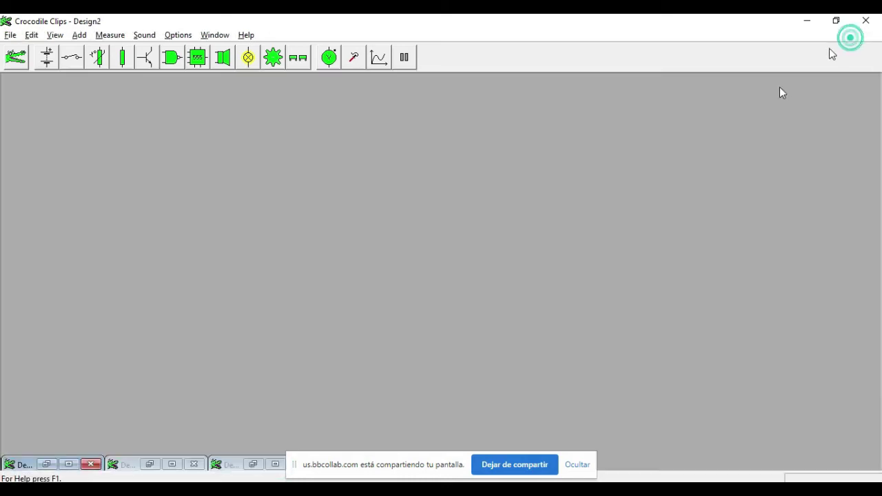
- Copy the four inputs with their inverters from the minterm design and paste them near the upper-left corner of the new design
{"action": "left_click", "coordinate": [172, 464]}
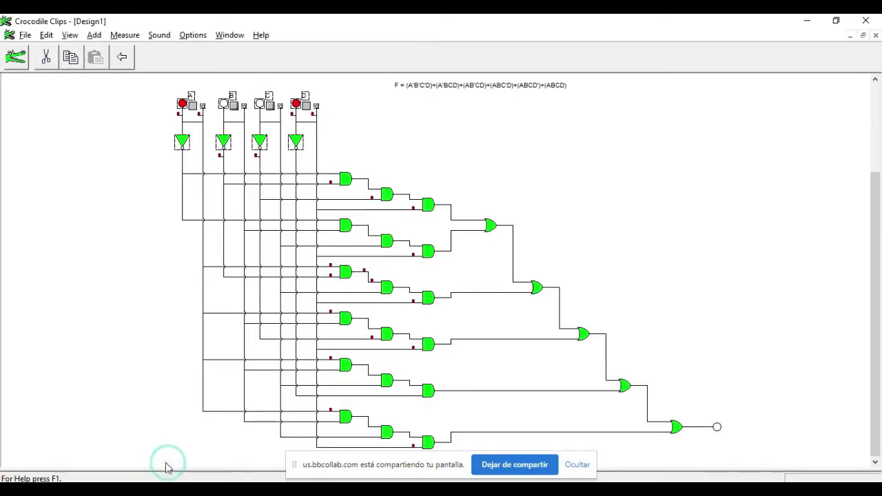
{"action": "left_click", "coordinate": [135, 113]}
{"action": "left_click_drag", "start_coordinate": [148, 92], "coordinate": [342, 171]}
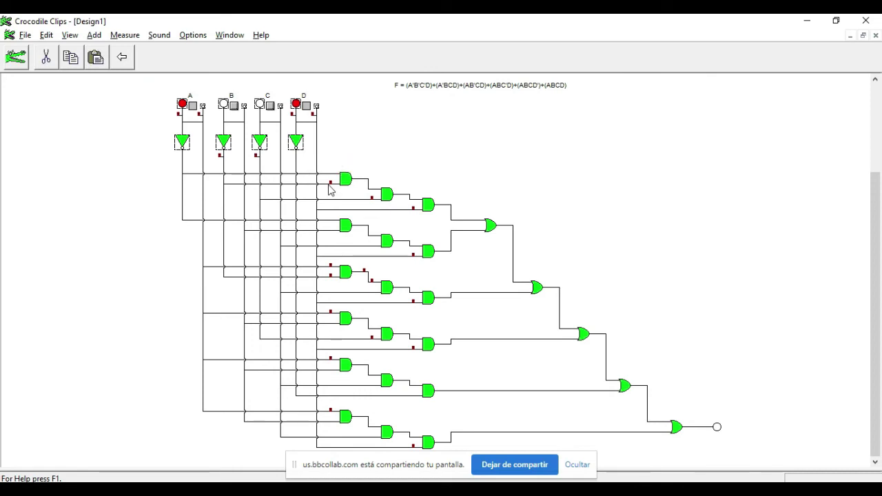
{"action": "left_click", "coordinate": [850, 35]}
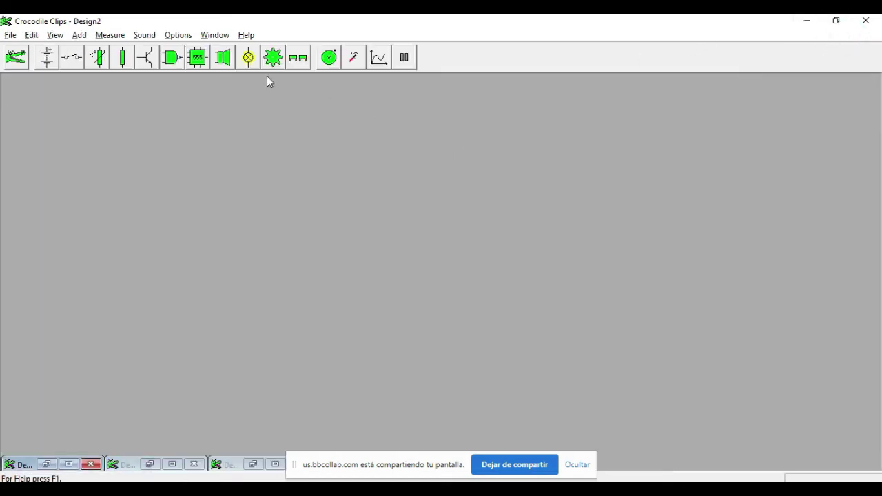
{"action": "left_click", "coordinate": [275, 464]}
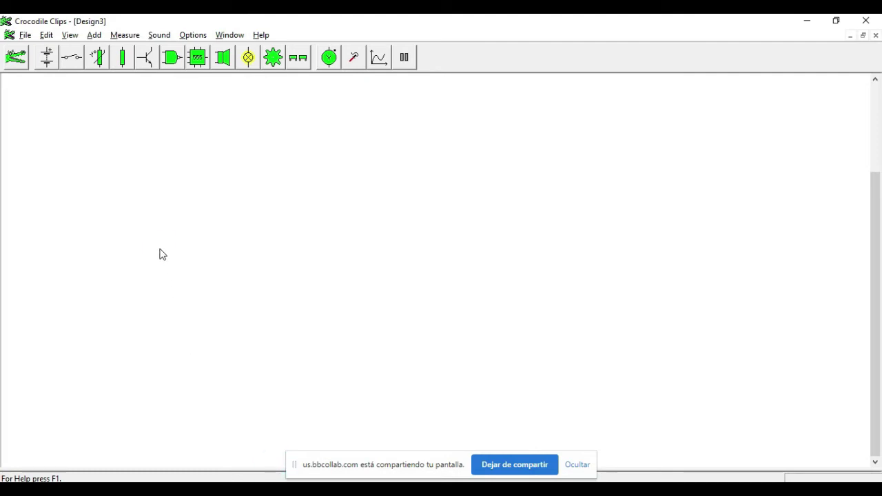
{"action": "left_click_drag", "start_coordinate": [162, 253], "coordinate": [49, 108]}
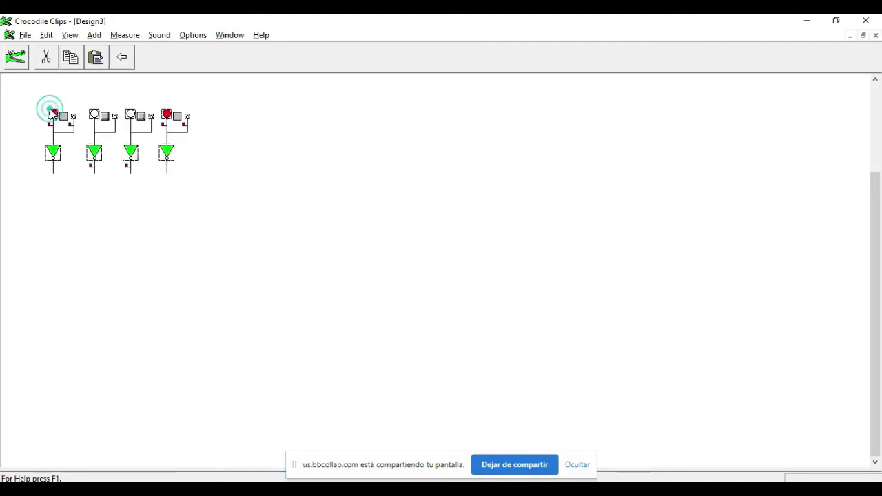
{"action": "left_click", "coordinate": [147, 272]}
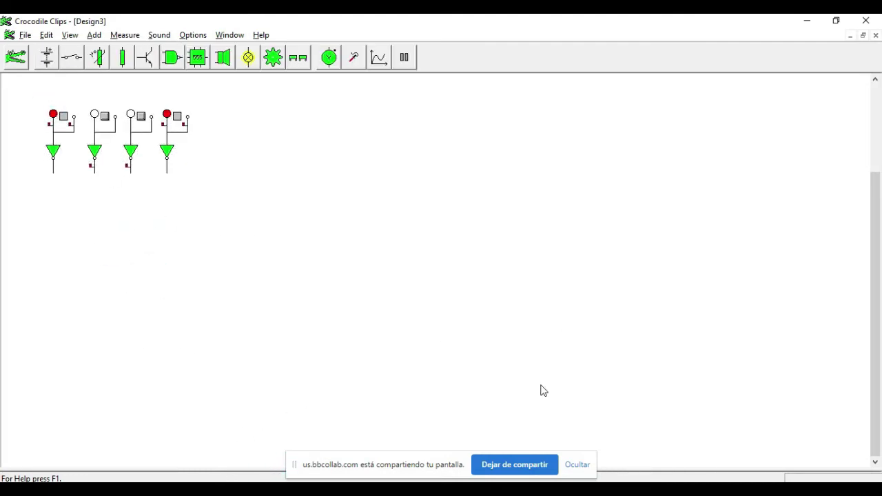
- Return to the minterm design and copy the input block again, including the A, B, C and D labels and inverters
{"action": "left_click", "coordinate": [851, 35]}
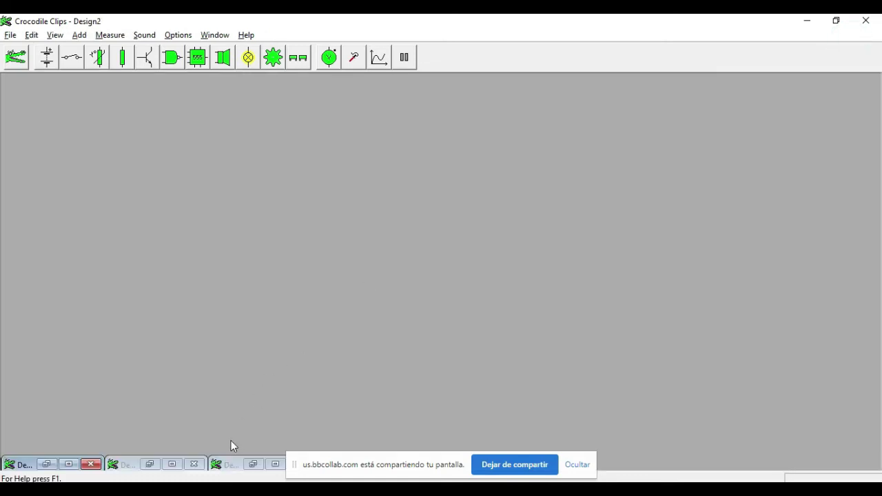
{"action": "left_click", "coordinate": [172, 463]}
{"action": "left_click", "coordinate": [110, 87]}
{"action": "left_click_drag", "start_coordinate": [163, 82], "coordinate": [333, 168]}
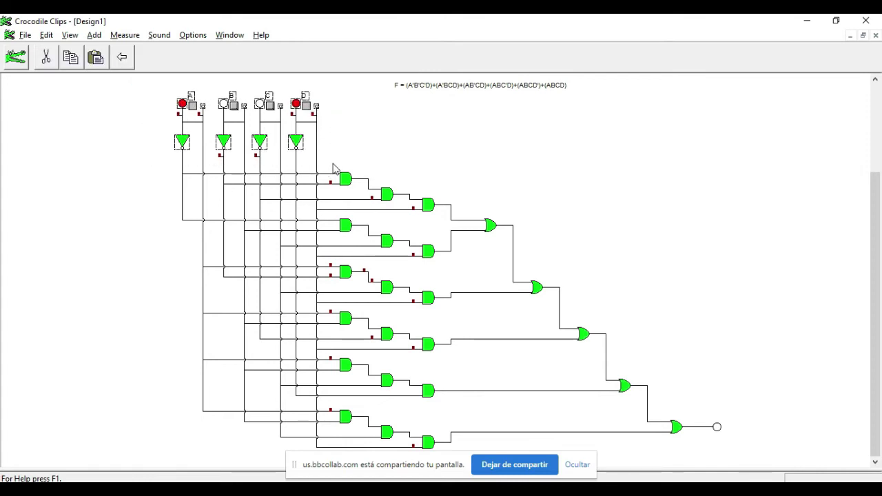
- Return to the new design and delete the unlabelled input block pasted there
{"action": "left_click", "coordinate": [850, 35]}
{"action": "left_click", "coordinate": [274, 464]}
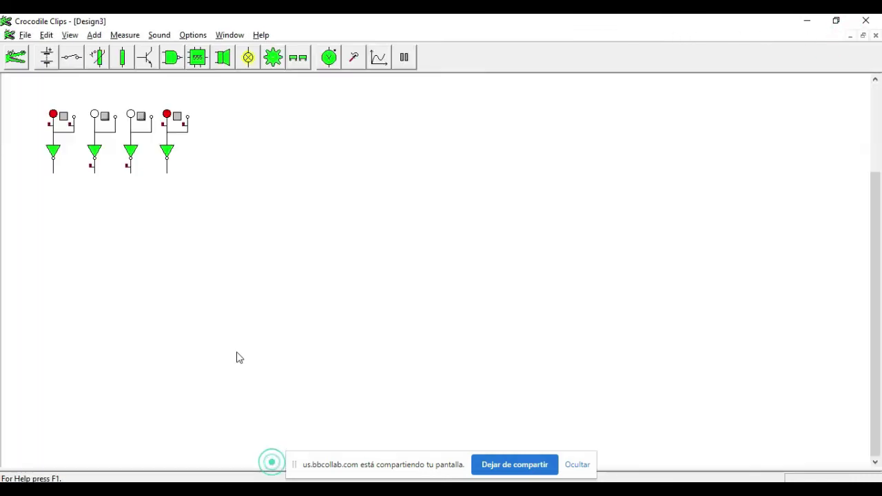
{"action": "left_click_drag", "start_coordinate": [240, 112], "coordinate": [6, 188]}
{"action": "key", "text": "Delete"}
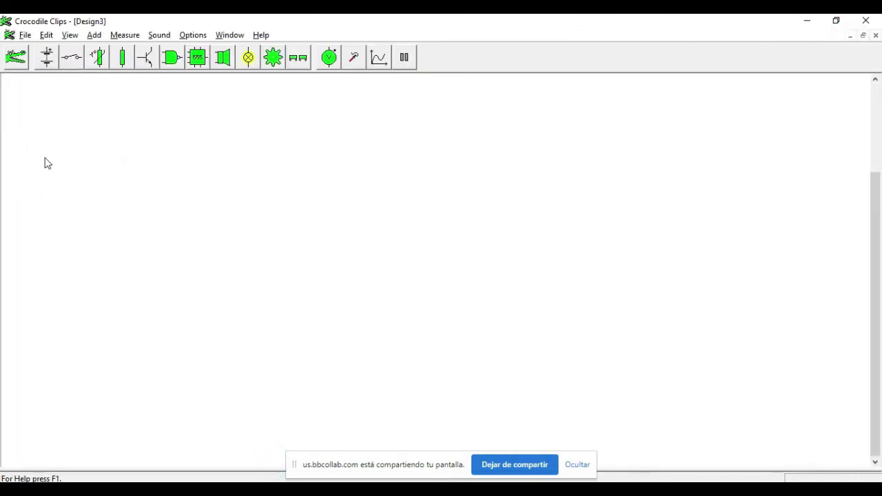
- Paste the copied input block with its A, B, C and D labels and inverters near the upper-left corner of the new design
{"action": "key", "text": "ctrl+v"}
{"action": "left_click", "coordinate": [54, 114]}
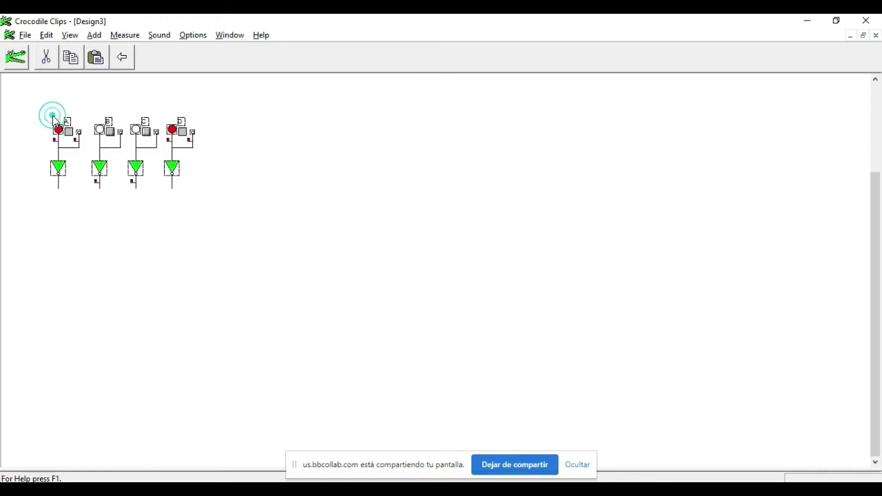
{"action": "left_click", "coordinate": [239, 191]}
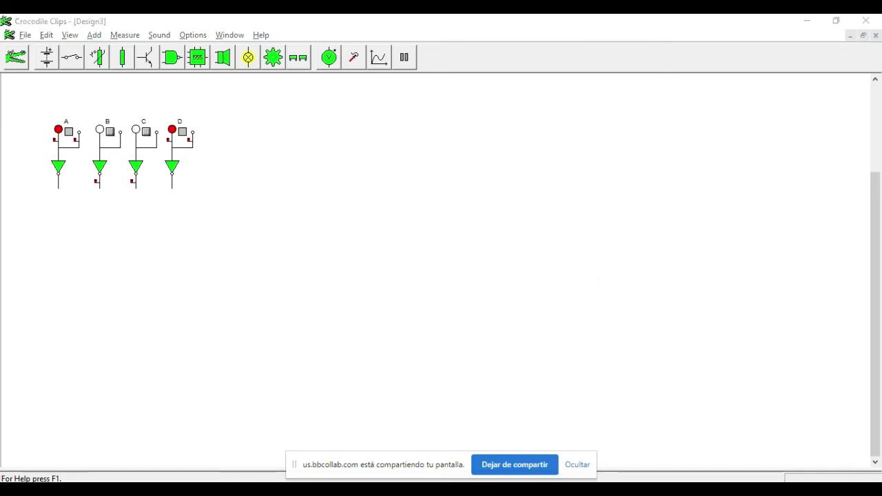
- Switch to the Excel workbook and copy the maxterm function text from cell G8
{"action": "key", "text": "alt+Tab"}
{"action": "key", "text": "ctrl+z"}
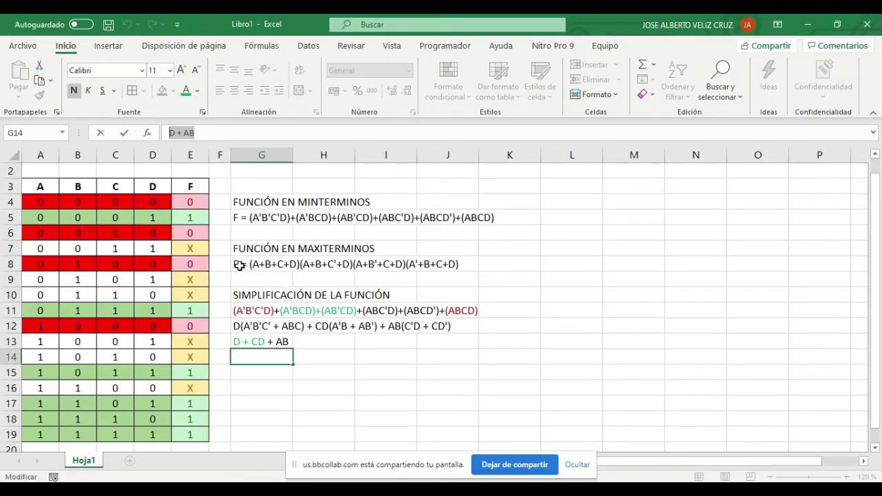
{"action": "left_click", "coordinate": [239, 266]}
{"action": "left_click_drag", "start_coordinate": [170, 133], "coordinate": [394, 131]}
{"action": "key", "text": "ctrl+c"}
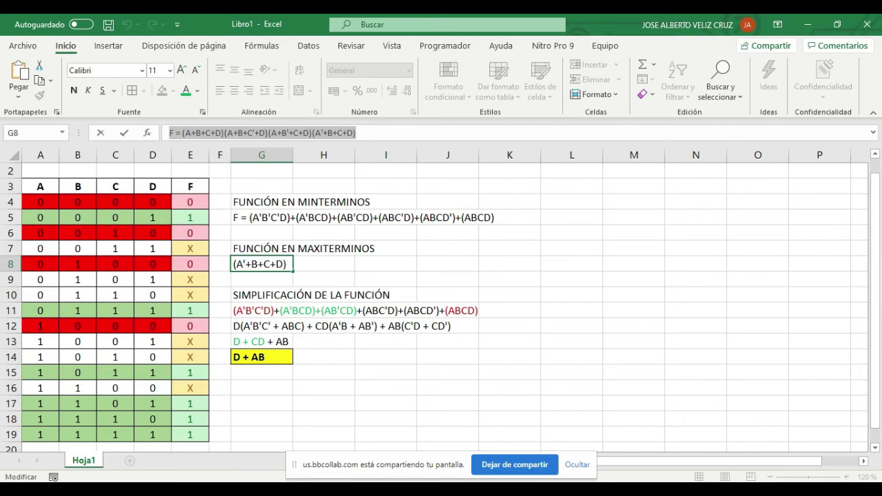
- Return to Crocodile Clips and add a text label to the right of the inputs reading F = (A+B+C+D)(A+B+C'+D)(A+B'+C+D)(A'+B+C+D)
{"action": "key", "text": "alt+Tab"}
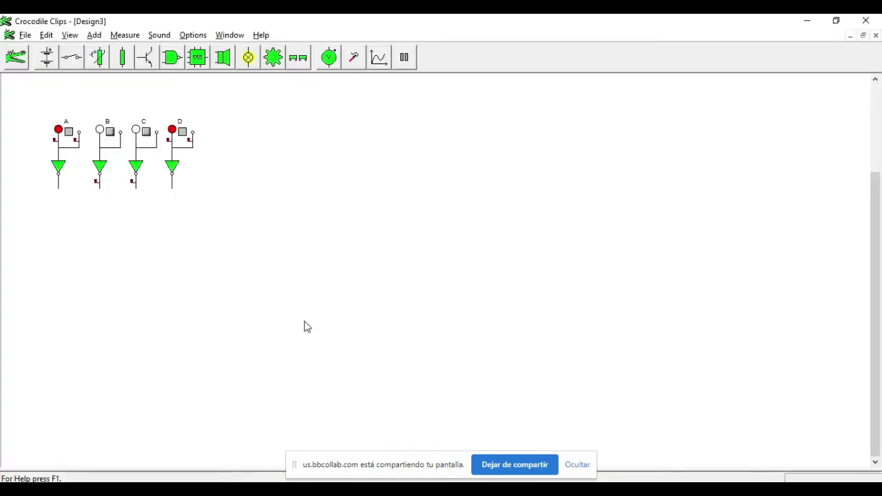
{"action": "left_click", "coordinate": [94, 34]}
{"action": "left_click", "coordinate": [96, 49]}
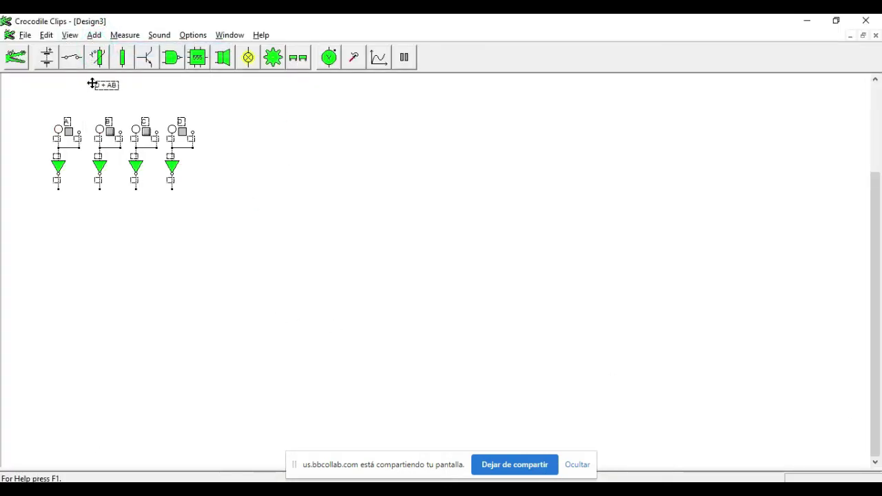
{"action": "left_click", "coordinate": [326, 103]}
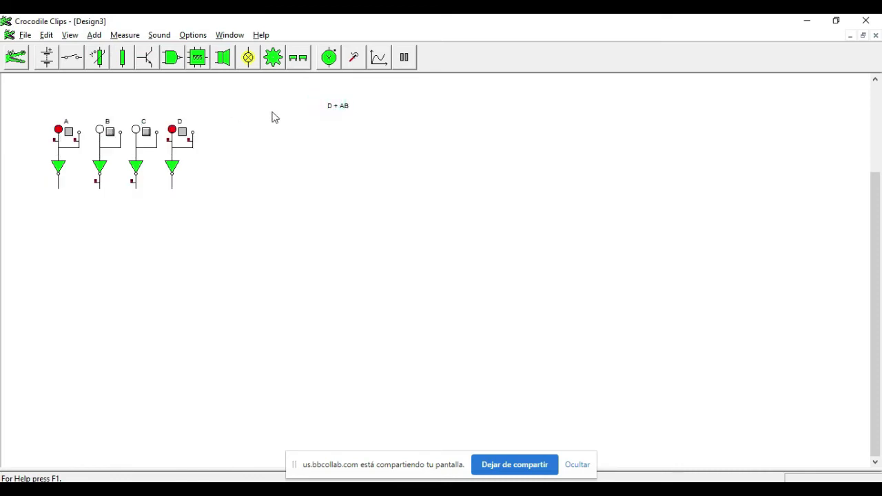
{"action": "left_click", "coordinate": [331, 105]}
{"action": "left_click", "coordinate": [74, 57]}
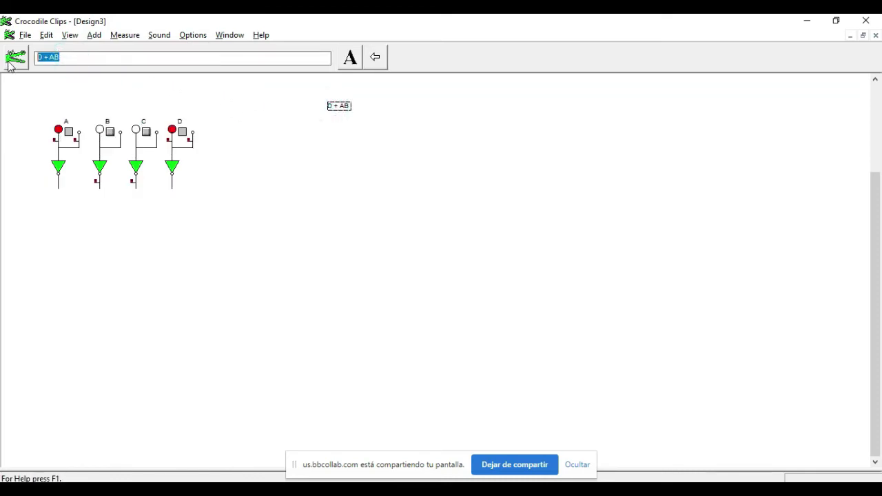
{"action": "right_click", "coordinate": [74, 58]}
{"action": "left_click", "coordinate": [113, 114]}
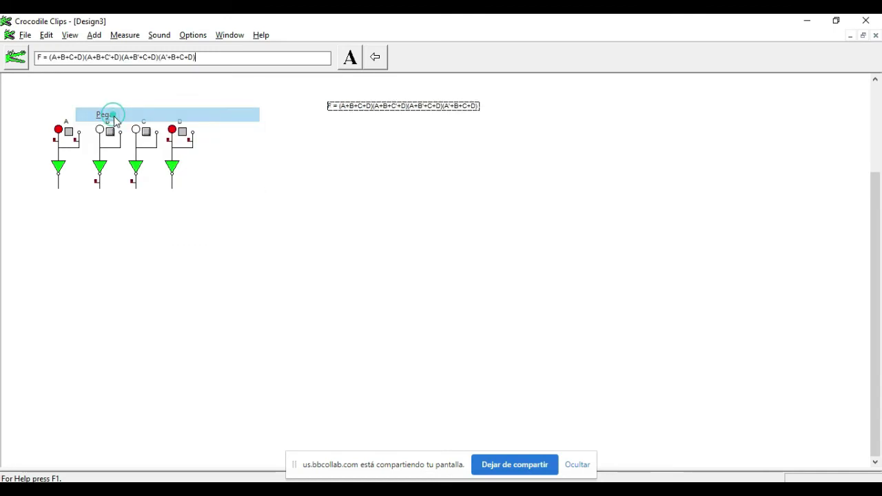
{"action": "left_click", "coordinate": [305, 153]}
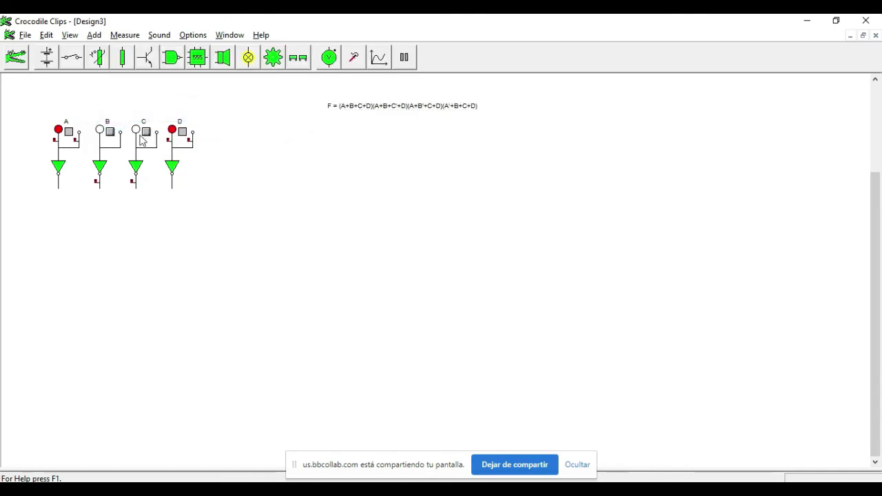
- Zoom the design x2 and move the input block and the function label up to the sheet's top edge
{"action": "left_click", "coordinate": [69, 35]}
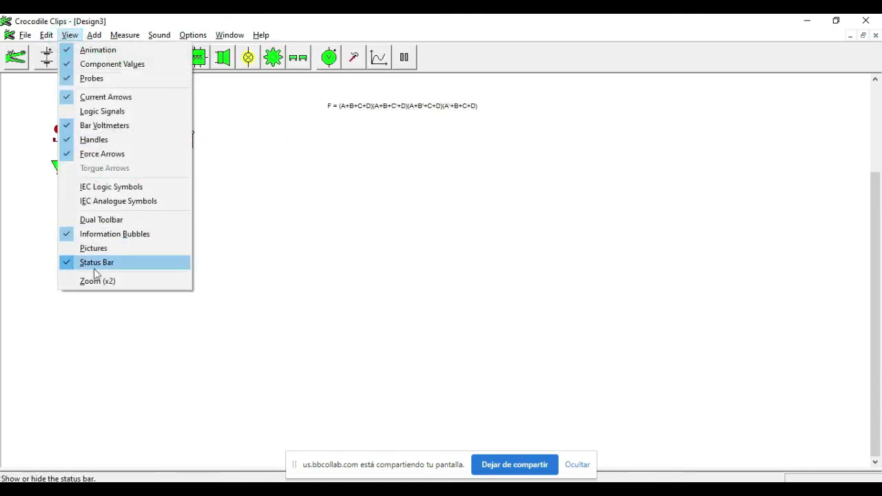
{"action": "left_click", "coordinate": [96, 279]}
{"action": "left_click_drag", "start_coordinate": [618, 110], "coordinate": [608, 120]}
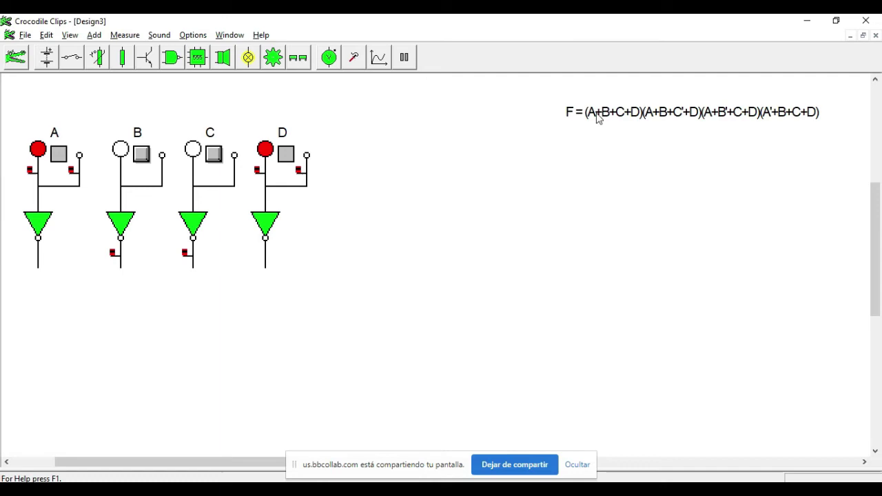
{"action": "left_click_drag", "start_coordinate": [19, 111], "coordinate": [386, 293]}
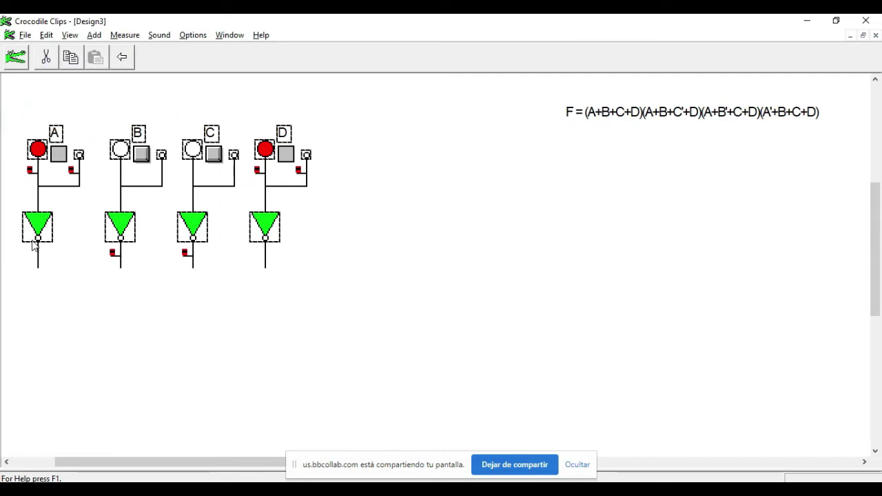
{"action": "scroll", "coordinate": [34, 247], "scroll_direction": "up", "scroll_amount": 3}
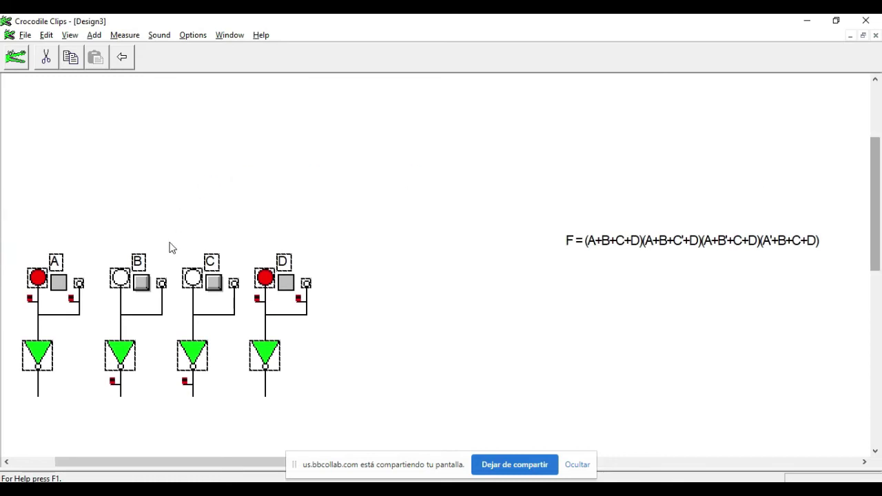
{"action": "left_click_drag", "start_coordinate": [140, 276], "coordinate": [132, 120]}
{"action": "scroll", "coordinate": [865, 187], "scroll_direction": "up", "scroll_amount": 3}
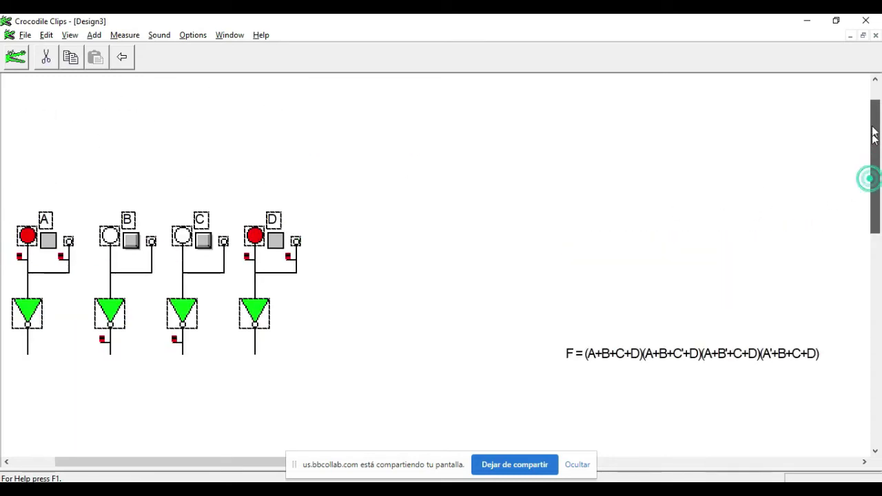
{"action": "left_click_drag", "start_coordinate": [131, 272], "coordinate": [131, 117]}
{"action": "left_click", "coordinate": [589, 393]}
{"action": "left_click_drag", "start_coordinate": [589, 392], "coordinate": [563, 95]}
{"action": "left_click", "coordinate": [544, 195]}
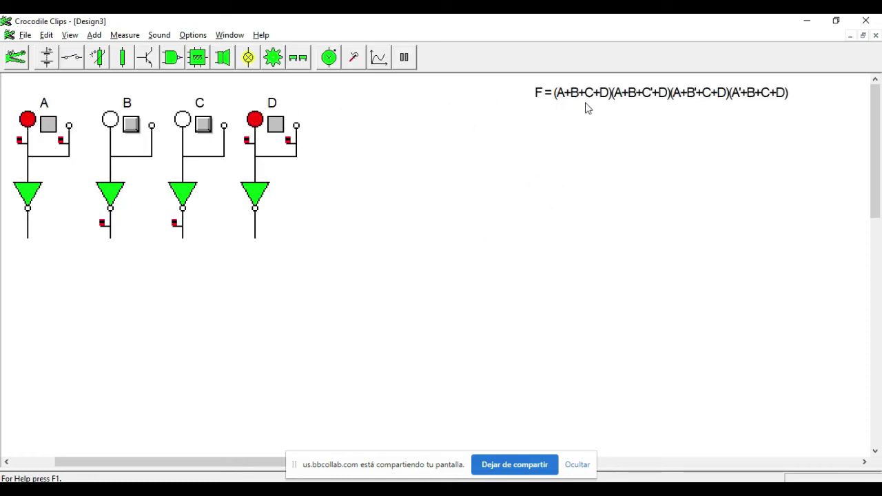
- Place three two-input OR gates below and beyond the D input, chaining each output to the following gate's upper input
{"action": "left_click", "coordinate": [169, 60]}
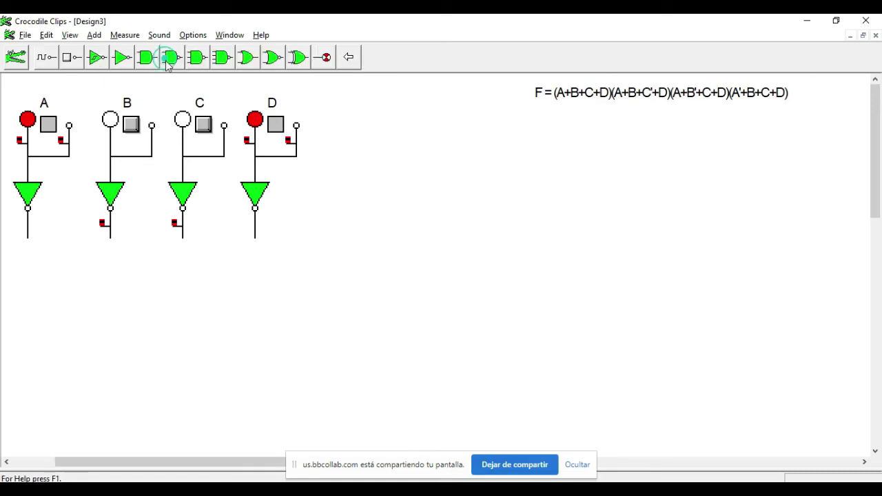
{"action": "left_click", "coordinate": [246, 58]}
{"action": "left_click", "coordinate": [48, 57]}
{"action": "left_click_drag", "start_coordinate": [49, 57], "coordinate": [376, 288]}
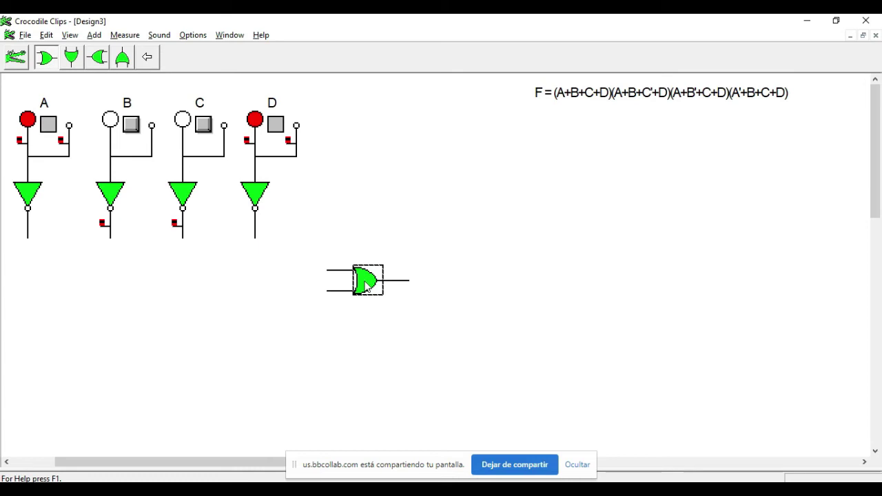
{"action": "mouse_move", "coordinate": [364, 281]}
{"action": "left_mouse_down"}
{"action": "mouse_move", "coordinate": [420, 297]}
{"action": "mouse_move", "coordinate": [414, 282]}
{"action": "mouse_move", "coordinate": [410, 301]}
{"action": "left_mouse_up"}
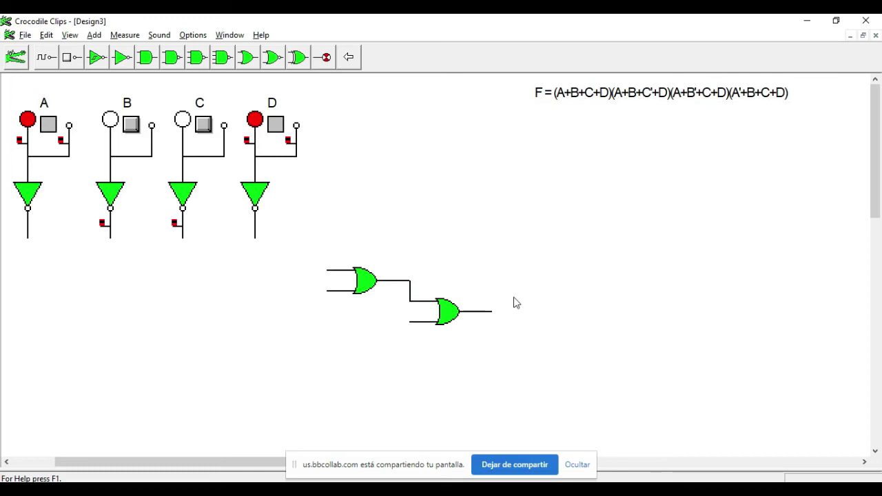
{"action": "key", "text": "ctrl+v"}
{"action": "left_click", "coordinate": [496, 321]}
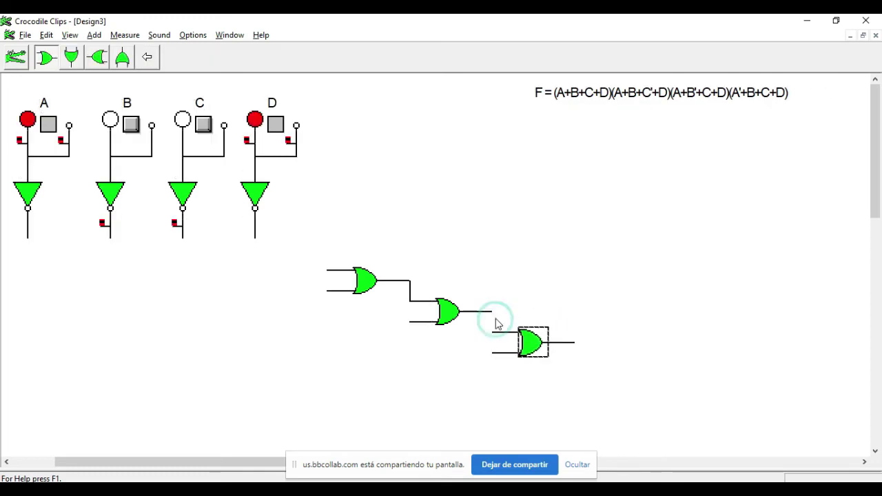
{"action": "left_click_drag", "start_coordinate": [493, 313], "coordinate": [492, 332]}
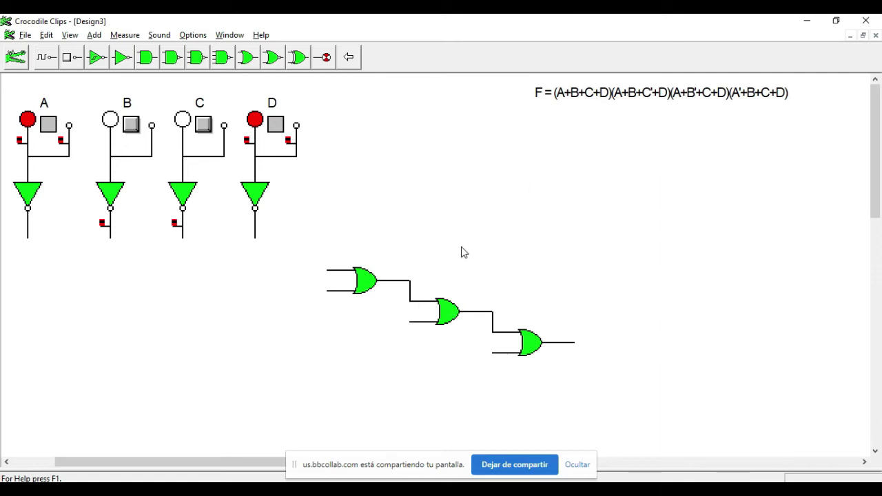
- Rearrange the OR gates unwired, with two stacked and the third to their right between them, and shift the group slightly up
{"action": "left_click_drag", "start_coordinate": [447, 313], "coordinate": [366, 333]}
{"action": "left_click_drag", "start_coordinate": [526, 358], "coordinate": [448, 310]}
{"action": "left_click", "coordinate": [507, 368]}
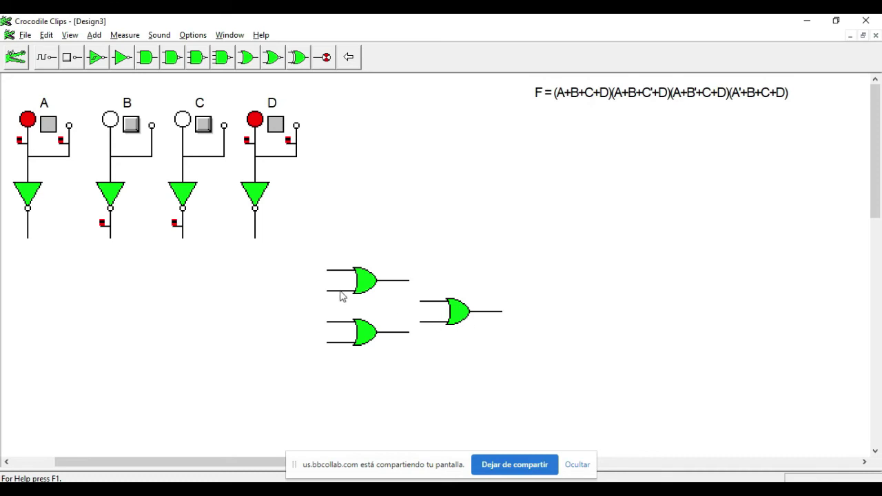
{"action": "left_click_drag", "start_coordinate": [304, 256], "coordinate": [492, 380]}
{"action": "left_click_drag", "start_coordinate": [369, 277], "coordinate": [369, 267]}
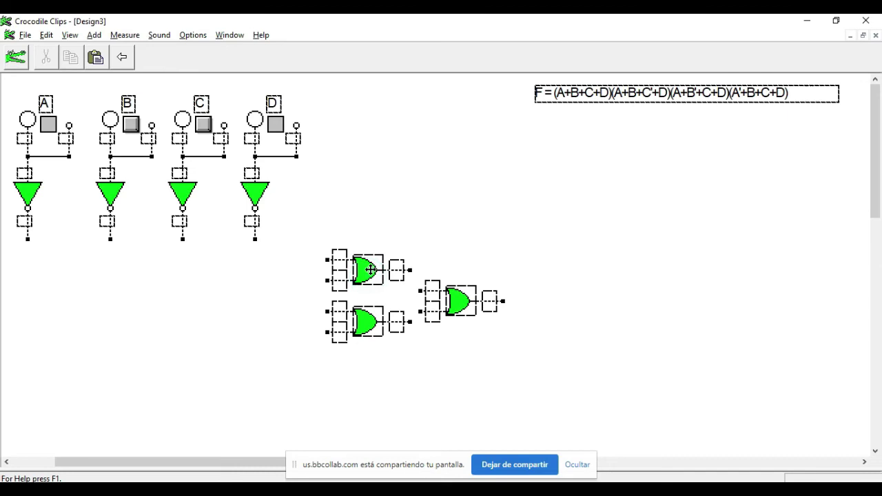
{"action": "left_click", "coordinate": [495, 244]}
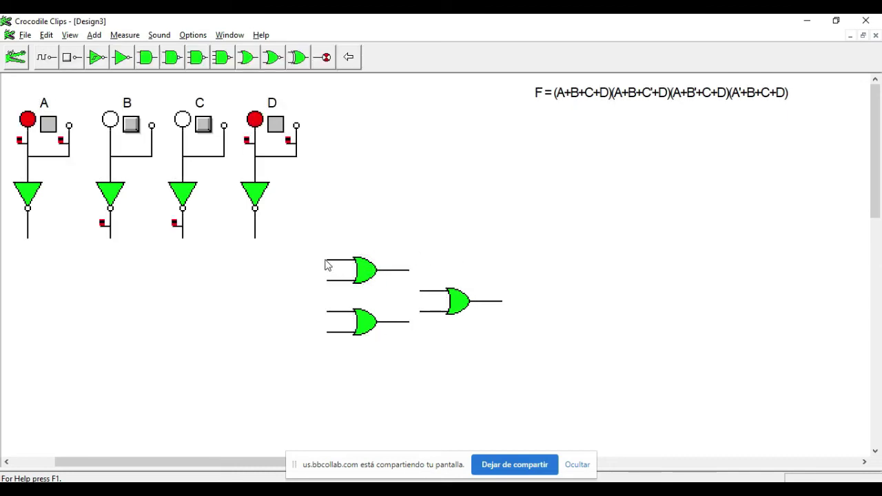
- Wire A and B to the upper OR gate, C and D to the lower one, and both outputs to the third OR gate
{"action": "left_click_drag", "start_coordinate": [327, 260], "coordinate": [66, 251]}
{"action": "left_click_drag", "start_coordinate": [64, 207], "coordinate": [69, 150]}
{"action": "left_click_drag", "start_coordinate": [329, 286], "coordinate": [158, 150]}
{"action": "left_click_drag", "start_coordinate": [327, 314], "coordinate": [230, 149]}
{"action": "left_click_drag", "start_coordinate": [329, 336], "coordinate": [297, 157]}
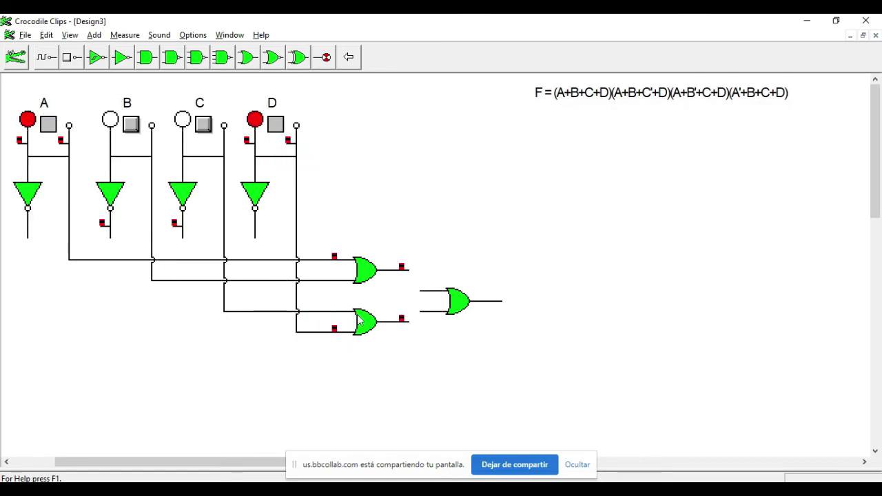
{"action": "left_click_drag", "start_coordinate": [411, 273], "coordinate": [420, 291]}
{"action": "mouse_move", "coordinate": [411, 320]}
{"action": "left_mouse_down"}
{"action": "mouse_move", "coordinate": [426, 304]}
{"action": "mouse_move", "coordinate": [423, 310]}
{"action": "left_mouse_up"}
- Copy the group of three OR gates and paste the duplicate directly below the original
{"action": "left_click_drag", "start_coordinate": [321, 235], "coordinate": [539, 380]}
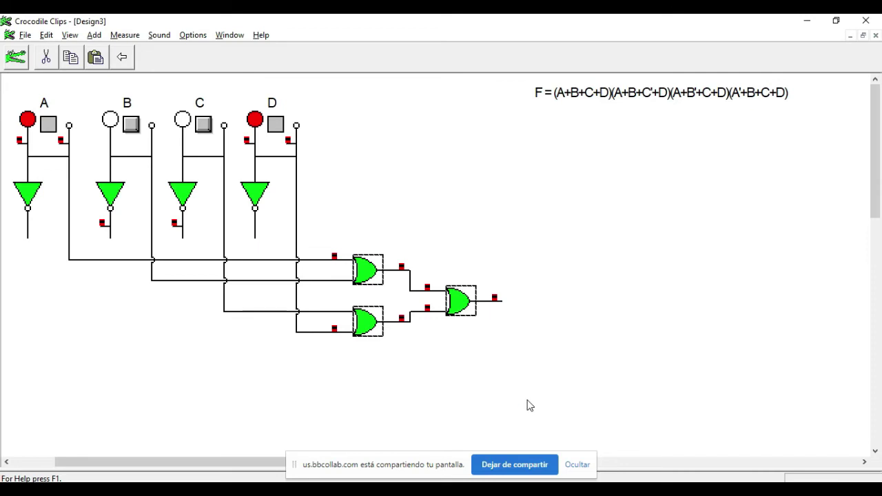
{"action": "key", "text": "ctrl+v"}
{"action": "key", "text": "Escape"}
{"action": "key", "text": "ctrl+v"}
{"action": "left_click", "coordinate": [331, 350]}
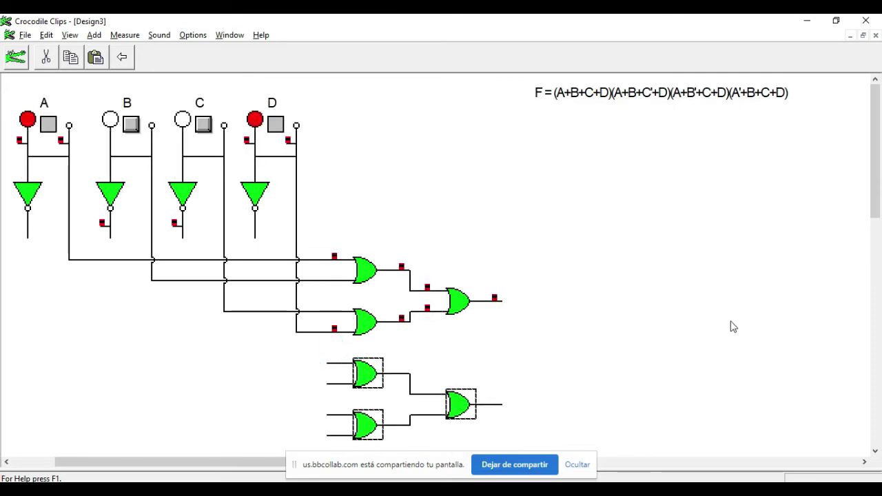
- Move the function label down and closer to the OR gates
{"action": "left_click", "coordinate": [875, 452]}
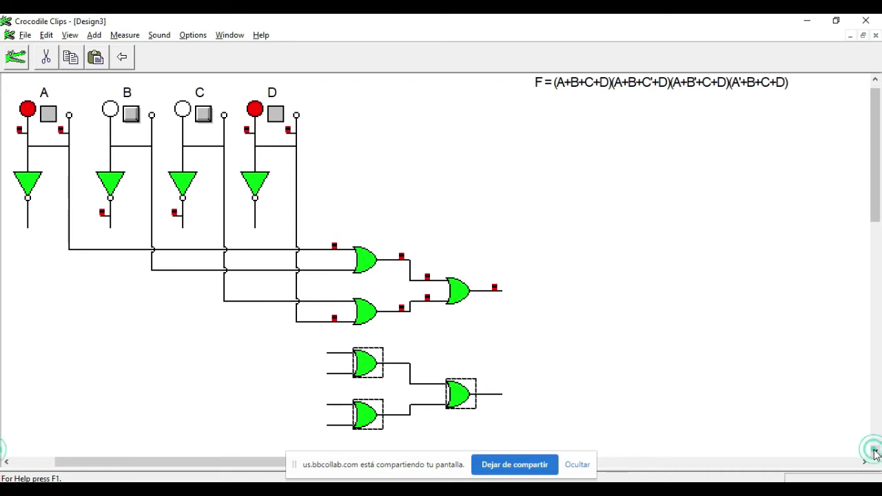
{"action": "left_click_drag", "start_coordinate": [639, 91], "coordinate": [576, 194]}
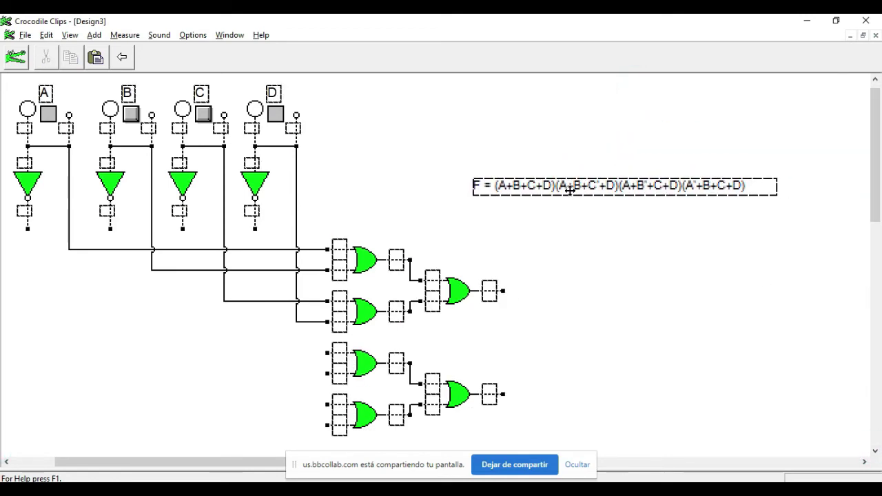
{"action": "left_click", "coordinate": [584, 211]}
- Wire the second OR group for the term A+B+C'+D, connecting A and B to its upper gate and inverted C and D to its lower gate
{"action": "left_click", "coordinate": [875, 452]}
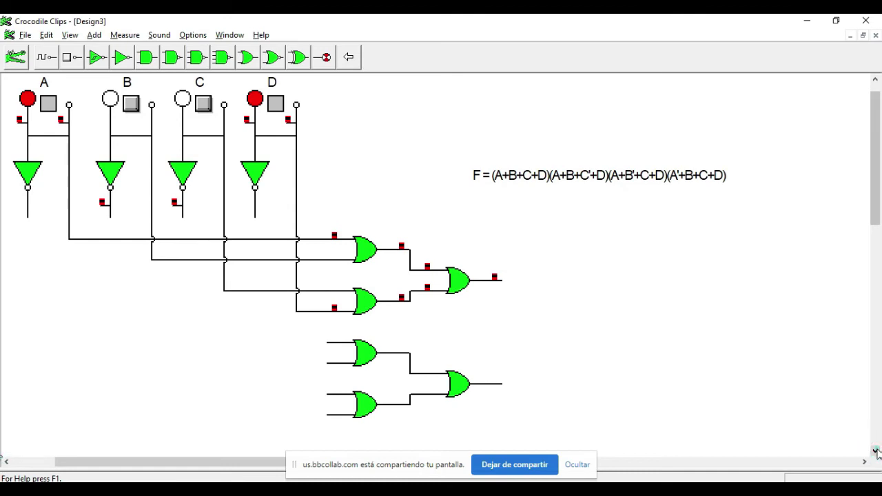
{"action": "left_click", "coordinate": [875, 452]}
{"action": "left_click", "coordinate": [875, 452]}
{"action": "left_click", "coordinate": [876, 452]}
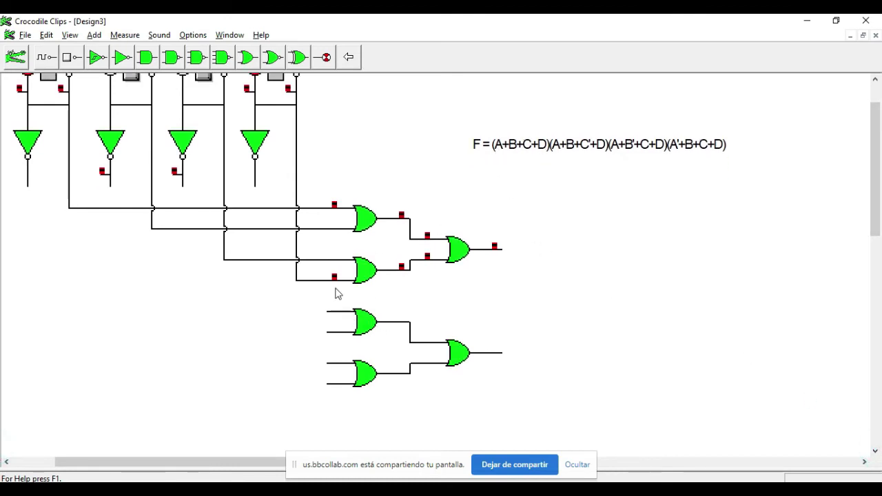
{"action": "key", "text": "ctrl+a"}
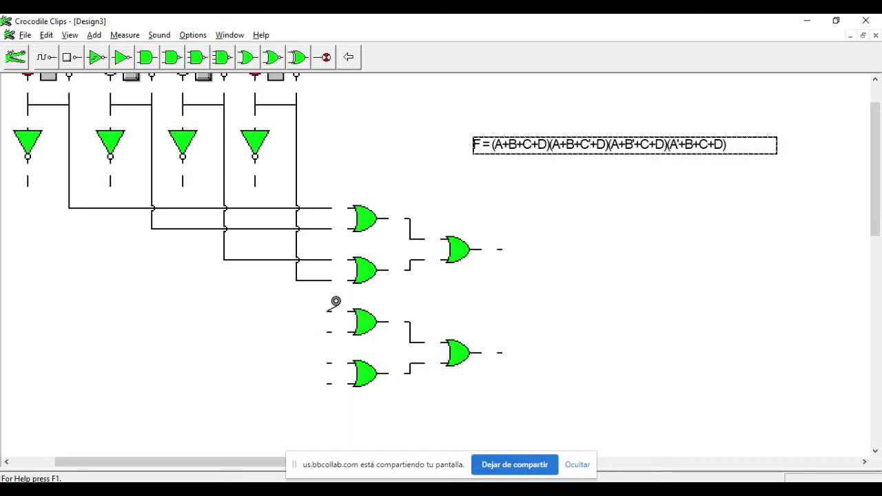
{"action": "mouse_move", "coordinate": [336, 301]}
{"action": "left_mouse_down"}
{"action": "mouse_move", "coordinate": [270, 292]}
{"action": "mouse_move", "coordinate": [89, 236]}
{"action": "mouse_move", "coordinate": [73, 193]}
{"action": "mouse_move", "coordinate": [69, 205]}
{"action": "left_mouse_up"}
{"action": "left_click_drag", "start_coordinate": [328, 333], "coordinate": [163, 222]}
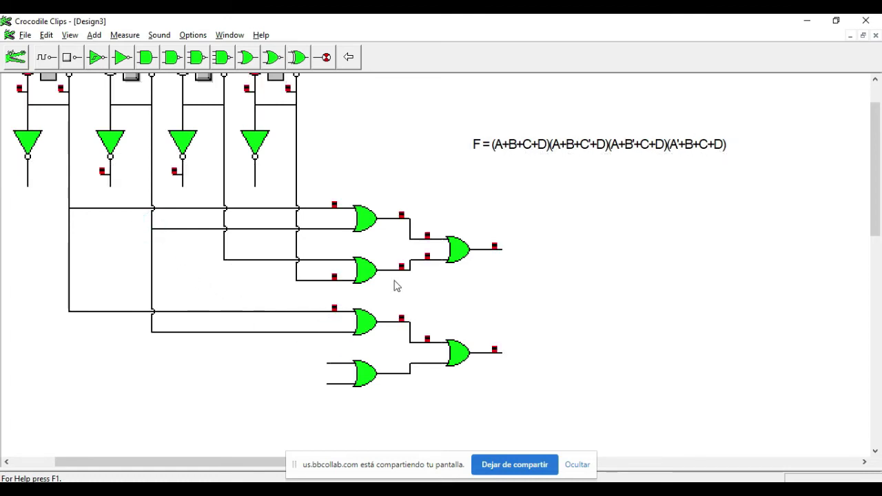
{"action": "left_click_drag", "start_coordinate": [329, 365], "coordinate": [189, 181]}
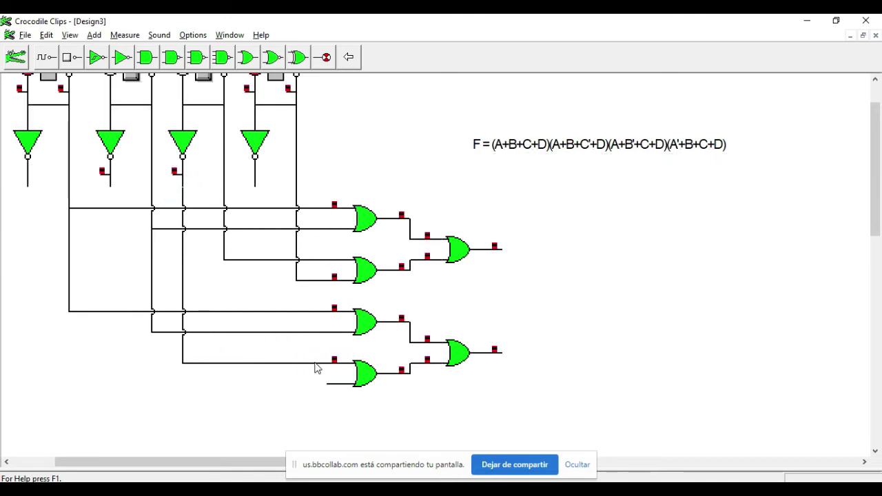
{"action": "left_click_drag", "start_coordinate": [328, 390], "coordinate": [296, 281]}
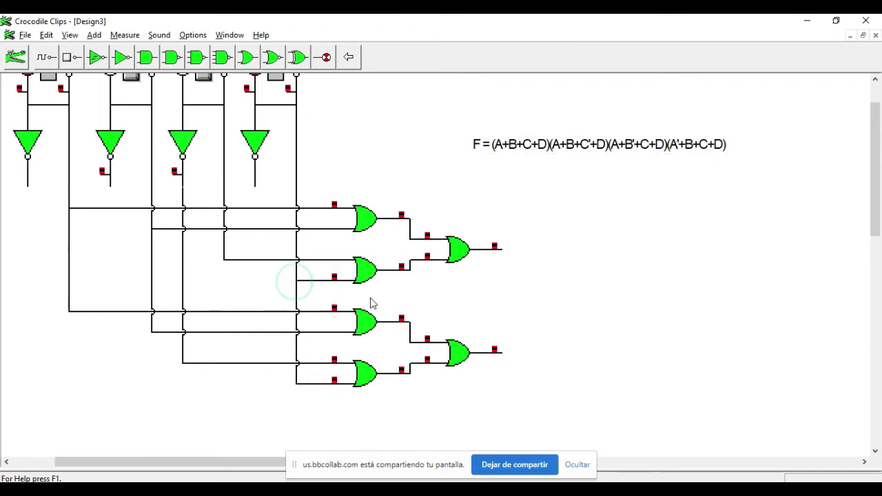
- Paste a third copy of the three-OR-gate group directly below the second group
{"action": "left_click", "coordinate": [593, 318]}
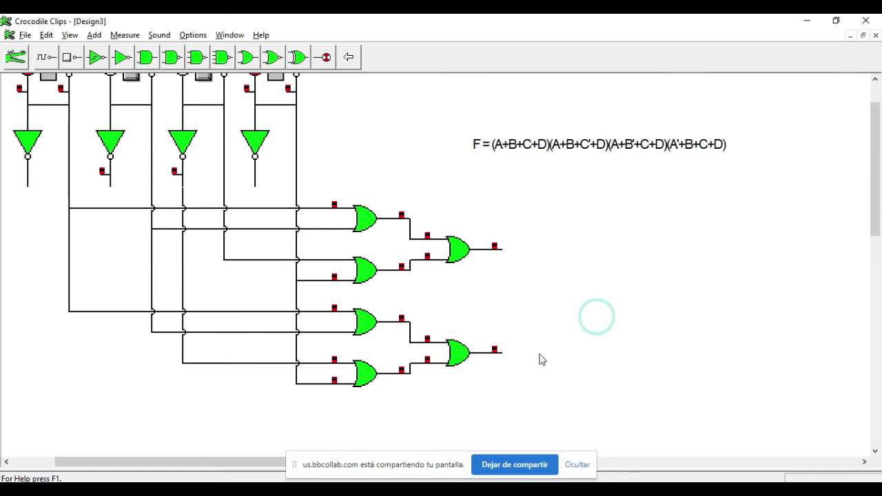
{"action": "left_click", "coordinate": [875, 452]}
{"action": "left_click", "coordinate": [875, 451]}
{"action": "left_click", "coordinate": [874, 451]}
{"action": "left_click", "coordinate": [874, 451]}
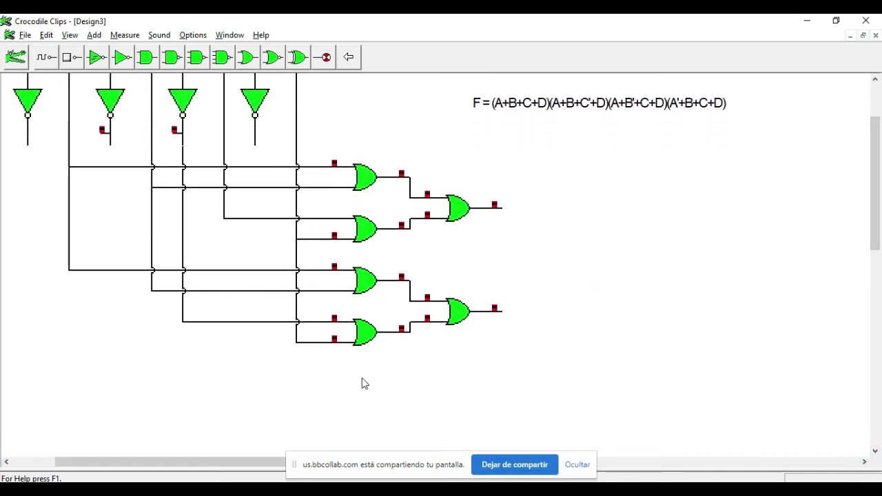
{"action": "key", "text": "ctrl+a"}
{"action": "key", "text": "ctrl+c"}
{"action": "key", "text": "ctrl+v"}
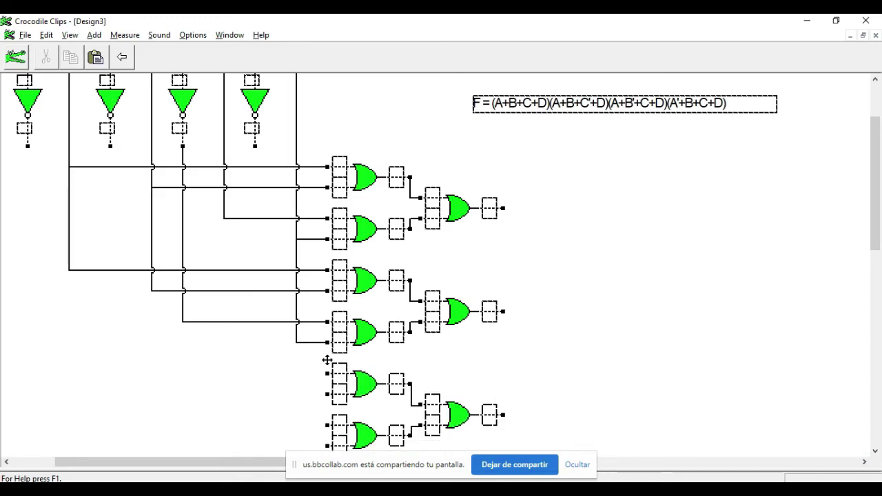
{"action": "left_click", "coordinate": [328, 360]}
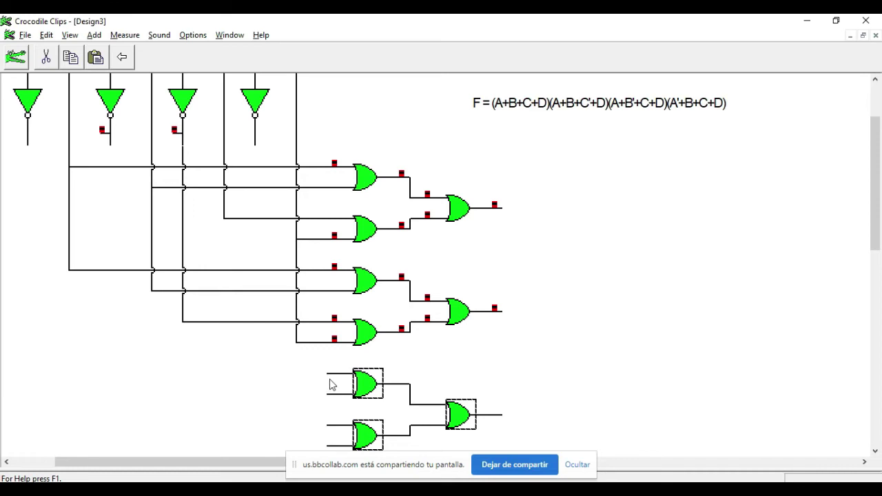
- Wire the third OR group for the term A+B'+C+D, connecting A and inverted B to its upper gate and C and D to its lower gate
{"action": "left_click_drag", "start_coordinate": [329, 375], "coordinate": [70, 272]}
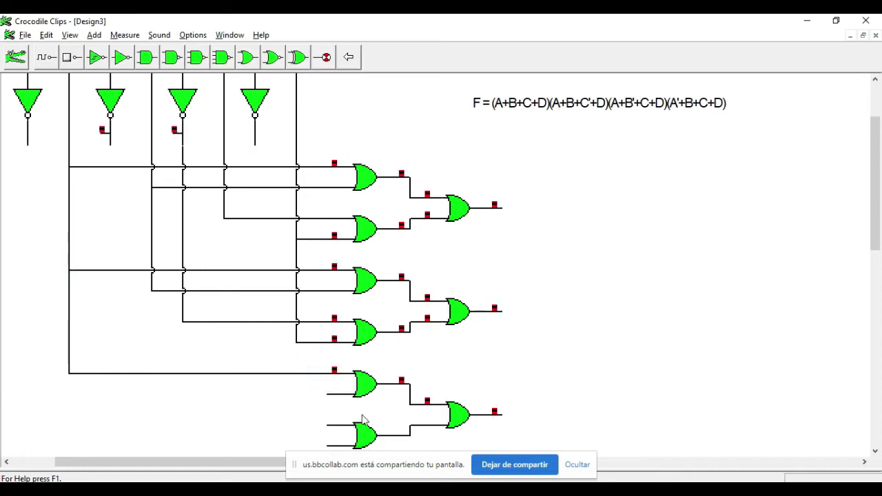
{"action": "mouse_move", "coordinate": [327, 394]}
{"action": "left_mouse_down"}
{"action": "mouse_move", "coordinate": [270, 378]}
{"action": "mouse_move", "coordinate": [90, 205]}
{"action": "mouse_move", "coordinate": [110, 146]}
{"action": "left_mouse_up"}
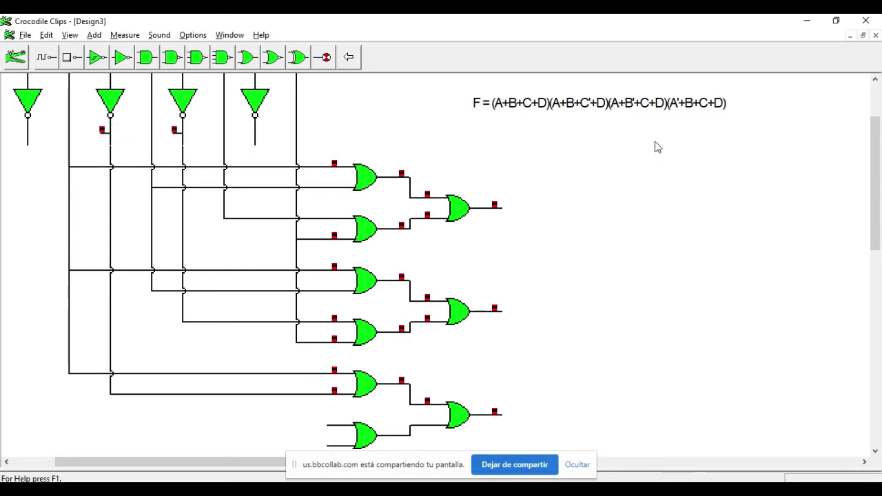
{"action": "left_click_drag", "start_coordinate": [326, 426], "coordinate": [233, 379]}
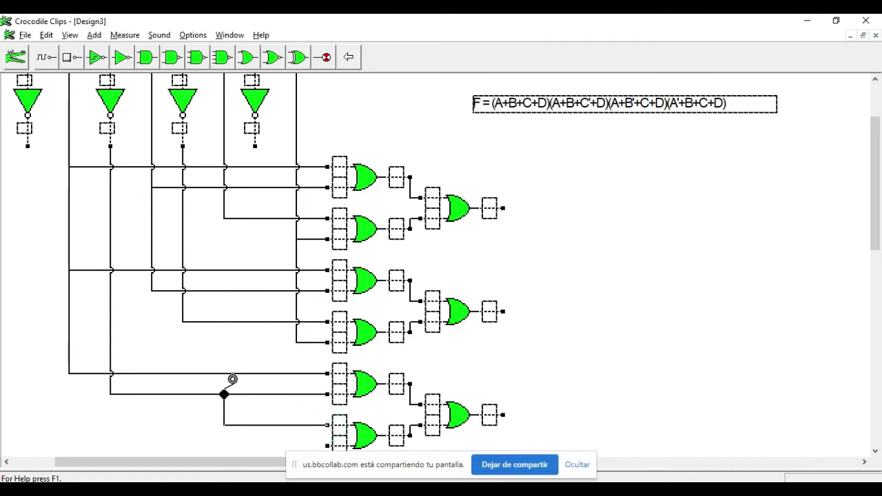
{"action": "left_click_drag", "start_coordinate": [233, 379], "coordinate": [228, 217]}
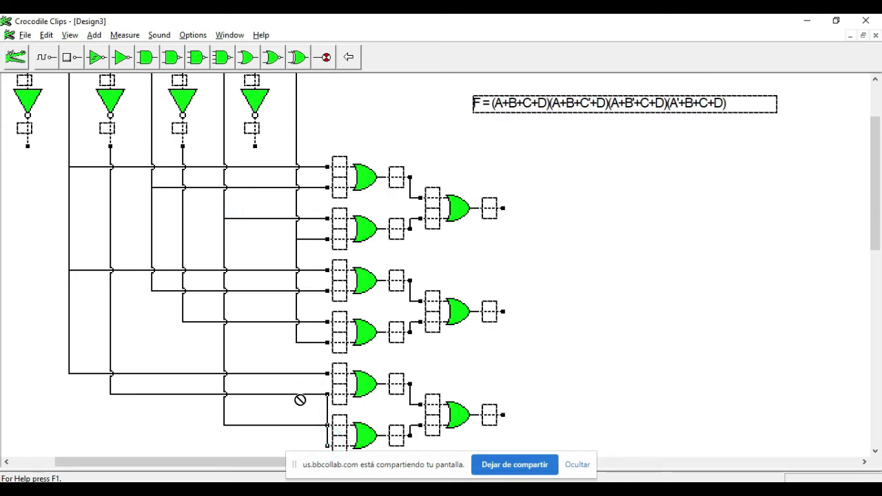
{"action": "left_click_drag", "start_coordinate": [328, 445], "coordinate": [297, 343]}
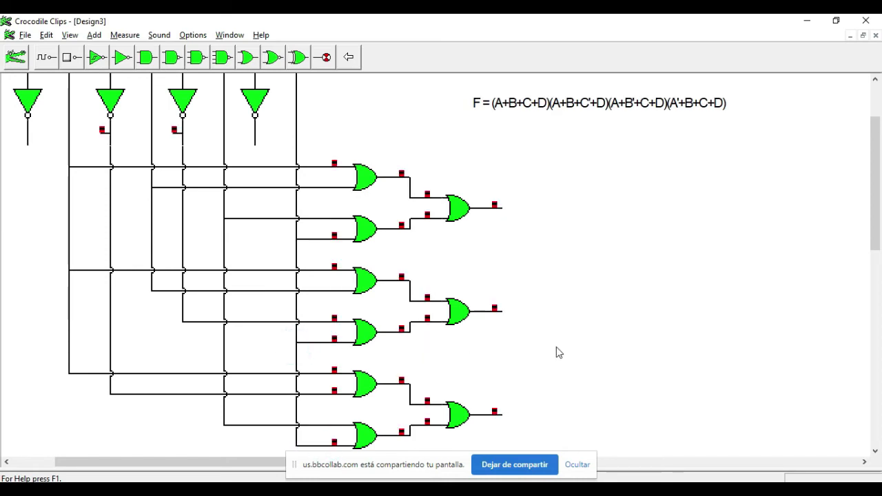
- Move the function label closer to the OR gates and paste a fourth three-OR-gate group directly below the third
{"action": "left_click_drag", "start_coordinate": [653, 104], "coordinate": [611, 135]}
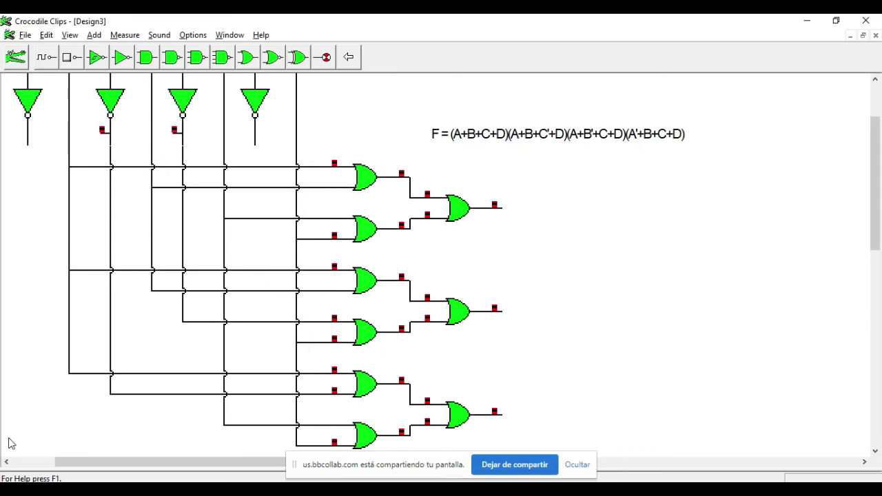
{"action": "left_click", "coordinate": [875, 452]}
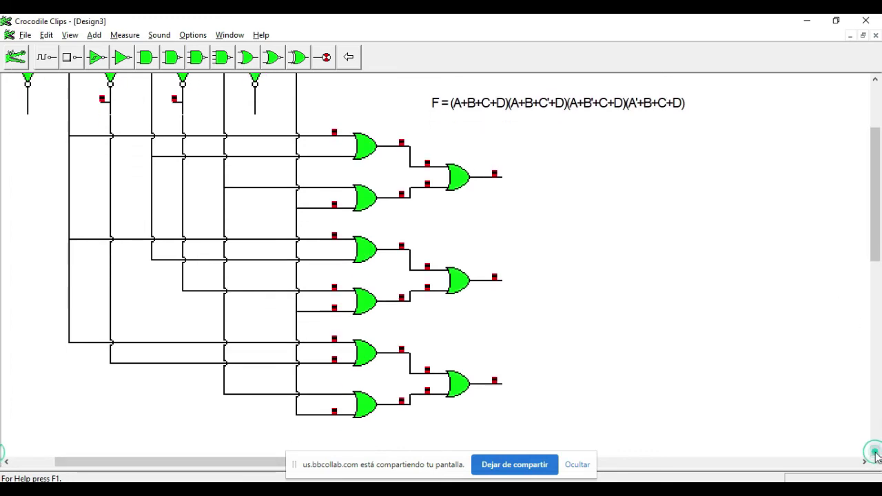
{"action": "left_click", "coordinate": [875, 453]}
{"action": "left_click", "coordinate": [659, 342]}
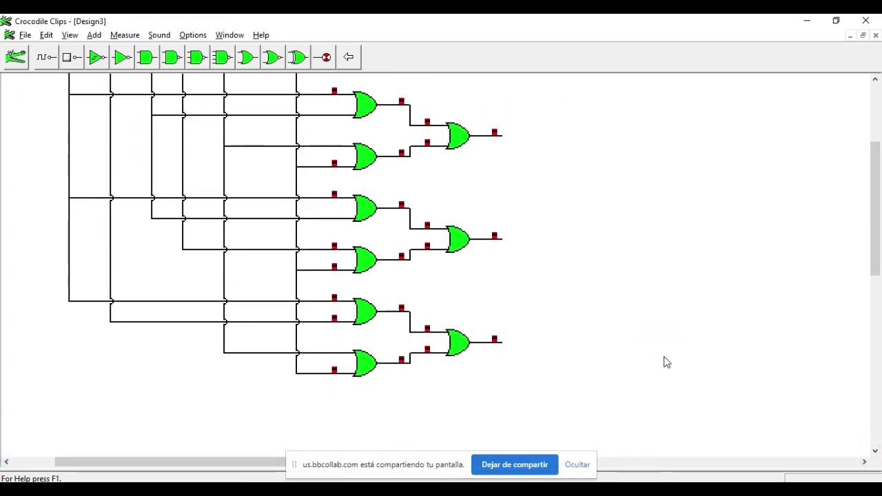
{"action": "key", "text": "ctrl+v"}
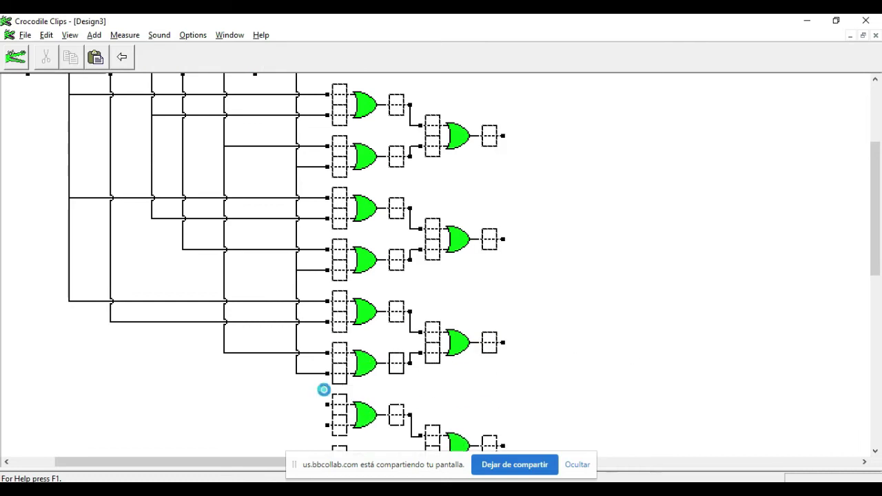
{"action": "left_click", "coordinate": [324, 390]}
- Turn off the x2 zoom and move the function label up, clear of the gates
{"action": "left_click", "coordinate": [69, 35]}
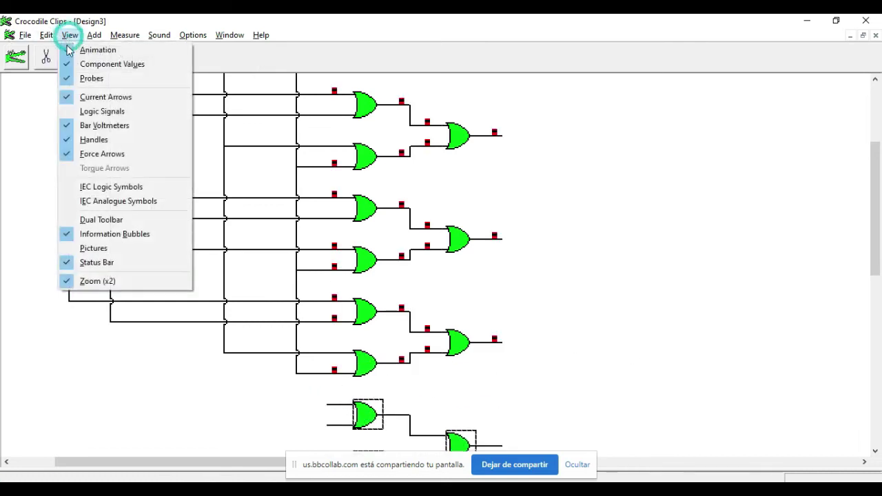
{"action": "left_click", "coordinate": [96, 281]}
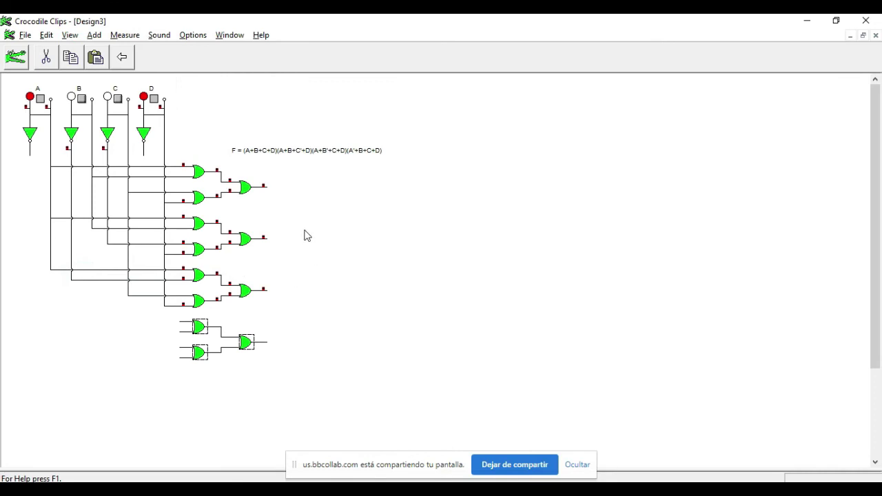
{"action": "left_click_drag", "start_coordinate": [314, 153], "coordinate": [319, 117]}
{"action": "left_click", "coordinate": [386, 212]}
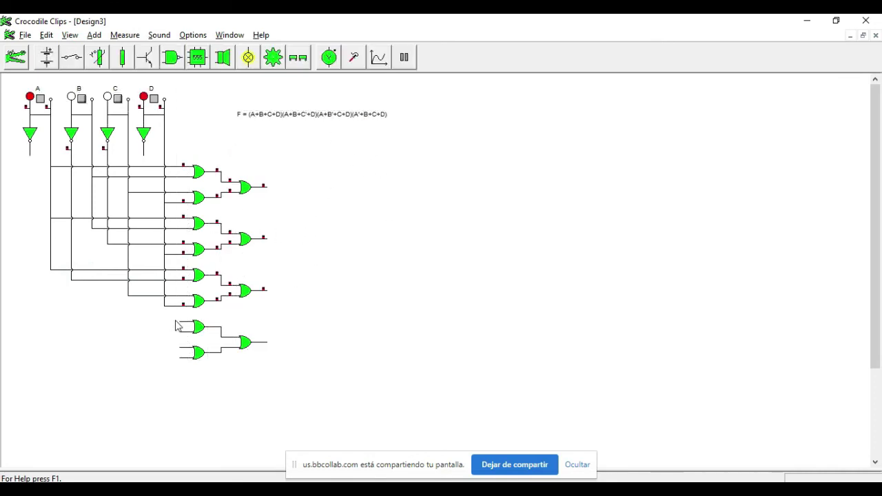
- Wire the fourth OR group for the term A'+B+C+D, connecting inverted A and B to its upper gate and C and D to its lower gate
{"action": "left_click_drag", "start_coordinate": [181, 327], "coordinate": [30, 143]}
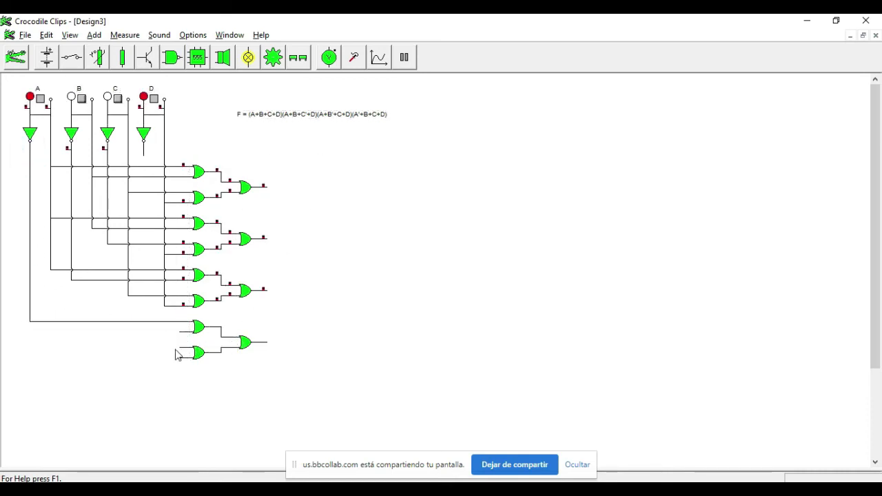
{"action": "left_click_drag", "start_coordinate": [183, 336], "coordinate": [100, 220]}
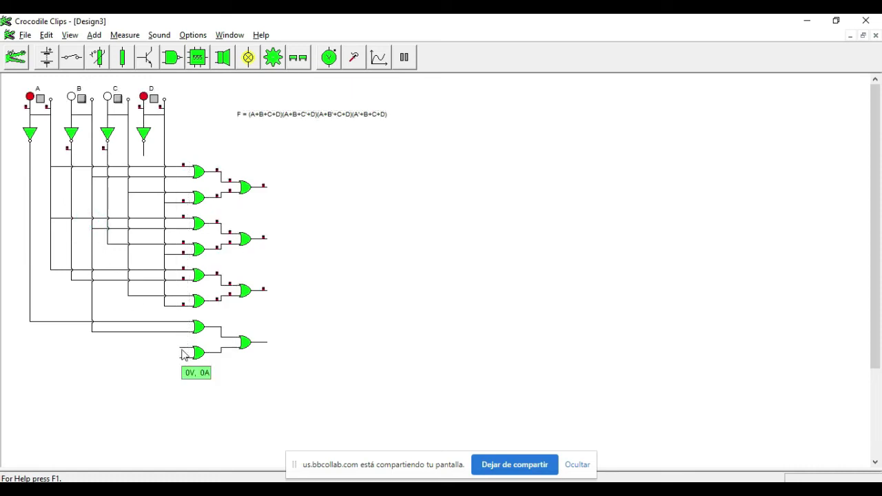
{"action": "left_click_drag", "start_coordinate": [183, 352], "coordinate": [127, 295]}
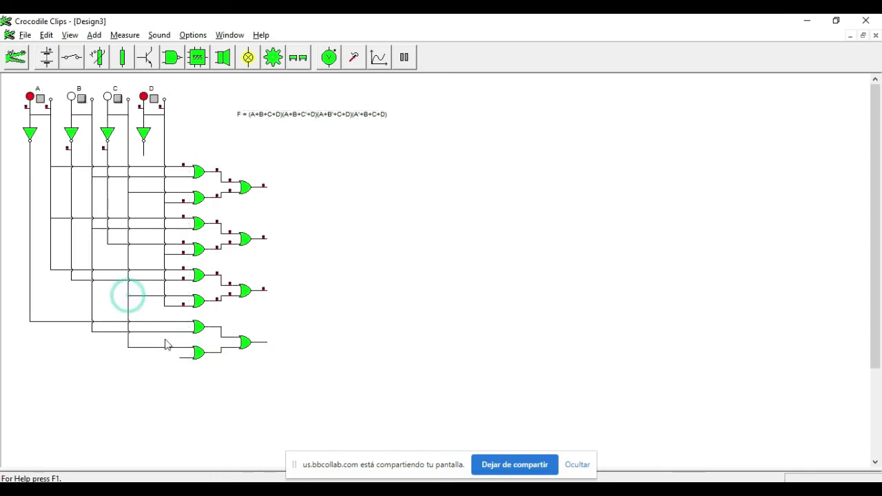
{"action": "mouse_move", "coordinate": [181, 358]}
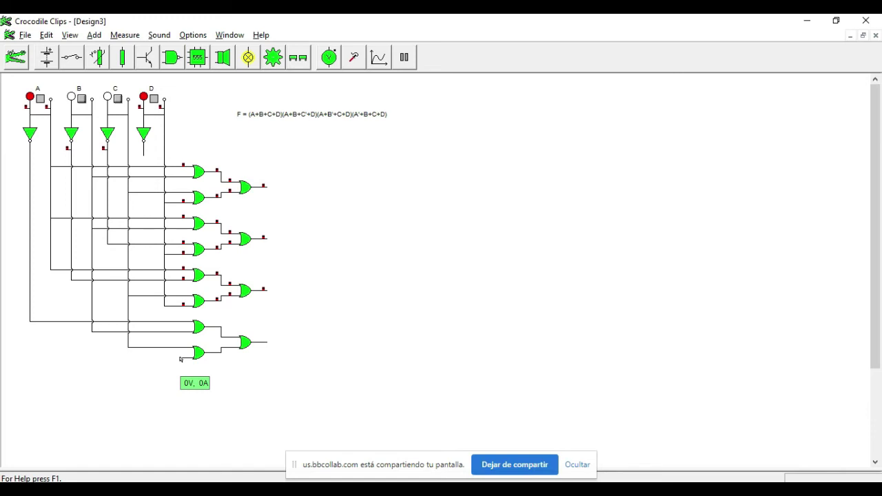
{"action": "left_click_drag", "start_coordinate": [181, 359], "coordinate": [163, 306]}
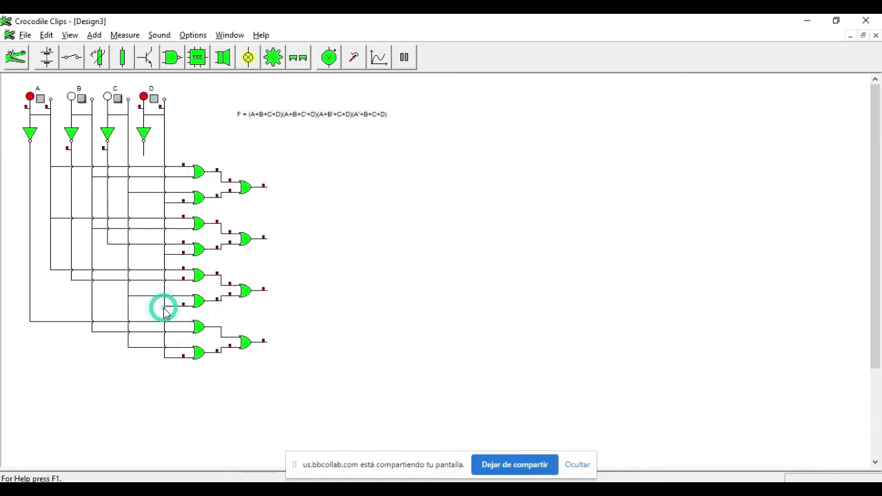
- Place a two-input AND gate beside the OR groups and connect the outputs of the first and second terms to it
{"action": "left_click", "coordinate": [172, 57]}
{"action": "left_click", "coordinate": [154, 61]}
{"action": "left_click_drag", "start_coordinate": [44, 57], "coordinate": [296, 233]}
{"action": "left_click_drag", "start_coordinate": [264, 186], "coordinate": [291, 206]}
{"action": "left_click_drag", "start_coordinate": [268, 238], "coordinate": [289, 218]}
- Duplicate the AND gate below the first and feed it with the first AND gate's output and the third term's output
{"action": "left_click", "coordinate": [306, 213]}
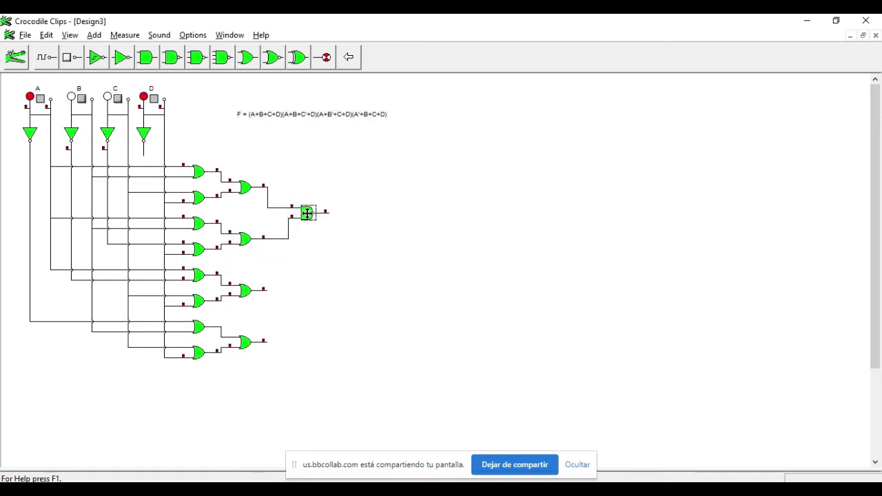
{"action": "key", "text": "ctrl+c"}
{"action": "key", "text": "ctrl+v"}
{"action": "left_click", "coordinate": [329, 261]}
{"action": "left_click_drag", "start_coordinate": [328, 211], "coordinate": [330, 264]}
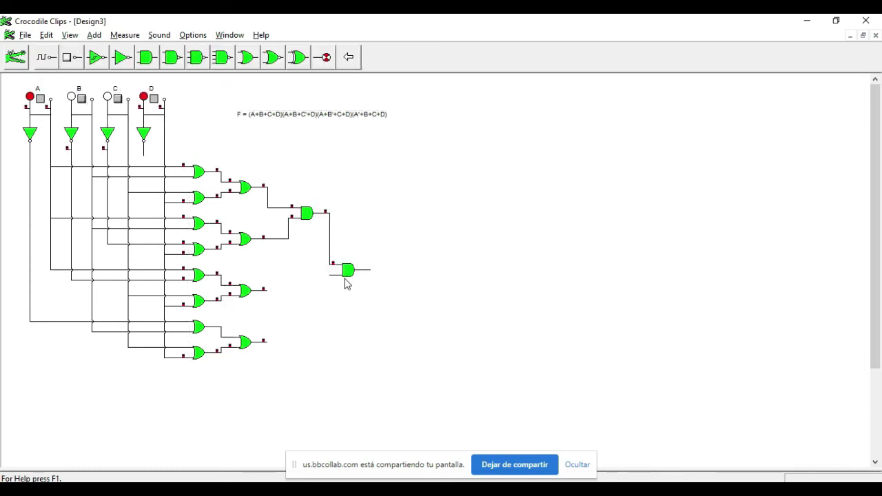
{"action": "left_click_drag", "start_coordinate": [265, 289], "coordinate": [332, 273]}
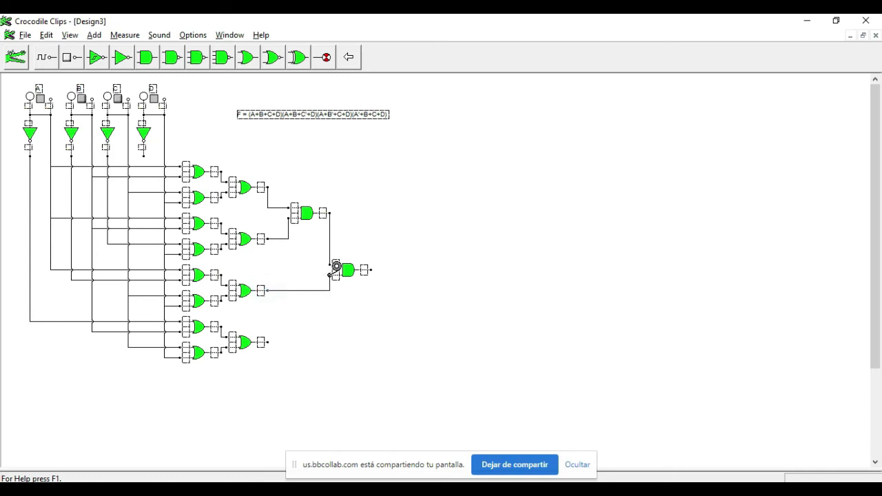
- Paste a third AND gate and connect the second AND gate's output and the fourth term's output to it
{"action": "left_click", "coordinate": [386, 336]}
{"action": "key", "text": "ctrl+v"}
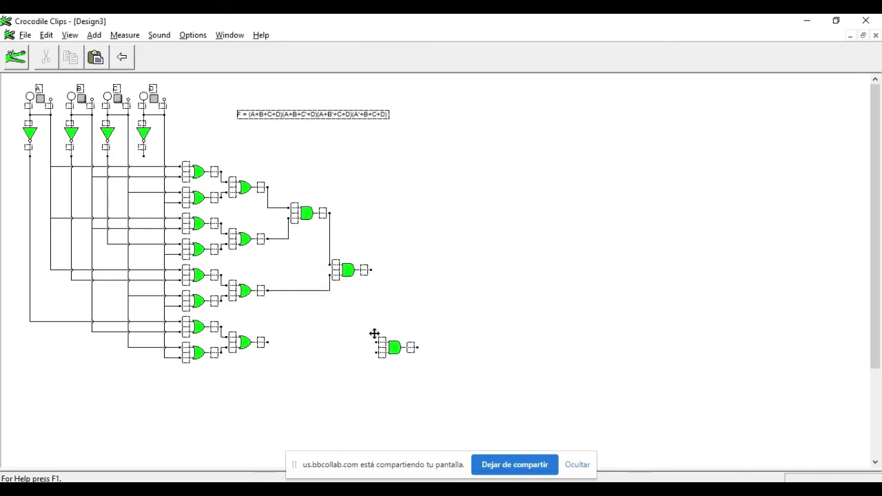
{"action": "left_click", "coordinate": [379, 319]}
{"action": "mouse_move", "coordinate": [367, 270]}
{"action": "left_mouse_down"}
{"action": "mouse_move", "coordinate": [386, 310]}
{"action": "mouse_move", "coordinate": [383, 326]}
{"action": "mouse_move", "coordinate": [266, 341]}
{"action": "left_mouse_up"}
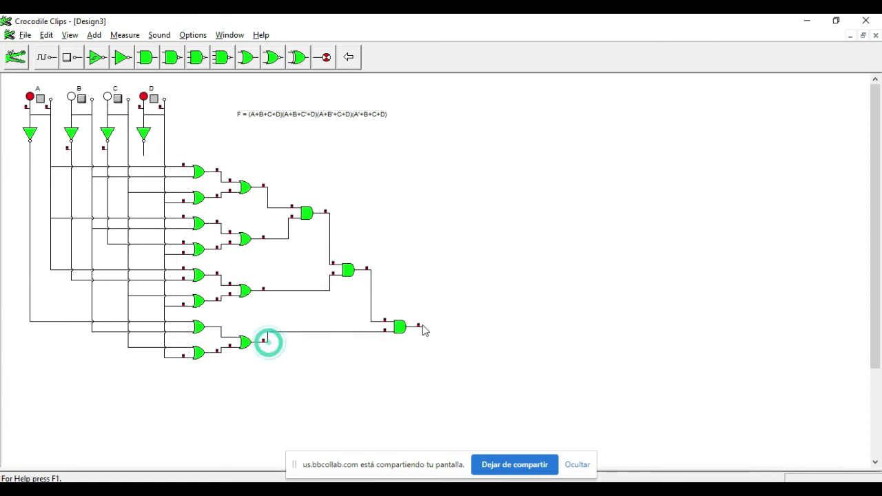
- Add a logic indicator to the output of the last AND gate
{"action": "left_click", "coordinate": [325, 57]}
{"action": "left_click", "coordinate": [46, 57]}
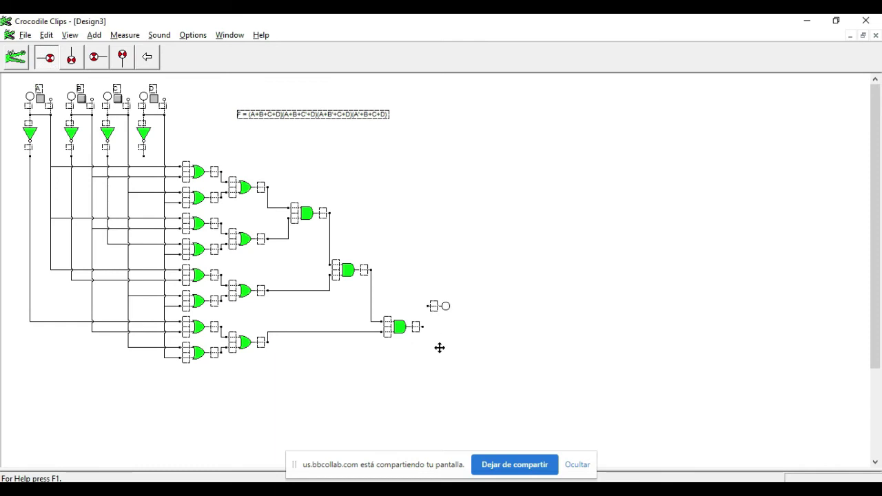
{"action": "left_click", "coordinate": [435, 369]}
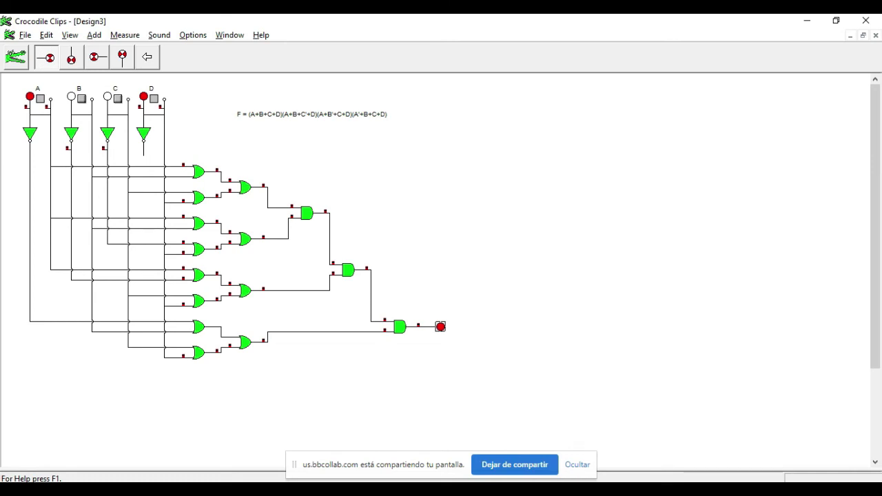
- Arrange the Crocodile Clips window and the Libro1 Excel workbook side by side
{"action": "key", "text": "alt+Tab"}
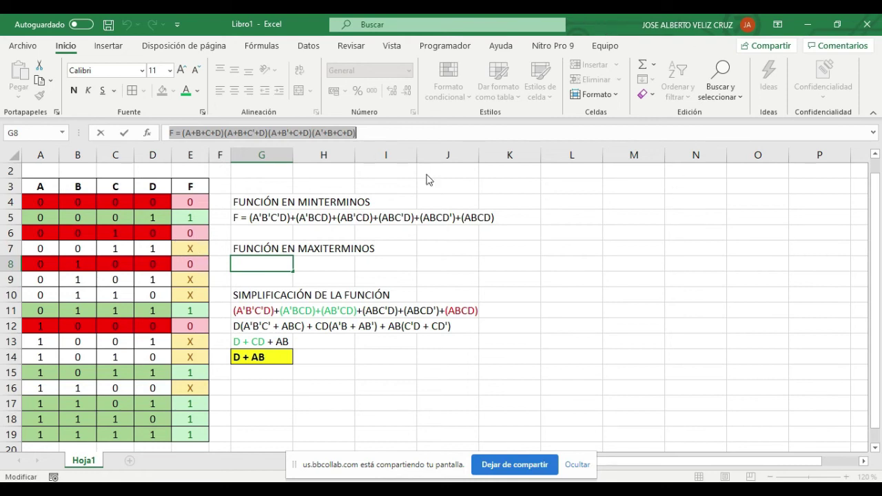
{"action": "key", "text": "alt+Tab"}
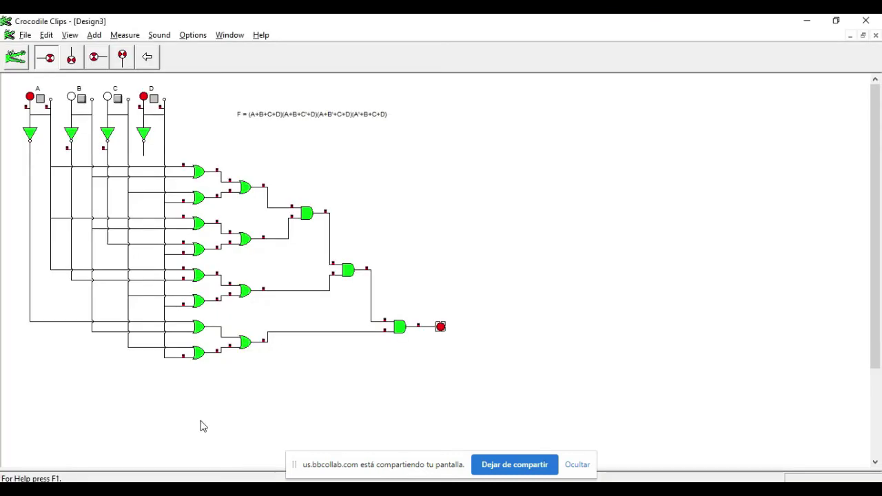
{"action": "double_click", "coordinate": [472, 25]}
{"action": "left_click_drag", "start_coordinate": [204, 81], "coordinate": [1, 111]}
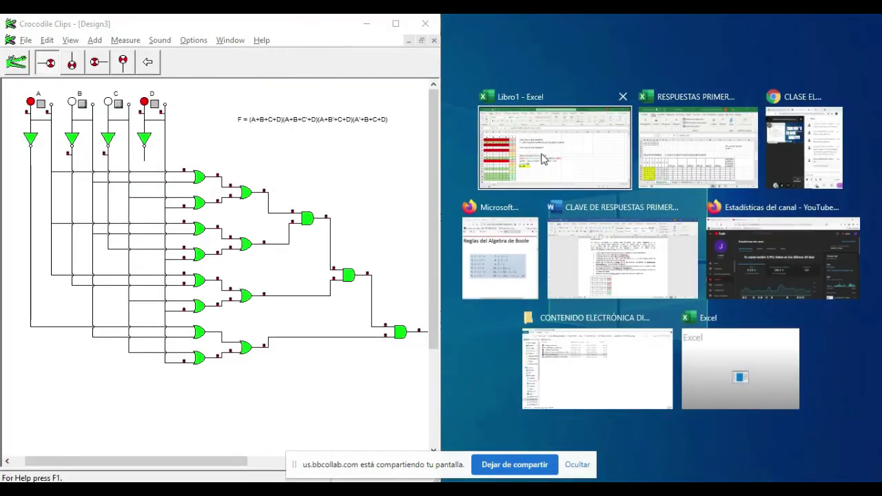
{"action": "left_click", "coordinate": [531, 144]}
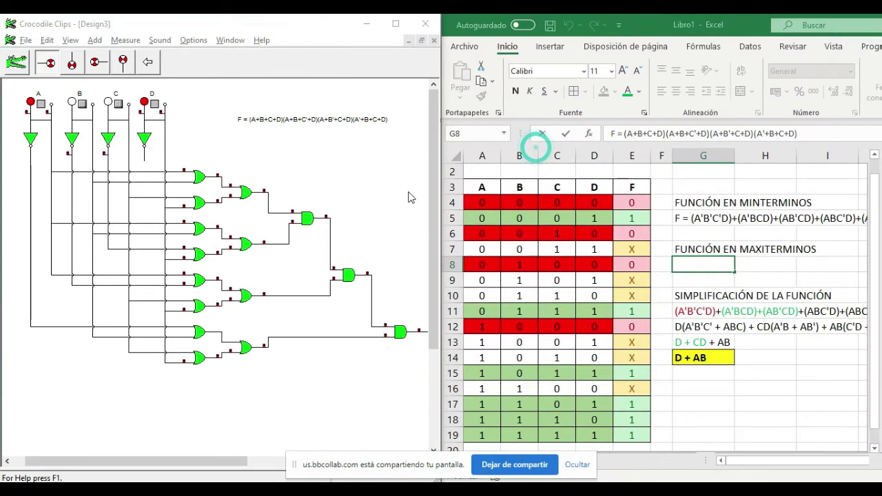
- Scroll the truth table down to its last row and widen the circuit window enough to include the output indicator
{"action": "left_click", "coordinate": [875, 448]}
{"action": "left_click", "coordinate": [874, 448]}
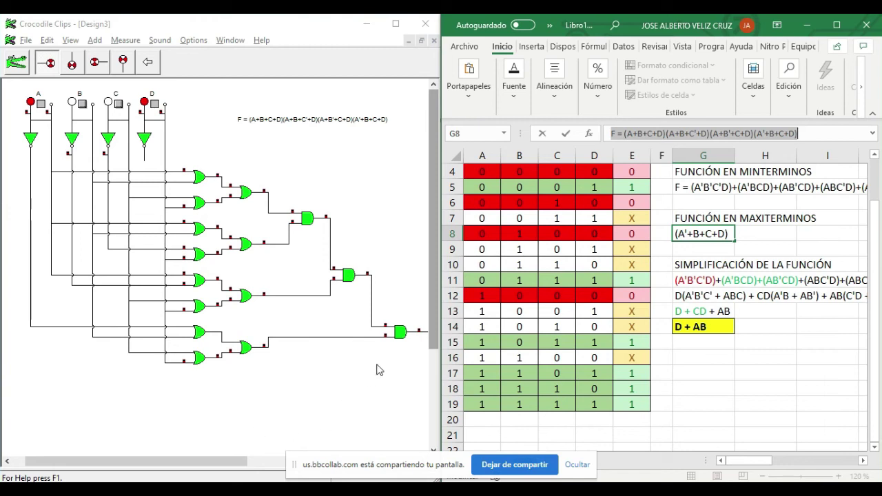
{"action": "left_click_drag", "start_coordinate": [441, 391], "coordinate": [476, 386]}
{"action": "key", "text": "ctrl+v"}
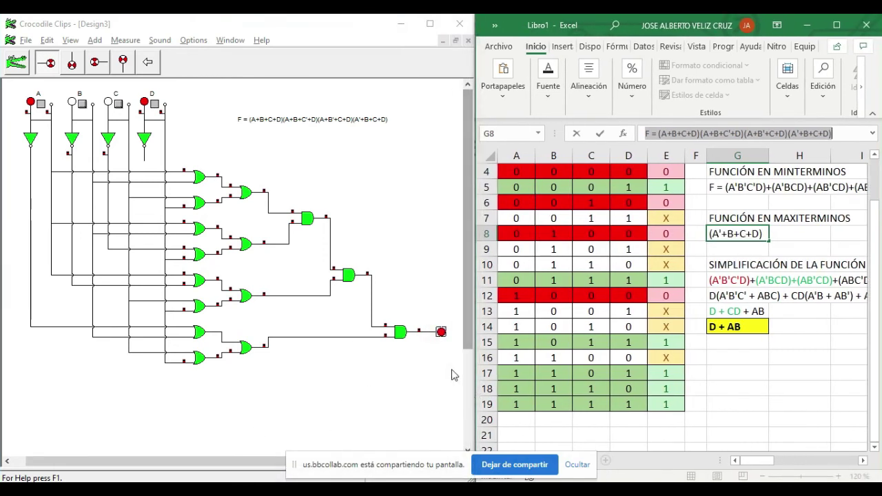
{"action": "left_click", "coordinate": [391, 375]}
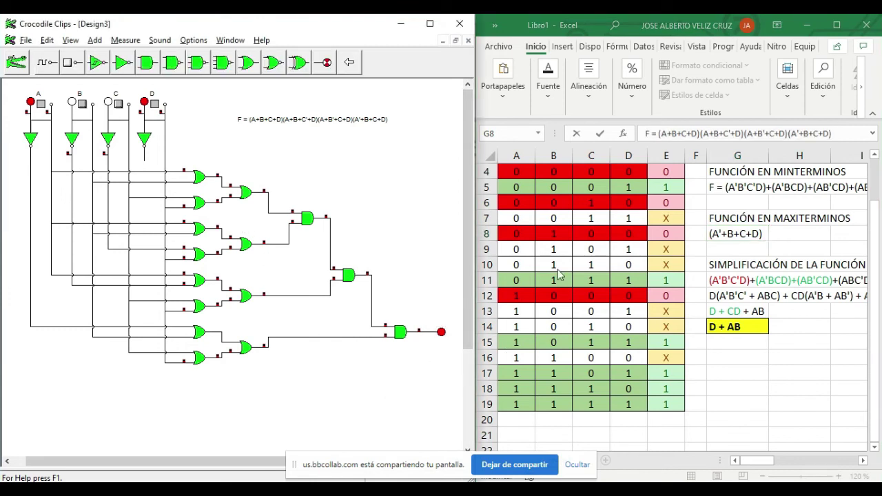
- Switch inputs D and A off to test ABCD = 0000, and bring the truth table's header row into view
{"action": "left_click", "coordinate": [155, 104]}
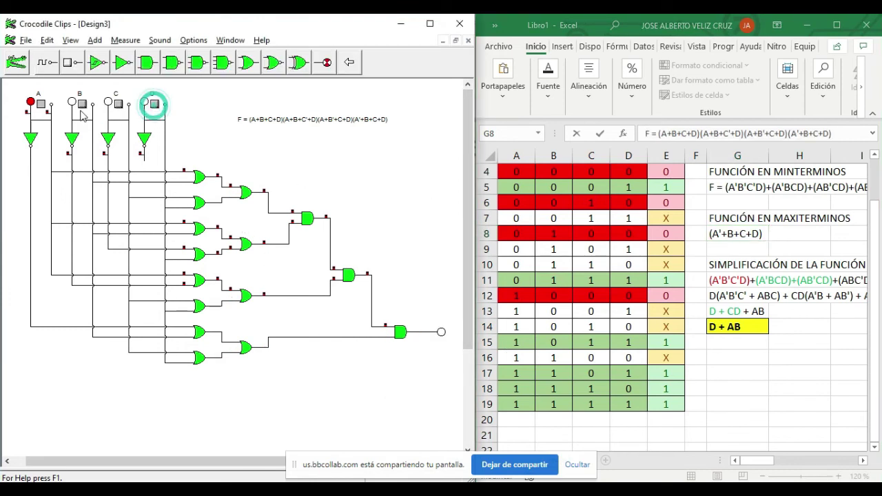
{"action": "left_click", "coordinate": [40, 105]}
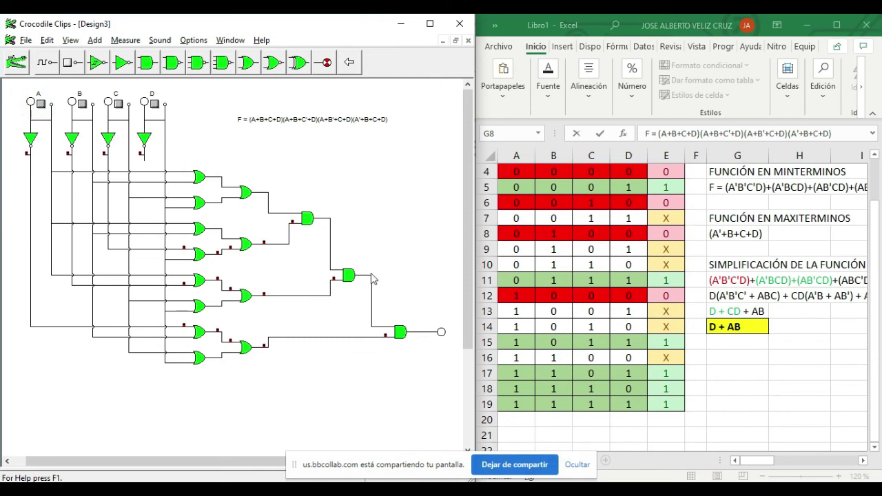
{"action": "left_click", "coordinate": [872, 251]}
{"action": "scroll", "coordinate": [517, 201], "scroll_direction": "up", "scroll_amount": 1}
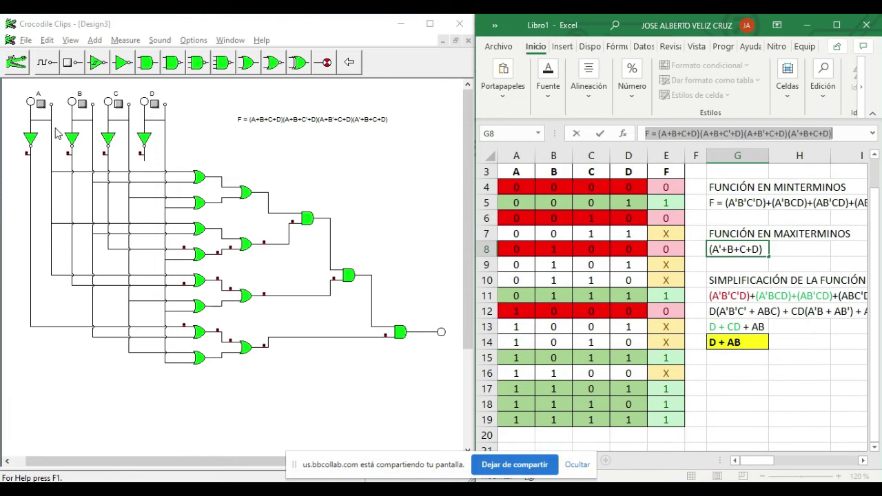
- Test the maxterm circuit with the input combinations ABCD = 0001, 0111 and 1011
{"action": "left_click", "coordinate": [152, 111]}
{"action": "left_click", "coordinate": [152, 110]}
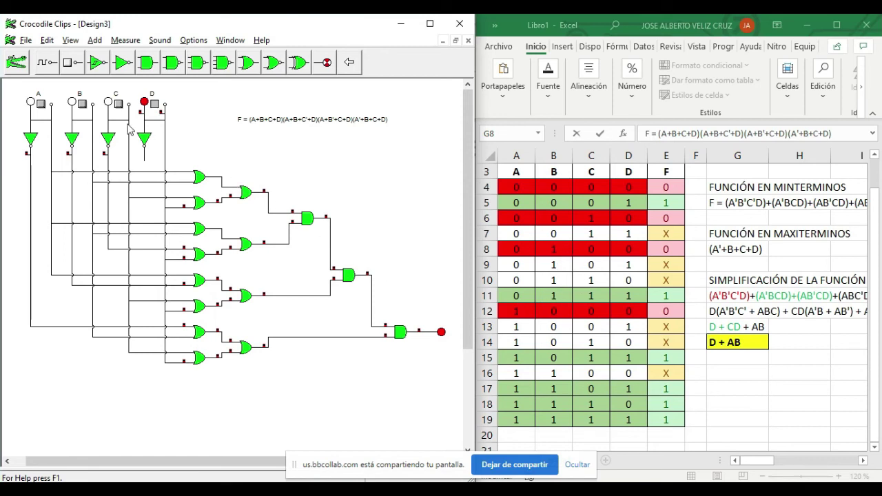
{"action": "left_click", "coordinate": [117, 106]}
{"action": "left_click", "coordinate": [70, 104]}
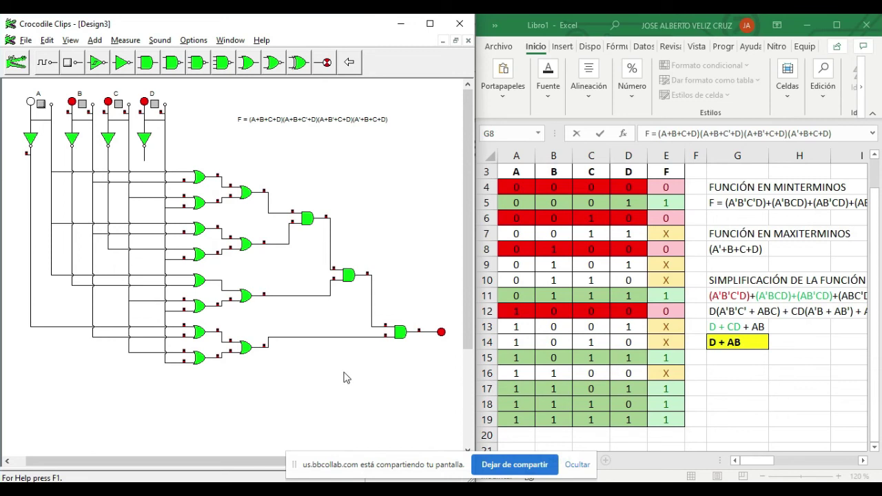
{"action": "left_click", "coordinate": [36, 105]}
{"action": "left_click", "coordinate": [76, 105]}
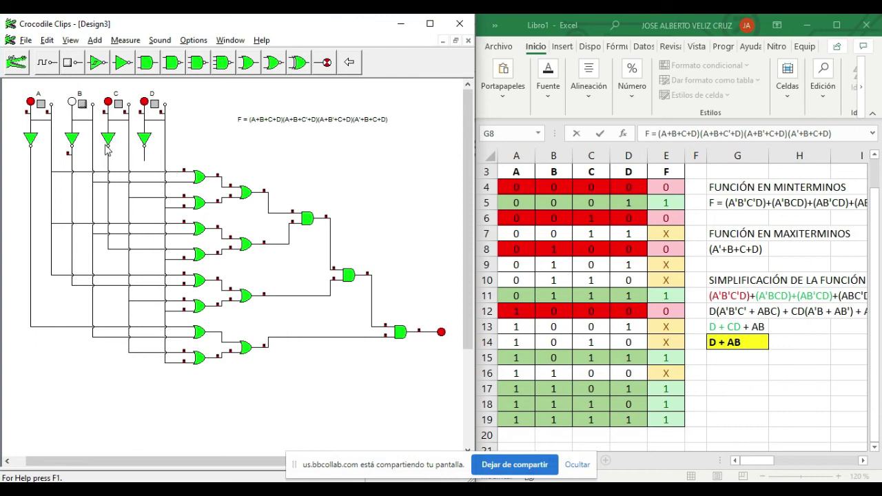
- Test the maxterm circuit with the input combinations ABCD = 1101, 1110 and 1111
{"action": "left_click", "coordinate": [81, 105]}
{"action": "left_click", "coordinate": [119, 105]}
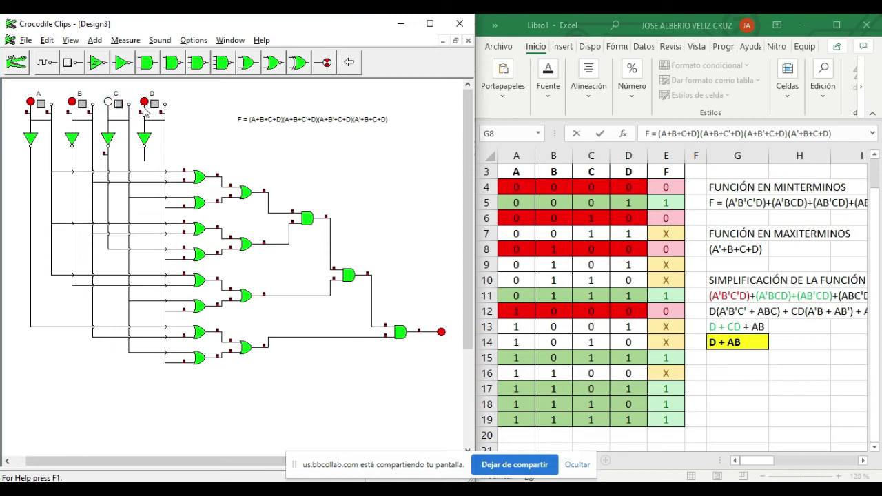
{"action": "left_click", "coordinate": [118, 105]}
{"action": "left_click", "coordinate": [154, 105]}
{"action": "left_click", "coordinate": [154, 104]}
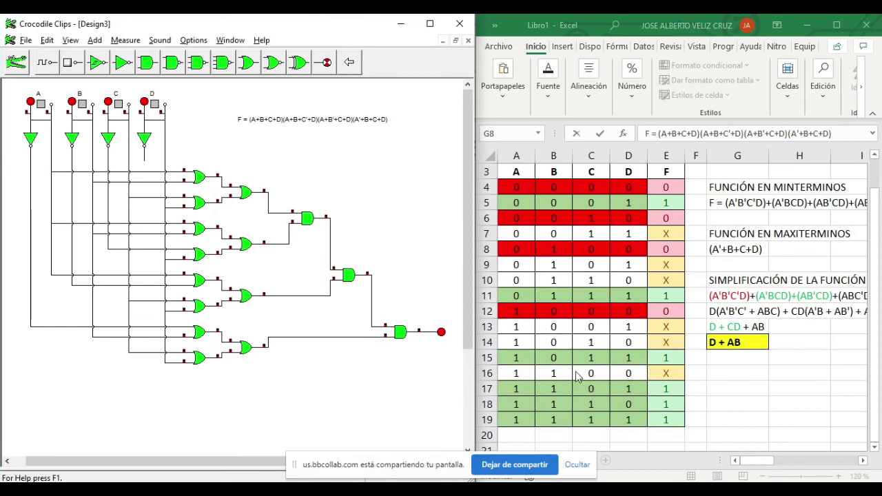
- Test the maxterm circuit with the don't-care combinations ABCD = 1100, 1010 and 1001
{"action": "left_click", "coordinate": [119, 105]}
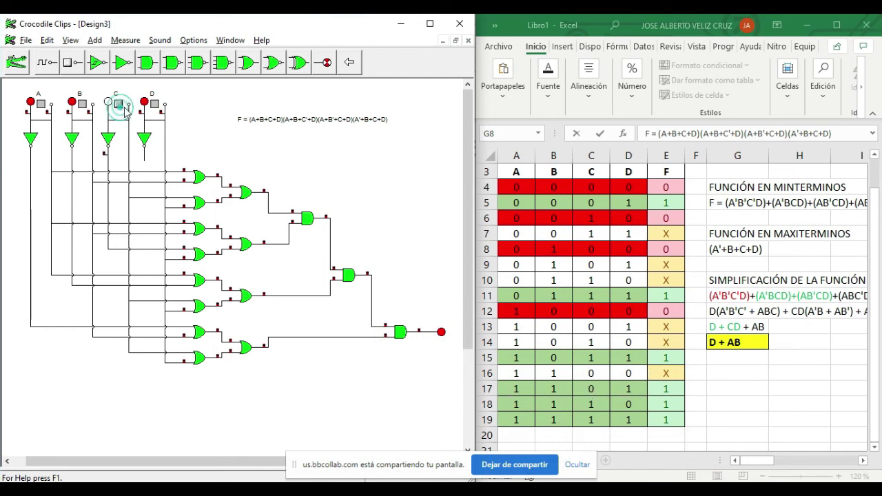
{"action": "left_click", "coordinate": [154, 105]}
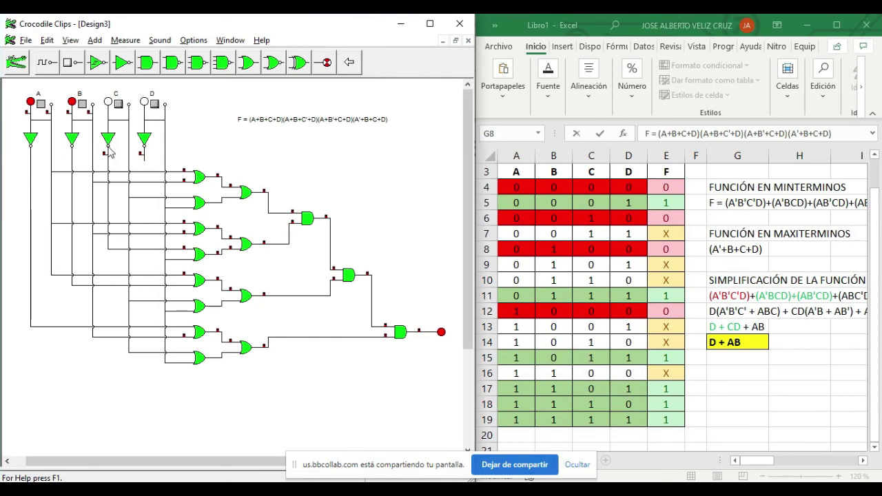
{"action": "left_click", "coordinate": [83, 104]}
{"action": "left_click", "coordinate": [119, 104]}
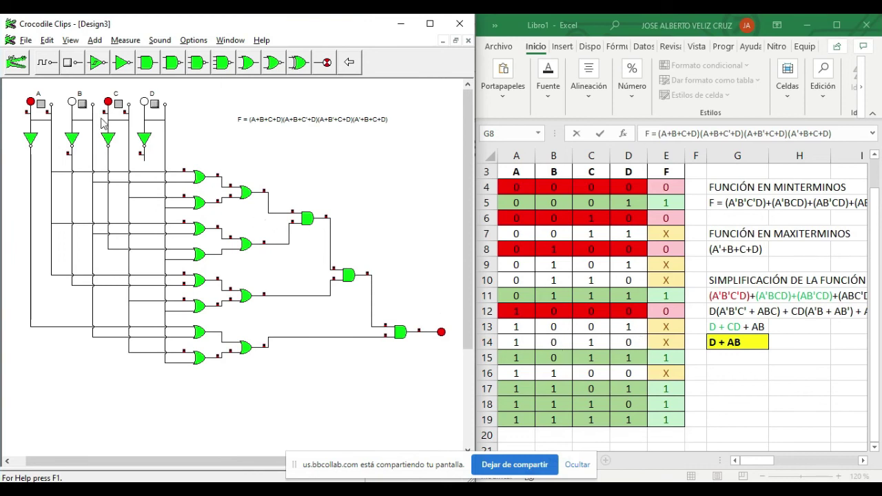
{"action": "left_click", "coordinate": [118, 104]}
{"action": "left_click", "coordinate": [155, 104]}
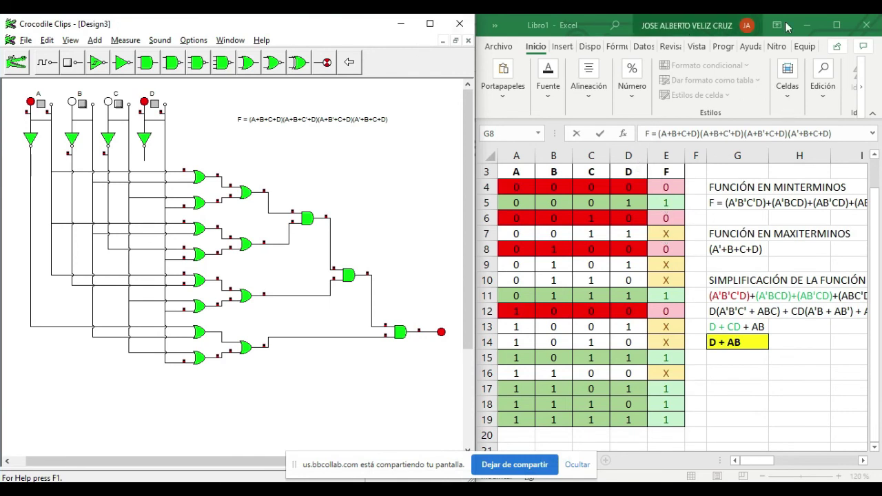
- Maximize the Libro1 Excel workbook and leave the open edit of the maxterm function in cell G8
{"action": "left_click", "coordinate": [837, 25]}
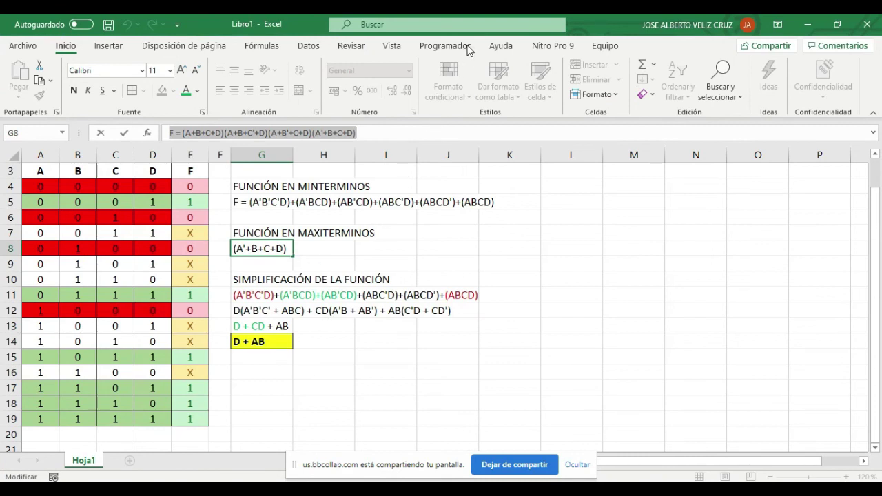
{"action": "scroll", "coordinate": [219, 265], "scroll_direction": "up", "scroll_amount": 1}
{"action": "scroll", "coordinate": [219, 268], "scroll_direction": "down", "scroll_amount": 2}
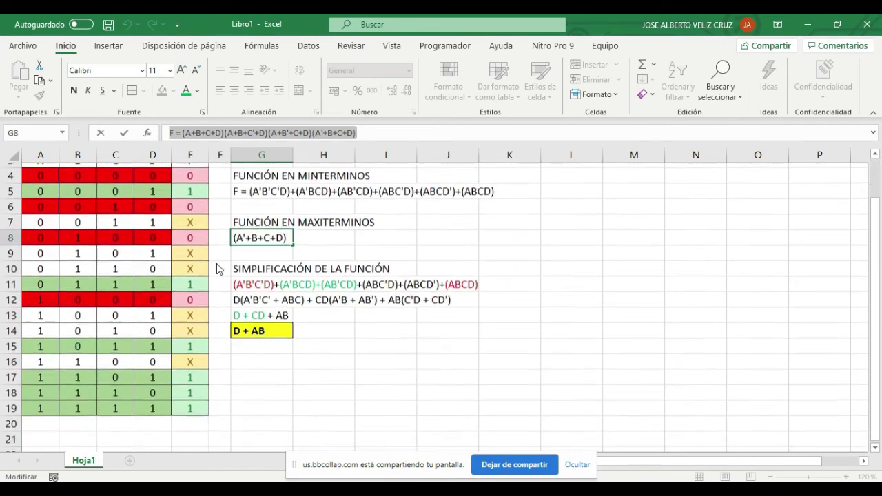
{"action": "left_click", "coordinate": [314, 345]}
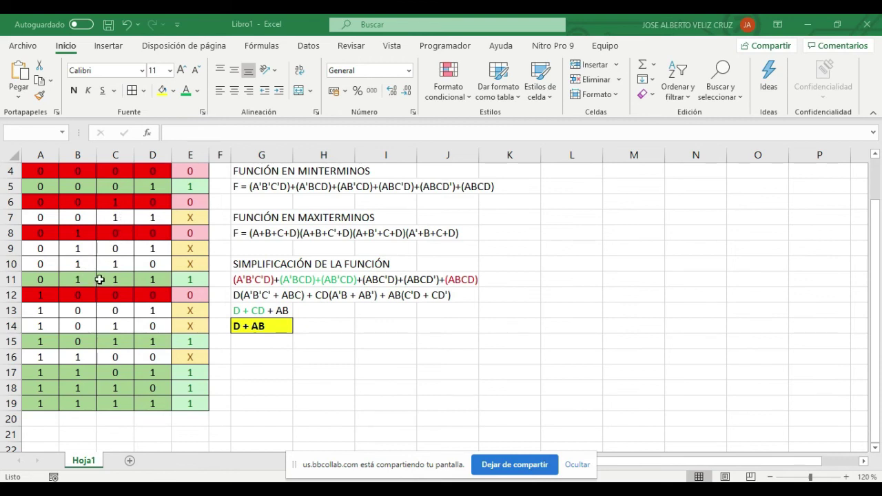
- Copy the MAXITERMINOS heading with its ten-term S expression and paste it into the sheet starting at cell G16
{"action": "key", "text": "ctrl+c"}
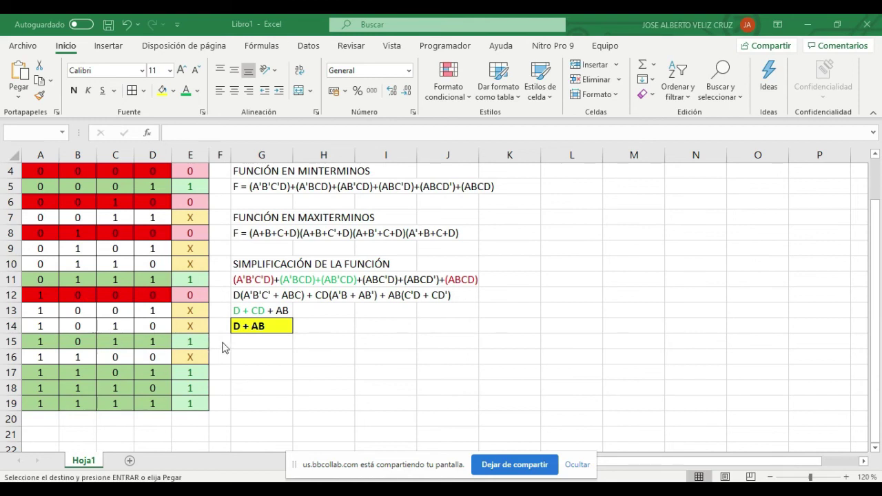
{"action": "left_click", "coordinate": [259, 360]}
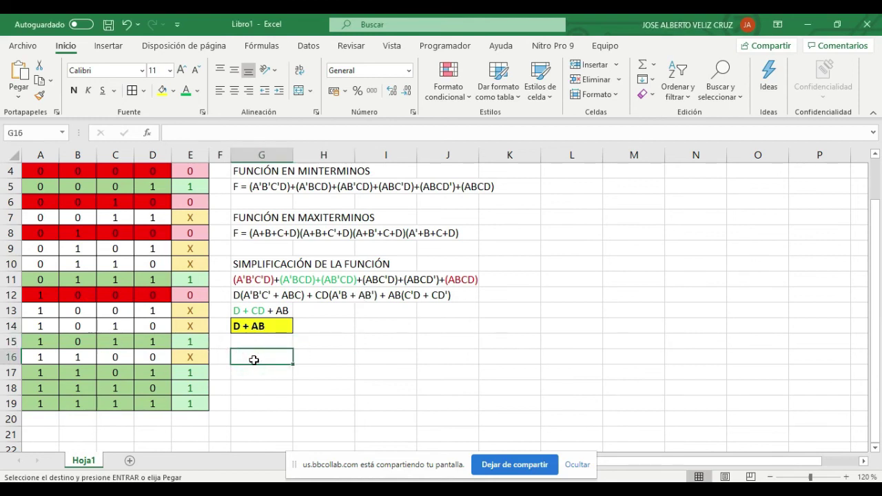
{"action": "key", "text": "ctrl+v"}
{"action": "left_click", "coordinate": [384, 401]}
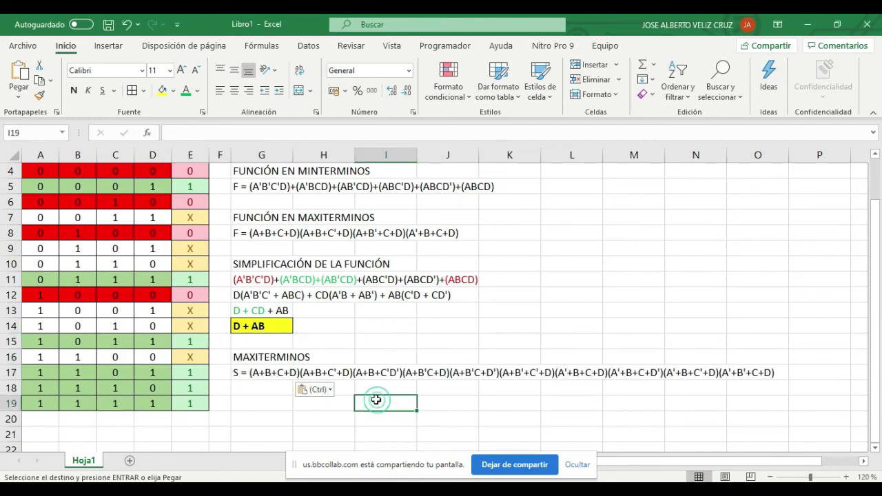
- Rename the output variable of the pasted maxterm expression in G17 from S to F
{"action": "left_click", "coordinate": [241, 372]}
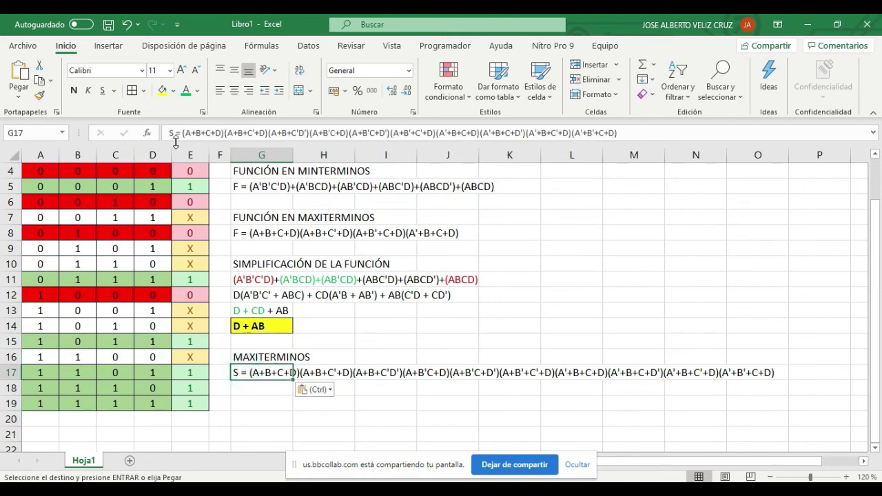
{"action": "left_click", "coordinate": [177, 136]}
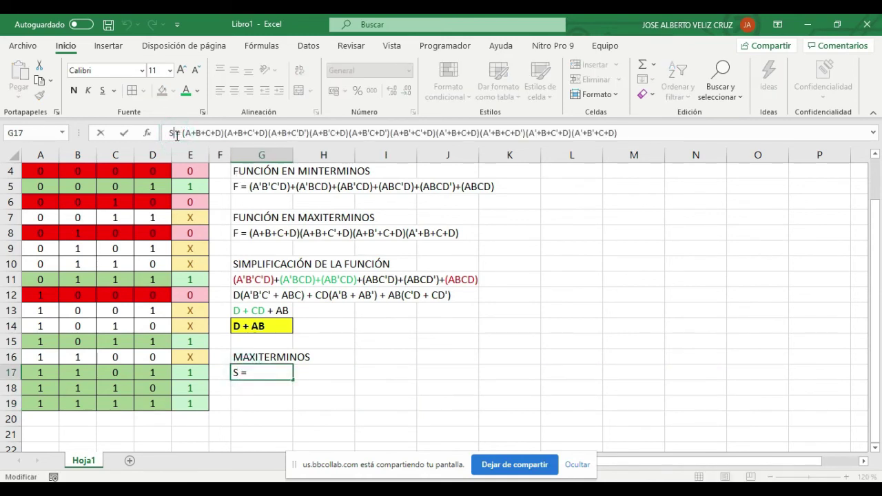
{"action": "key", "text": "BackSpace"}
{"action": "key", "text": "BackSpace"}
{"action": "type", "text": "F"}
{"action": "key", "text": "Return"}
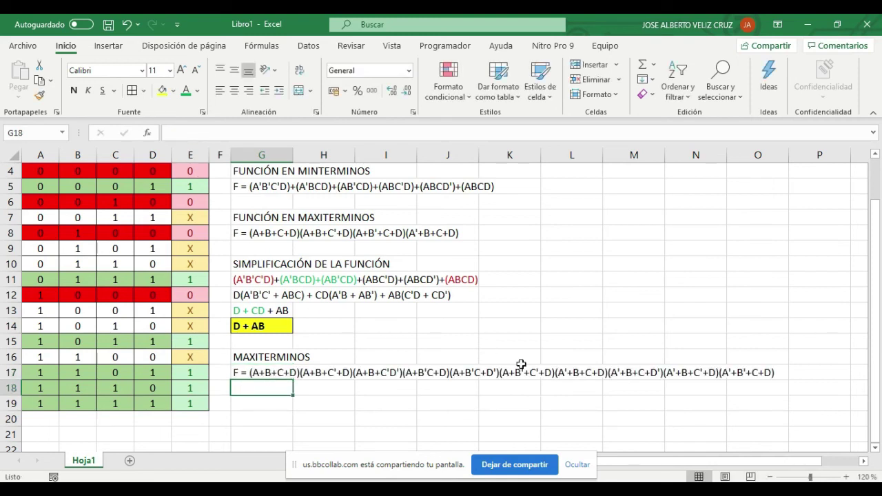
{"action": "left_click", "coordinate": [876, 155]}
{"action": "left_click", "coordinate": [876, 155]}
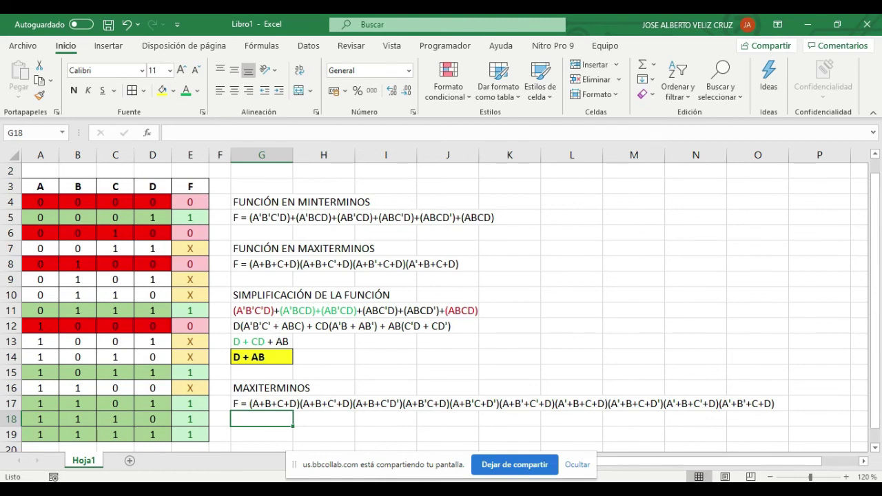
- Switch to Crocodile Clips, maximize its window and open the design D3 MAXI PROYECTO 1.ckt
{"action": "key", "text": "alt+Tab"}
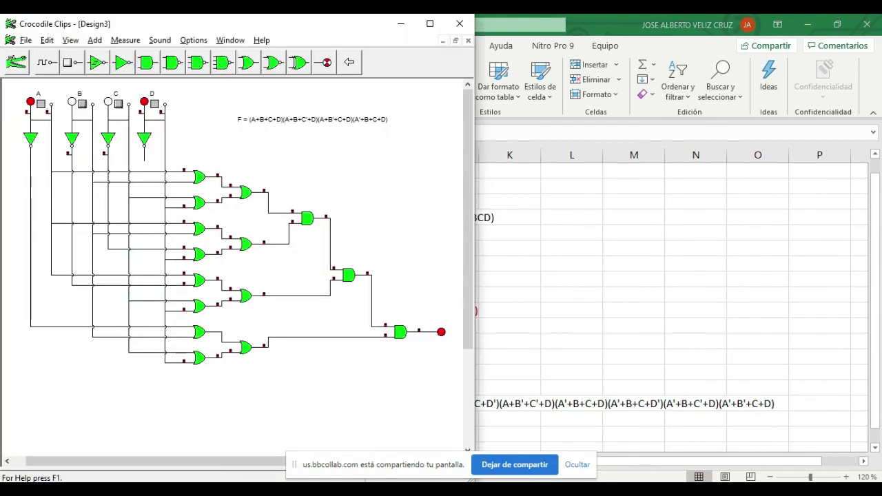
{"action": "left_click", "coordinate": [431, 26]}
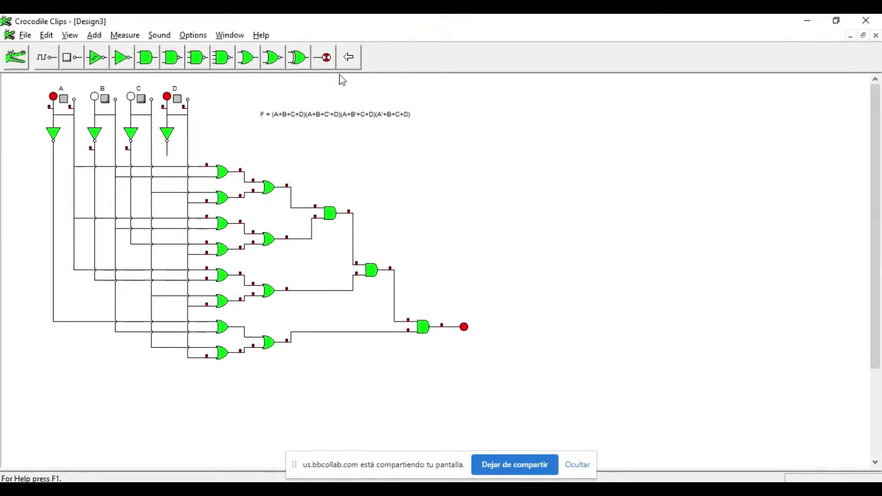
{"action": "left_click", "coordinate": [26, 35]}
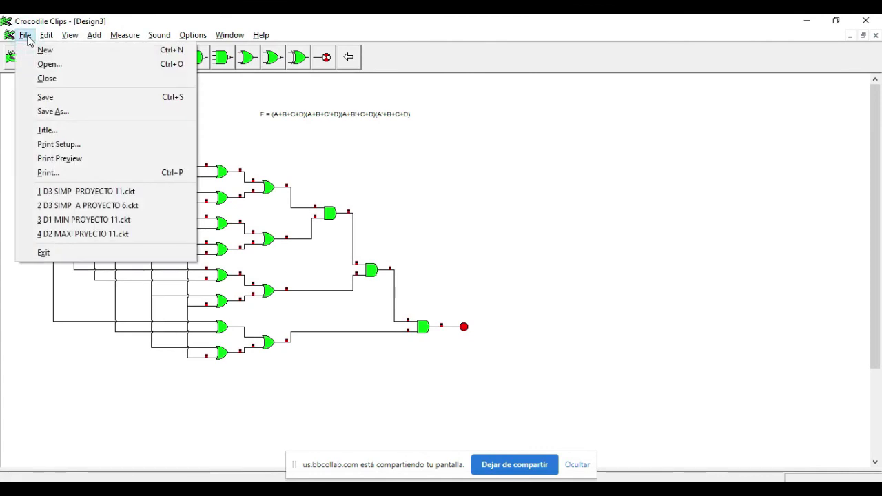
{"action": "left_click", "coordinate": [48, 63]}
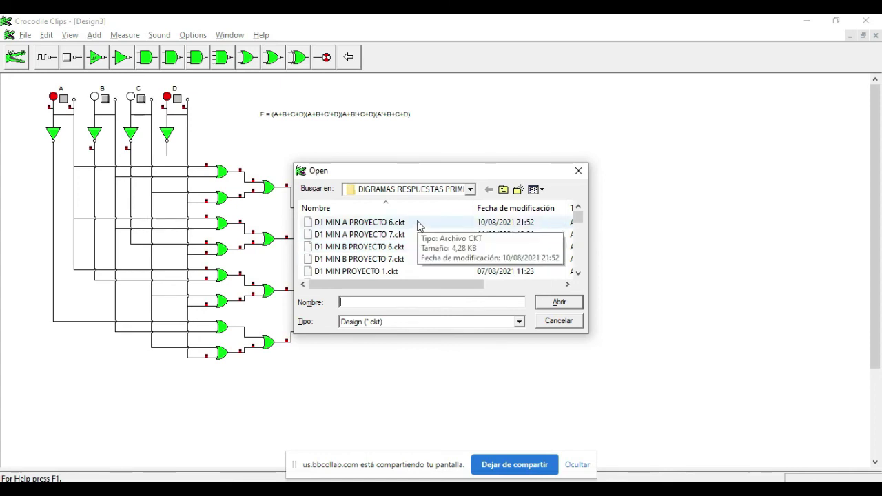
{"action": "left_click", "coordinate": [578, 273]}
{"action": "left_click", "coordinate": [578, 272]}
{"action": "left_click", "coordinate": [578, 272]}
{"action": "left_click", "coordinate": [578, 273]}
{"action": "left_click", "coordinate": [578, 273]}
{"action": "left_click", "coordinate": [578, 273]}
{"action": "left_click", "coordinate": [579, 273]}
{"action": "left_click", "coordinate": [579, 273]}
{"action": "left_click", "coordinate": [578, 273]}
{"action": "left_click", "coordinate": [578, 273]}
{"action": "left_click", "coordinate": [579, 273]}
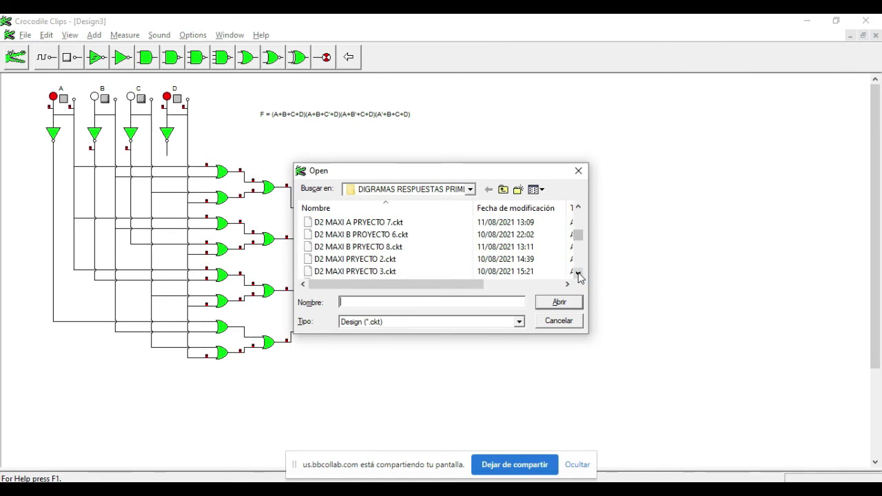
{"action": "left_click", "coordinate": [579, 273]}
{"action": "left_click", "coordinate": [578, 273]}
{"action": "left_click", "coordinate": [578, 273]}
{"action": "left_click", "coordinate": [579, 273]}
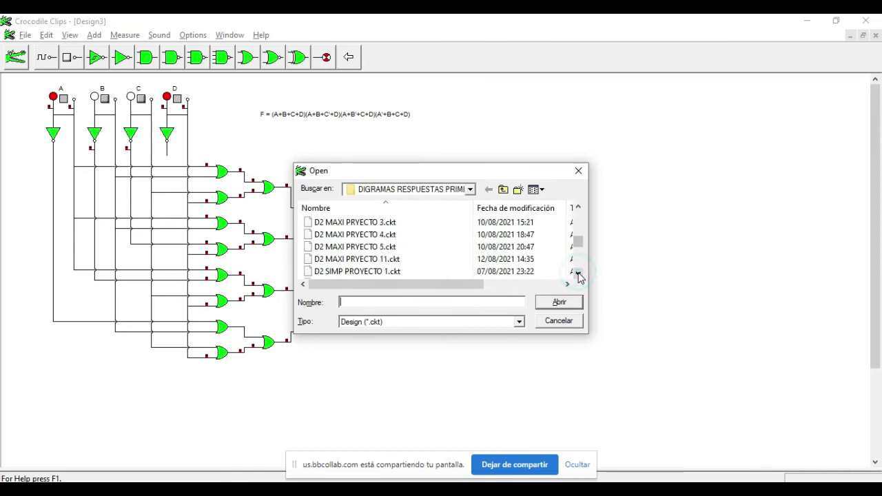
{"action": "left_click", "coordinate": [578, 273]}
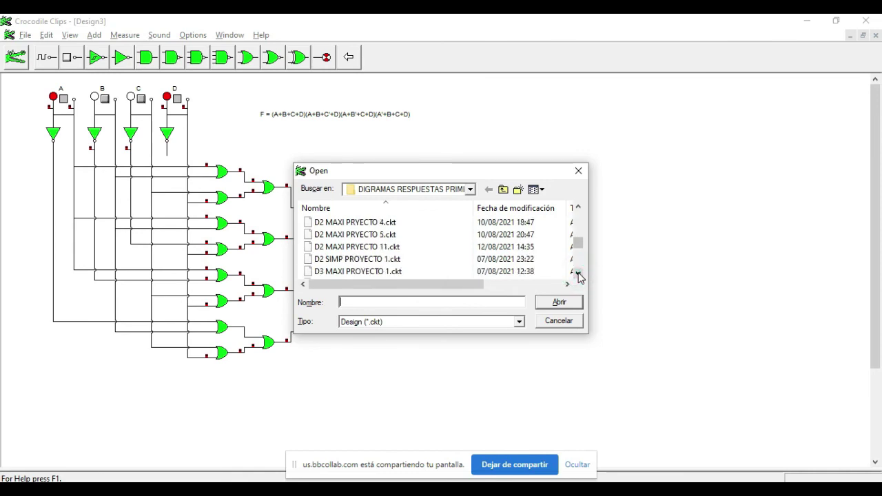
{"action": "left_click", "coordinate": [386, 272]}
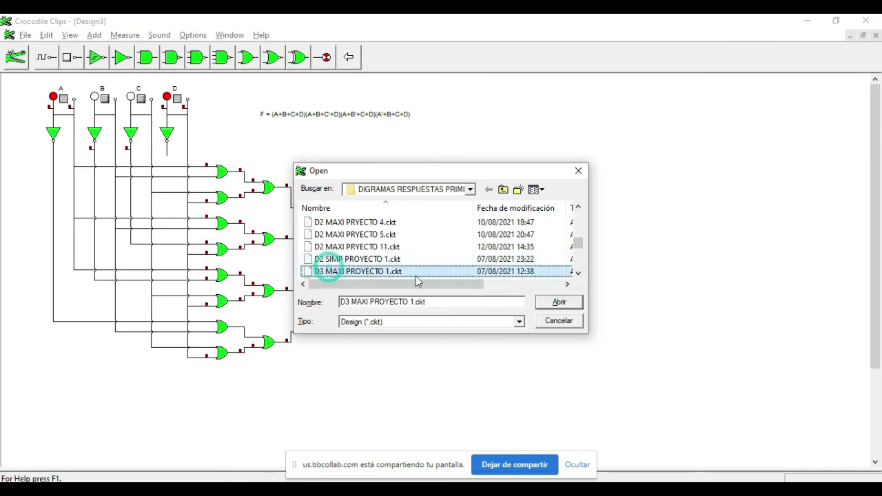
{"action": "left_click", "coordinate": [557, 302]}
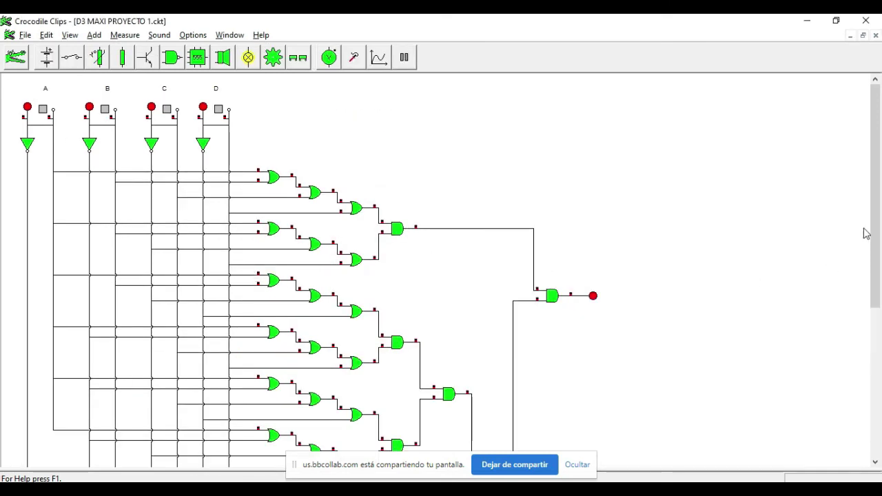
- Examine the whole ten-term maxterm circuit and switch inputs B and C off to test ABCD = 1001
{"action": "left_click_drag", "start_coordinate": [879, 222], "coordinate": [17, 368]}
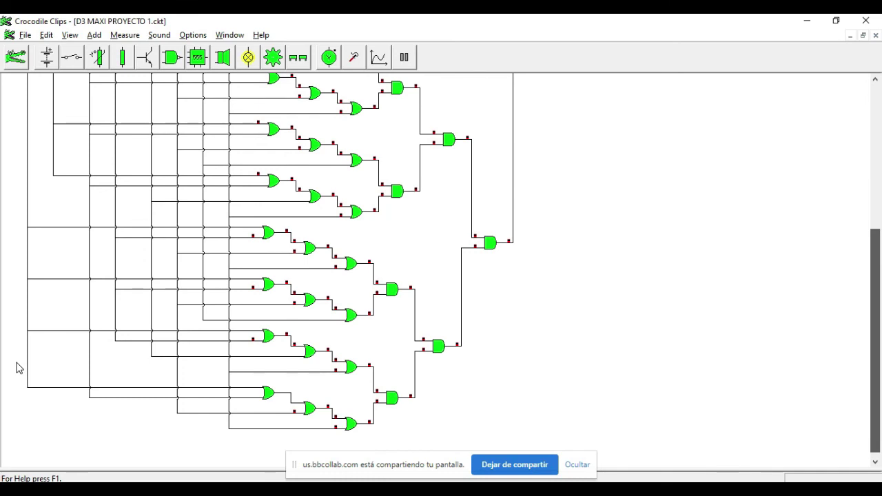
{"action": "scroll", "coordinate": [19, 368], "scroll_direction": "up", "scroll_amount": 5}
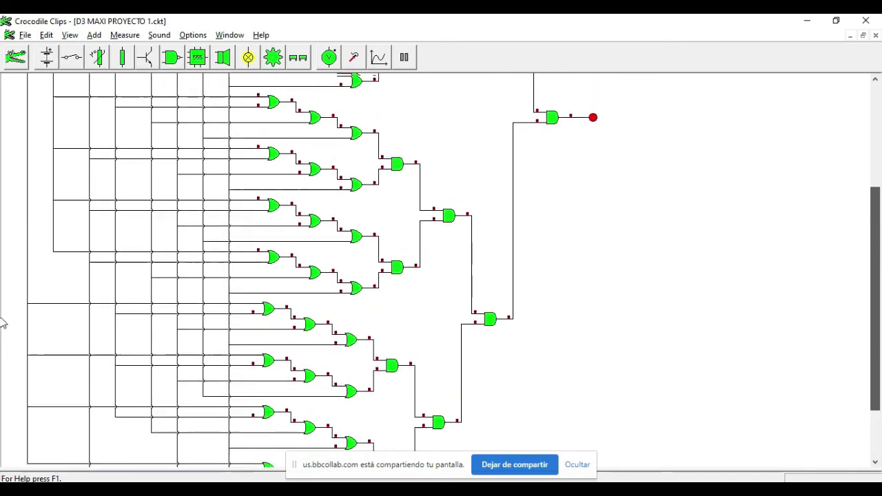
{"action": "scroll", "coordinate": [2, 322], "scroll_direction": "up", "scroll_amount": 10}
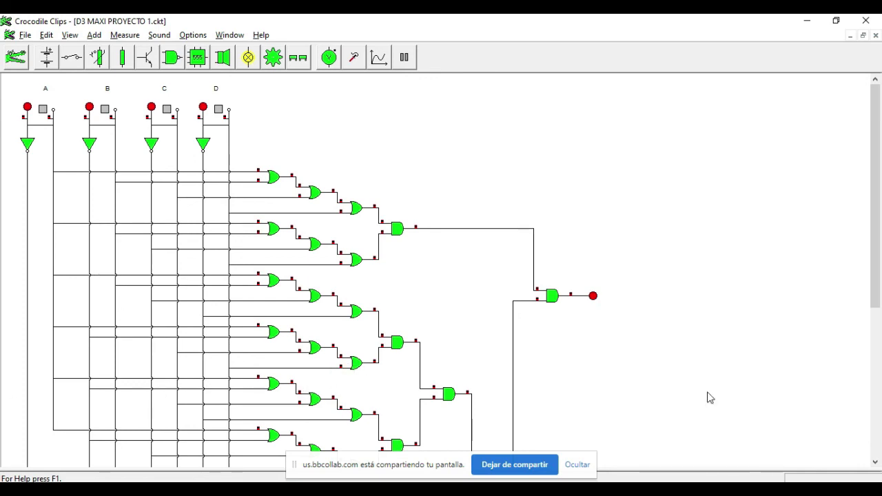
{"action": "left_click", "coordinate": [105, 110]}
{"action": "left_click", "coordinate": [167, 111]}
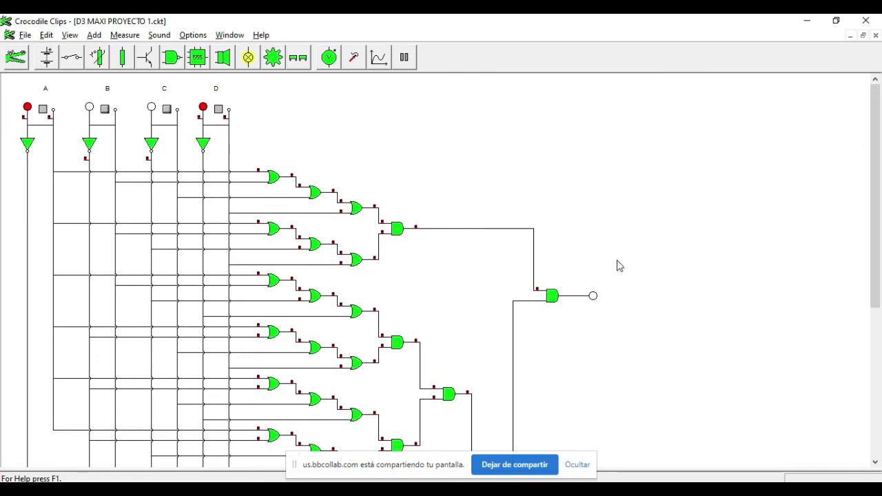
- Review the ten-term maxterm circuit, the four-term maxterm circuit in Design3 and the simplified D + AB circuit in Design2
{"action": "left_click_drag", "start_coordinate": [872, 156], "coordinate": [847, 154]}
{"action": "left_click_drag", "start_coordinate": [535, 78], "coordinate": [252, 162]}
{"action": "mouse_move", "coordinate": [261, 159]}
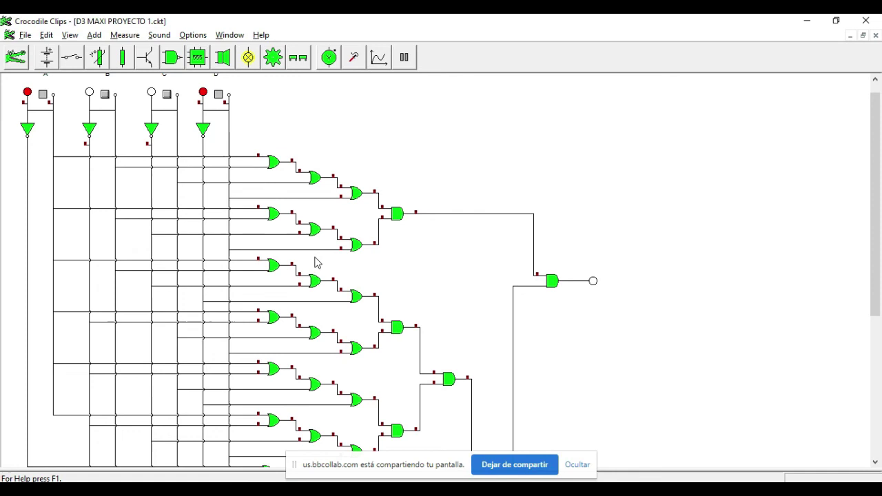
{"action": "left_click", "coordinate": [850, 35]}
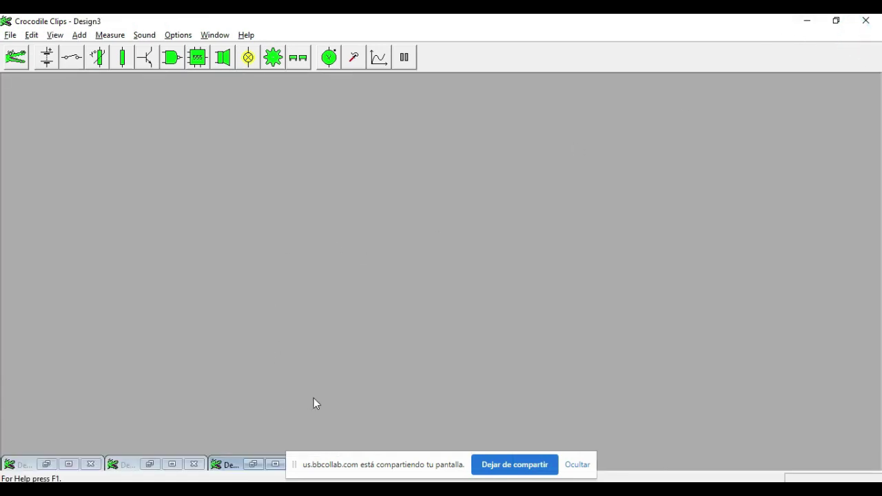
{"action": "left_click", "coordinate": [274, 464]}
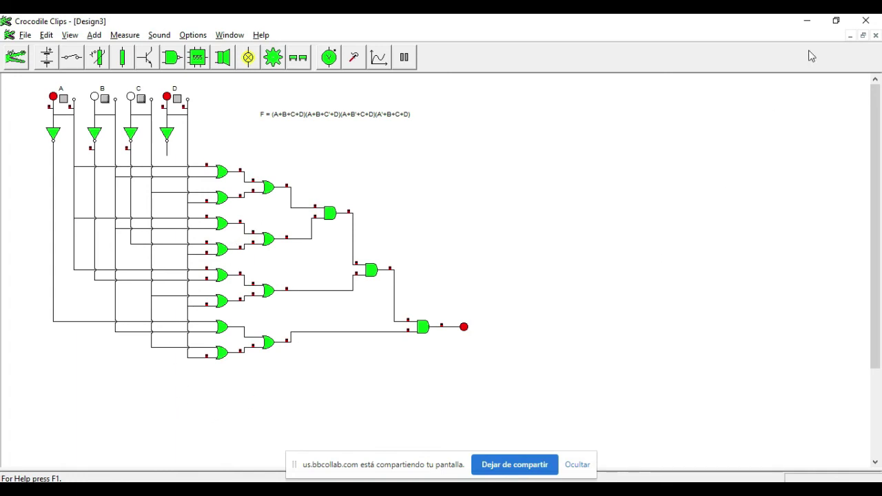
{"action": "left_click", "coordinate": [851, 35]}
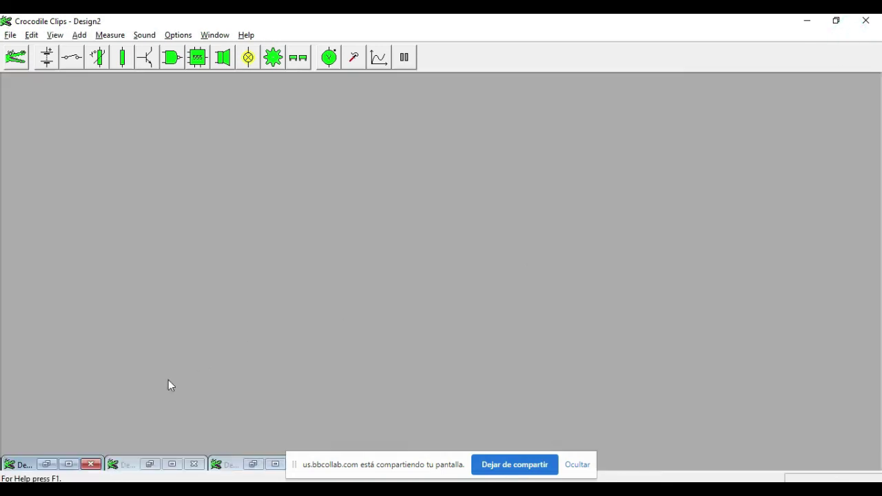
{"action": "left_click", "coordinate": [170, 464]}
{"action": "left_click", "coordinate": [851, 36]}
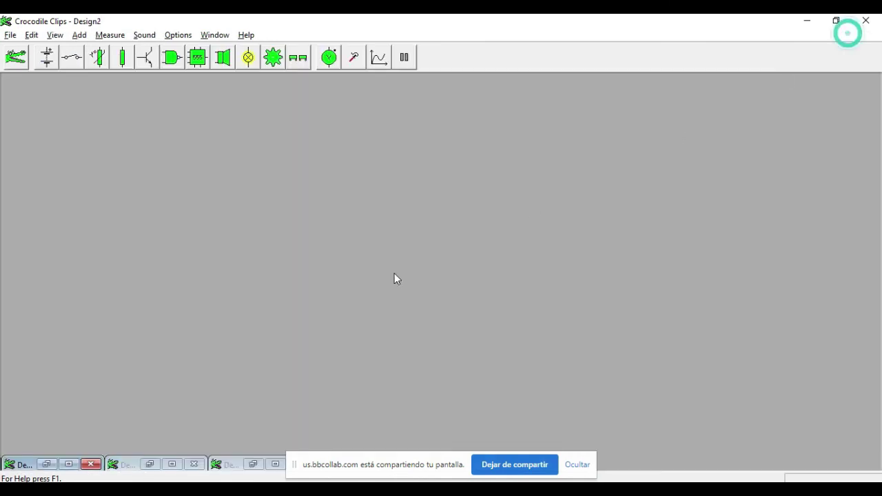
{"action": "left_click", "coordinate": [72, 464]}
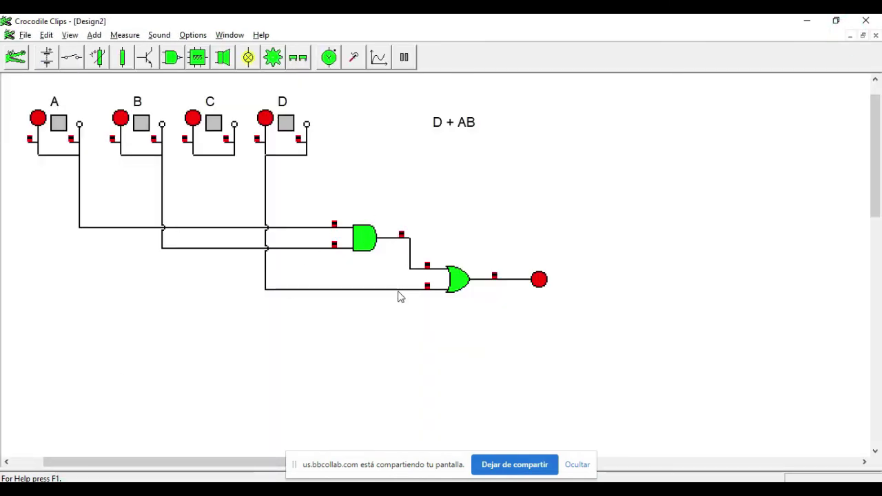
{"action": "mouse_move", "coordinate": [398, 292]}
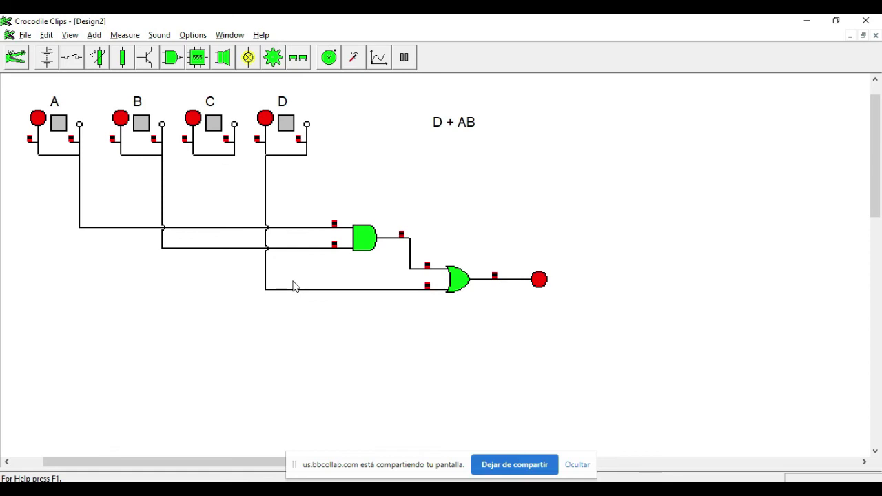
{"action": "mouse_move", "coordinate": [290, 291]}
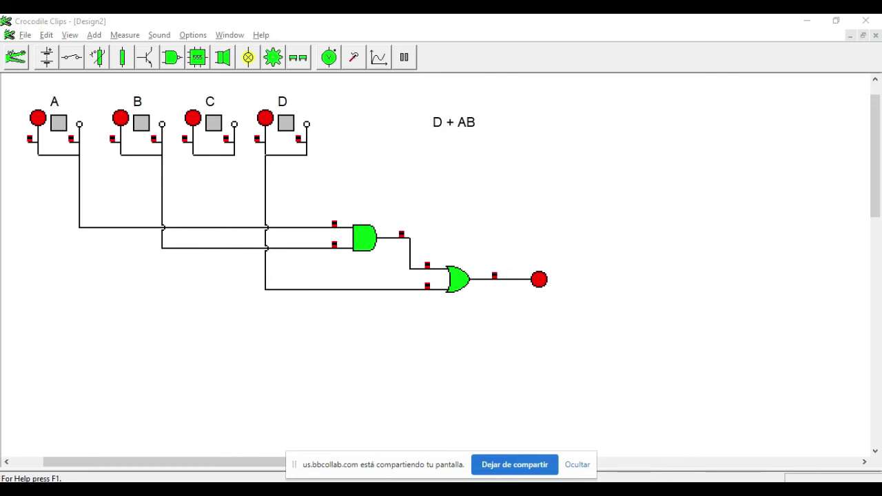
- Switch to Excel, add a new sheet to Libro1 and paste the copied minterm truth table at A1
{"action": "key", "text": "alt+Tab"}
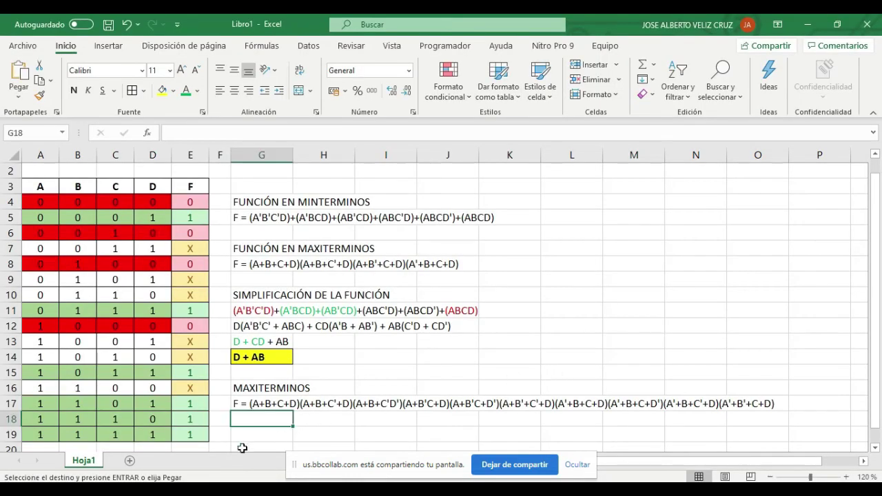
{"action": "left_click", "coordinate": [129, 463]}
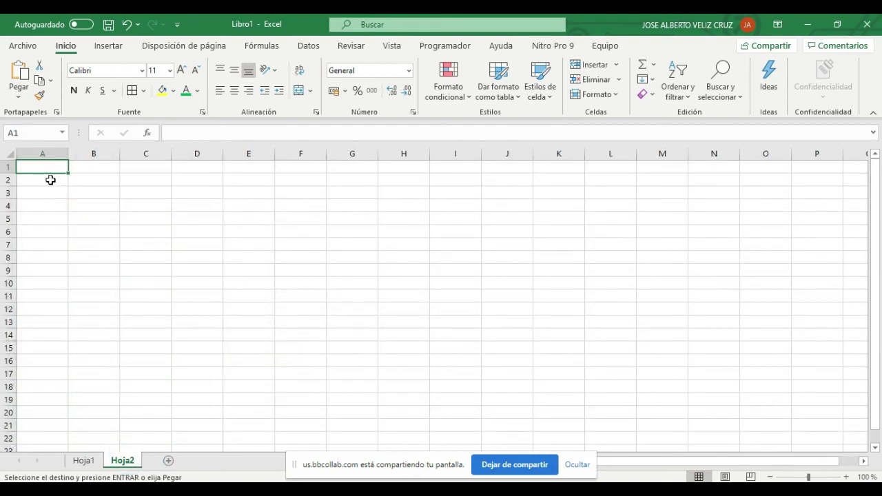
{"action": "key", "text": "ctrl+v"}
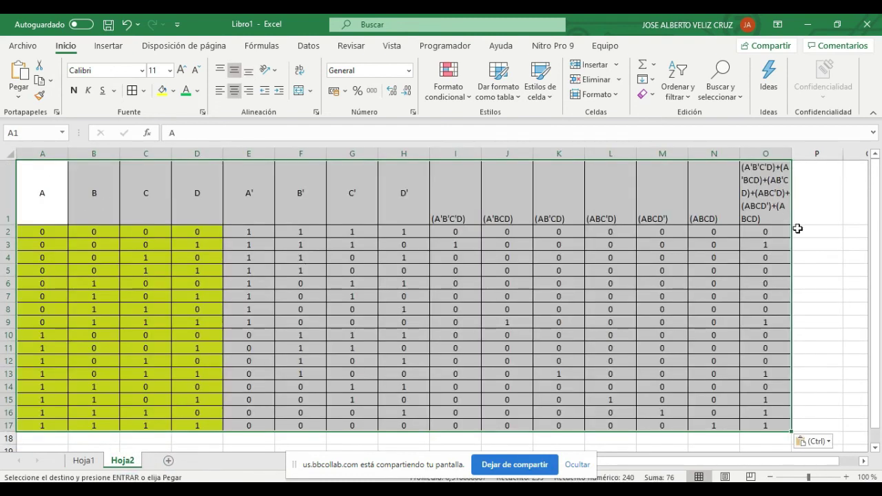
{"action": "left_click", "coordinate": [815, 247]}
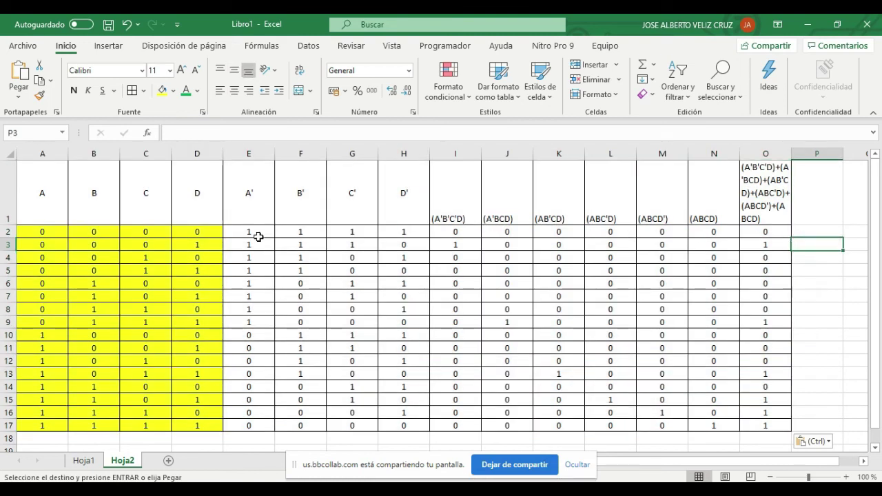
- Check the minterm output cells O3, O9, O13, O16 and O17 in Hoja2 against the truth table in Hoja1
{"action": "left_click", "coordinate": [757, 244]}
{"action": "left_click", "coordinate": [762, 322]}
{"action": "left_click", "coordinate": [766, 378]}
{"action": "left_click", "coordinate": [772, 412]}
{"action": "left_click", "coordinate": [759, 426]}
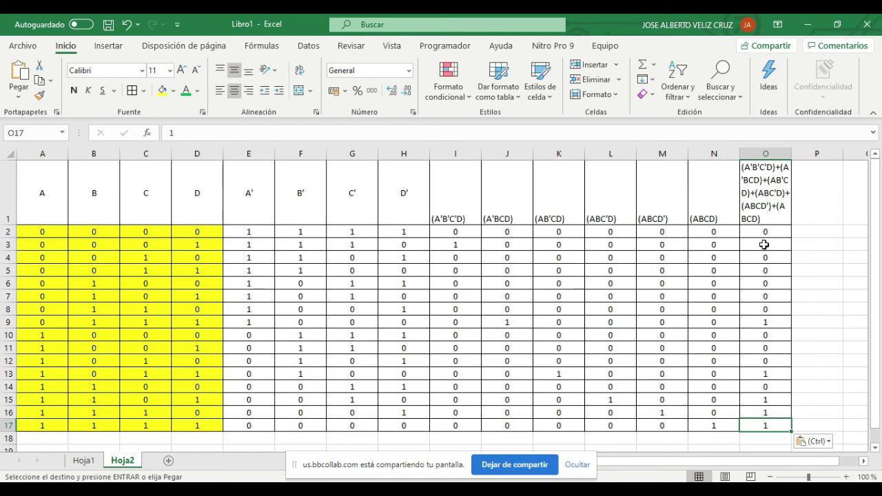
{"action": "left_click", "coordinate": [84, 463]}
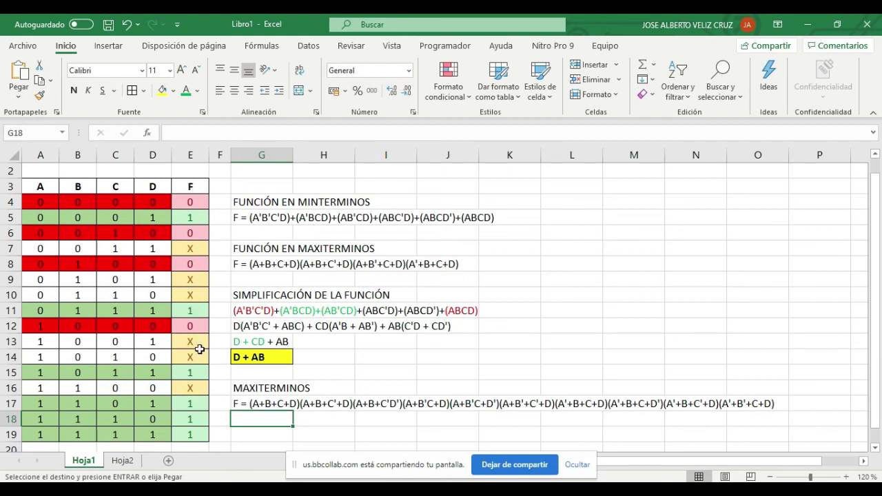
{"action": "left_click", "coordinate": [122, 460]}
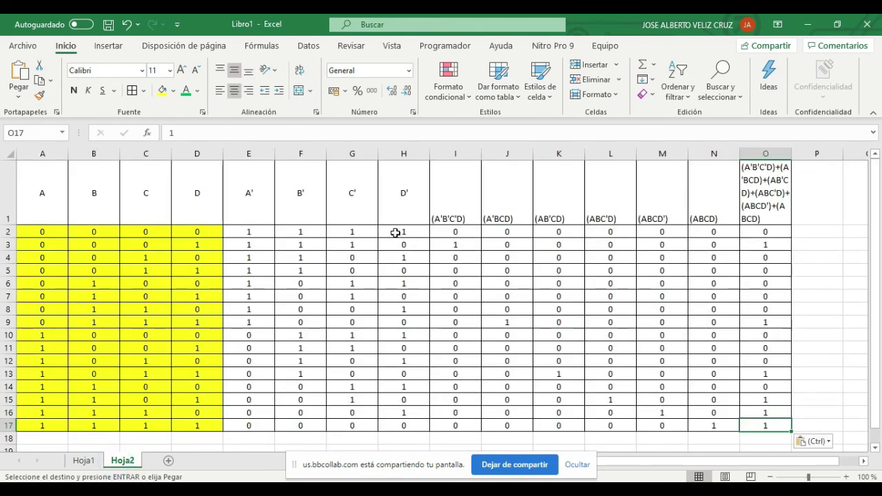
- Compare the A to D input combinations in rows 3, 9 and 13 of Hoja2 with their outputs in column O
{"action": "left_click", "coordinate": [40, 243]}
{"action": "left_click_drag", "start_coordinate": [162, 253], "coordinate": [163, 251]}
{"action": "left_click", "coordinate": [187, 246]}
{"action": "left_click", "coordinate": [787, 245]}
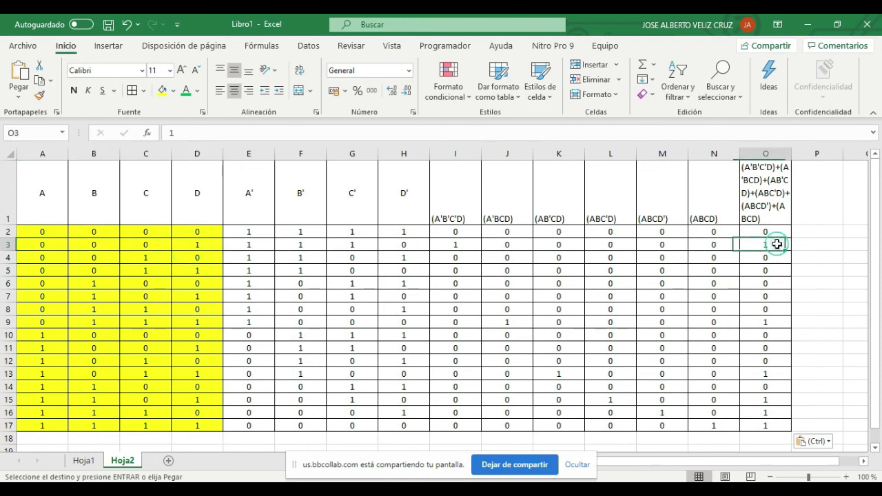
{"action": "left_click", "coordinate": [771, 321]}
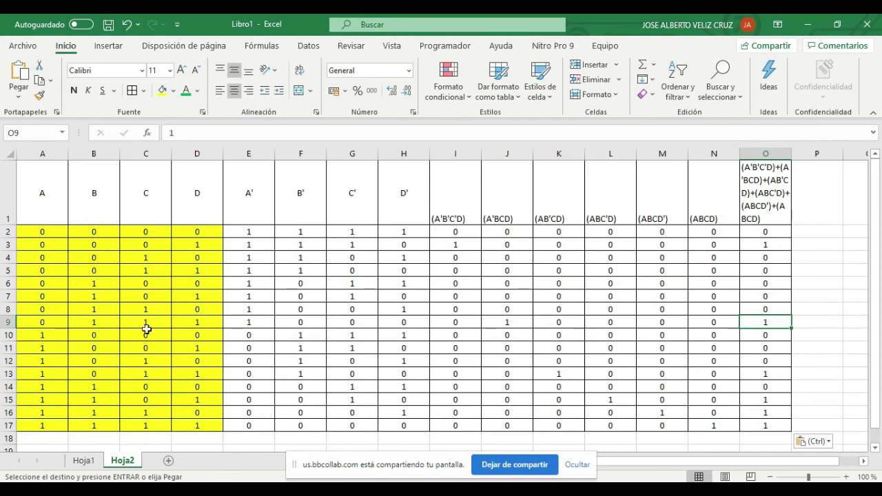
{"action": "left_click", "coordinate": [761, 372]}
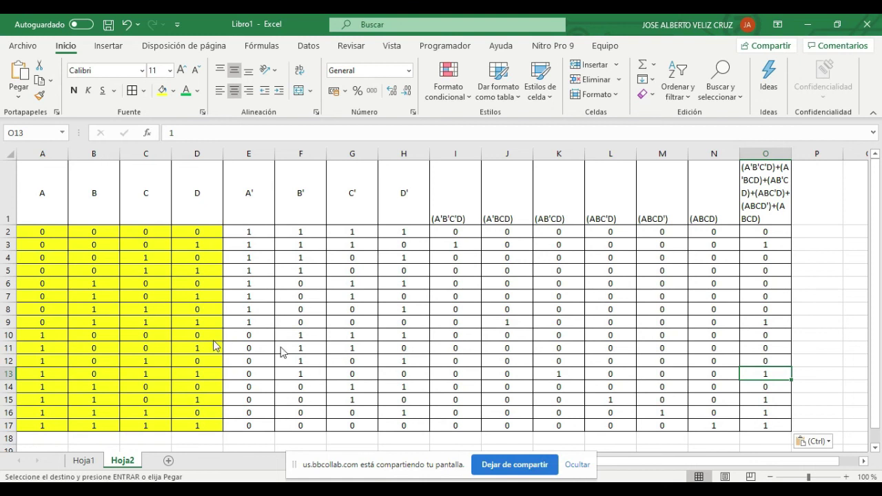
{"action": "key", "text": "Escape"}
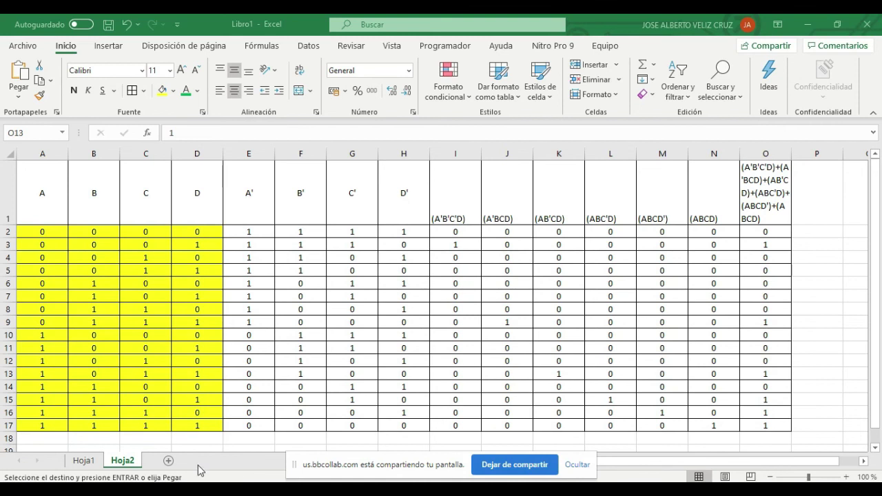
- Add another new sheet after Hoja2 and paste the copied ten-term maxterm truth table at A1
{"action": "left_click", "coordinate": [167, 461]}
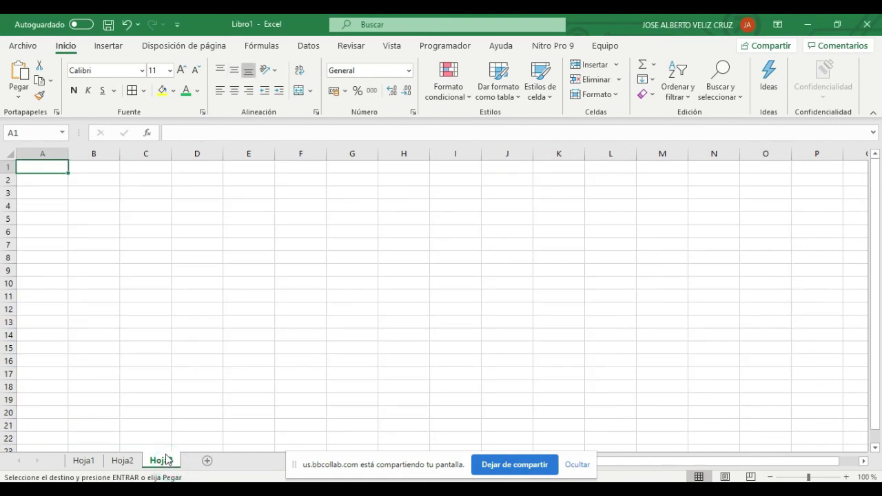
{"action": "key", "text": "ctrl+v"}
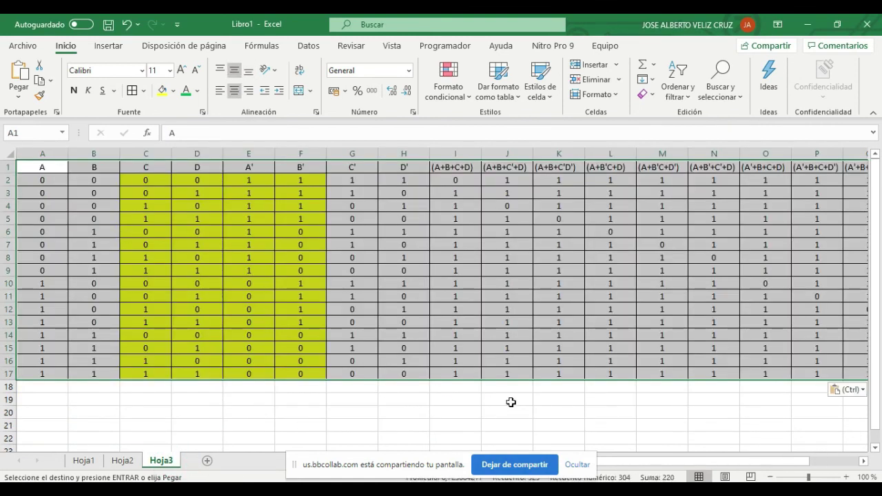
{"action": "left_click", "coordinate": [770, 477]}
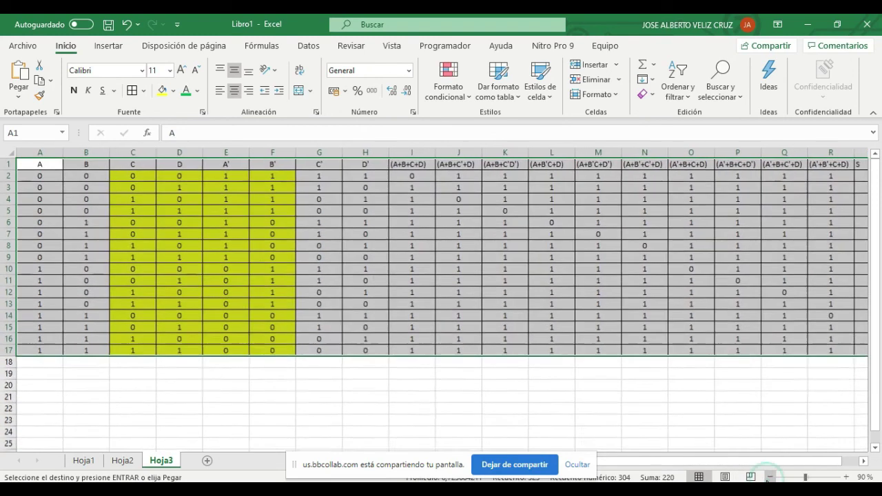
{"action": "left_click", "coordinate": [770, 477]}
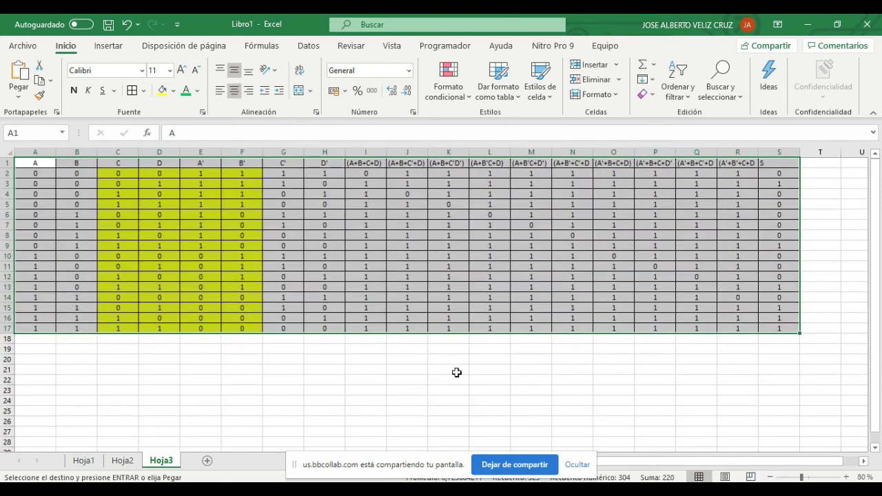
{"action": "left_click", "coordinate": [569, 411]}
- Remove the yellow fill from cells C2:F17 of the maxterm truth table in Hoja3
{"action": "left_click", "coordinate": [766, 168]}
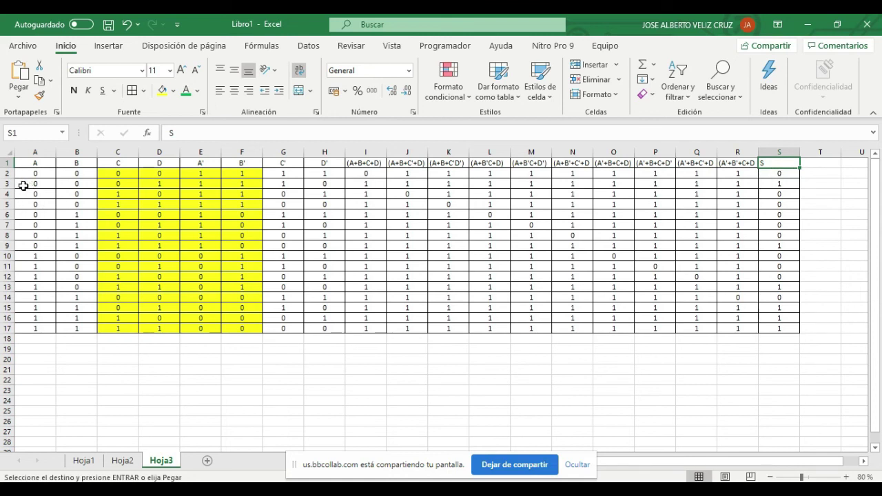
{"action": "left_click_drag", "start_coordinate": [115, 173], "coordinate": [246, 328]}
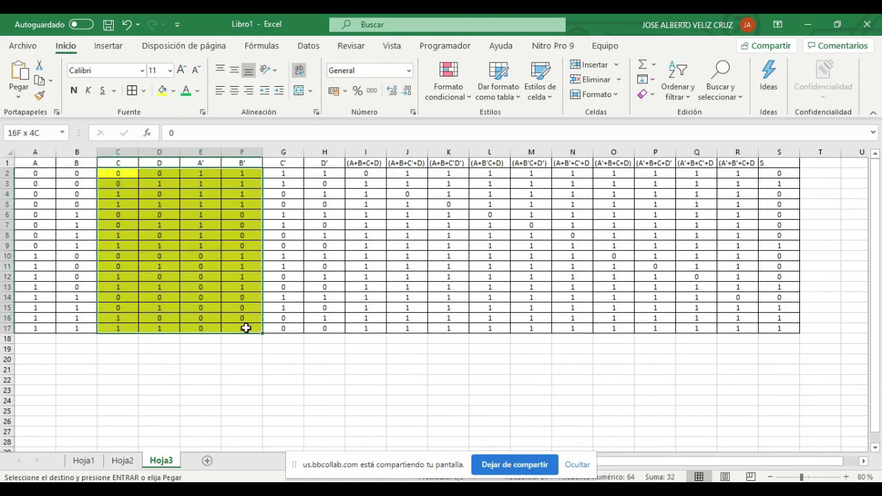
{"action": "left_click", "coordinate": [173, 91]}
{"action": "left_click", "coordinate": [198, 234]}
{"action": "left_click", "coordinate": [118, 245]}
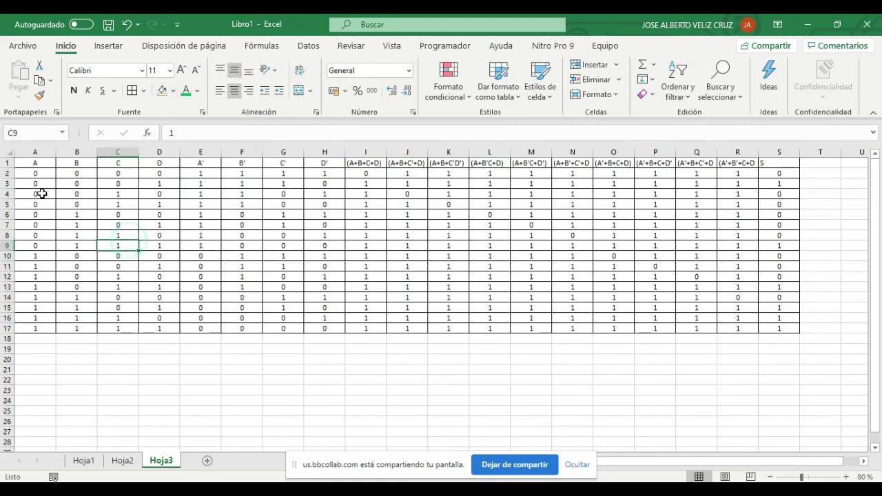
- Fill the input combination 0001 in cells A3:D3 with light green and check its output in S3
{"action": "left_click", "coordinate": [9, 183]}
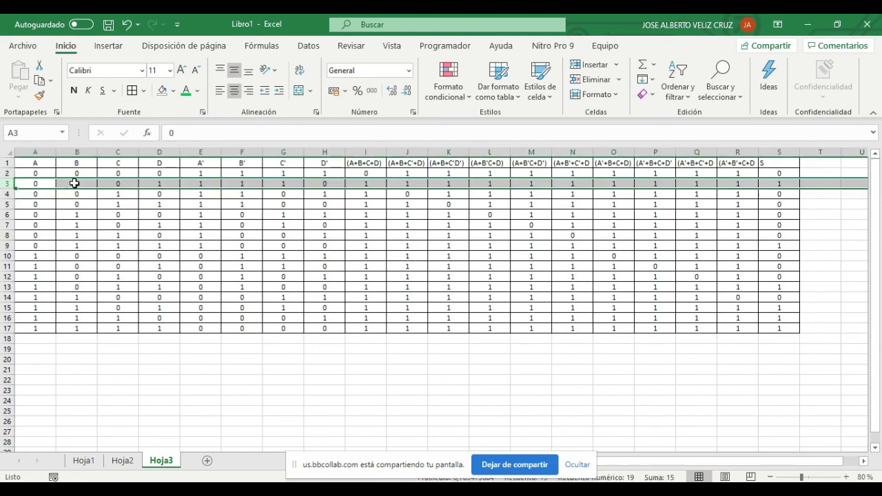
{"action": "left_click_drag", "start_coordinate": [34, 184], "coordinate": [149, 184]}
{"action": "left_click", "coordinate": [174, 91]}
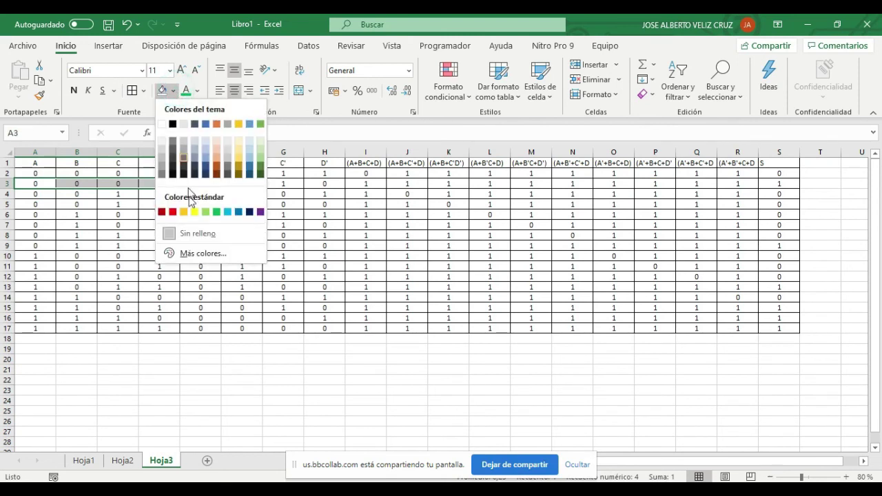
{"action": "left_click", "coordinate": [206, 321]}
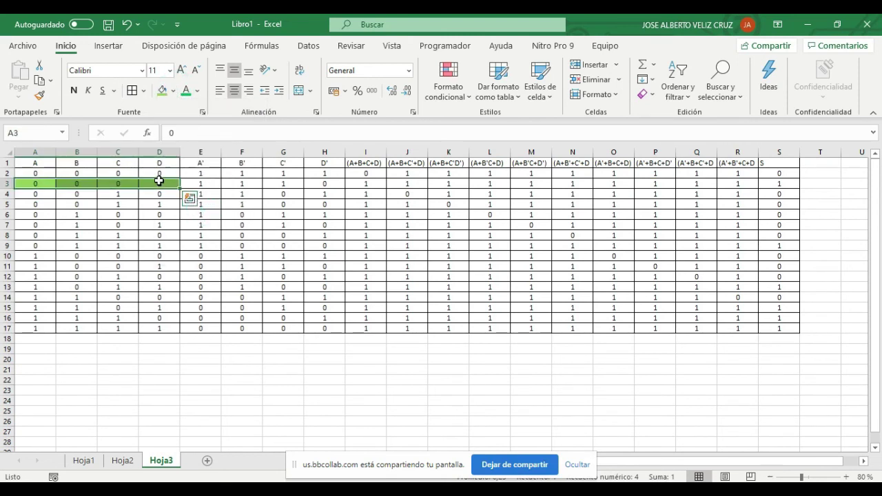
{"action": "left_click", "coordinate": [779, 184]}
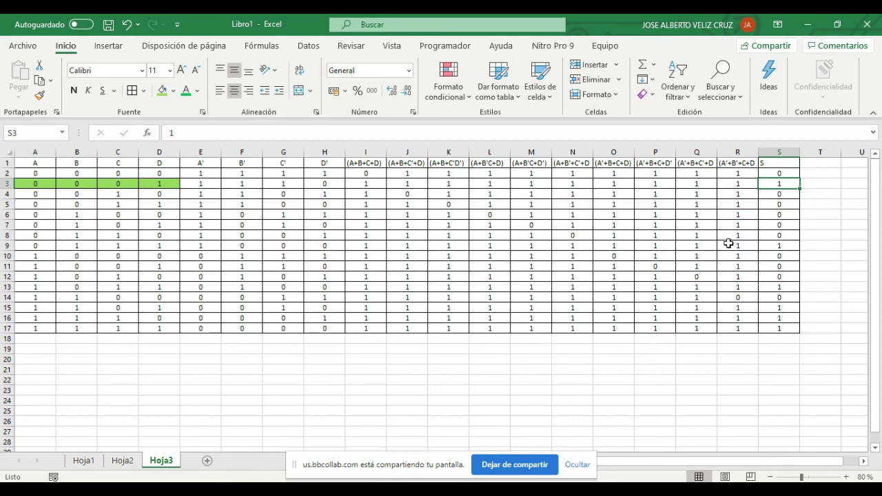
- Apply the same light green fill to the input combinations in A9:D9 and A13:D13
{"action": "left_click_drag", "start_coordinate": [28, 247], "coordinate": [156, 246]}
{"action": "left_click", "coordinate": [162, 90]}
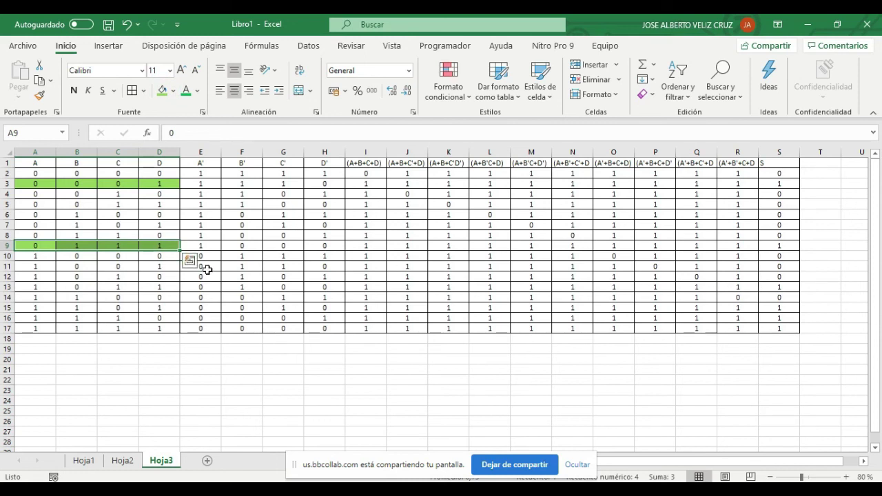
{"action": "left_click_drag", "start_coordinate": [31, 286], "coordinate": [155, 286]}
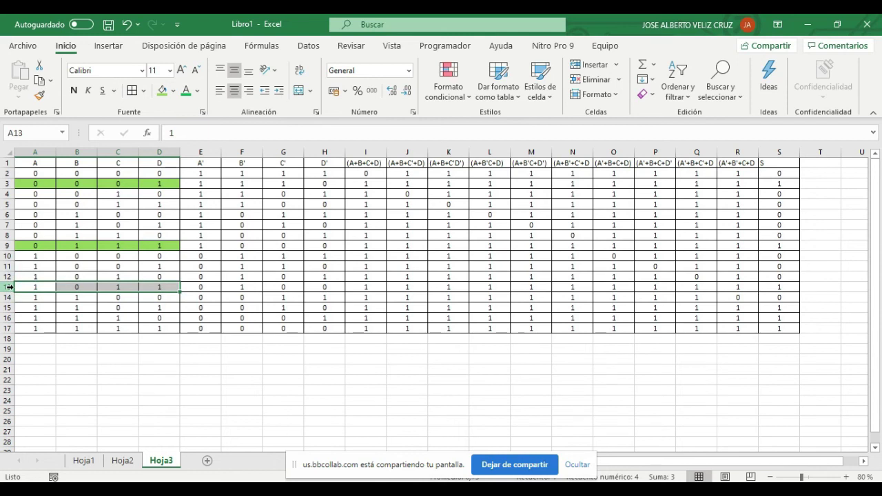
{"action": "left_click", "coordinate": [10, 287]}
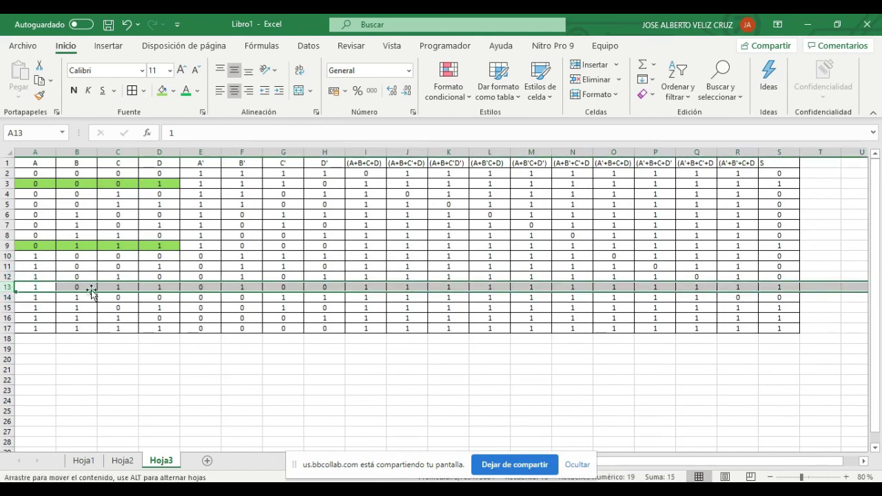
{"action": "left_click_drag", "start_coordinate": [37, 286], "coordinate": [146, 288]}
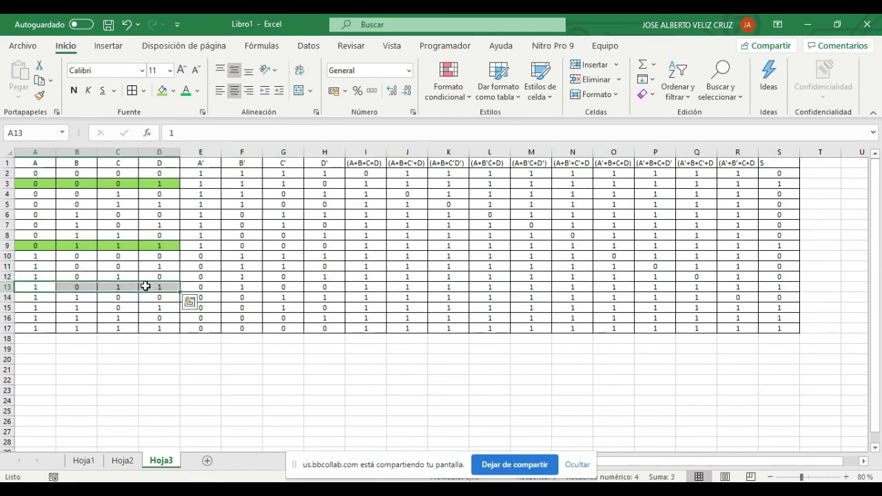
{"action": "left_click", "coordinate": [163, 90]}
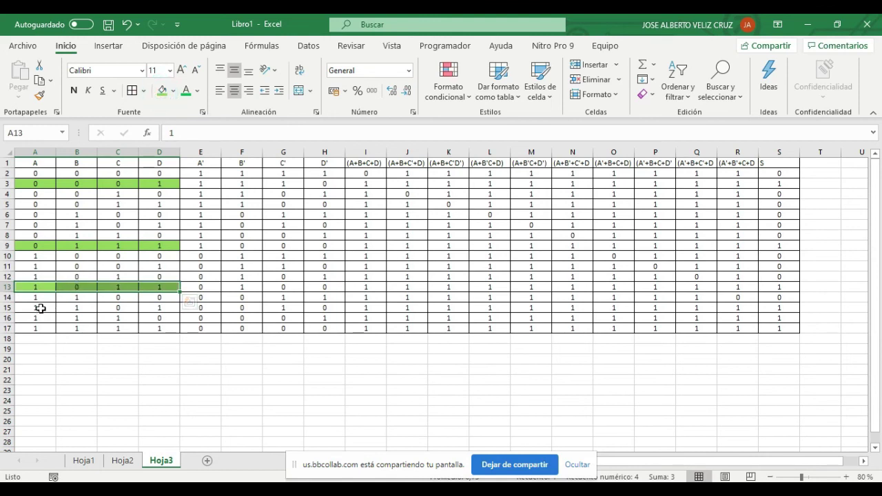
- Fill the input combinations in A15:D17 of the maxterm truth table with the same light green
{"action": "left_click_drag", "start_coordinate": [37, 310], "coordinate": [153, 327]}
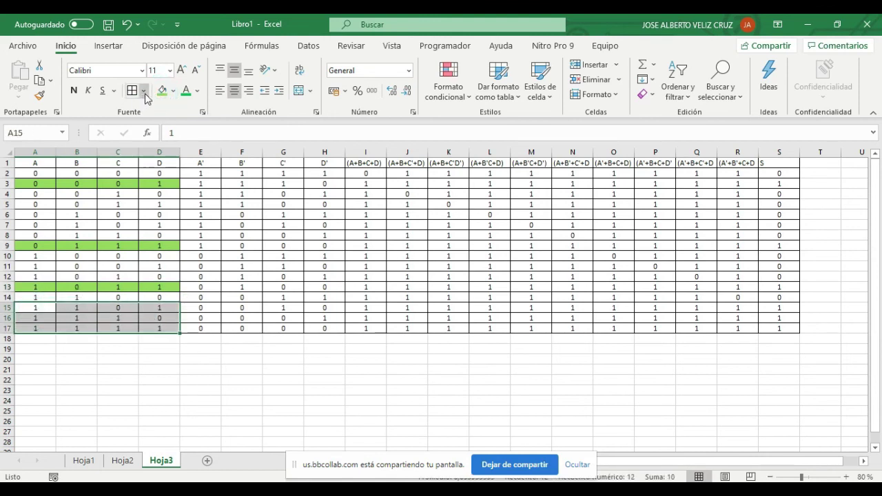
{"action": "left_click", "coordinate": [160, 91]}
{"action": "left_click", "coordinate": [457, 368]}
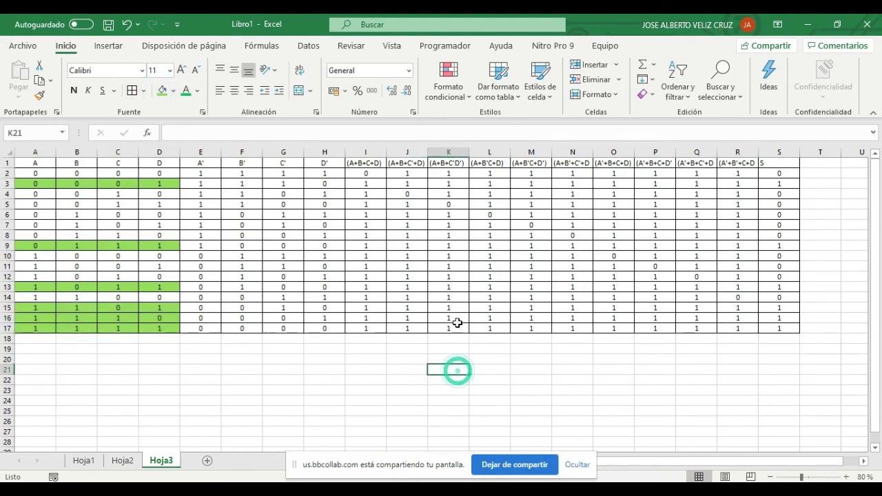
- Compare the minterm truth table in Hoja2 and the maxterm truth table in Hoja3 with the original table in Hoja1
{"action": "left_click", "coordinate": [122, 460]}
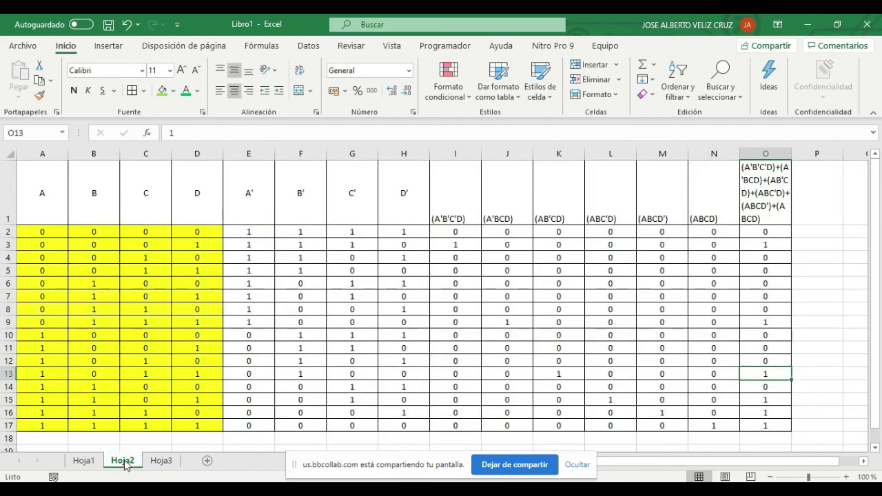
{"action": "left_click", "coordinate": [83, 461]}
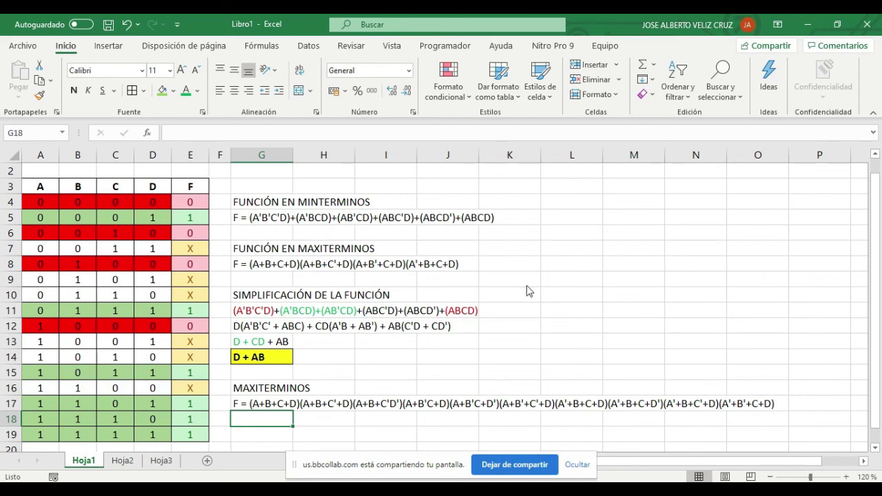
{"action": "scroll", "coordinate": [227, 282], "scroll_direction": "down", "scroll_amount": 3}
{"action": "scroll", "coordinate": [227, 282], "scroll_direction": "up", "scroll_amount": 3}
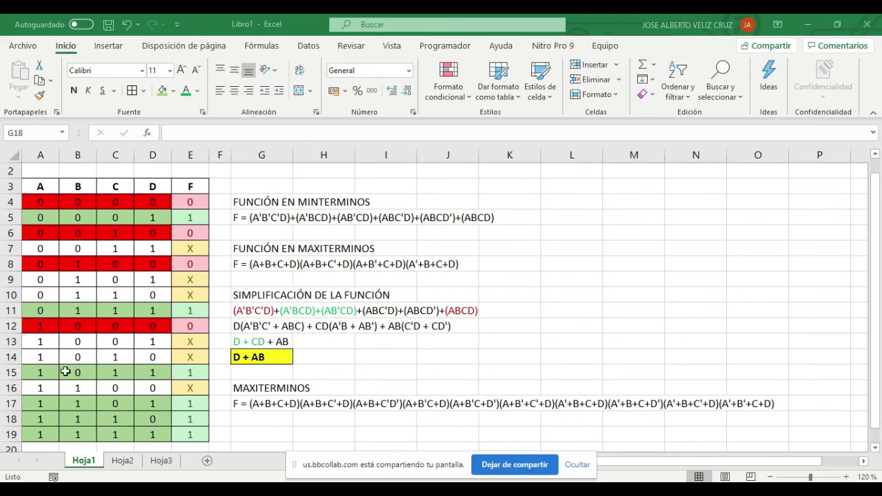
{"action": "left_click", "coordinate": [122, 460]}
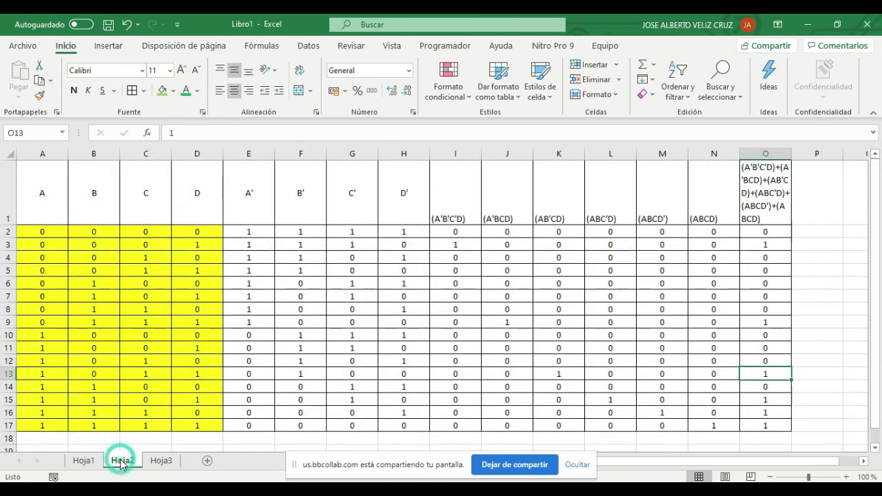
{"action": "left_click", "coordinate": [159, 460]}
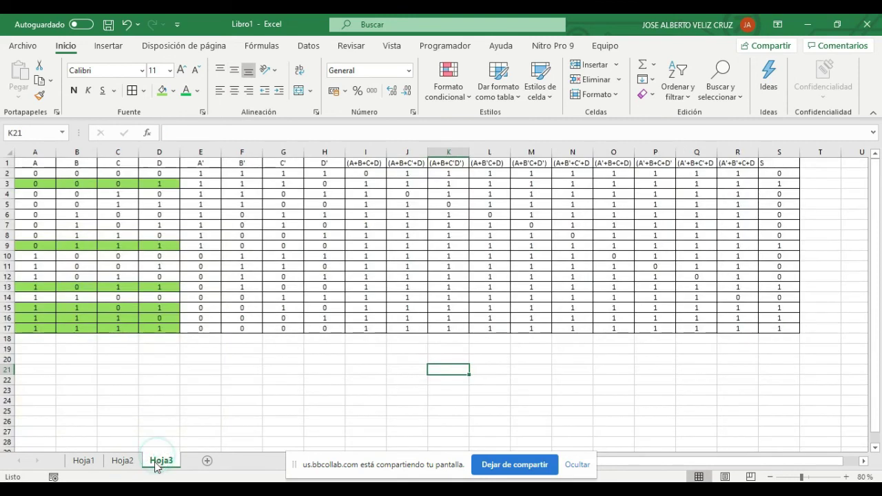
- Compare the four-term and ten-term maxterm functions in Hoja1, and switch to the D + AB circuit in Crocodile Clips
{"action": "left_click", "coordinate": [83, 461]}
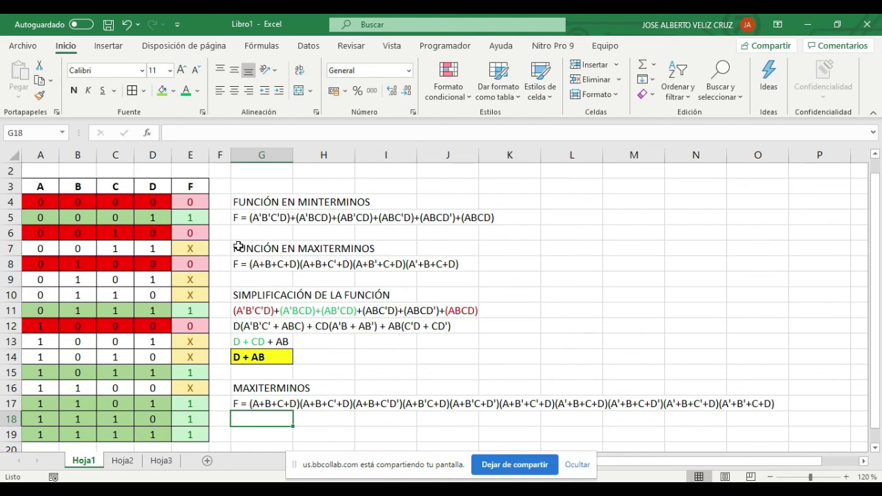
{"action": "left_click_drag", "start_coordinate": [236, 247], "coordinate": [457, 264]}
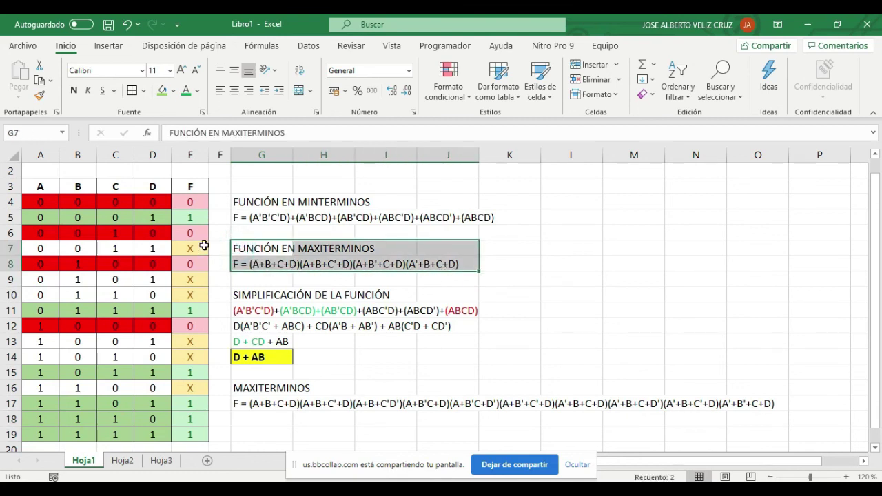
{"action": "left_click_drag", "start_coordinate": [238, 388], "coordinate": [758, 414]}
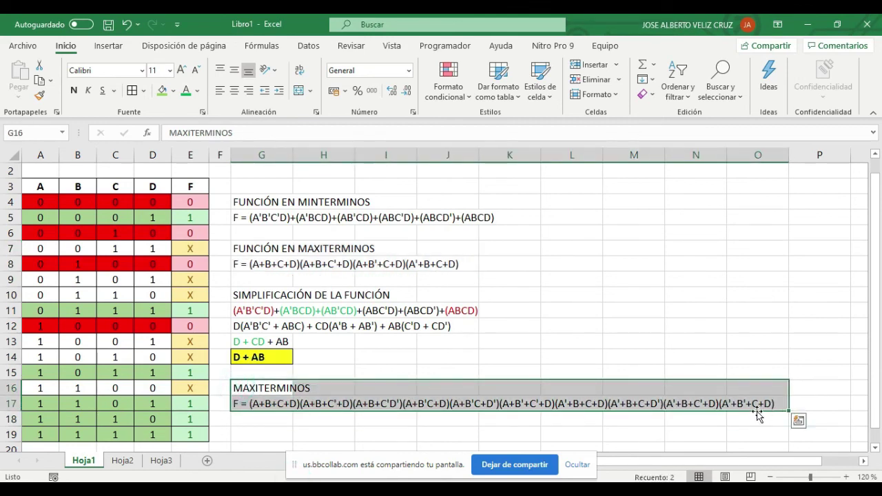
{"action": "left_click", "coordinate": [596, 315]}
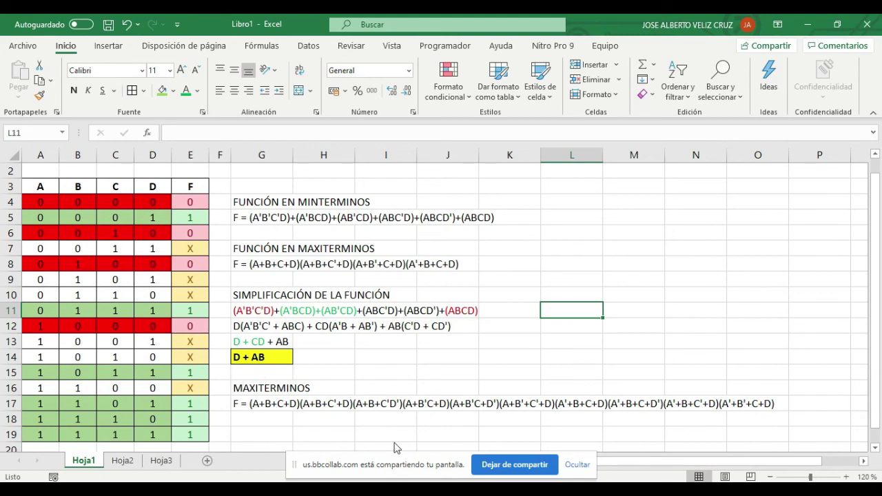
{"action": "key", "text": "alt+Tab"}
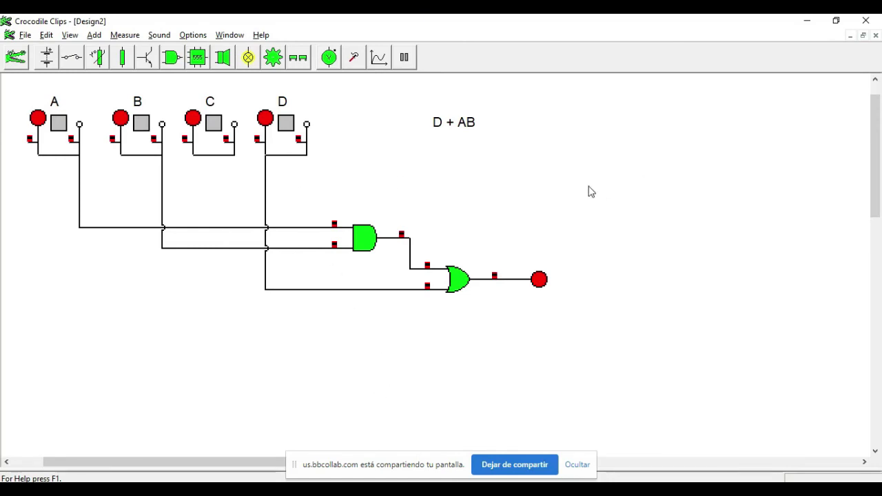